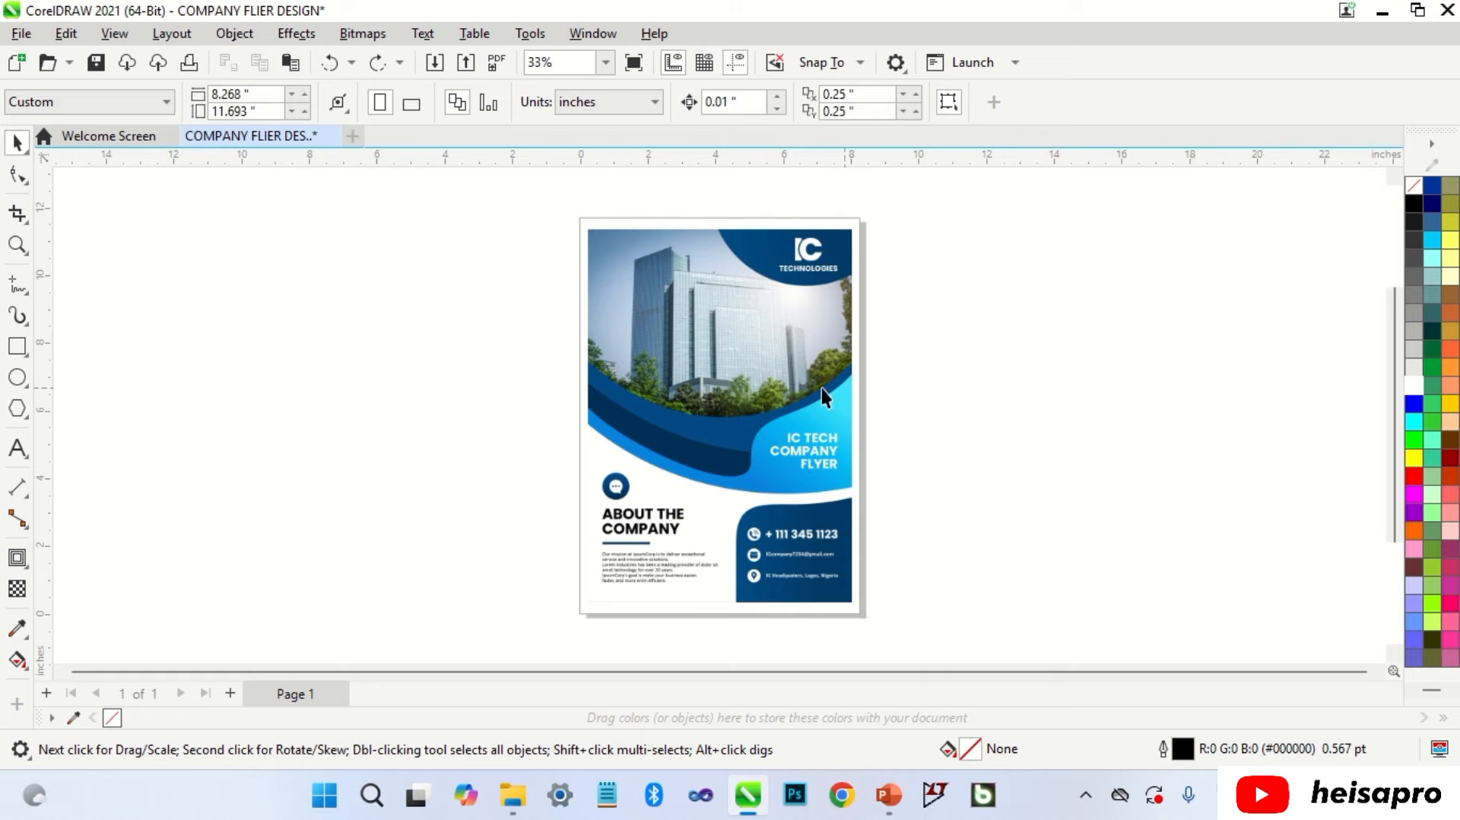
# Step: Set the page to Letter, then change its width to the reference image's 7.799 inches
pyautogui.click(119, 112)
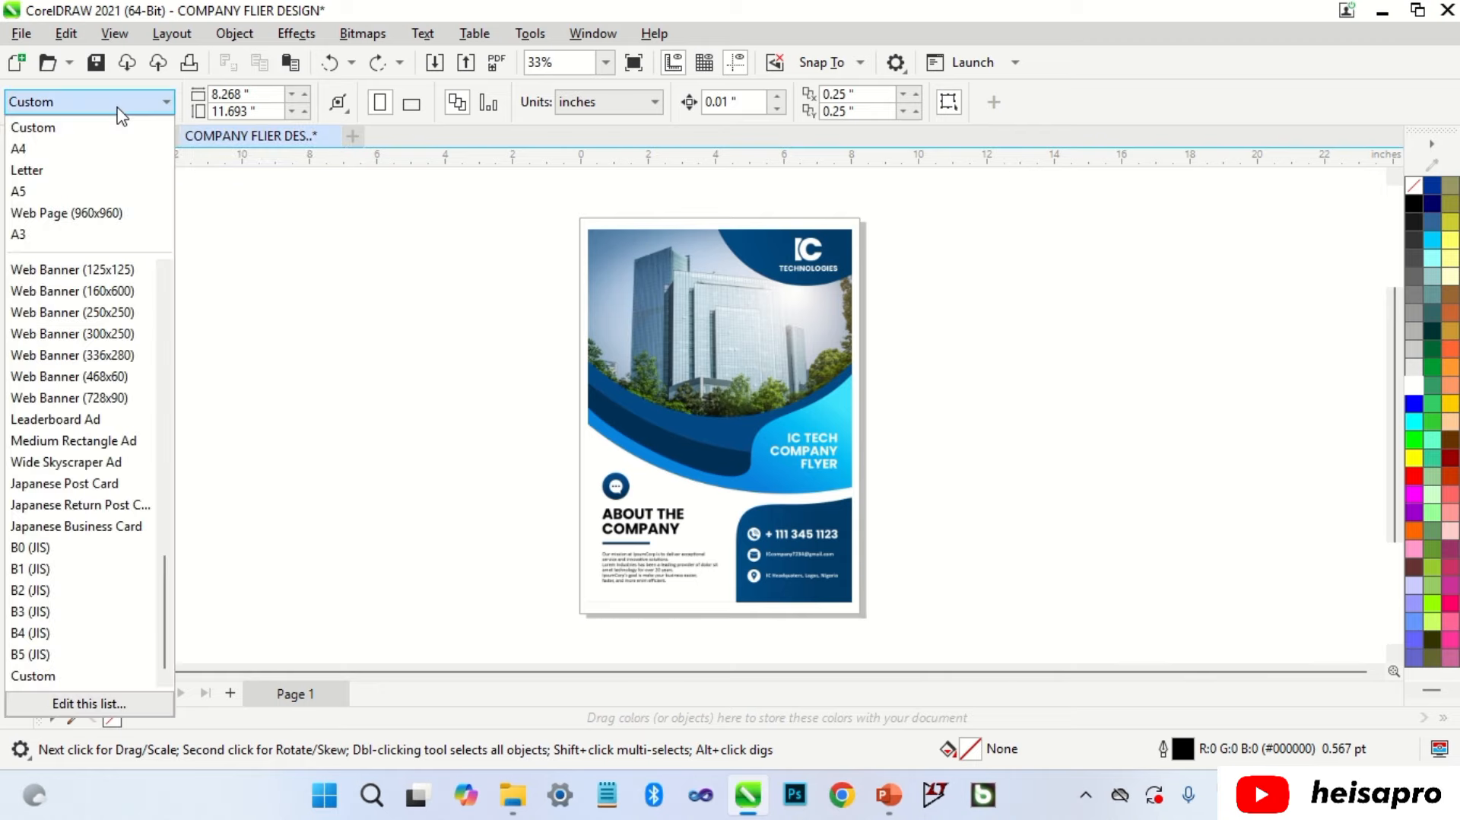
pyautogui.click(99, 170)
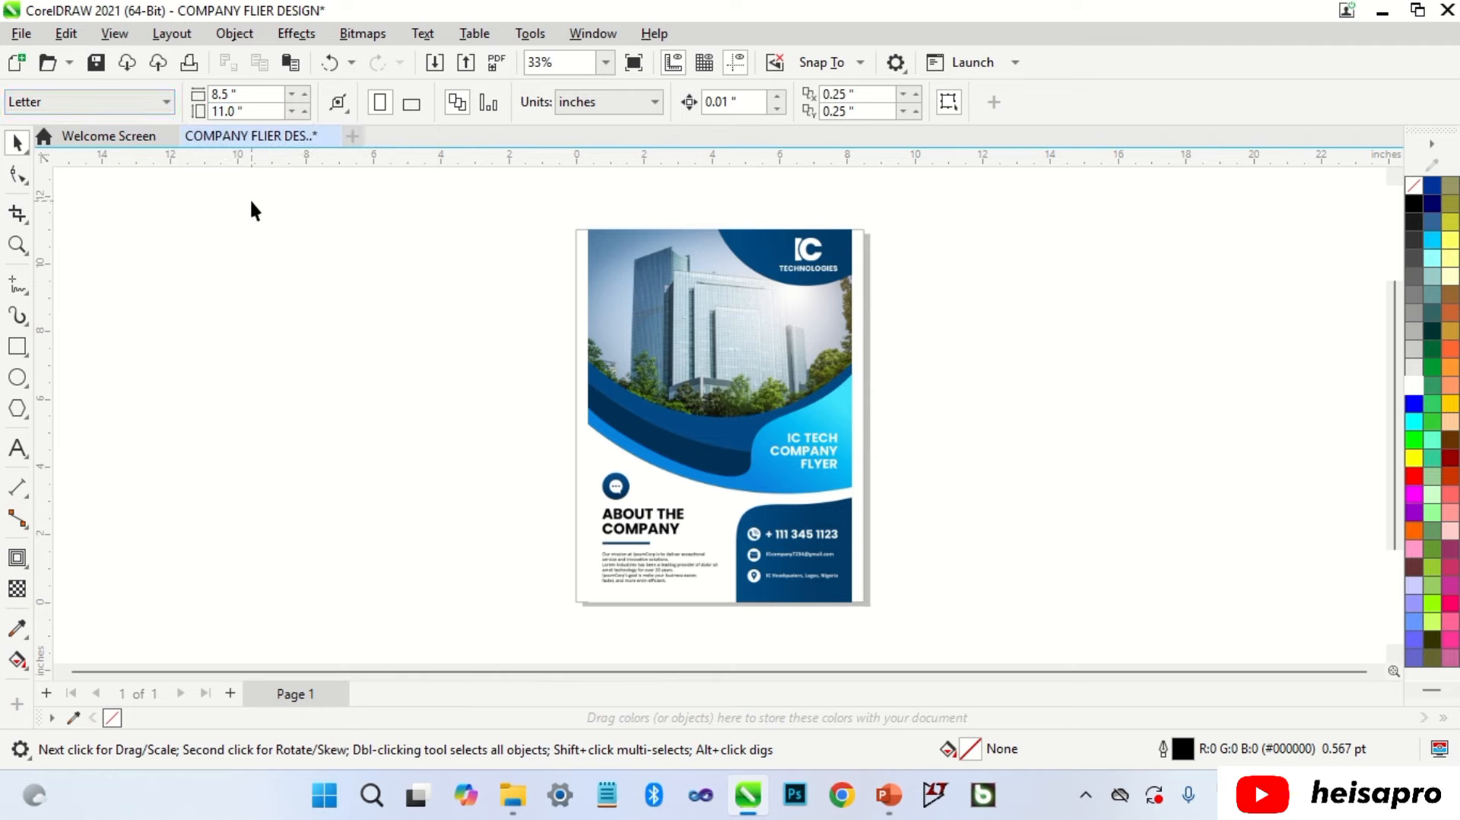
pyautogui.click(615, 289)
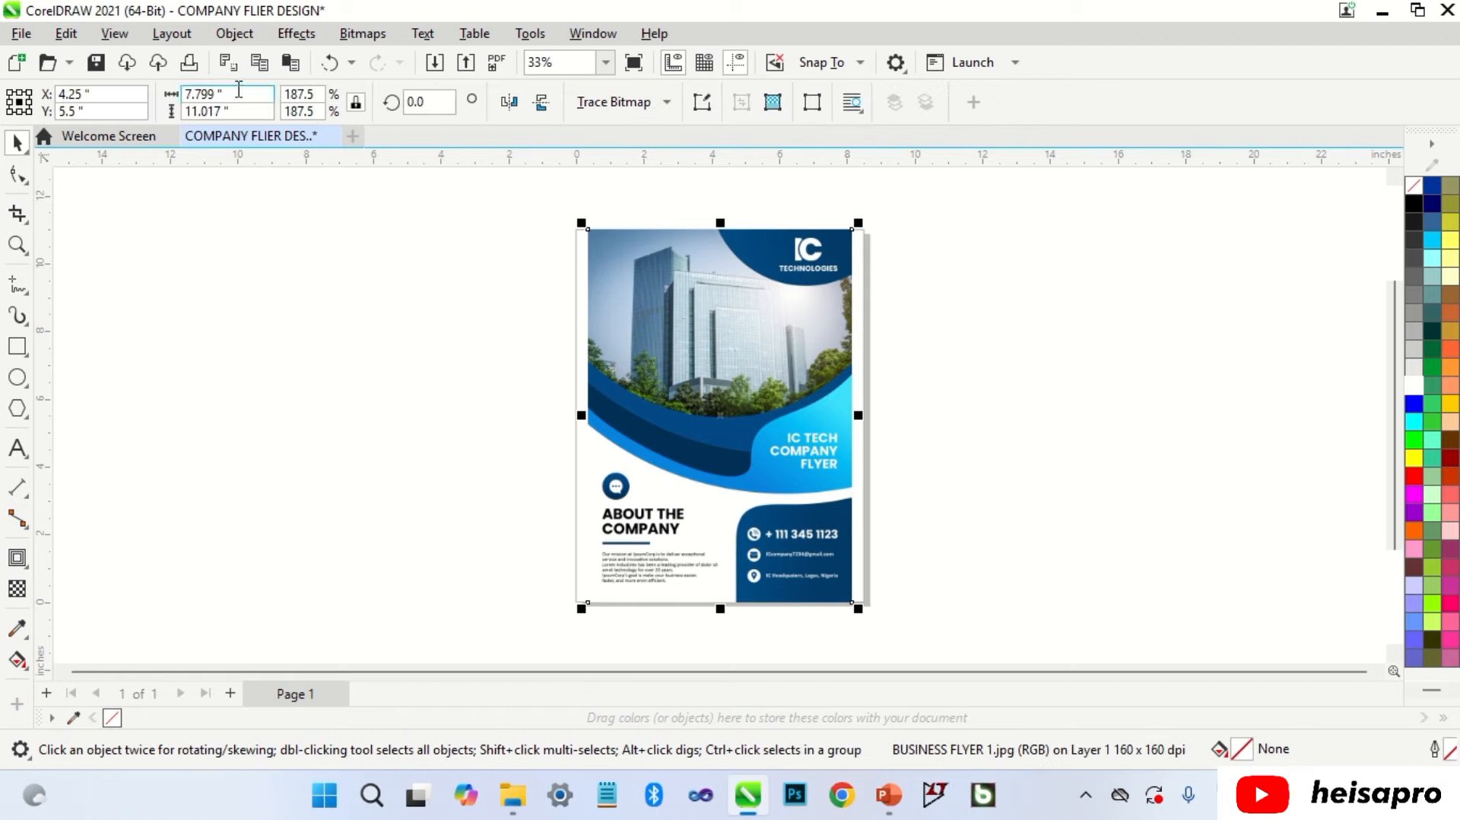
pyautogui.moveTo(237, 89); pyautogui.dragTo(184, 93)
pyautogui.hotkey('ctrl', 'c')
pyautogui.click(353, 271)
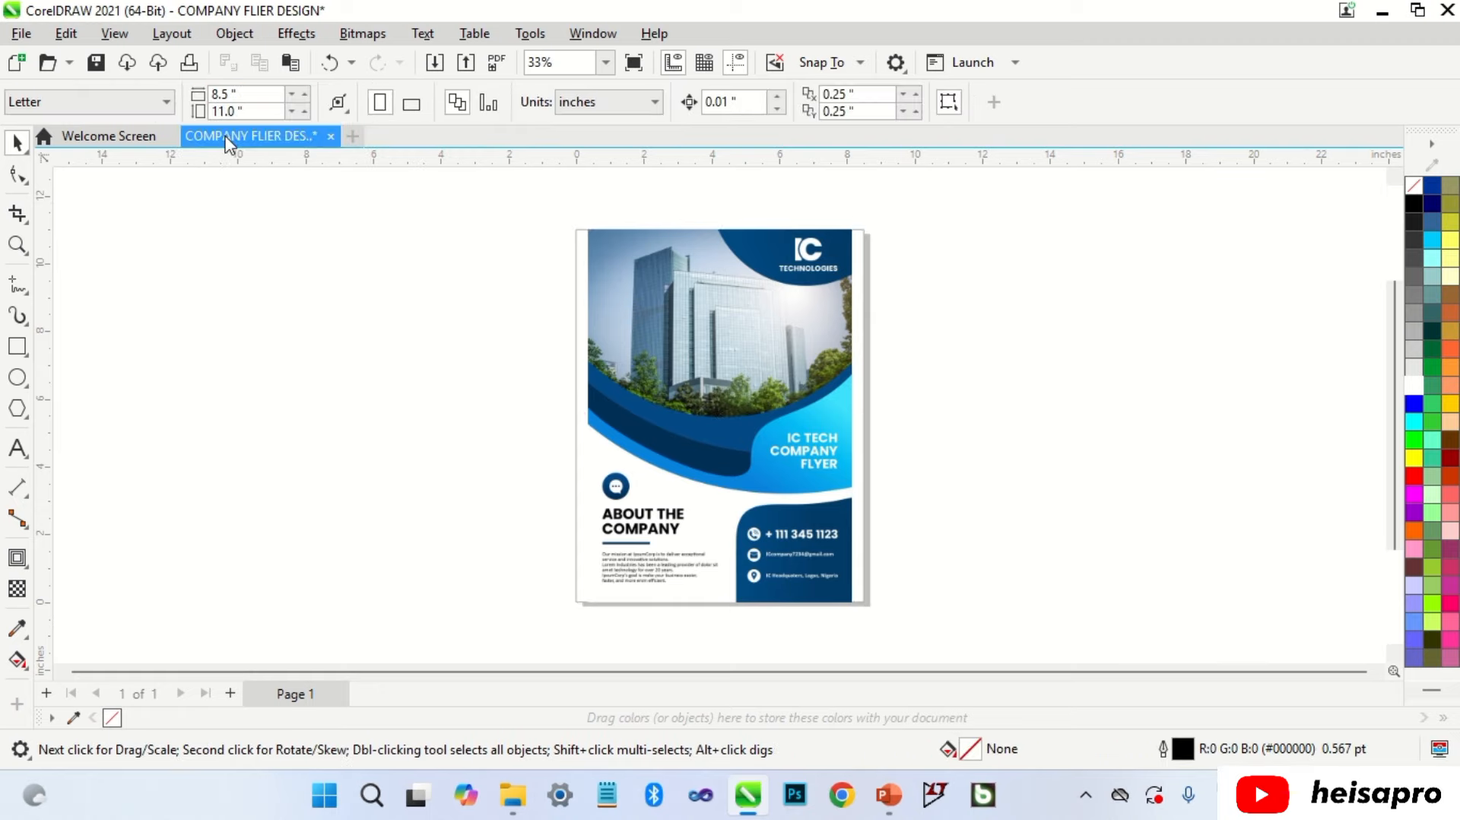
pyautogui.click(254, 93)
pyautogui.hotkey('ctrl', 'v')
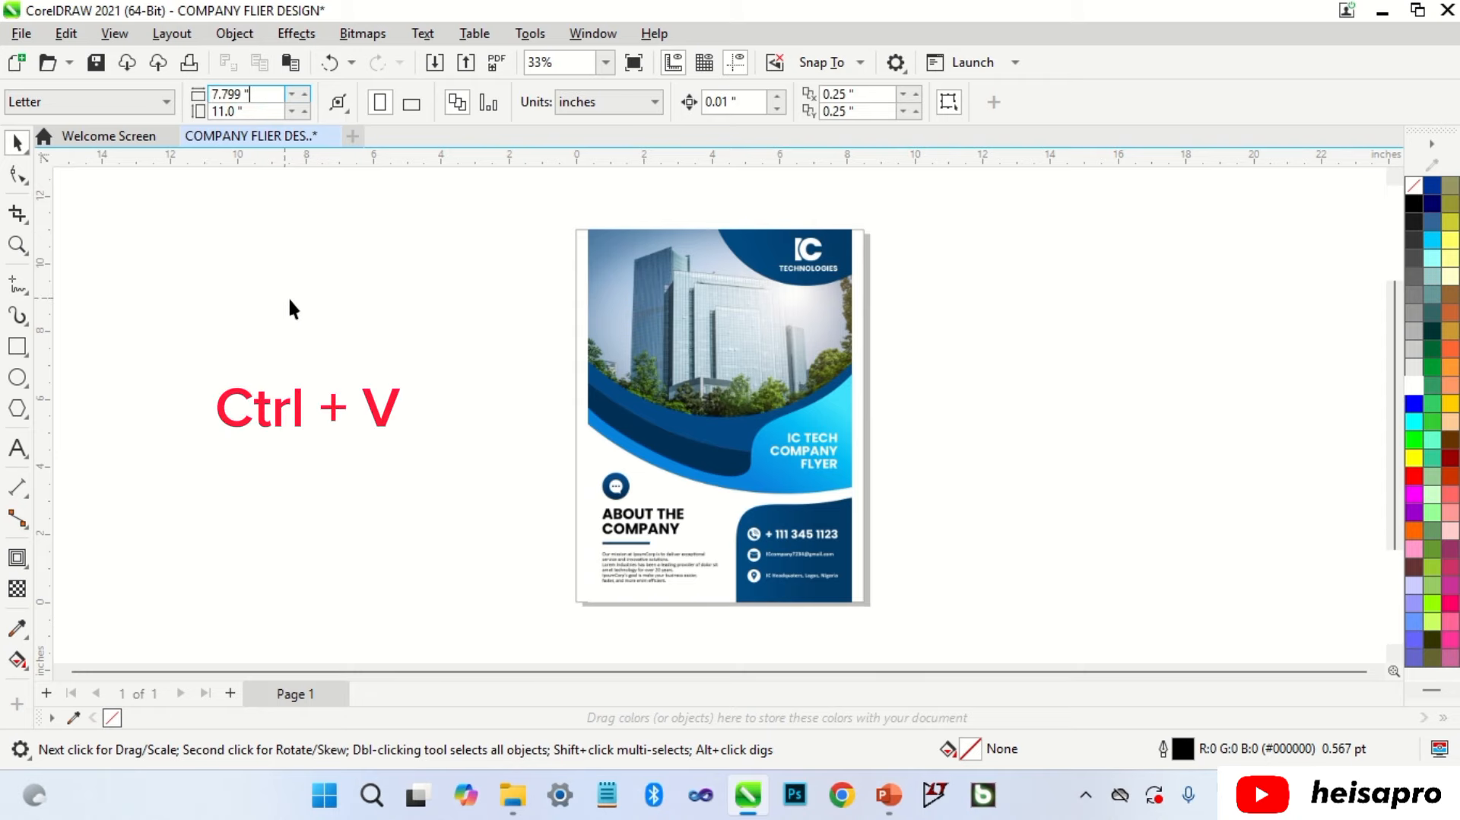
pyautogui.press('Return')
# Step: Copy the reference image's height into the page height, making it 11.0 inches
pyautogui.click(660, 348)
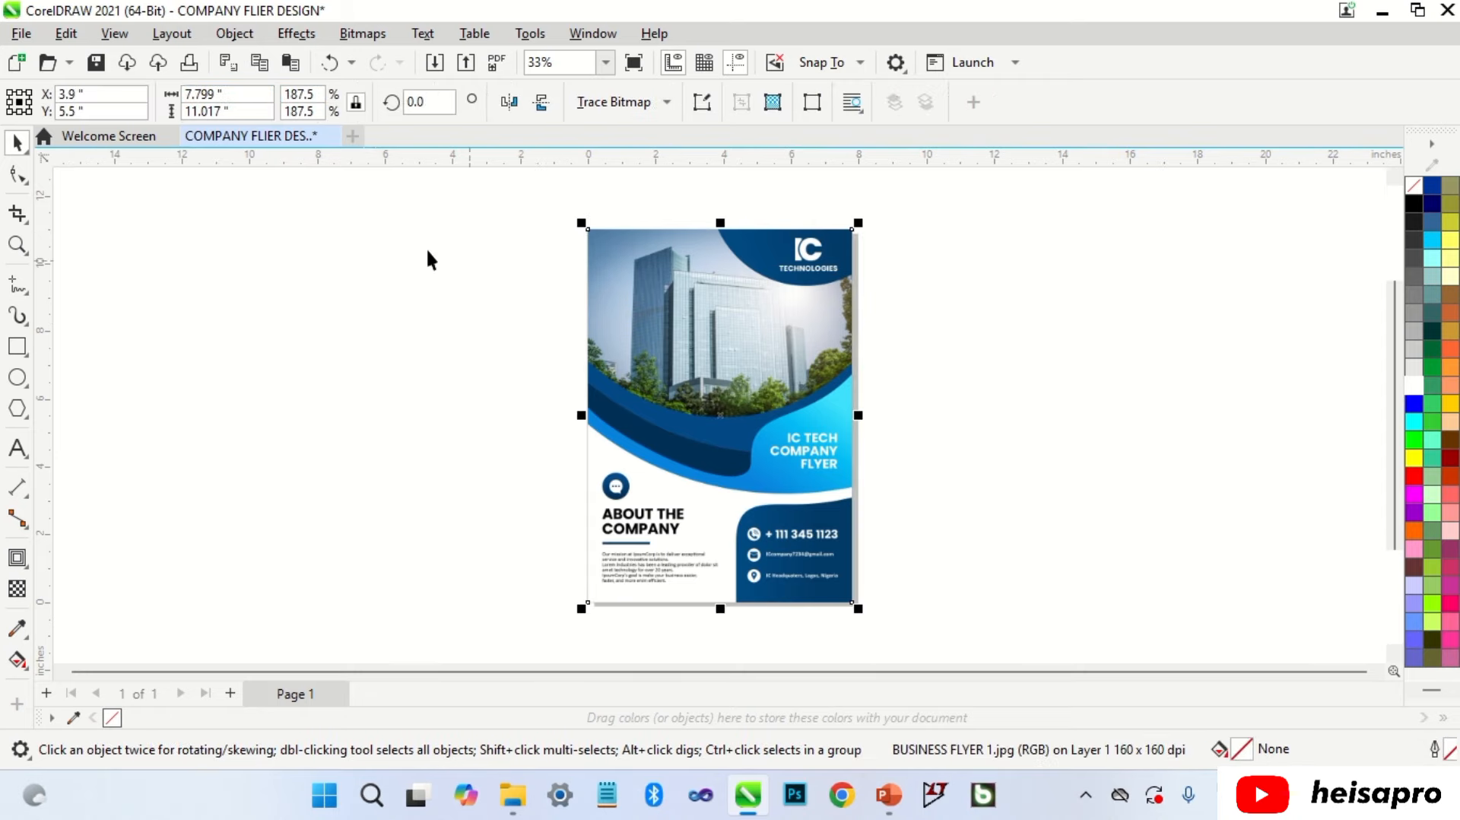
pyautogui.moveTo(226, 111); pyautogui.dragTo(175, 111)
pyautogui.hotkey('ctrl', 'c')
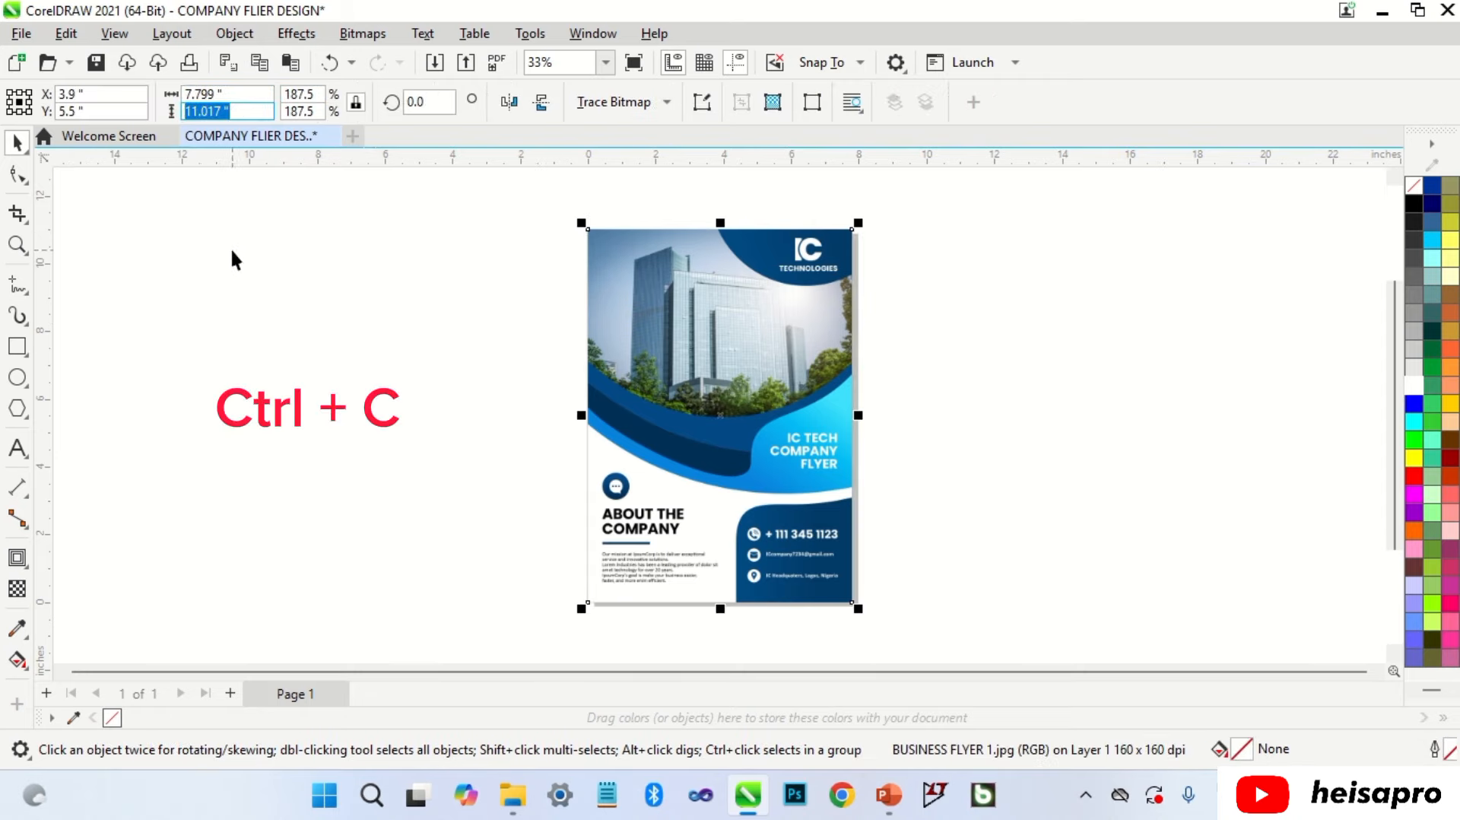
pyautogui.click(273, 244)
pyautogui.click(257, 109)
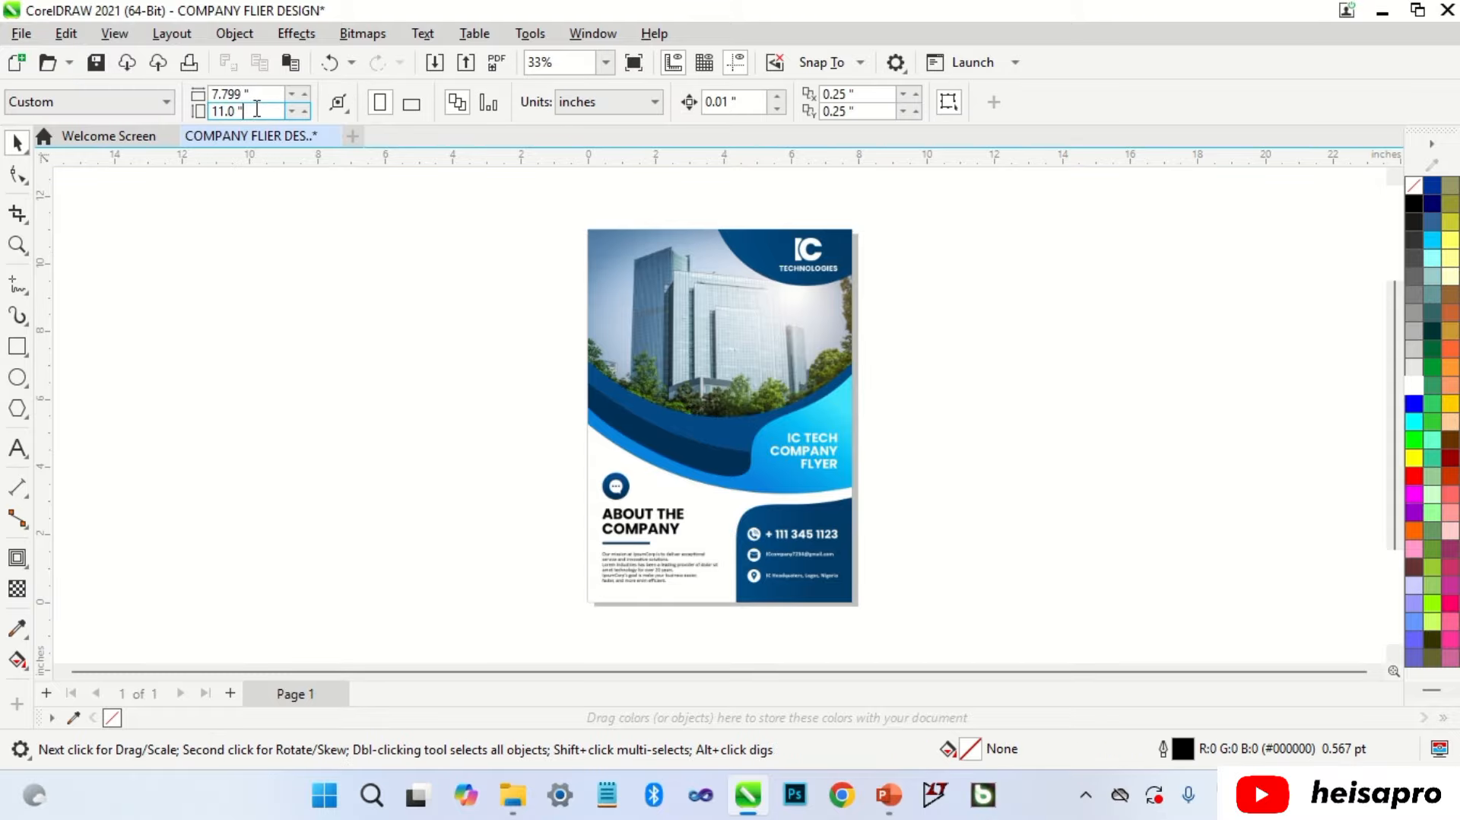
pyautogui.moveTo(257, 111); pyautogui.dragTo(200, 111)
pyautogui.hotkey('ctrl', 'v')
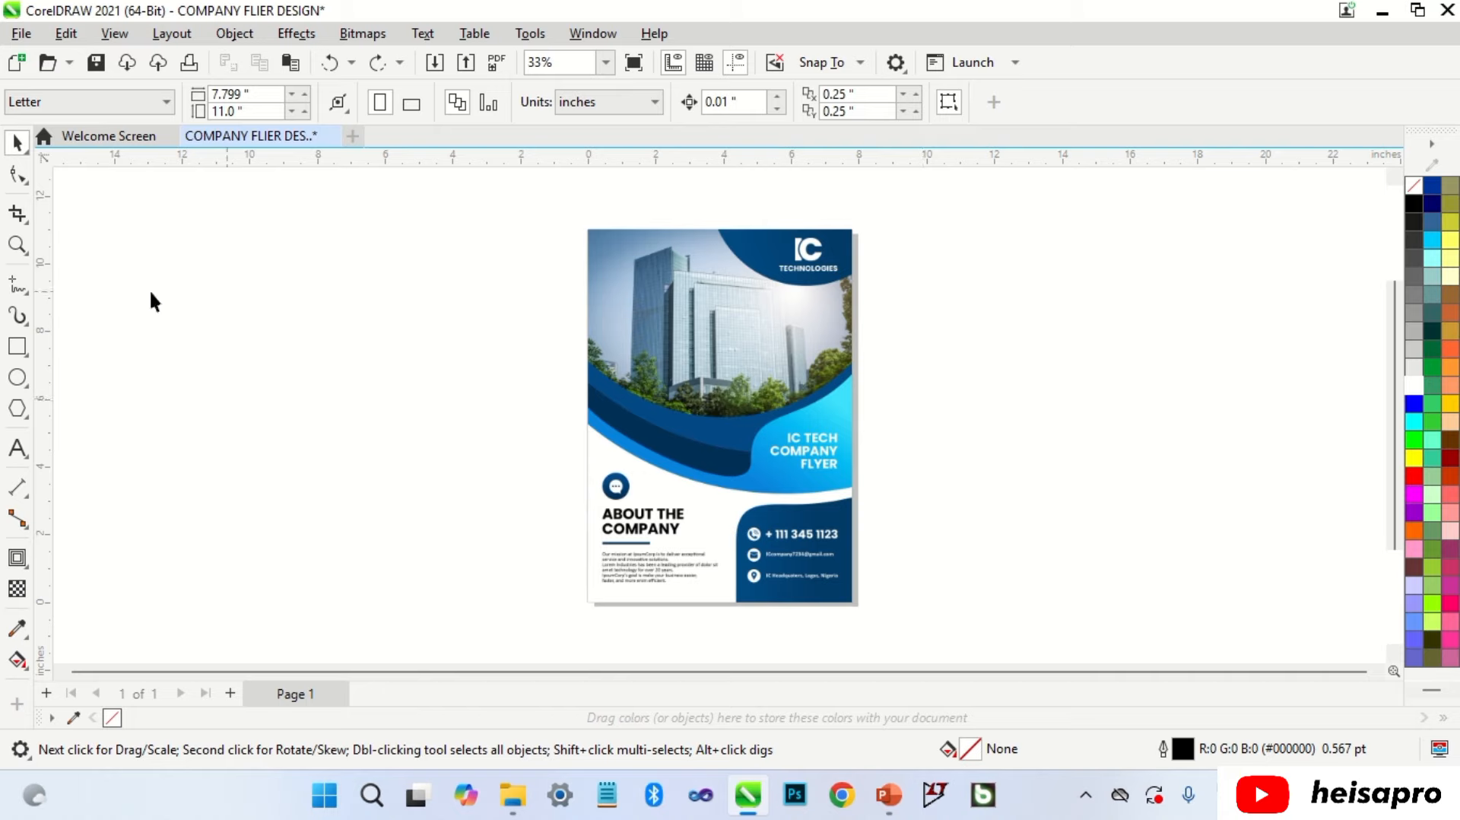
pyautogui.click(18, 350)
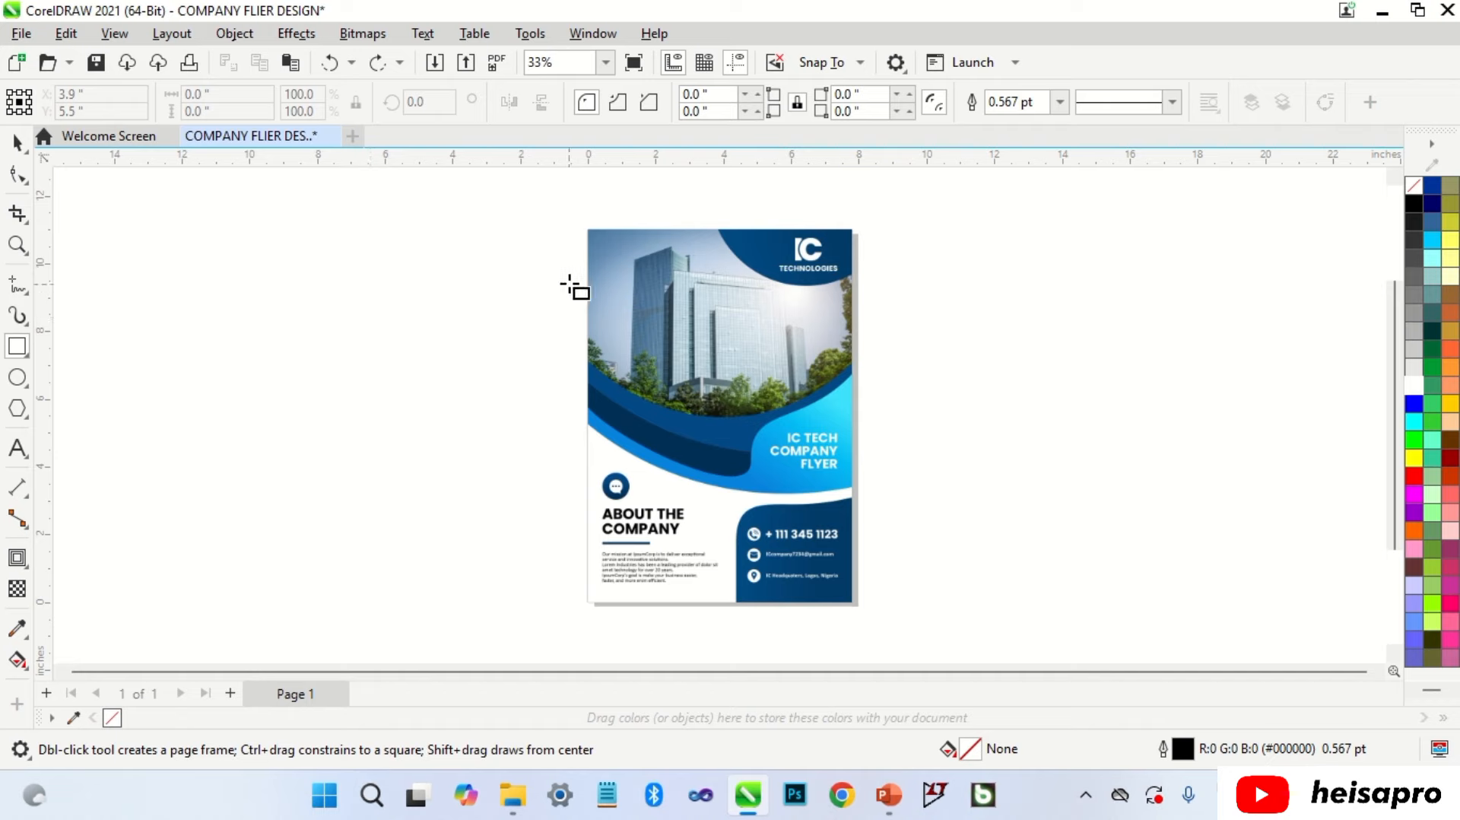
# Step: Draw a red-outlined rectangle over the top-right logo area and convert it to curves
pyautogui.moveTo(591, 229); pyautogui.dragTo(858, 607)
pyautogui.press('space')
pyautogui.click(952, 413)
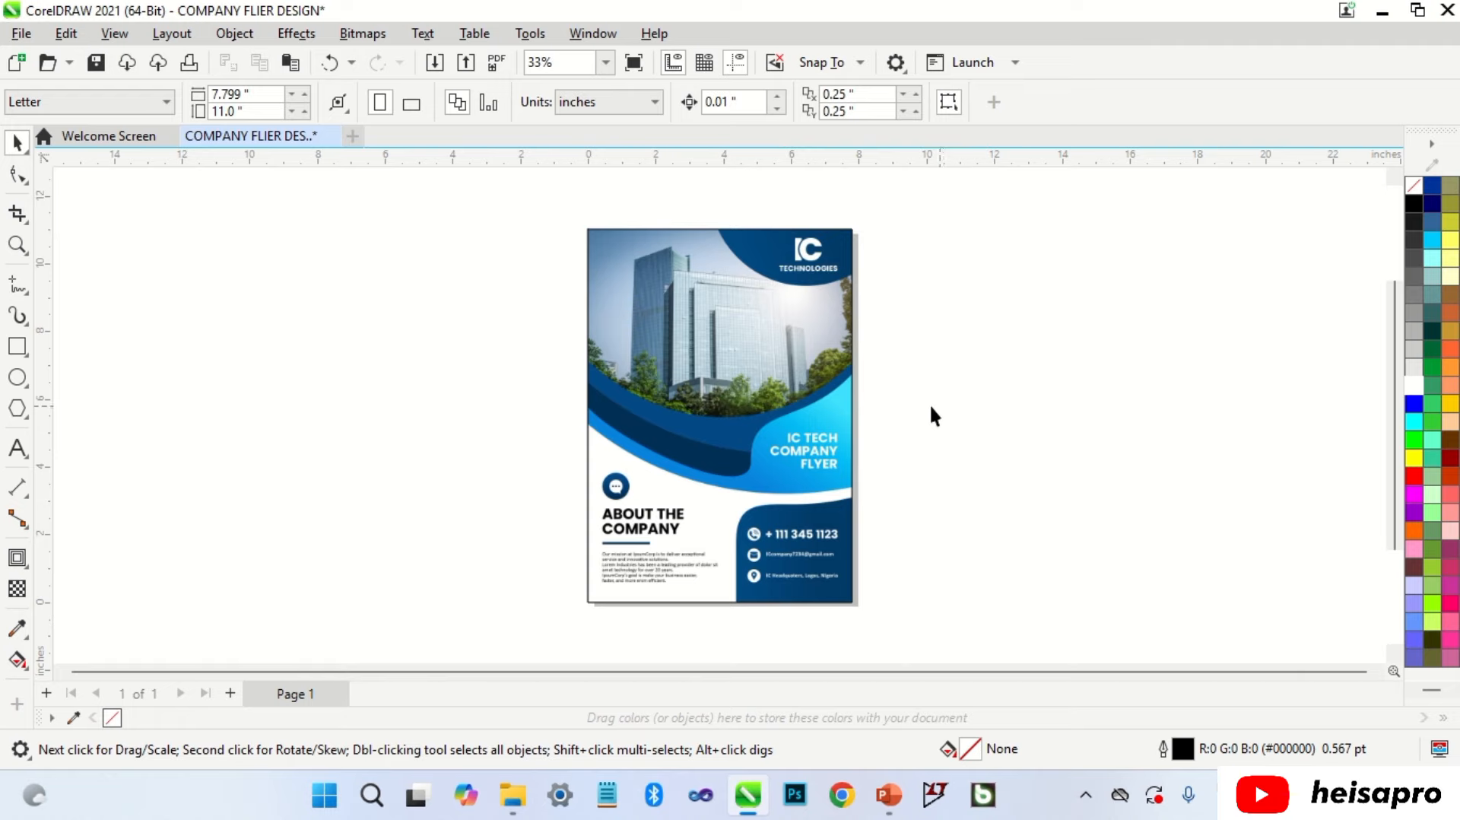
pyautogui.click(16, 346)
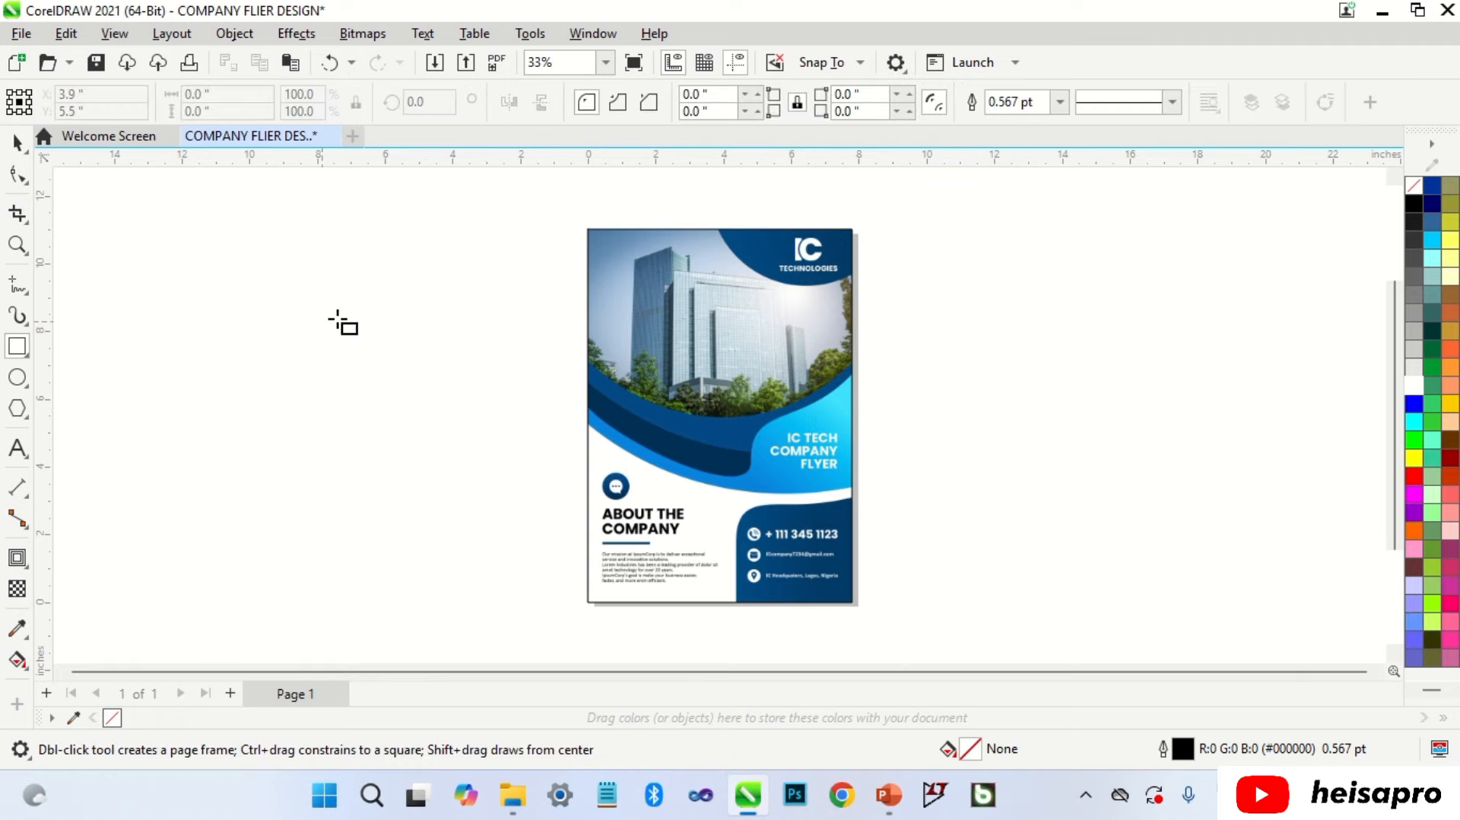
pyautogui.moveTo(704, 196); pyautogui.dragTo(868, 287)
pyautogui.press('space')
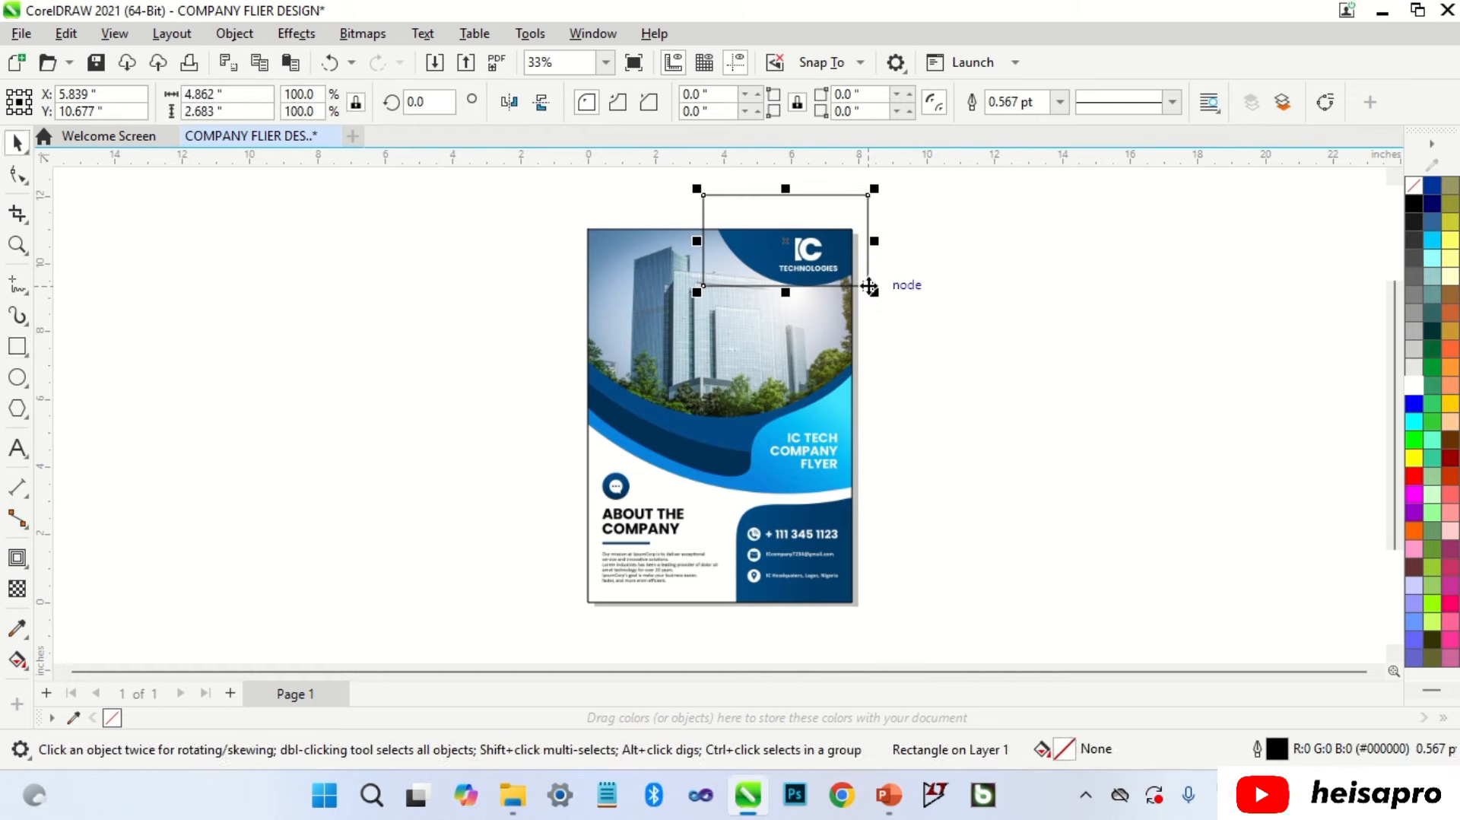
pyautogui.rightClick(1413, 476)
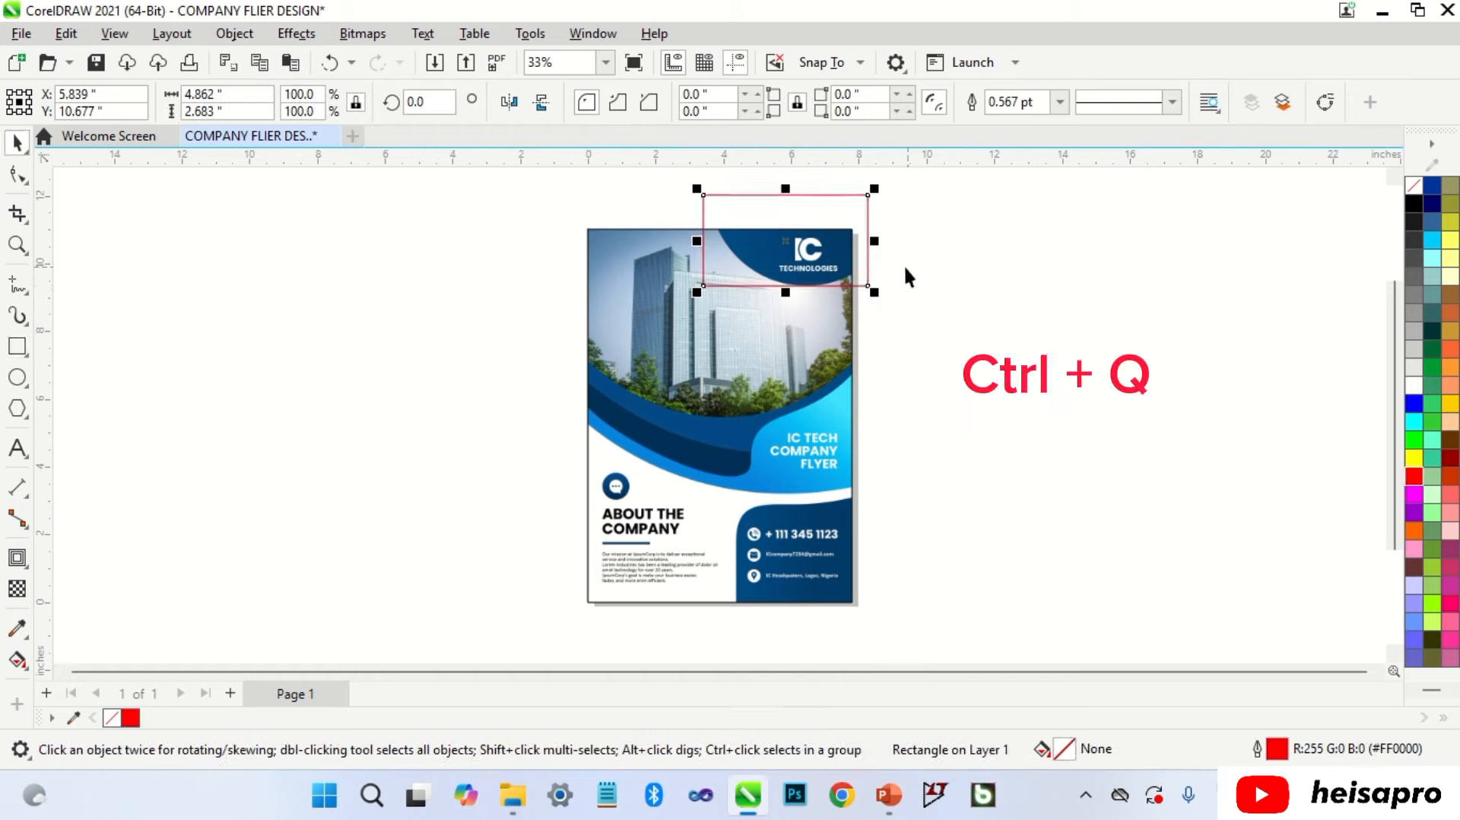
pyautogui.hotkey('ctrl', 'q')
# Step: Move the bottom-left node to the photo's top edge and bend the bottom edge into an arc
pyautogui.doubleClick(868, 254)
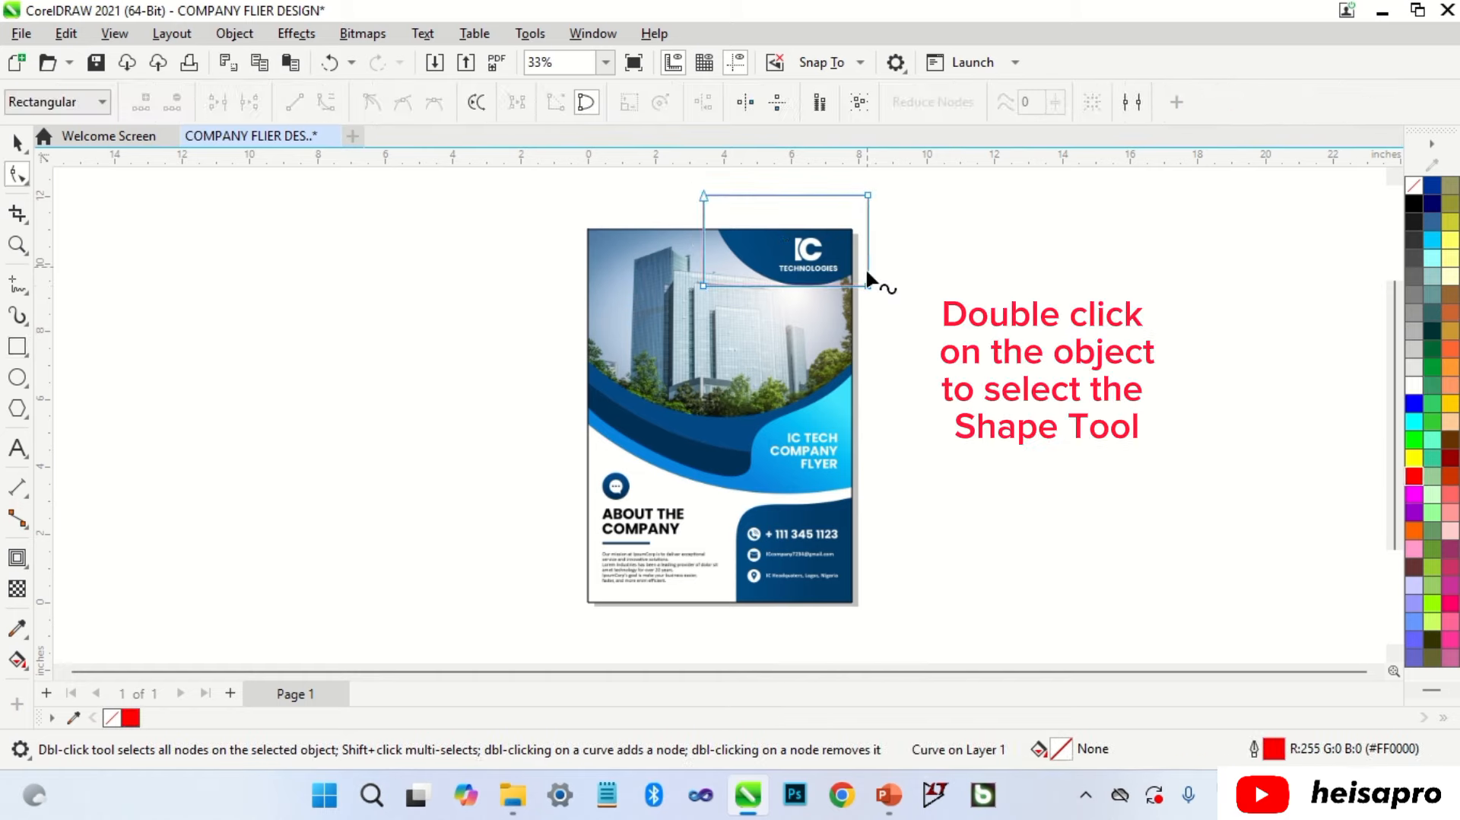
pyautogui.moveTo(869, 286); pyautogui.dragTo(853, 277)
pyautogui.scroll(2, 760, 201)
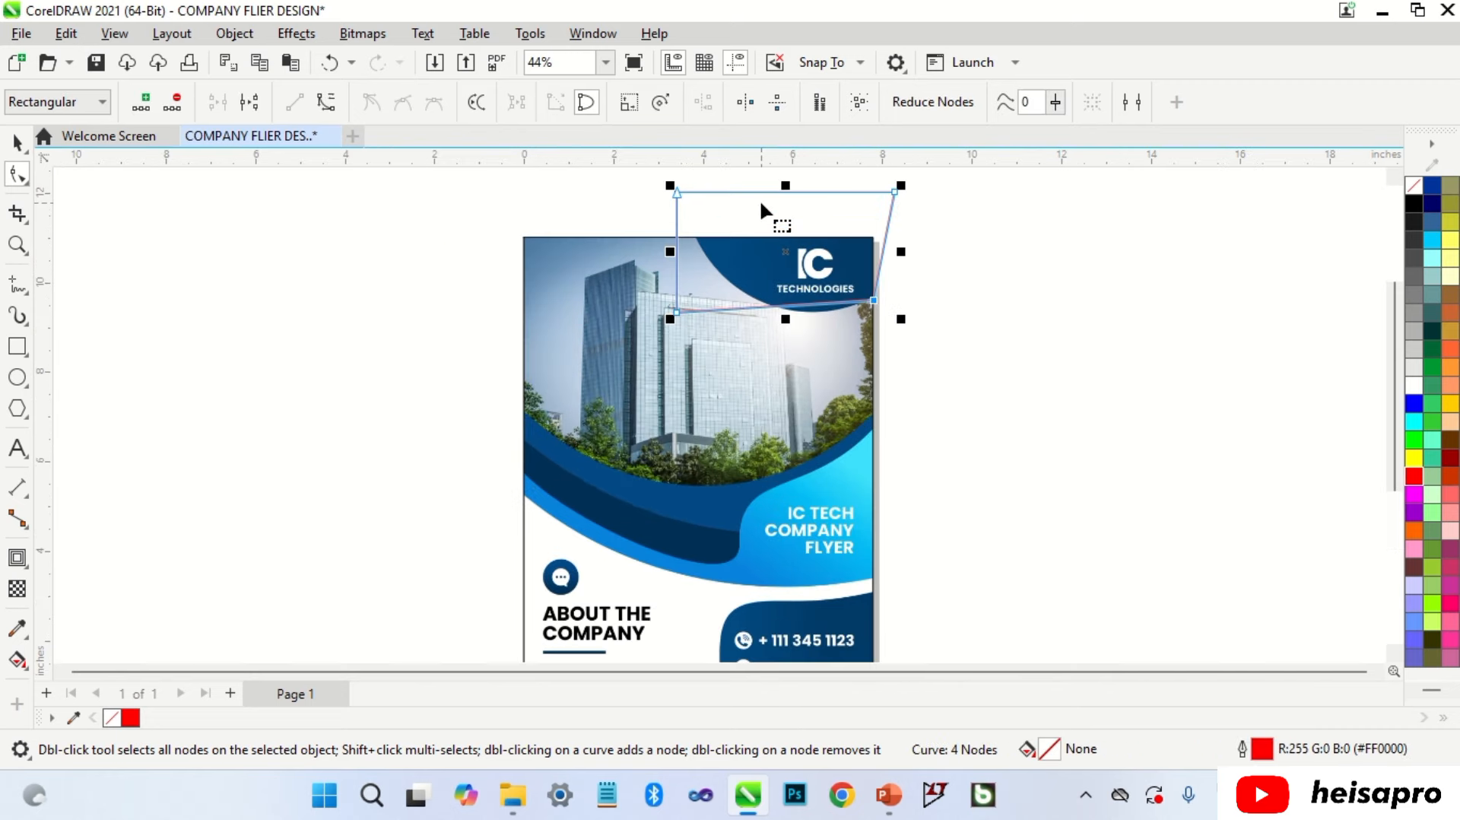
pyautogui.hotkey('ctrl', 'z')
pyautogui.moveTo(633, 368); pyautogui.dragTo(660, 256)
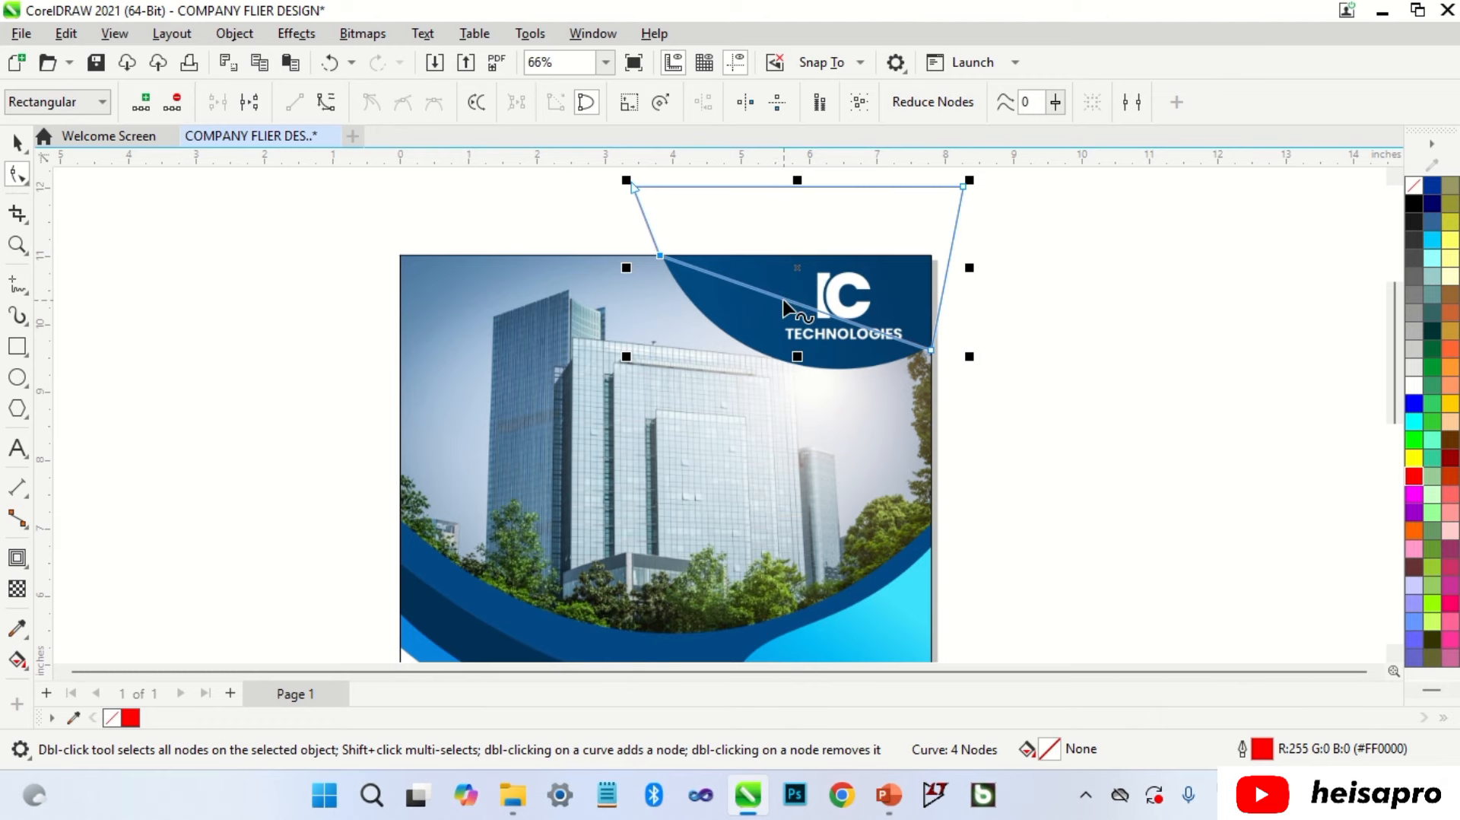
pyautogui.rightClick(785, 302)
pyautogui.click(886, 449)
pyautogui.moveTo(806, 312); pyautogui.dragTo(798, 376)
# Step: Pin the right node to the page edge and steepen the arc to match the logo backdrop
pyautogui.scroll(3, 932, 345)
pyautogui.moveTo(929, 351); pyautogui.dragTo(932, 340)
pyautogui.moveTo(733, 417); pyautogui.dragTo(742, 438)
pyautogui.moveTo(573, 360); pyautogui.dragTo(545, 358)
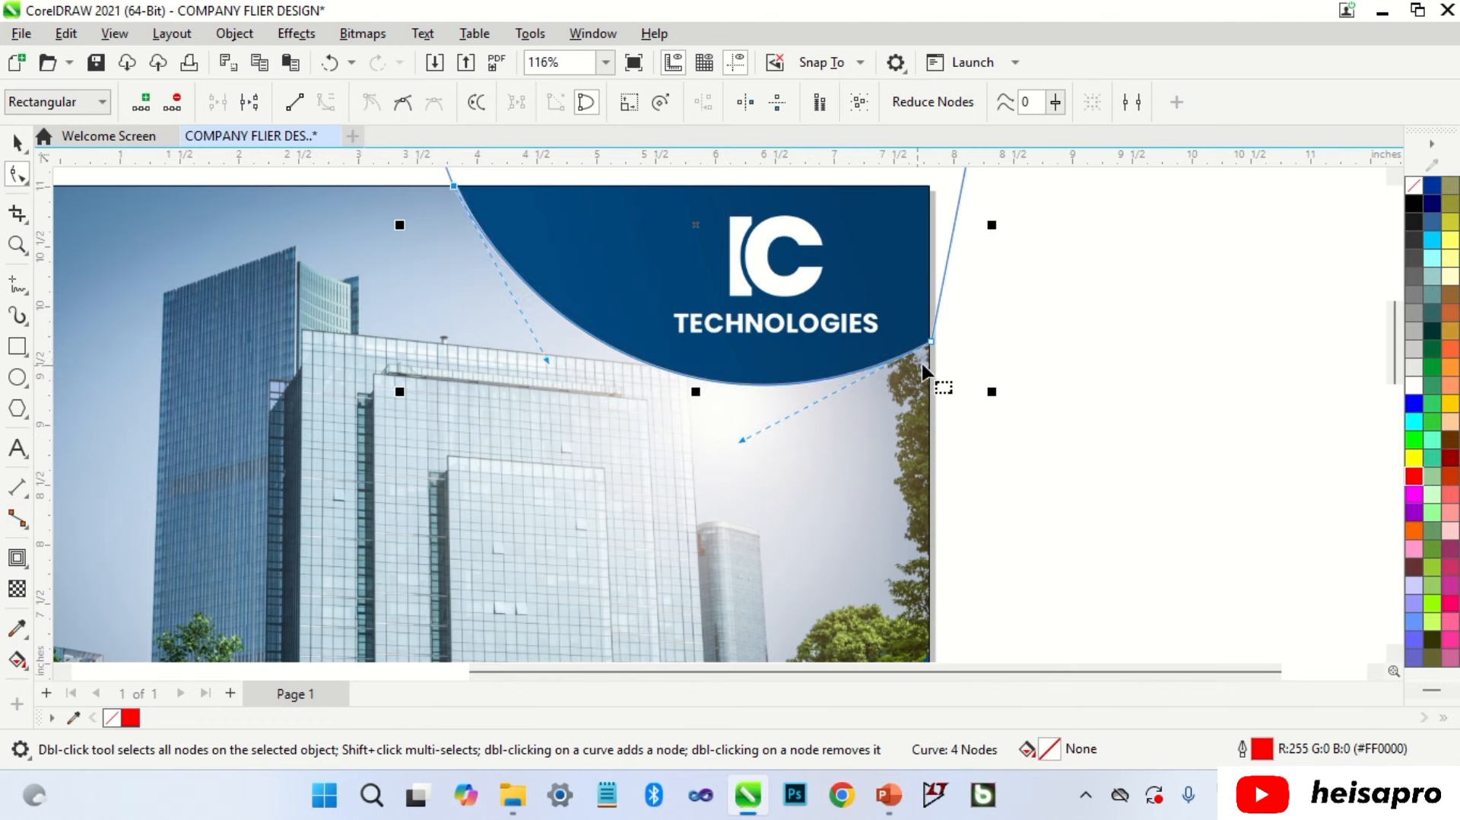
pyautogui.press('space')
pyautogui.click(1016, 340)
pyautogui.scroll(-3, 1017, 289)
pyautogui.scroll(3, 620, 251)
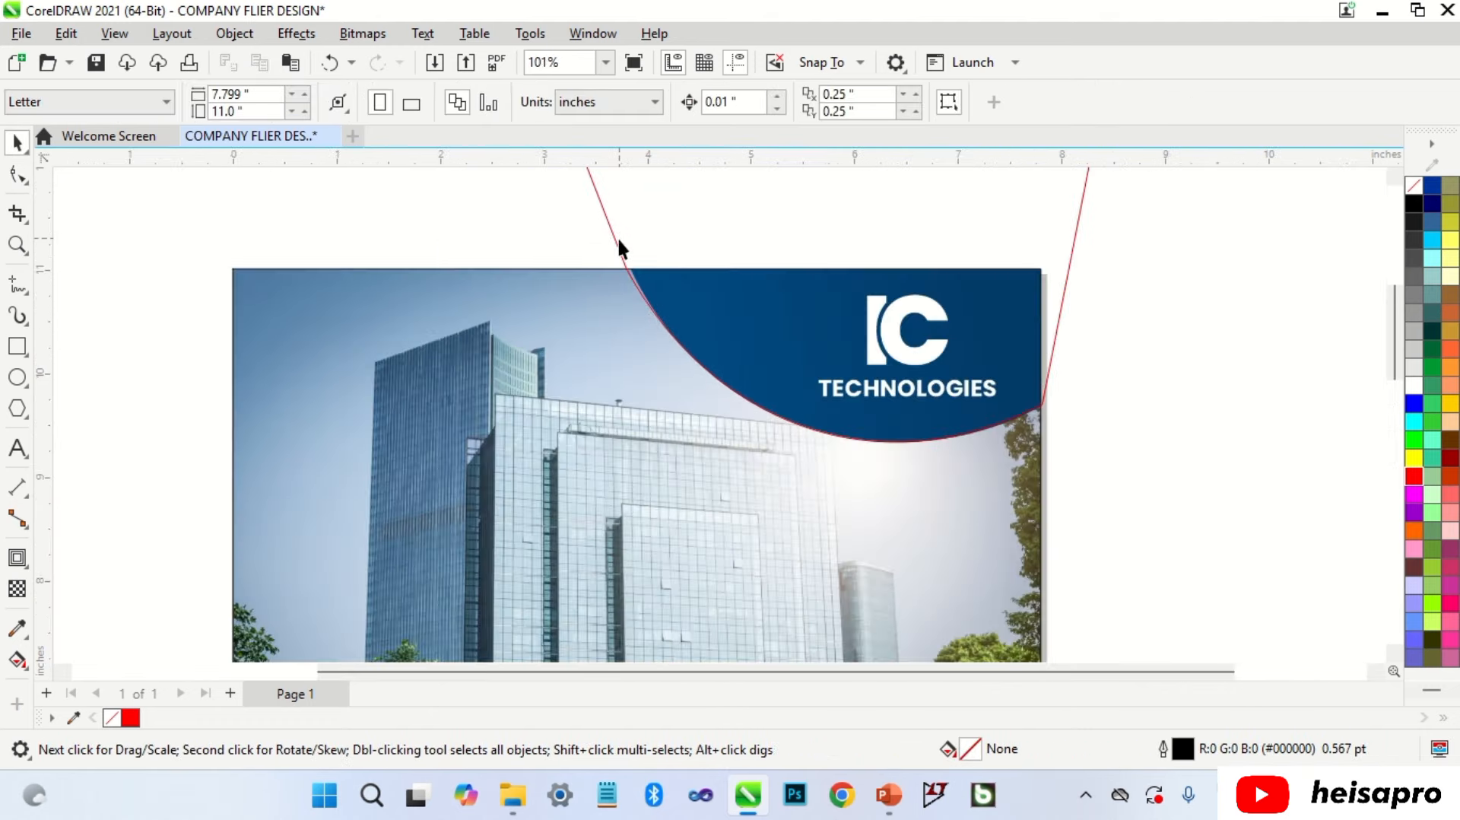
# Step: Nudge the top-left node into place and fine-tune the arc's control handle
pyautogui.press('space')
pyautogui.click(623, 263)
pyautogui.click(623, 265)
pyautogui.scroll(5, 620, 266)
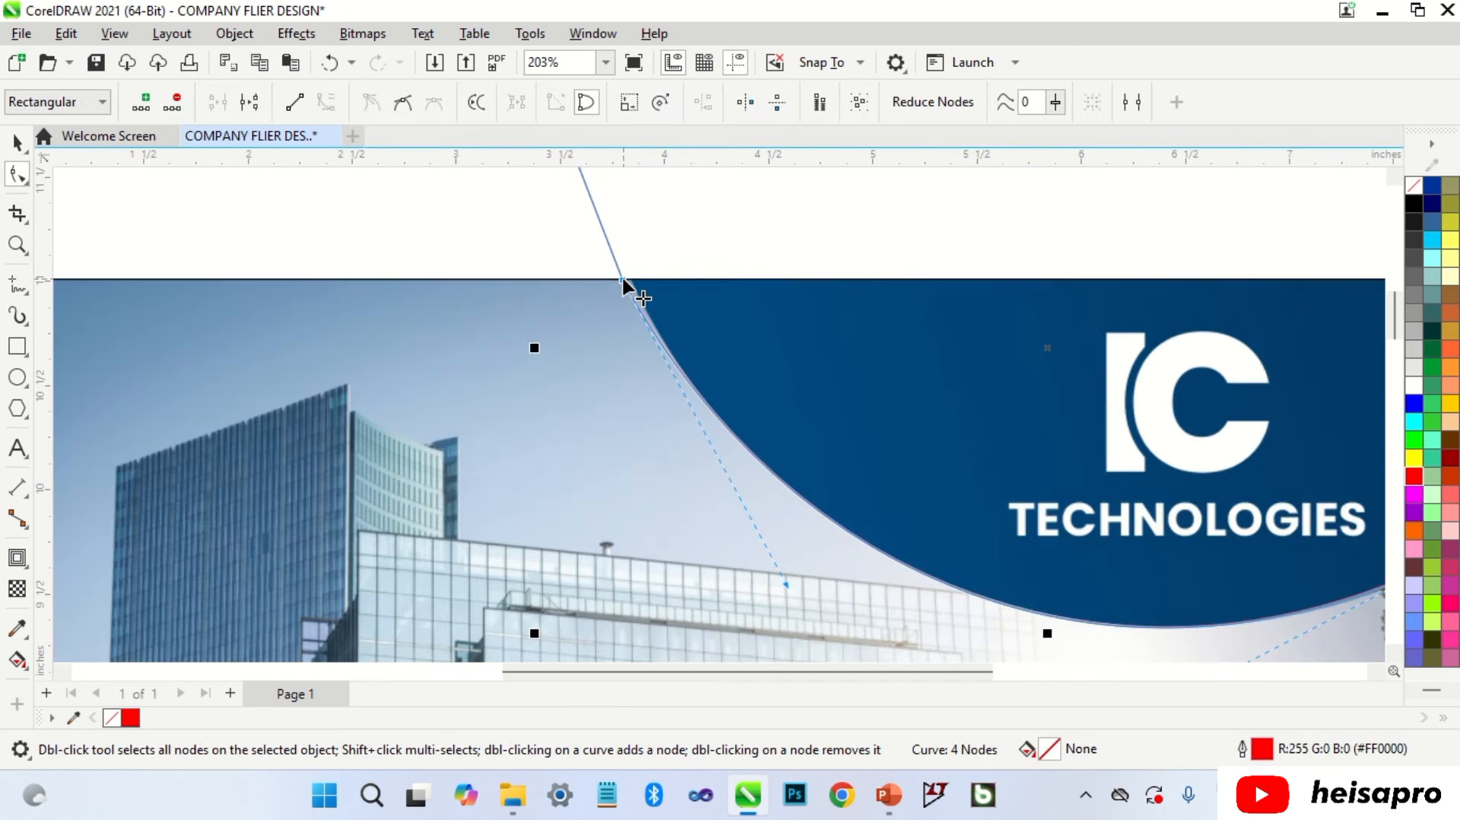
pyautogui.moveTo(623, 276); pyautogui.dragTo(633, 277)
pyautogui.scroll(-1, 634, 274)
pyautogui.moveTo(778, 536); pyautogui.dragTo(758, 526)
pyautogui.scroll(-12, 750, 310)
pyautogui.press('space')
pyautogui.click(937, 426)
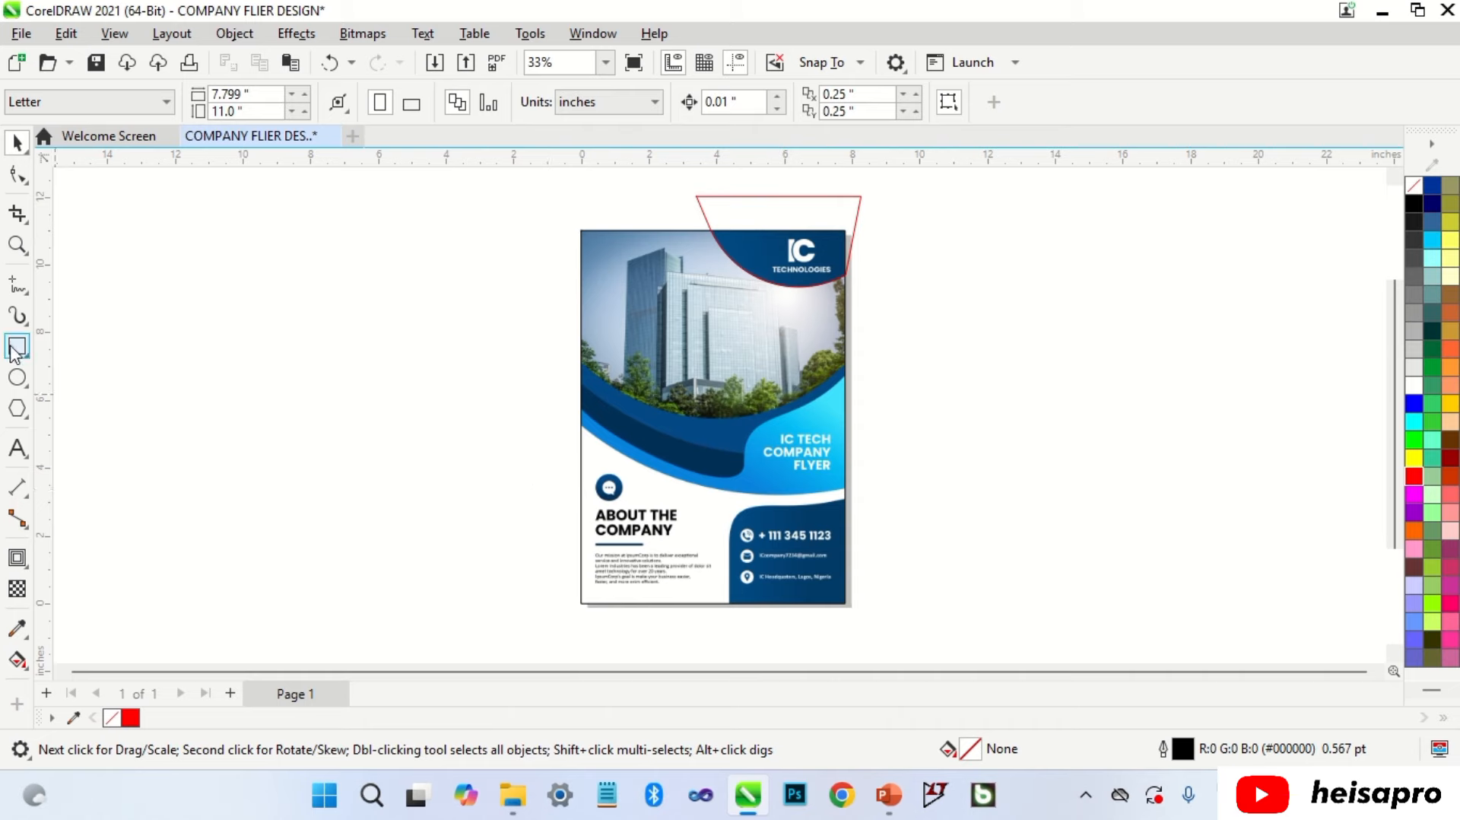
# Step: Draw a red-outlined rectangle over the lower flyer, convert it to curves, and move its top nodes to the page edges
pyautogui.click(17, 346)
pyautogui.moveTo(545, 354); pyautogui.dragTo(882, 637)
pyautogui.press('space')
pyautogui.rightClick(1415, 479)
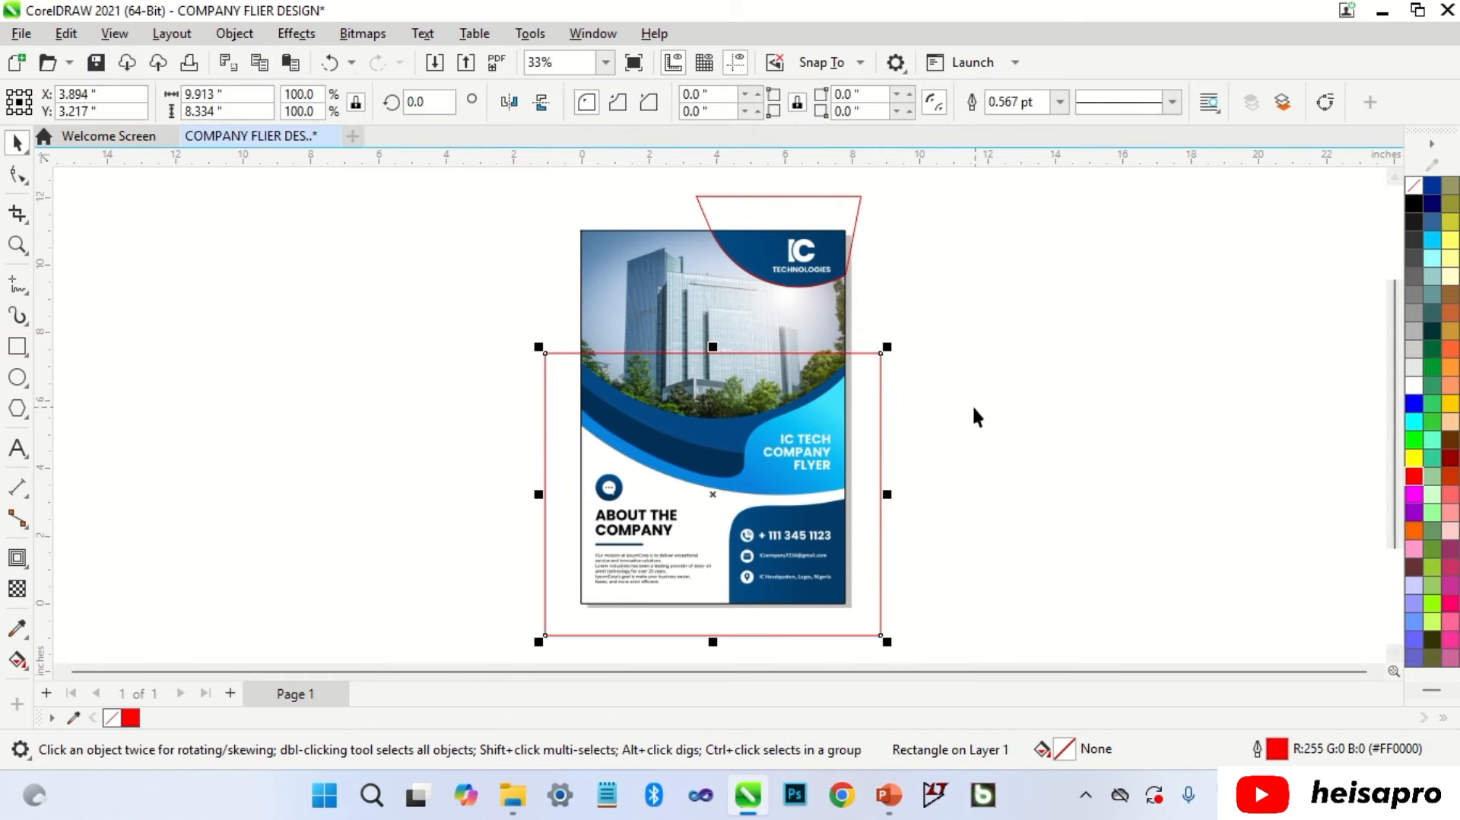
pyautogui.hotkey('ctrl', 'q')
pyautogui.press('F10')
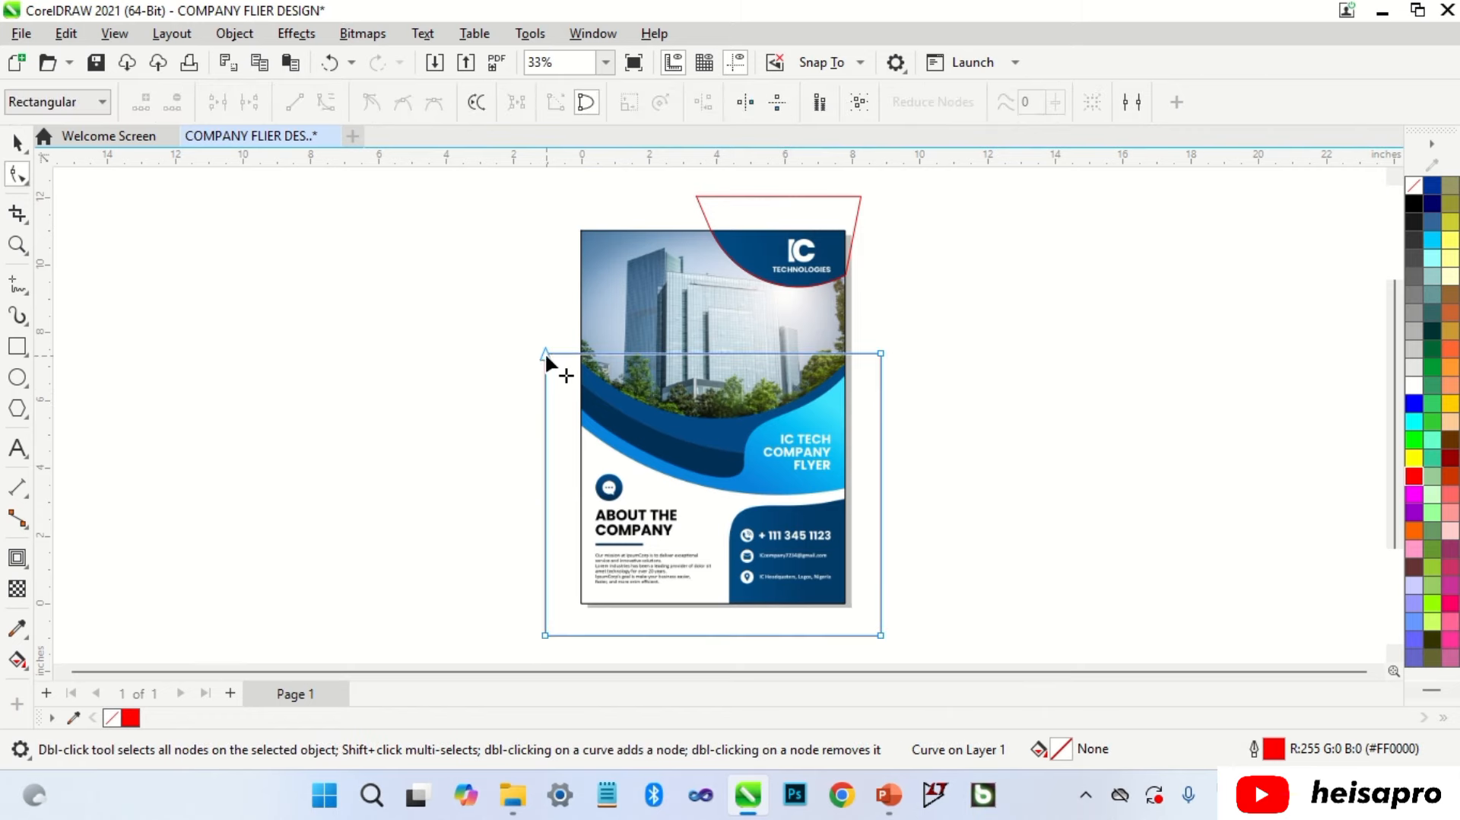
pyautogui.moveTo(545, 352); pyautogui.dragTo(581, 354)
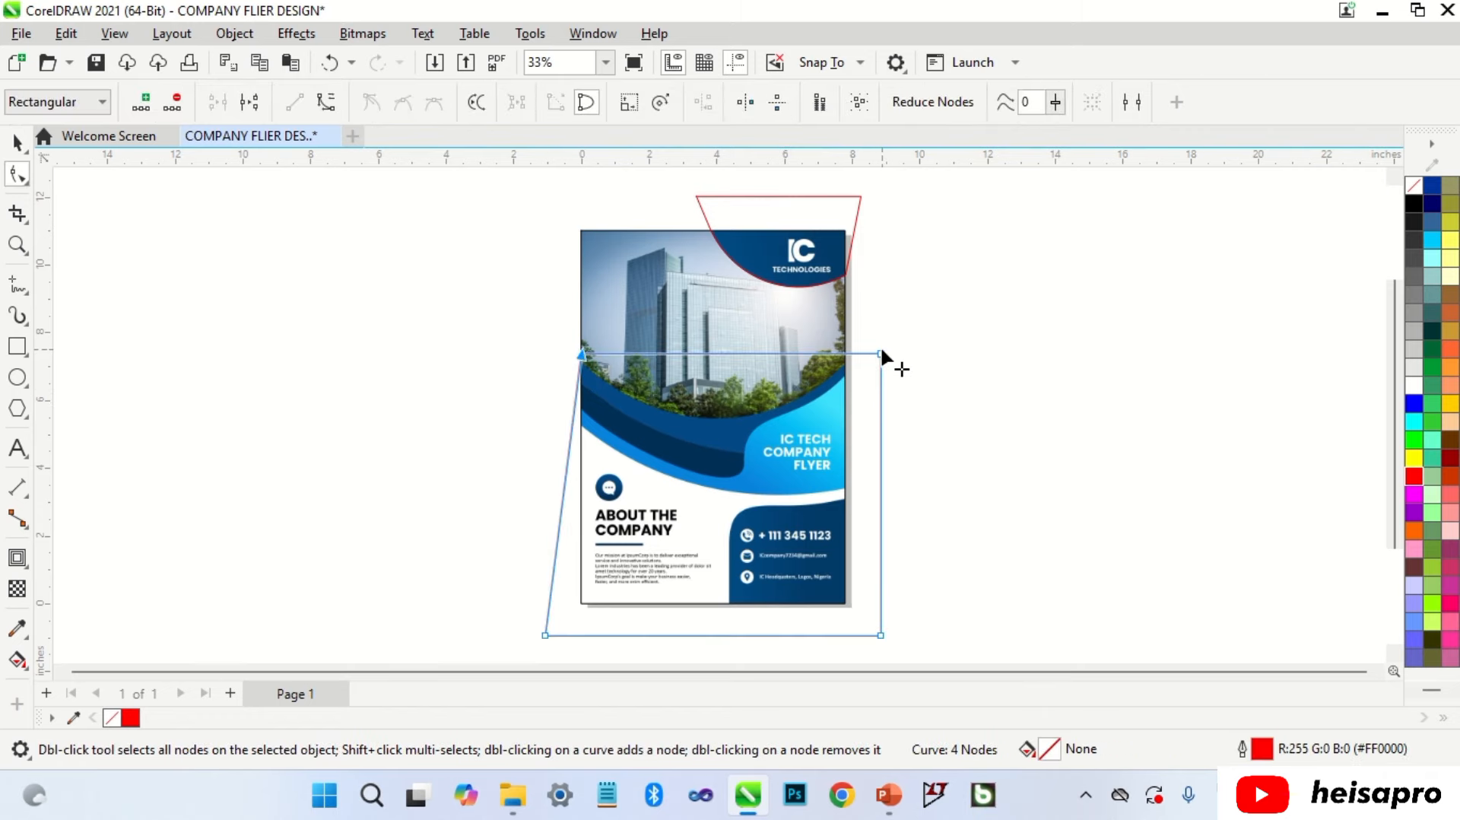
pyautogui.moveTo(880, 353); pyautogui.dragTo(860, 377)
# Step: Curve the top edge down along the blue wave and fine-tune its handles and left node
pyautogui.scroll(2, 762, 354)
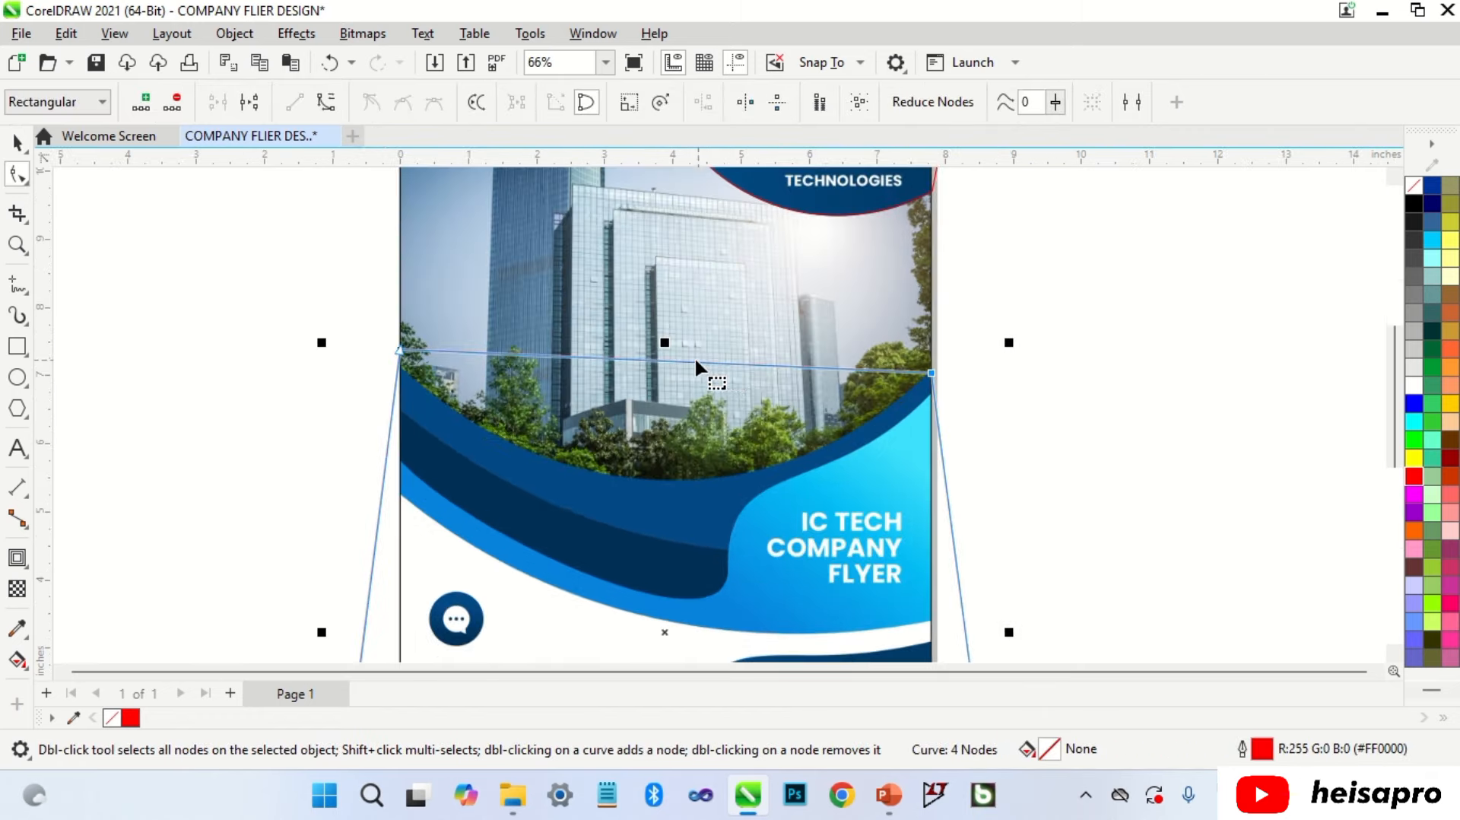
pyautogui.rightClick(695, 365)
pyautogui.click(749, 508)
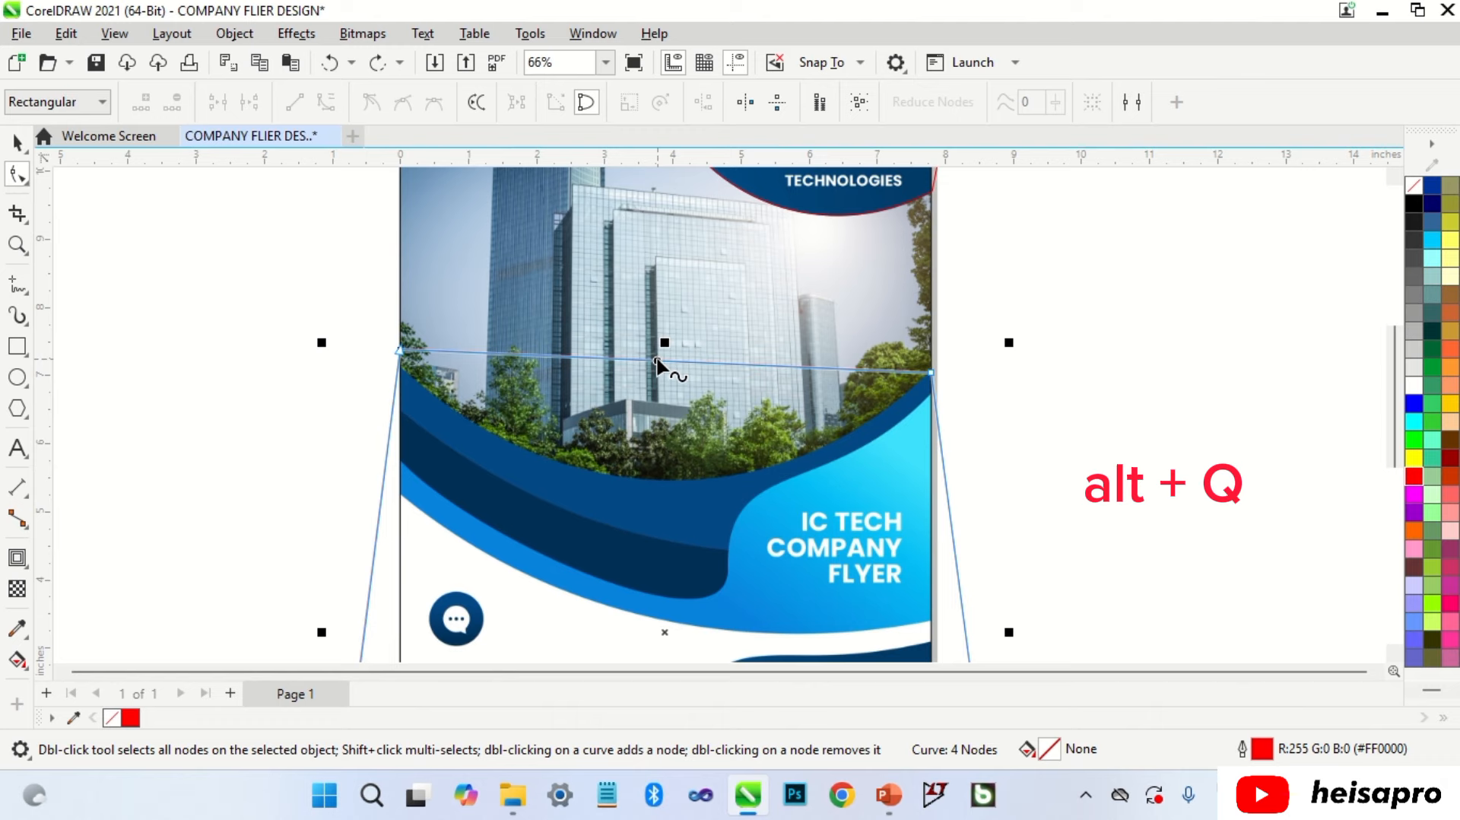
pyautogui.moveTo(662, 363); pyautogui.dragTo(673, 484)
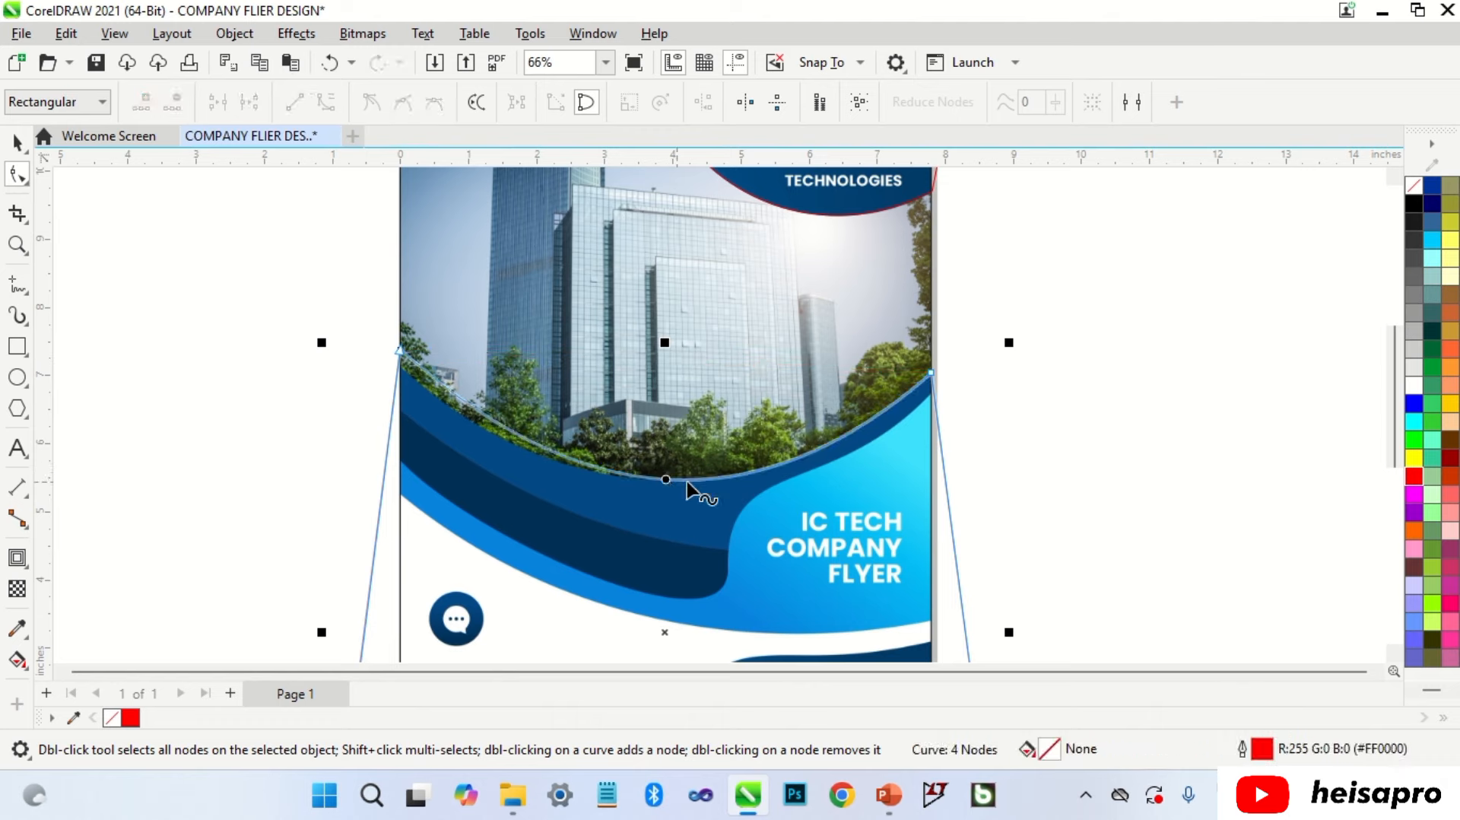
pyautogui.click(895, 400)
pyautogui.moveTo(762, 515); pyautogui.dragTo(765, 516)
pyautogui.moveTo(586, 518); pyautogui.dragTo(554, 515)
pyautogui.scroll(4, 394, 348)
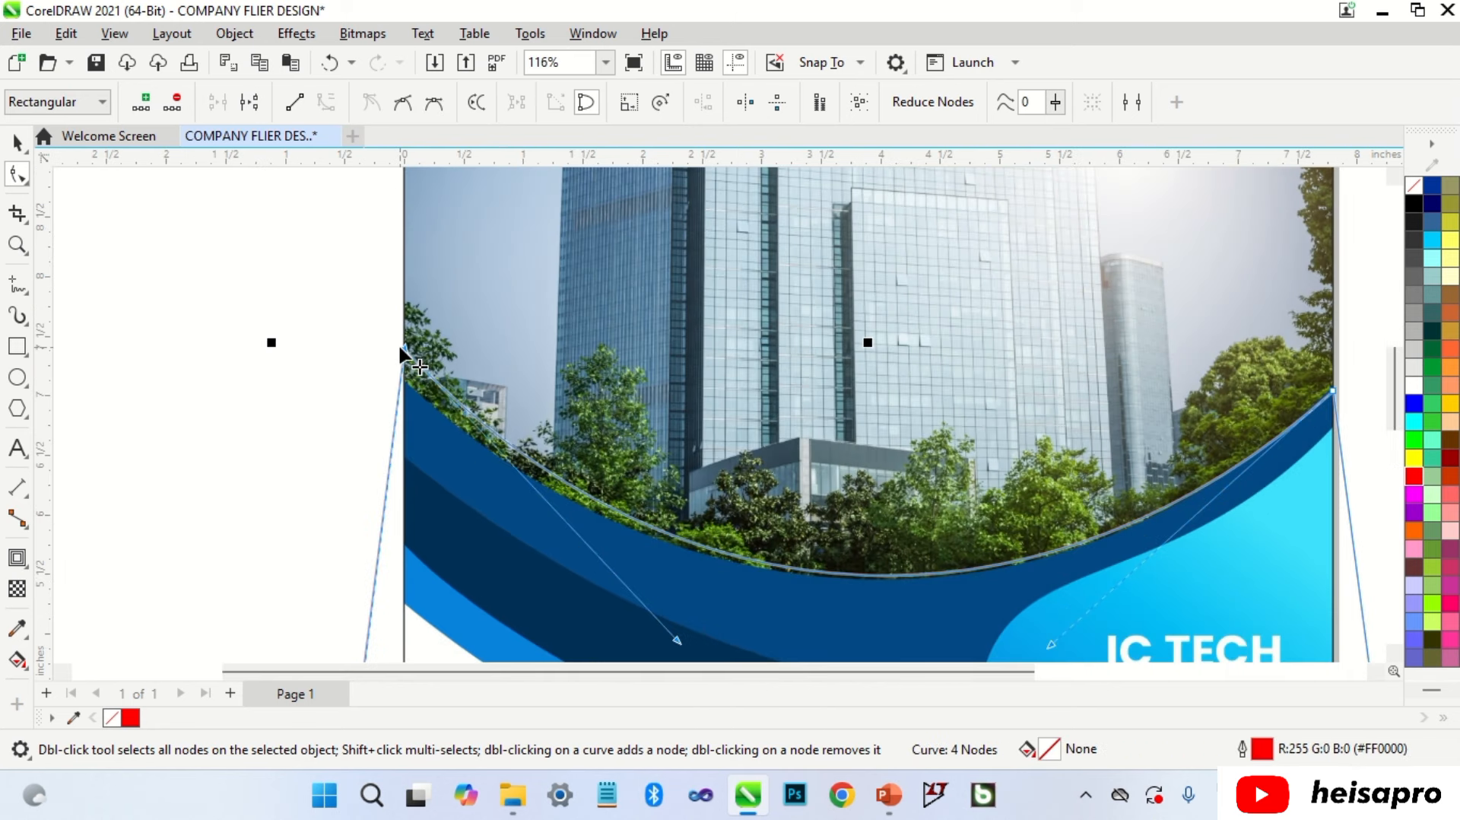
pyautogui.moveTo(399, 343); pyautogui.dragTo(395, 373)
pyautogui.scroll(-1, 396, 372)
pyautogui.moveTo(625, 584); pyautogui.dragTo(631, 561)
pyautogui.scroll(-3, 797, 403)
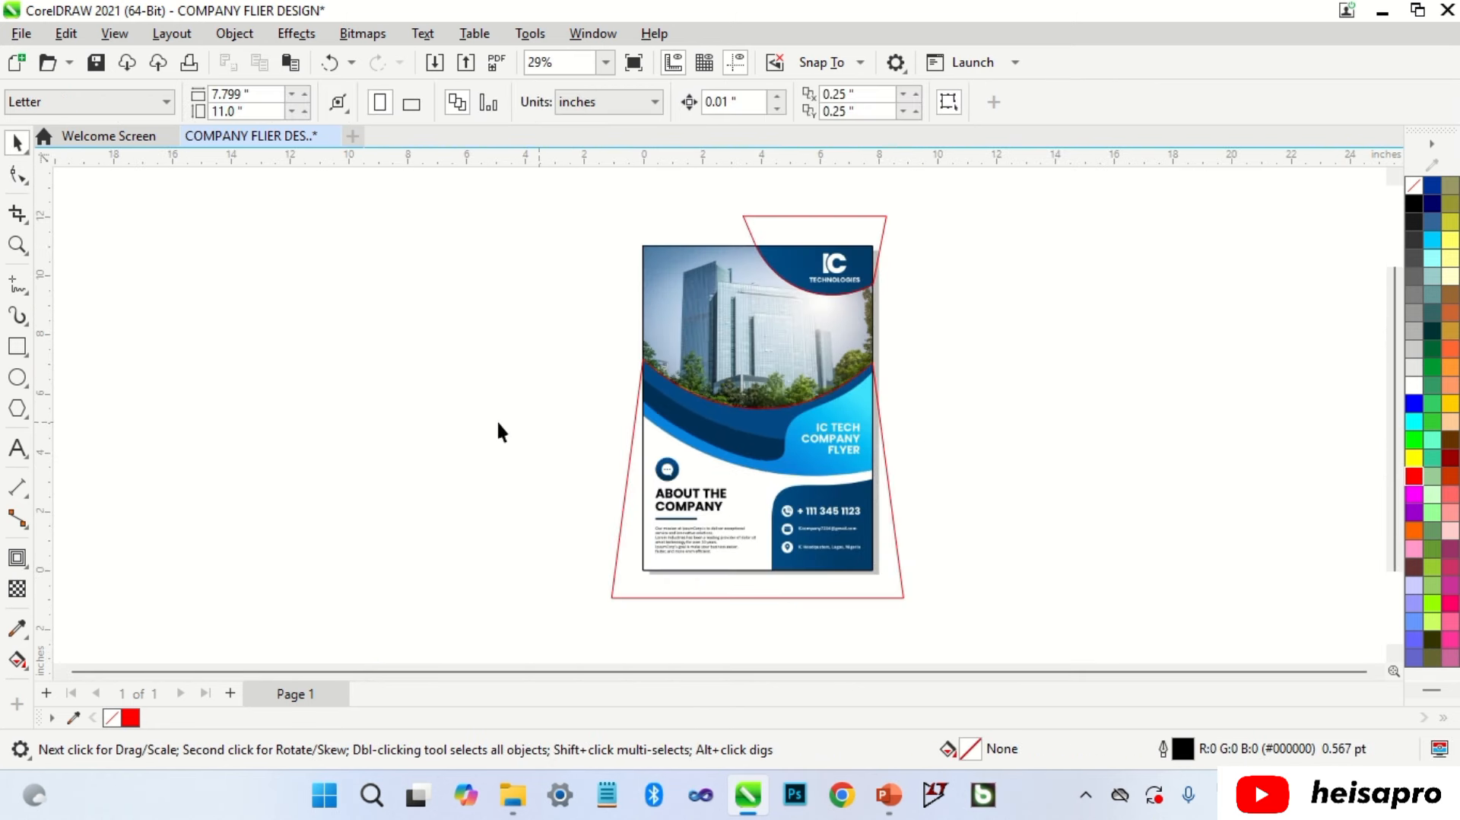
# Step: Draw a rectangle across the flyer's middle and give it a red outline
pyautogui.click(17, 346)
pyautogui.moveTo(603, 378); pyautogui.dragTo(935, 587)
pyautogui.press('space')
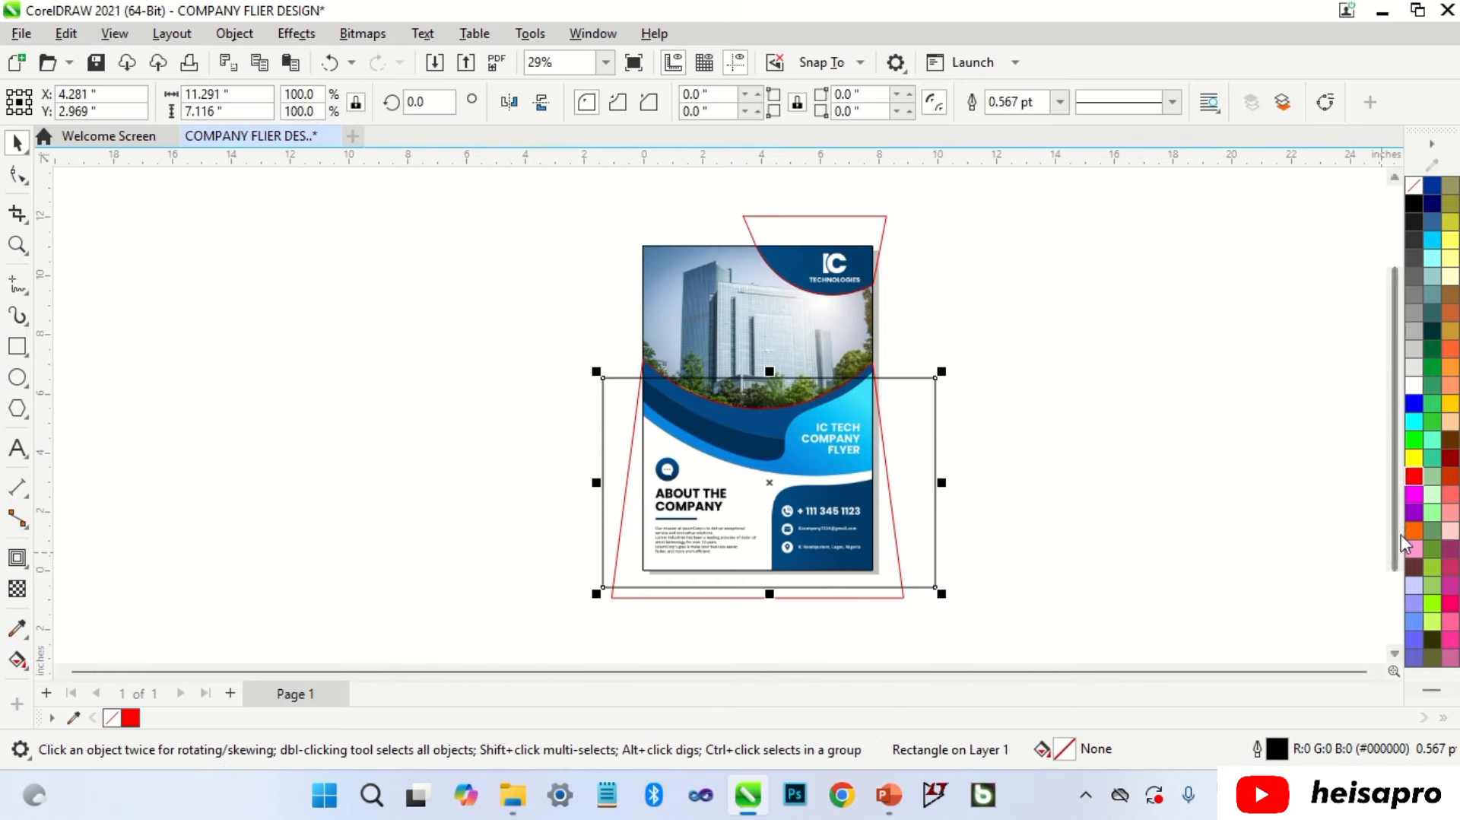
pyautogui.rightClick(1413, 476)
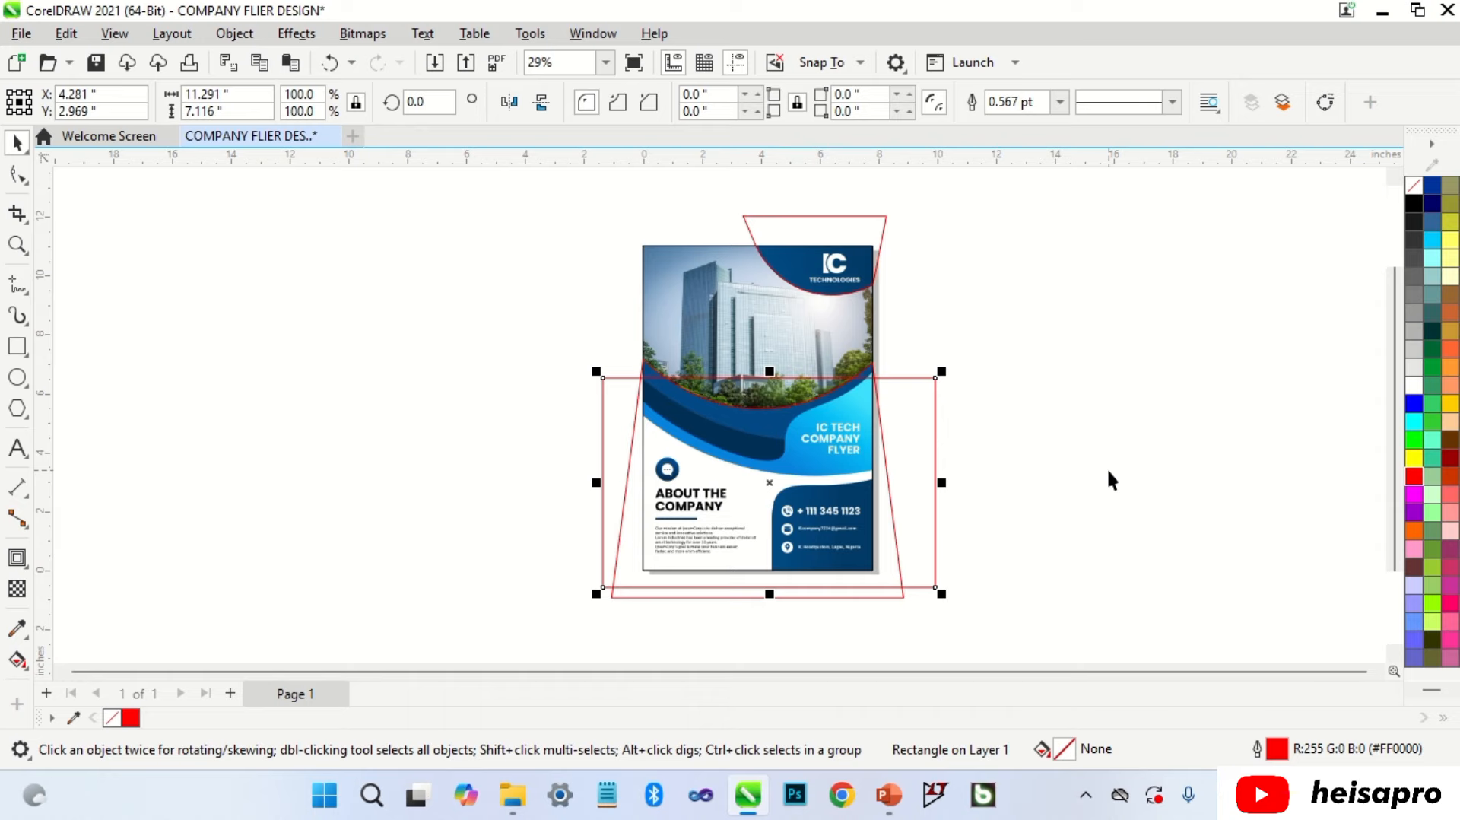
pyautogui.click(1083, 400)
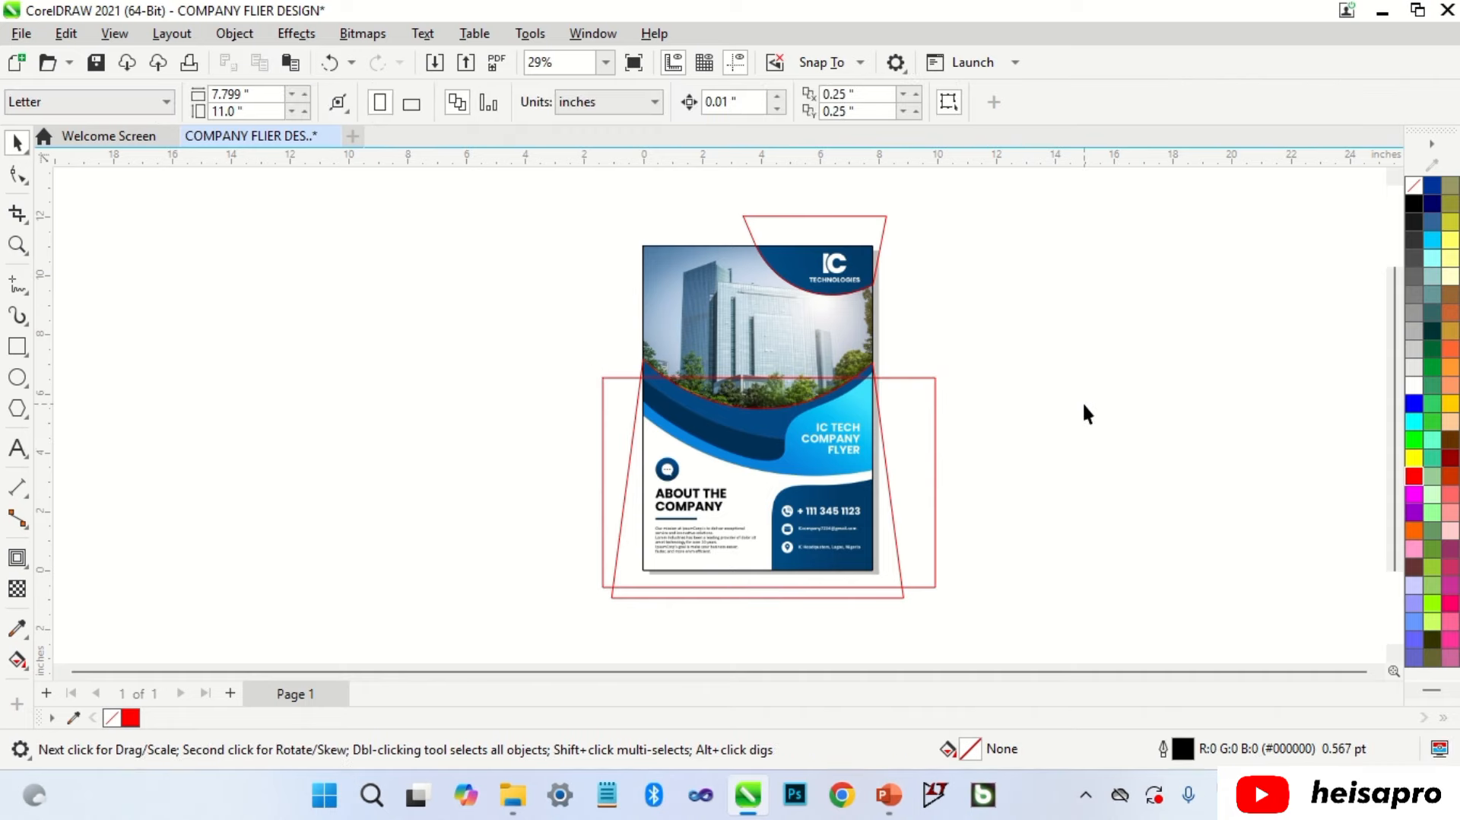
# Step: Make red the default outline colour for new graphic objects
pyautogui.click(1413, 473)
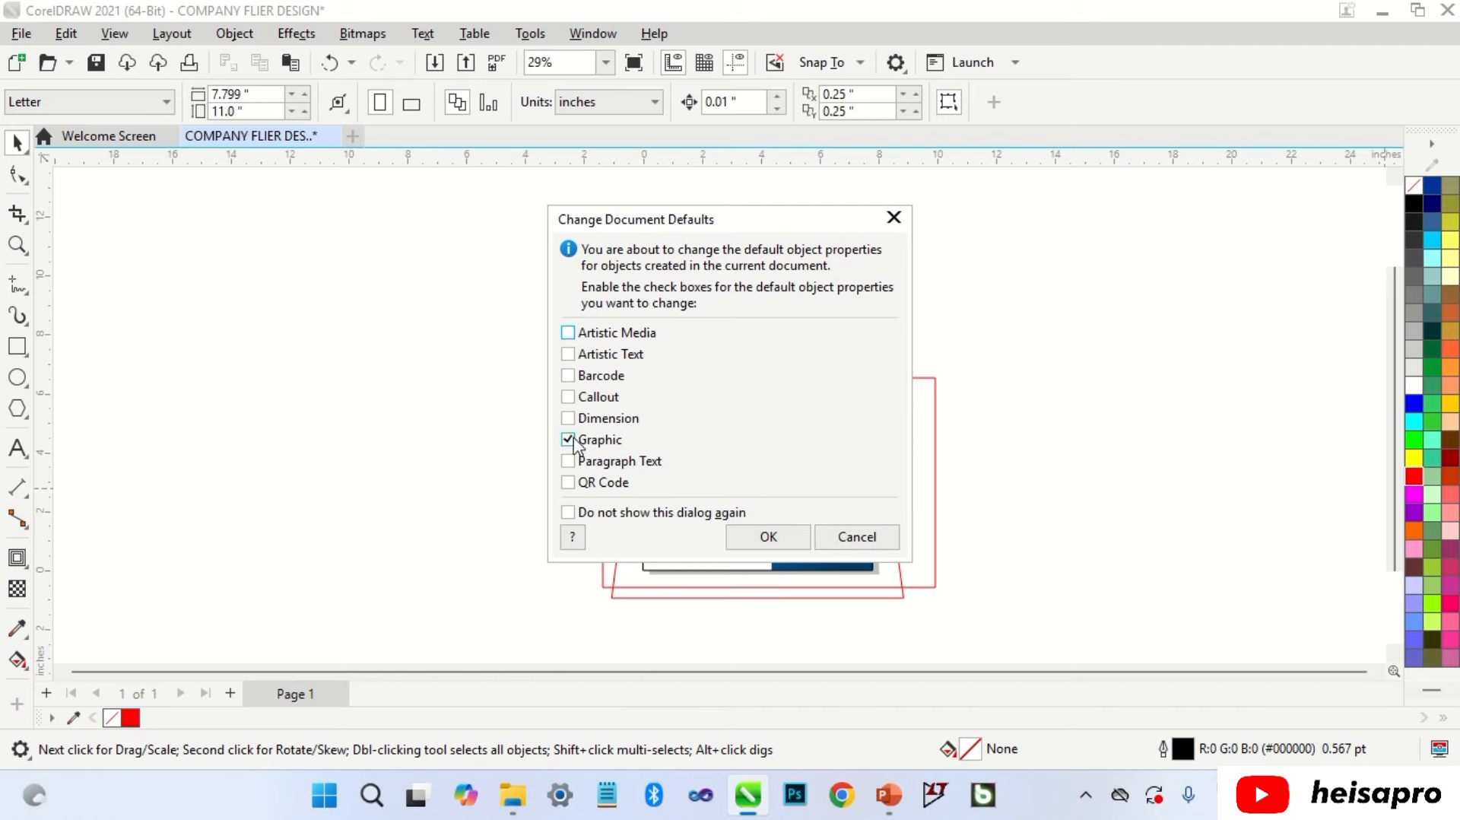
pyautogui.click(768, 536)
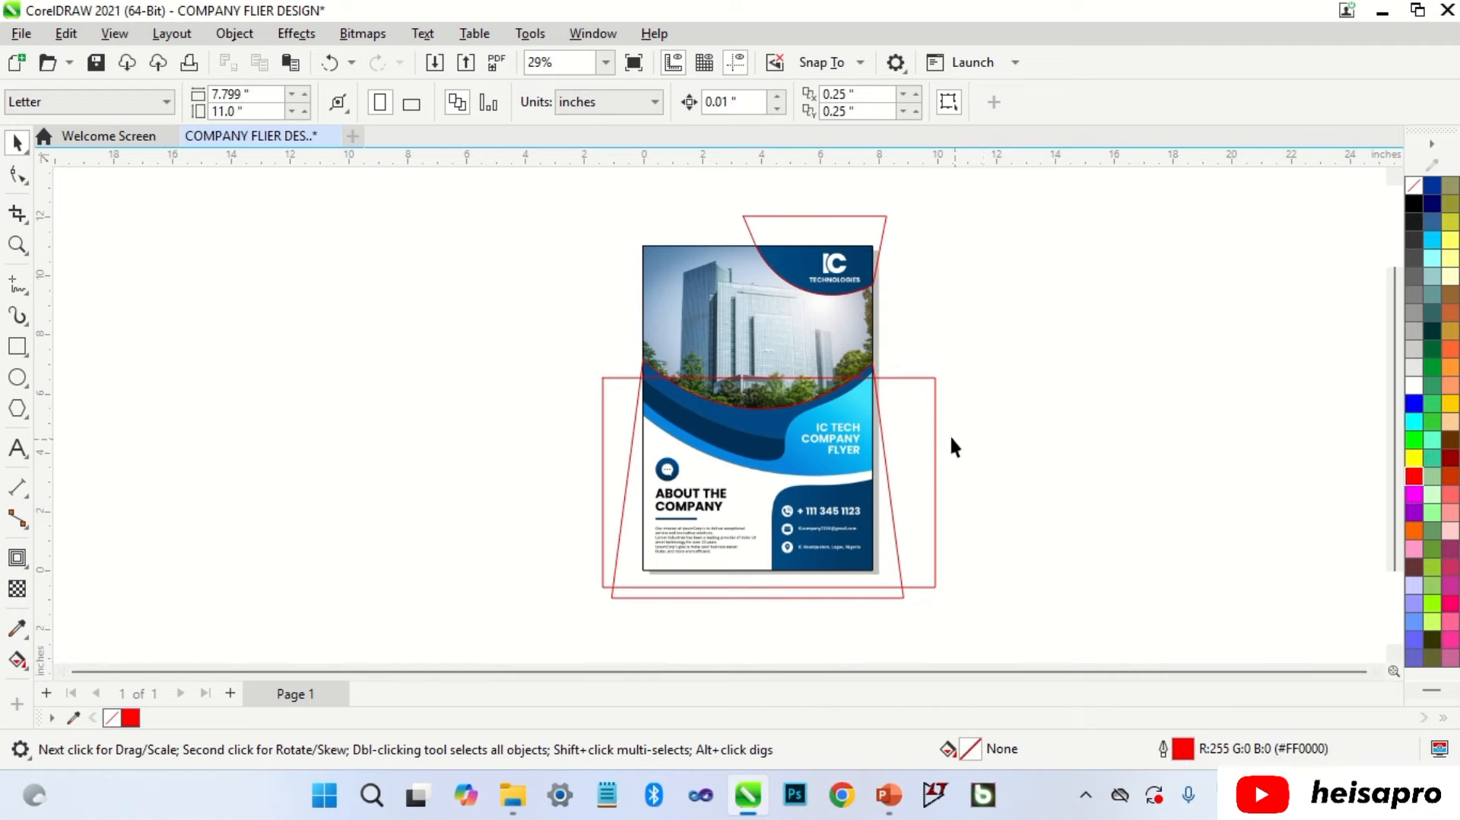
pyautogui.scroll(4, 909, 381)
# Step: Convert the rectangle to curves and move its top nodes to the blue band and flyer edges
pyautogui.click(882, 394)
pyautogui.hotkey('ctrl', 'q')
pyautogui.press('F10')
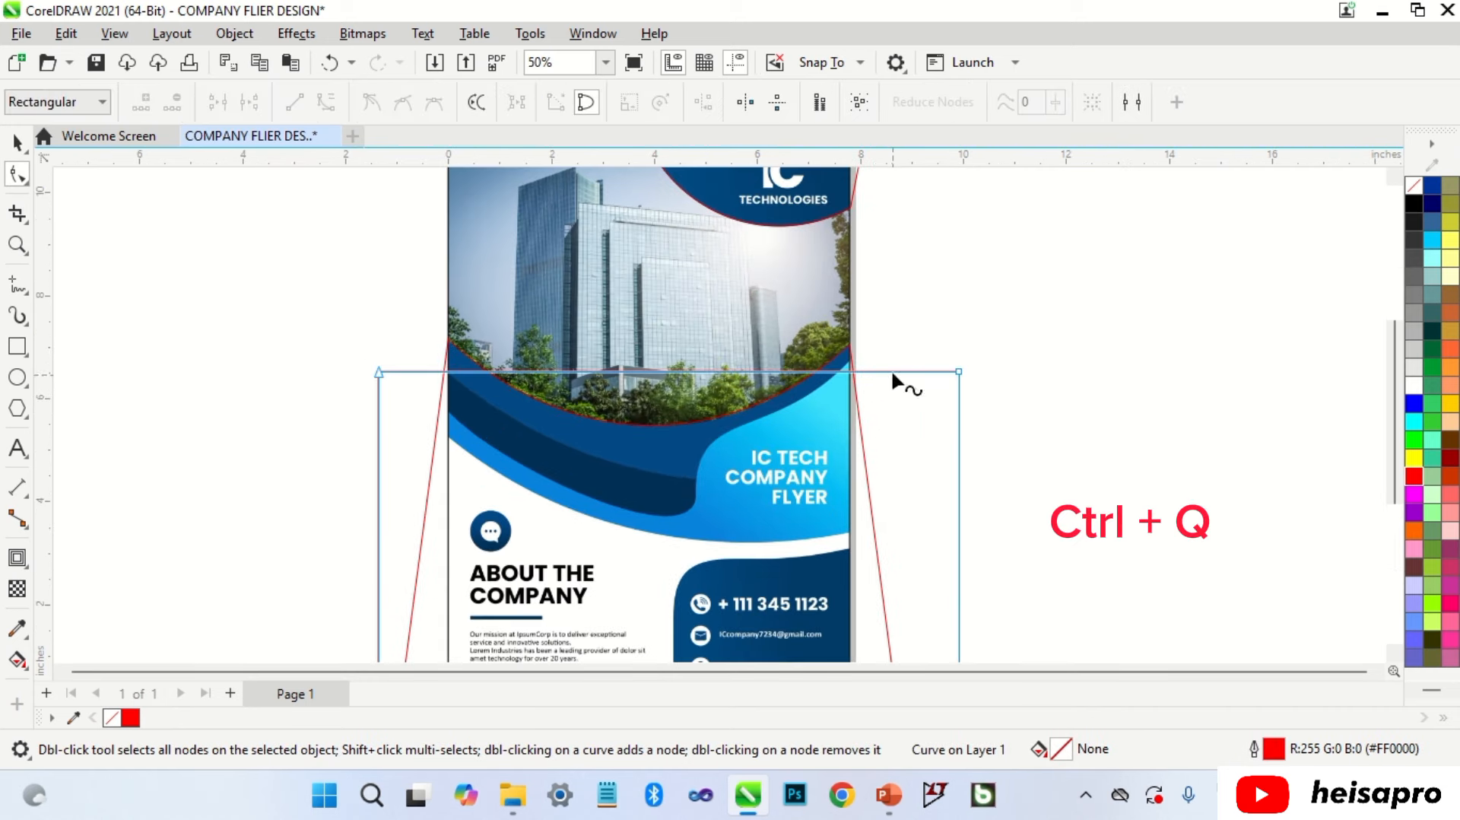
pyautogui.scroll(2, 892, 368)
pyautogui.moveTo(993, 376); pyautogui.dragTo(851, 362)
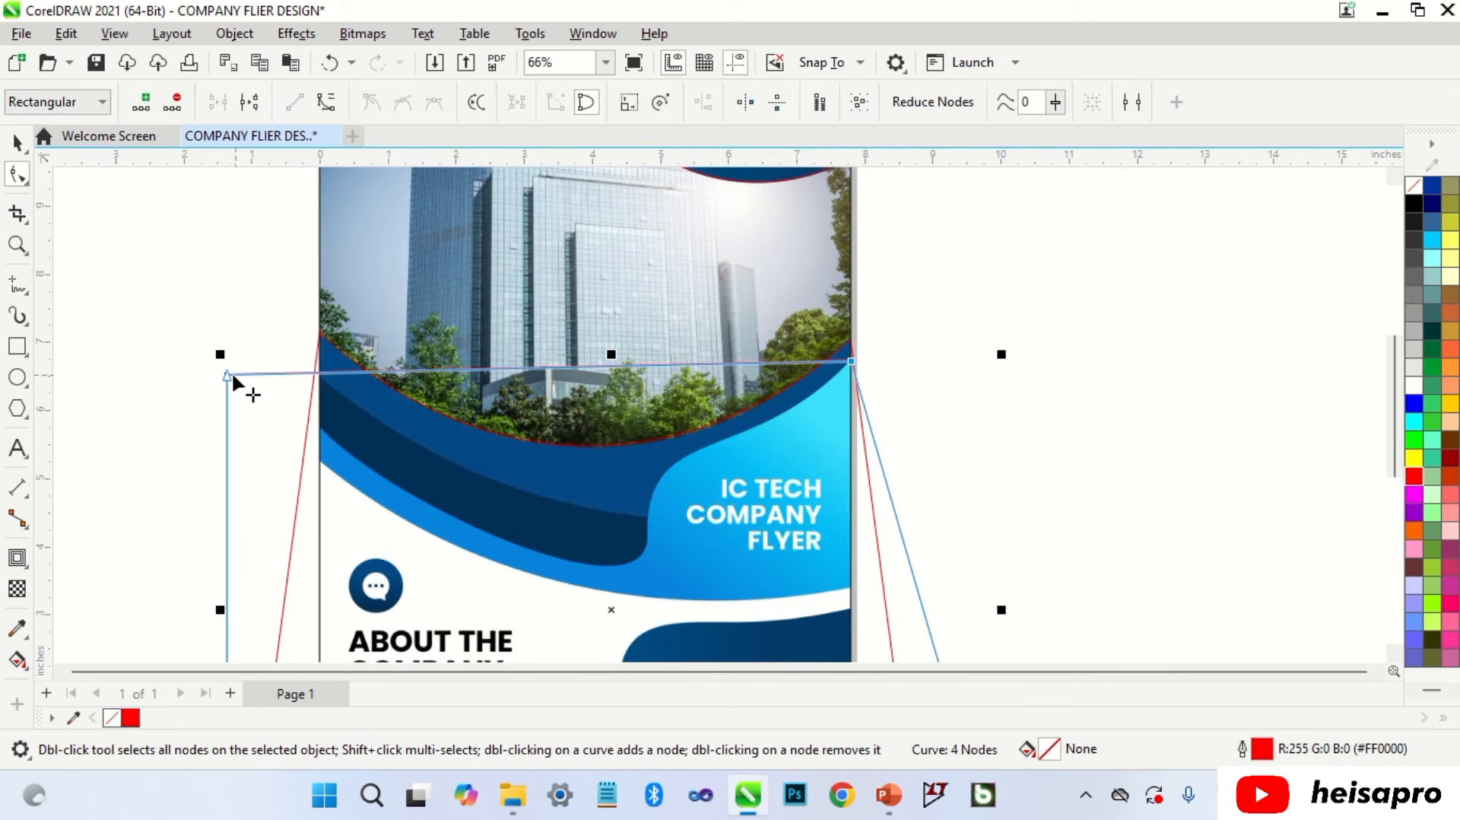
pyautogui.moveTo(227, 374); pyautogui.dragTo(320, 381)
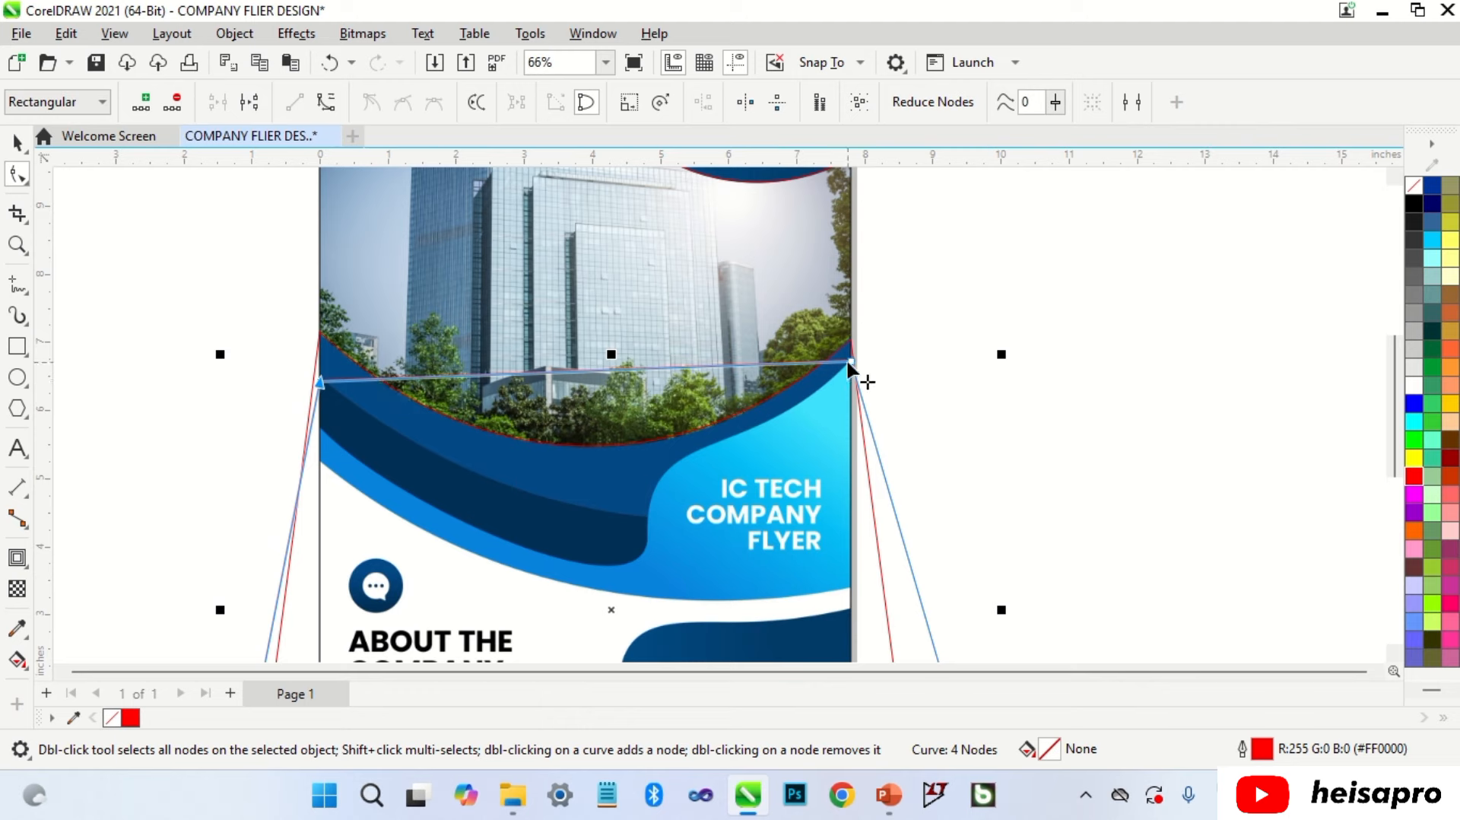
pyautogui.moveTo(848, 359); pyautogui.dragTo(851, 516)
# Step: Bend the top edge along the blue band and snap the left node onto the page edge
pyautogui.rightClick(637, 461)
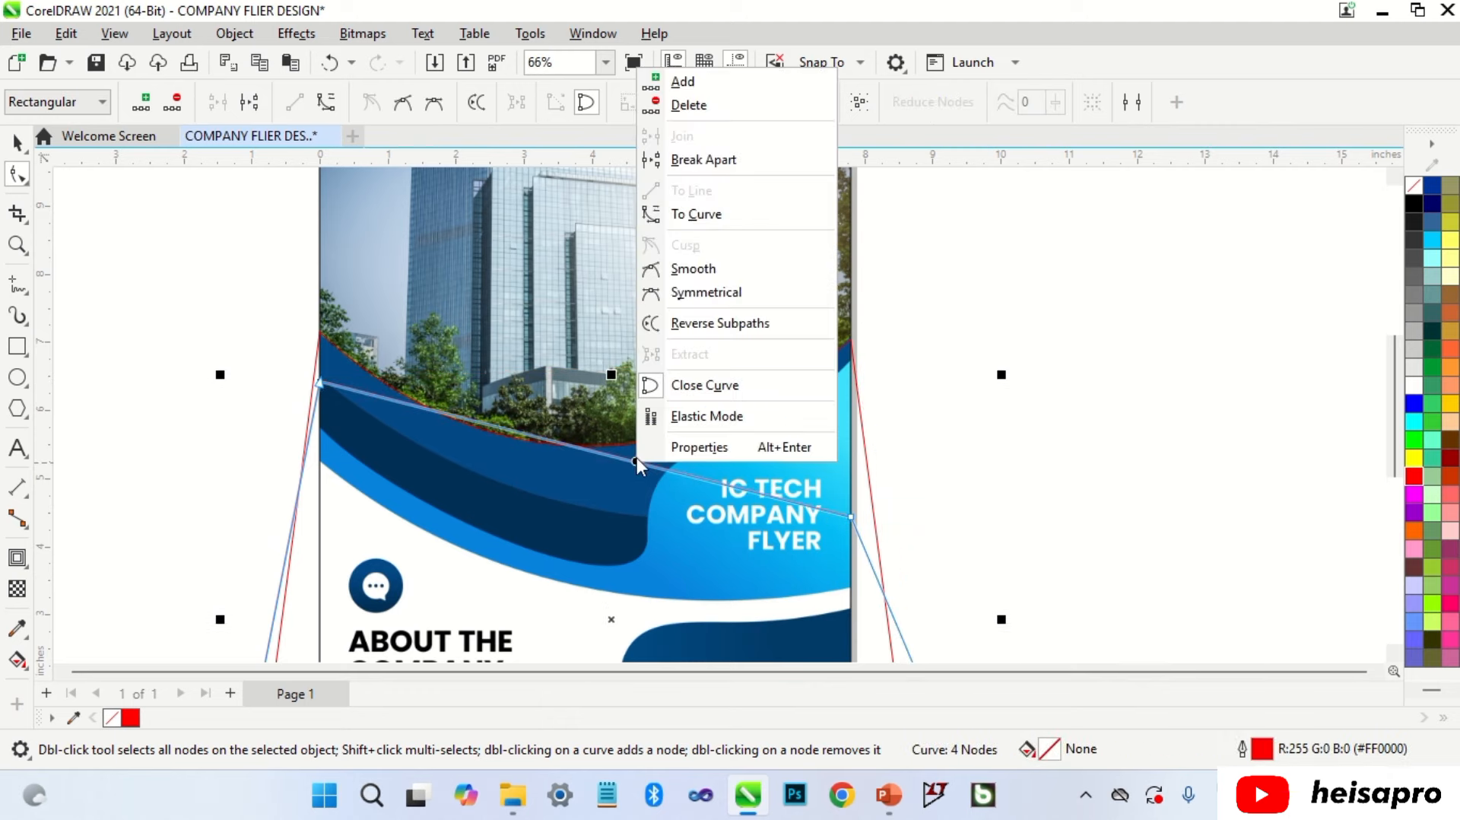
pyautogui.click(718, 215)
pyautogui.moveTo(616, 482); pyautogui.dragTo(572, 508)
pyautogui.scroll(4, 293, 358)
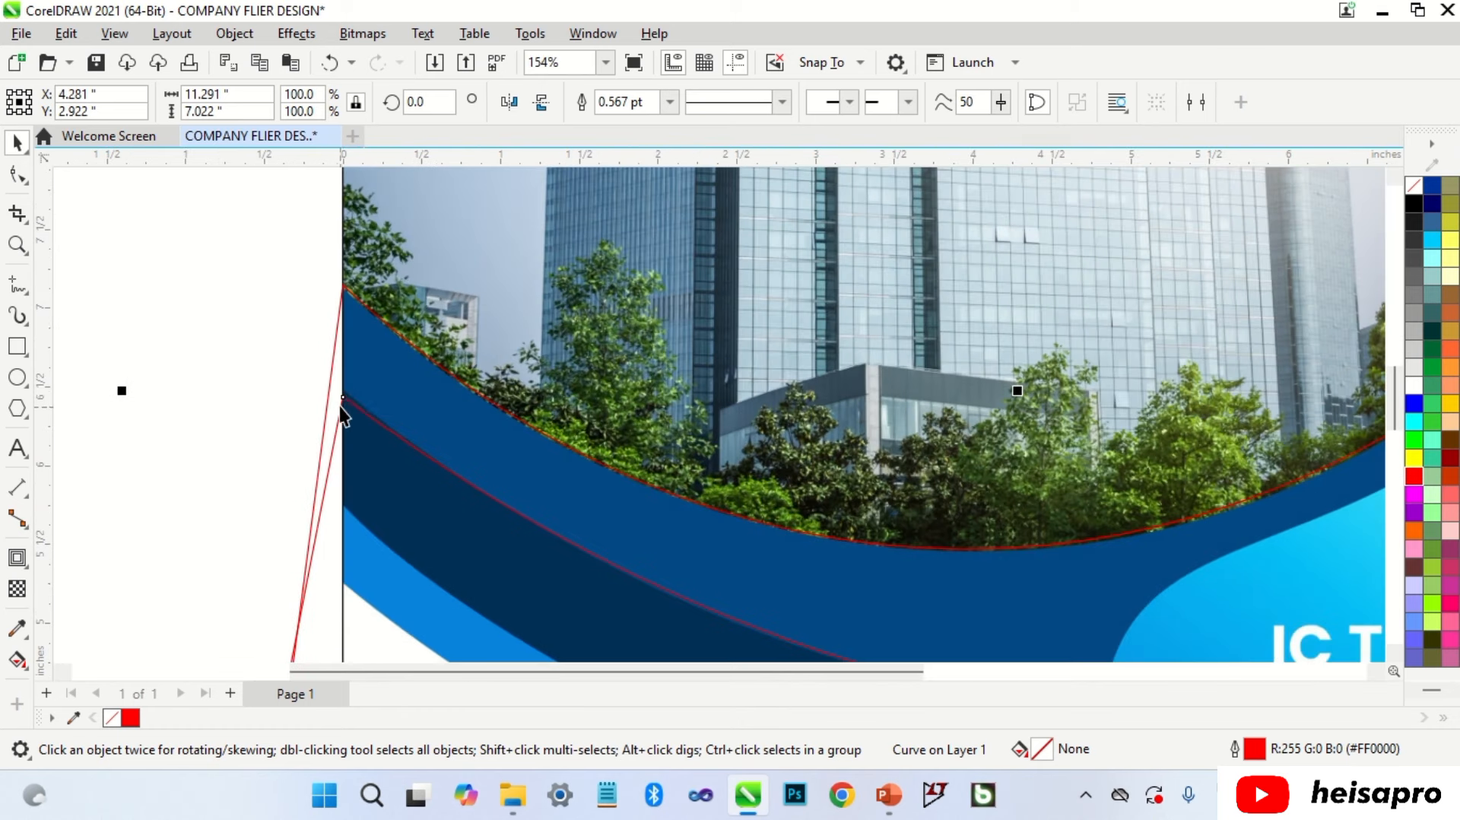
pyautogui.moveTo(343, 399); pyautogui.dragTo(342, 387)
pyautogui.scroll(-2, 383, 318)
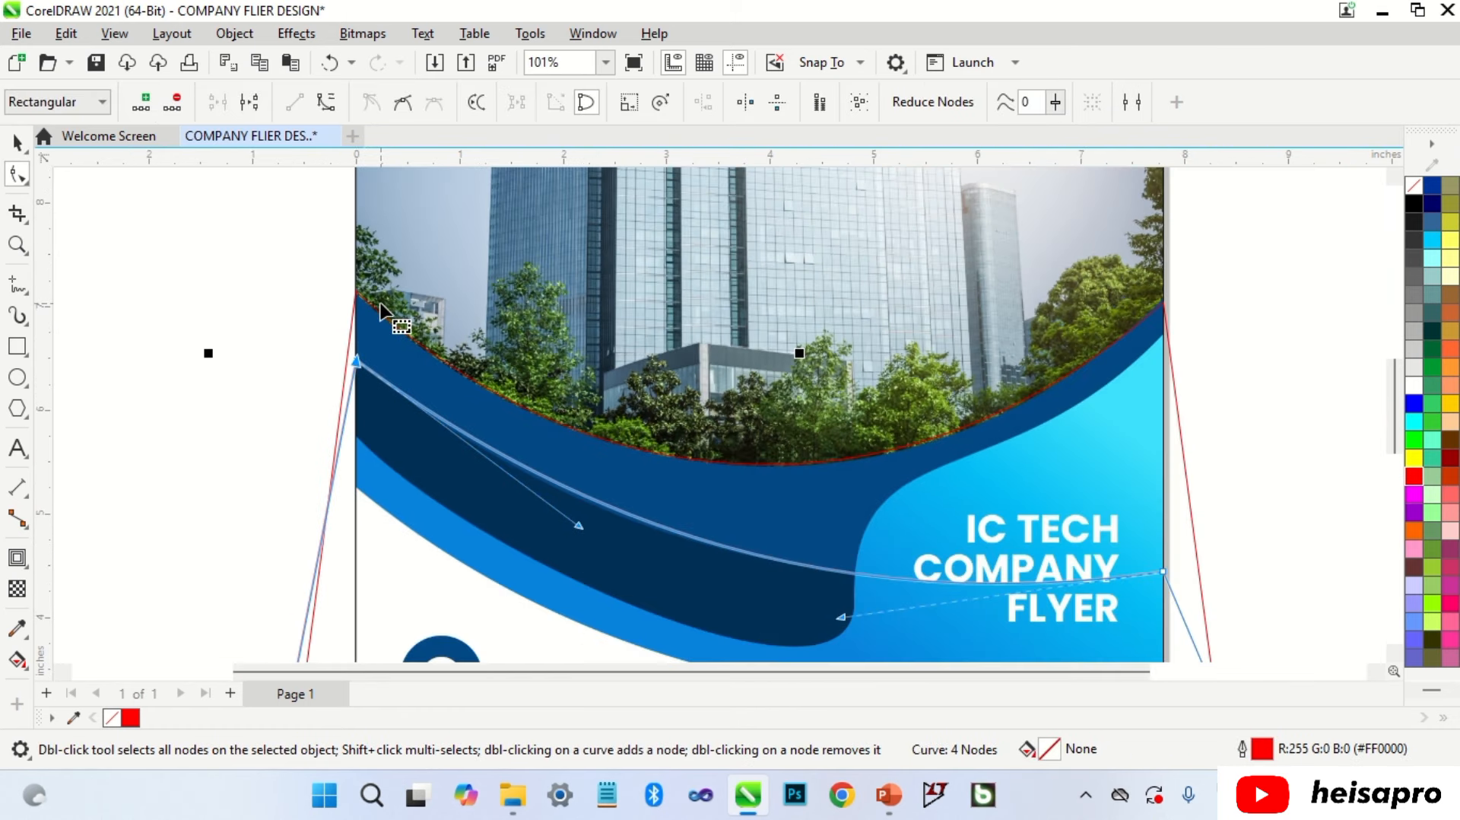
pyautogui.press('space')
pyautogui.press('F4')
pyautogui.click(307, 381)
pyautogui.press('F6')
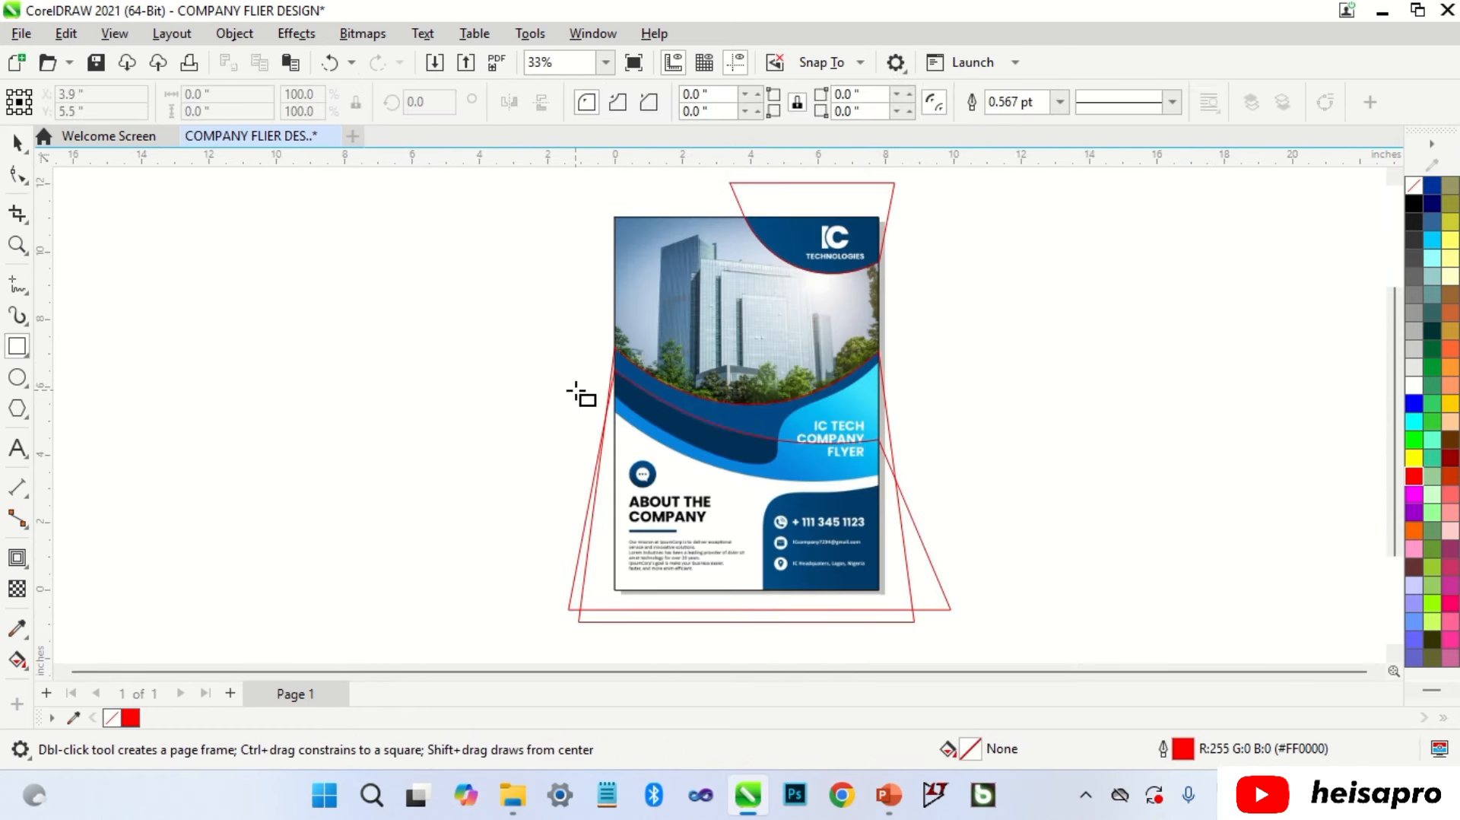
# Step: Draw a rectangle across the lower flyer, convert it to curves, and pin its top nodes to the flyer edges
pyautogui.moveTo(576, 387); pyautogui.dragTo(929, 606)
pyautogui.press('space')
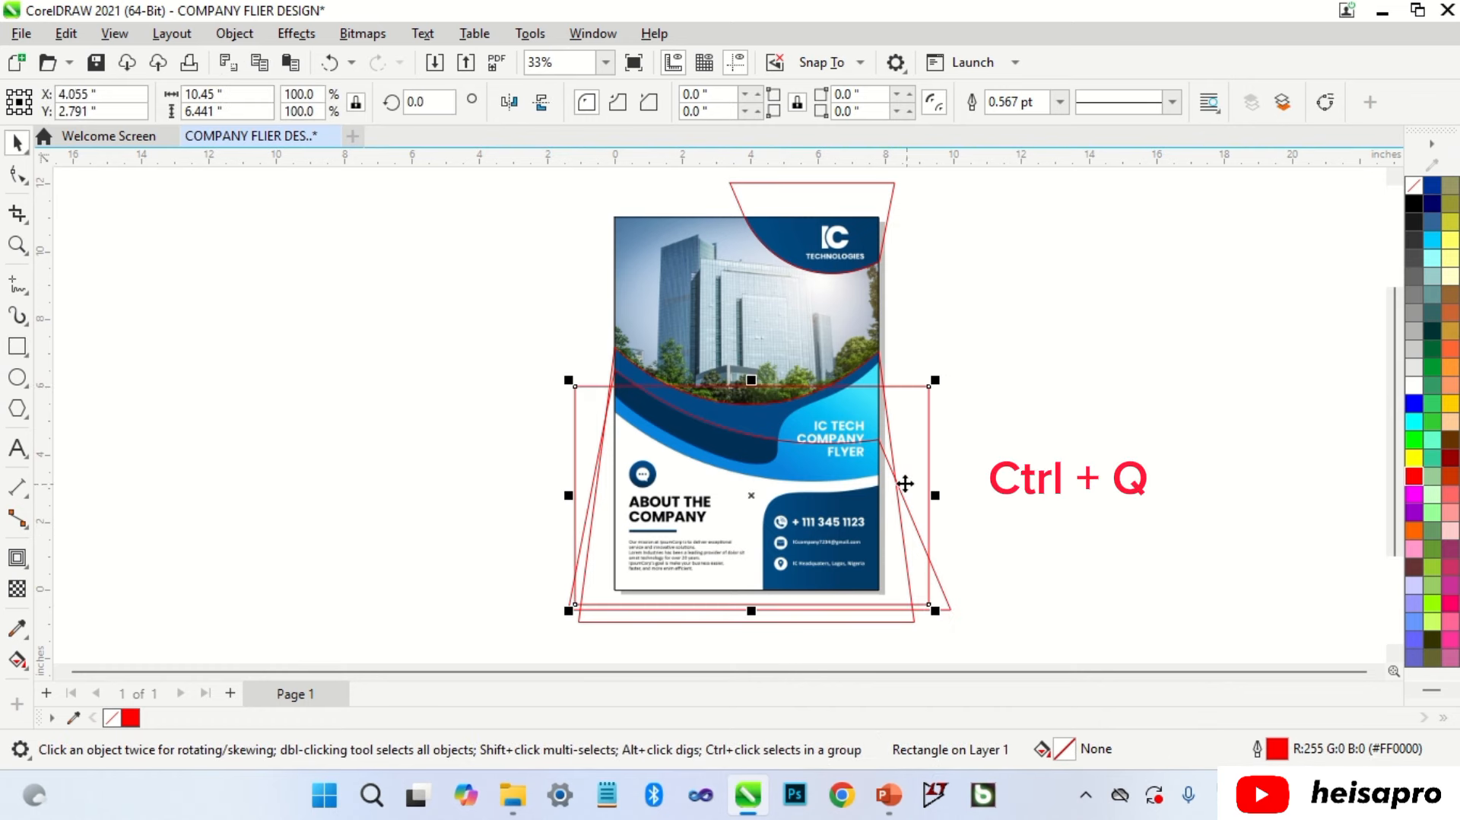
pyautogui.hotkey('ctrl', 'q')
pyautogui.scroll(3, 913, 398)
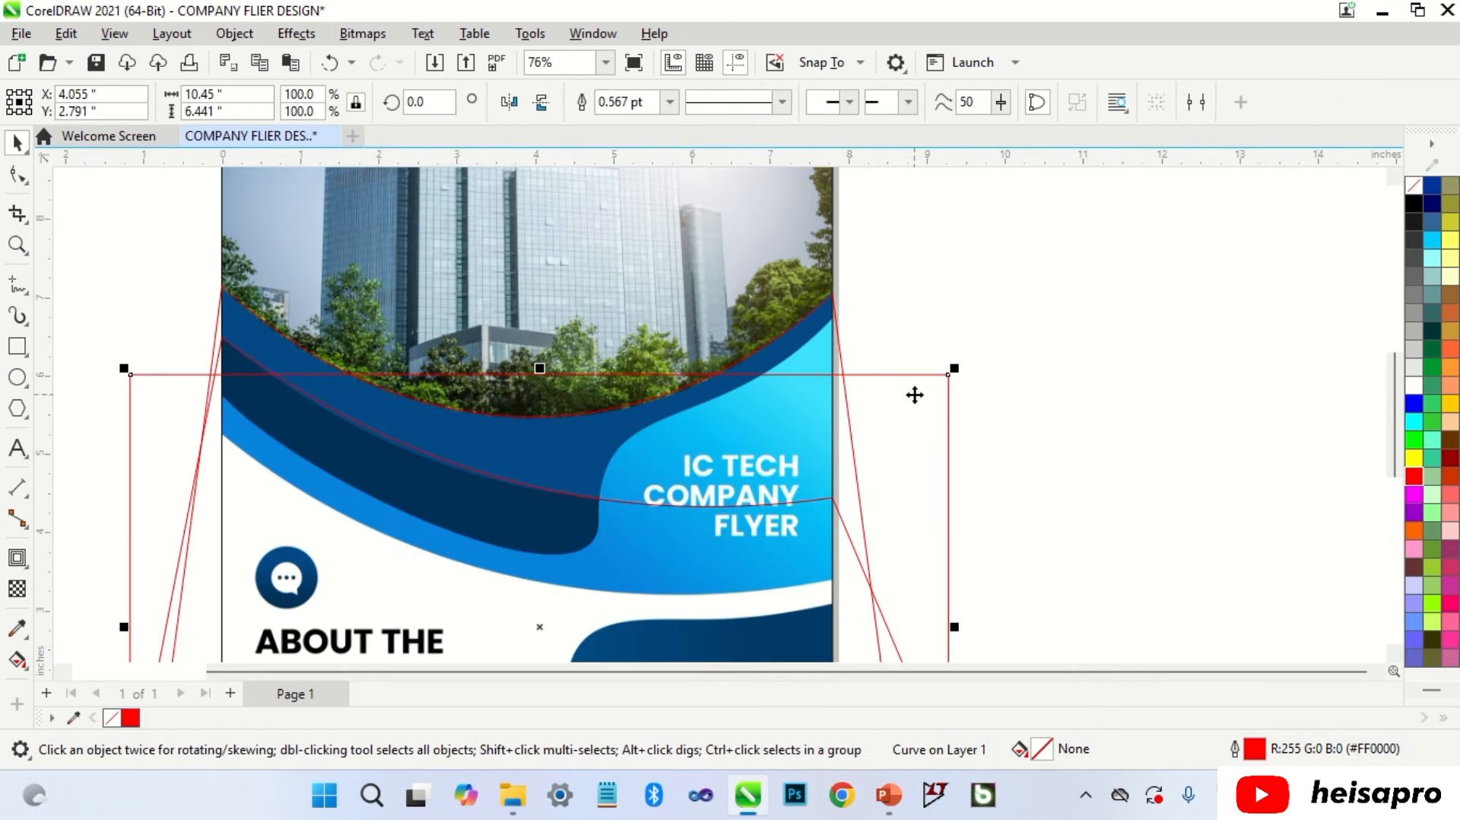
pyautogui.press('F10')
pyautogui.moveTo(950, 374); pyautogui.dragTo(832, 318)
pyautogui.scroll(2, 834, 312)
pyautogui.scroll(-3, 956, 298)
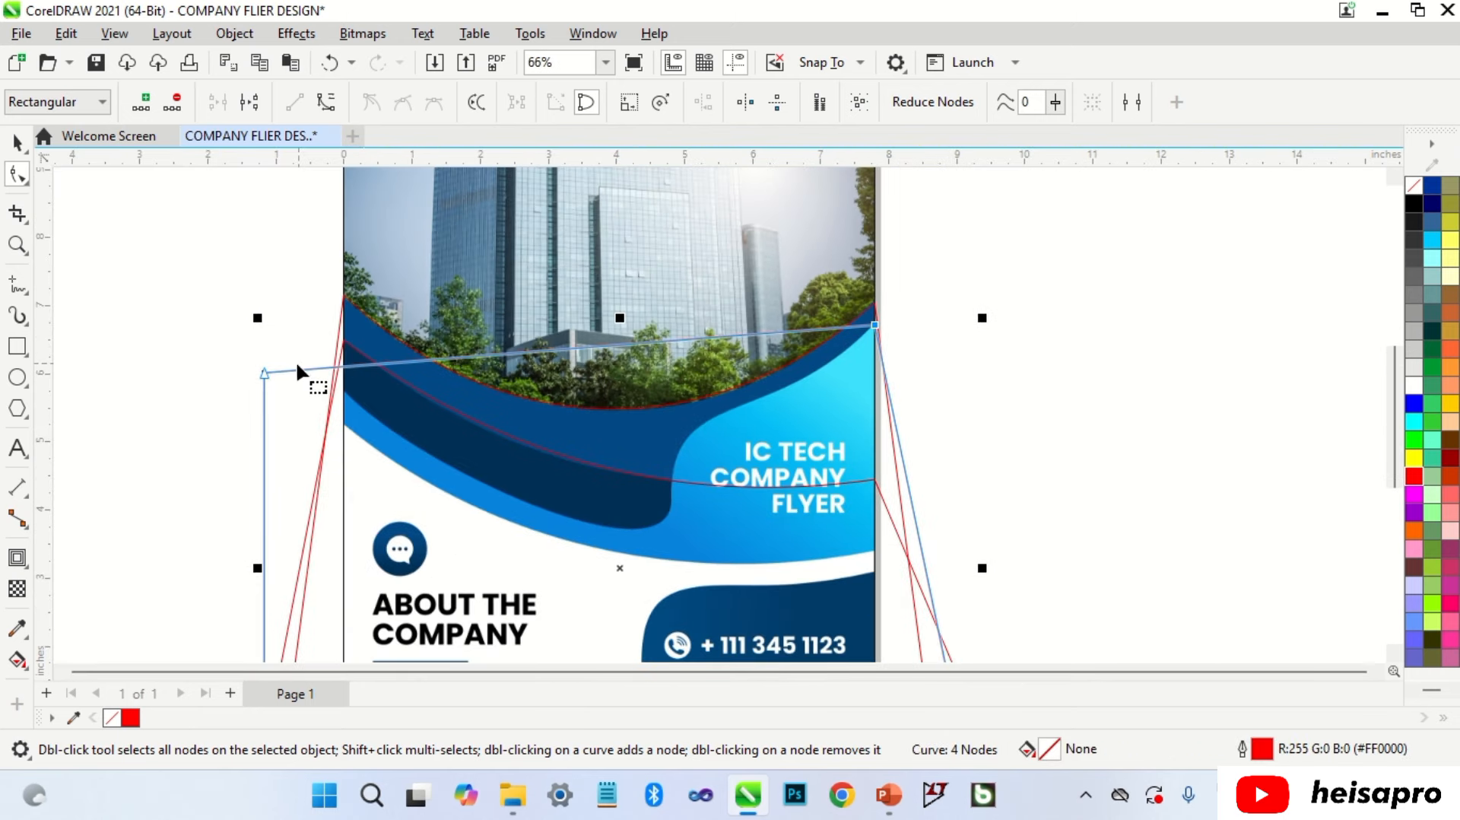
pyautogui.moveTo(265, 371); pyautogui.dragTo(343, 394)
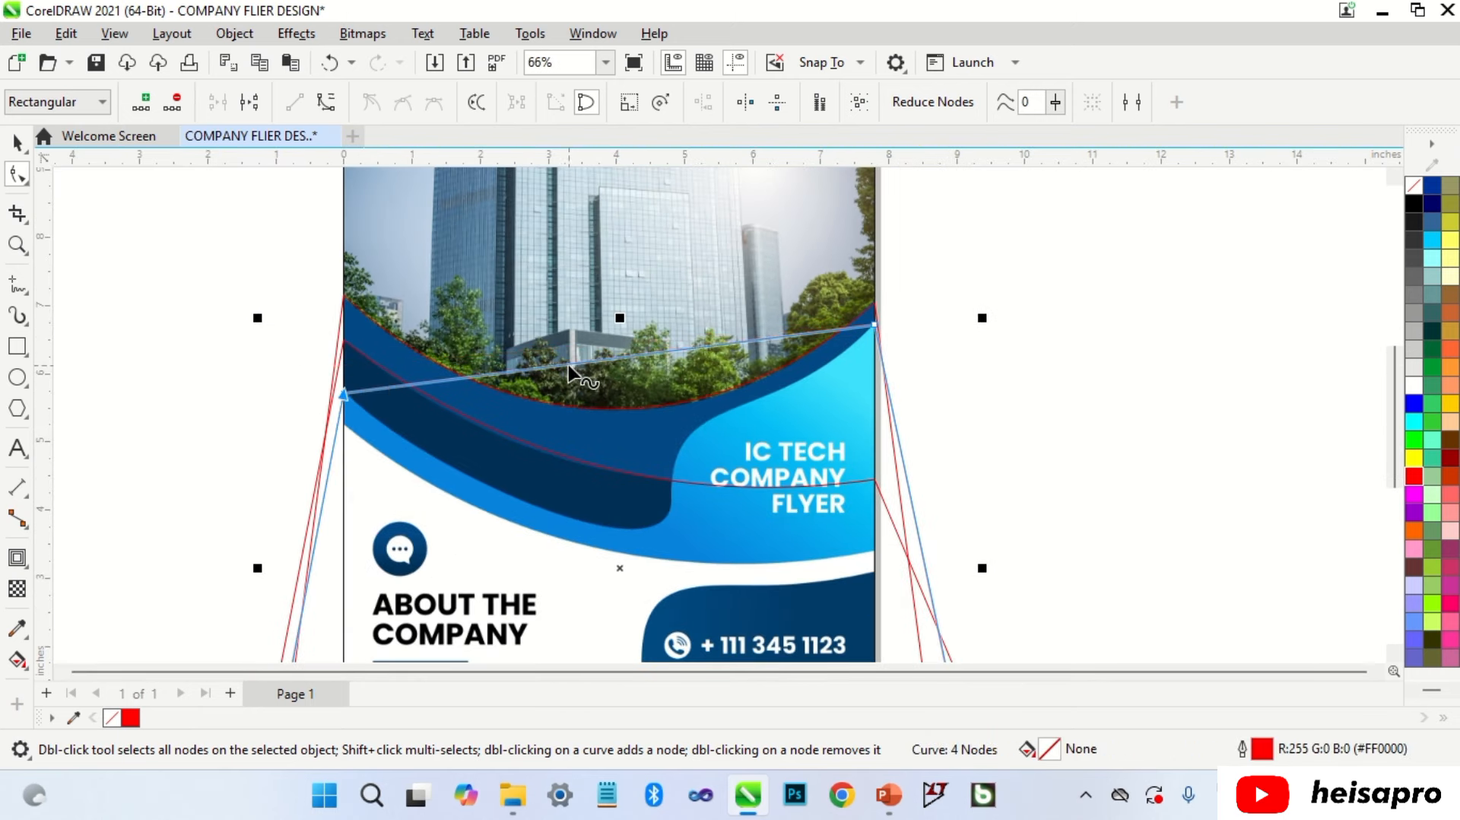
# Step: Add a node at the band's corner and curve the adjoining segment along the band's lower edge
pyautogui.doubleClick(572, 367)
pyautogui.moveTo(572, 367); pyautogui.dragTo(650, 526)
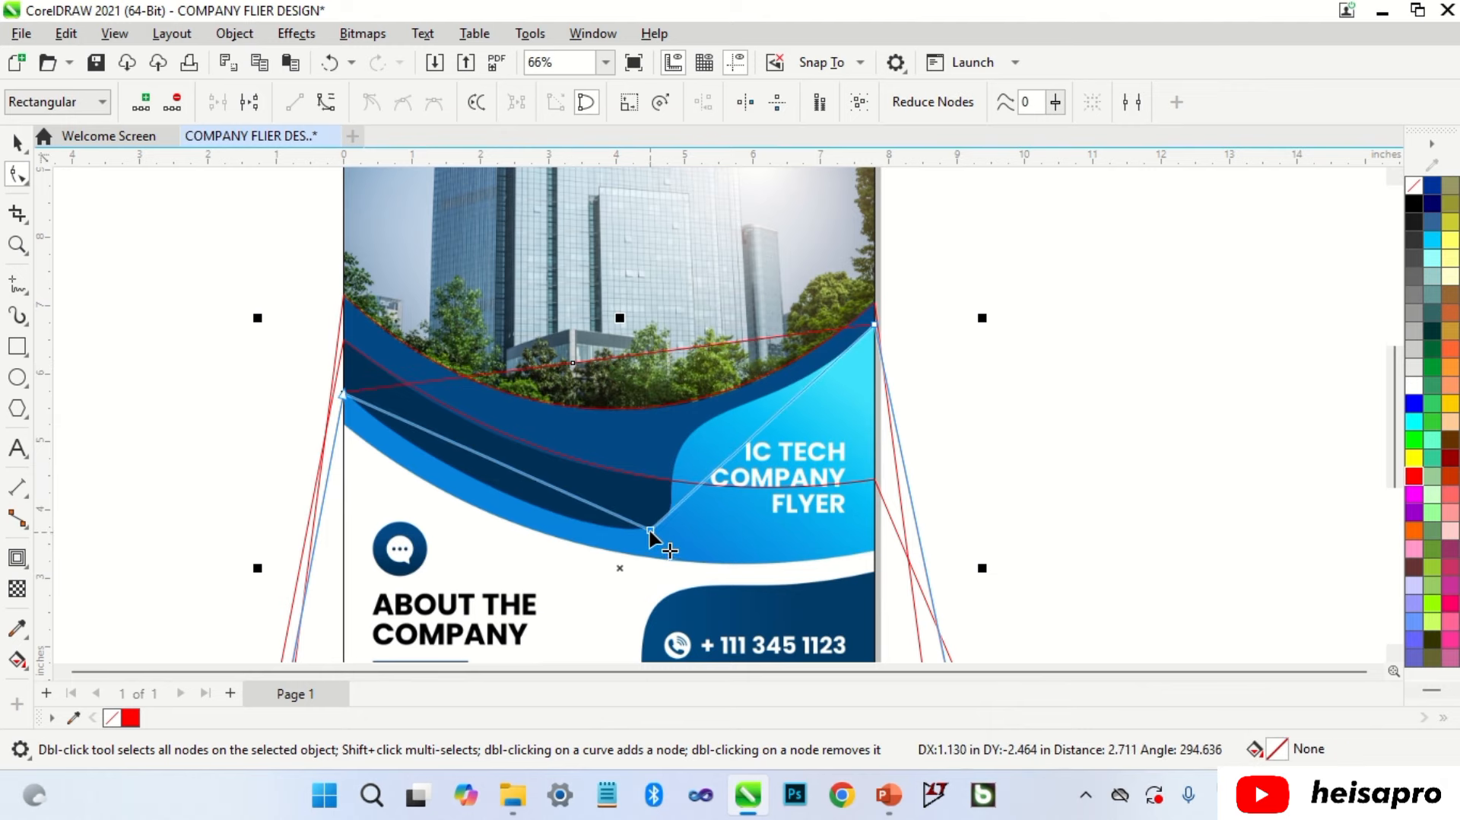
pyautogui.moveTo(714, 468); pyautogui.dragTo(675, 464)
pyautogui.scroll(1, 502, 511)
pyautogui.rightClick(524, 463)
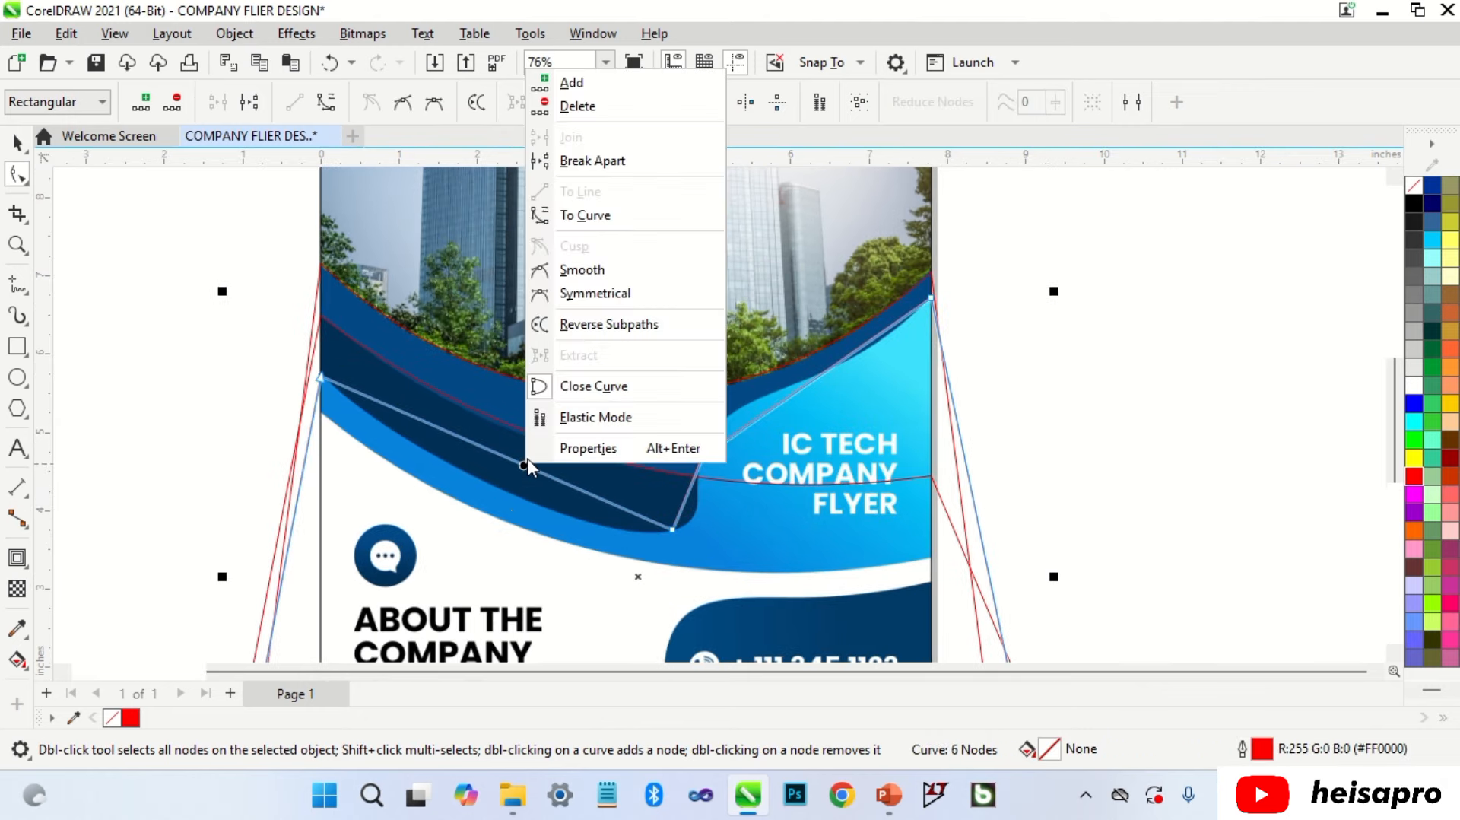
pyautogui.click(608, 216)
pyautogui.moveTo(530, 473); pyautogui.dragTo(573, 544)
# Step: Curve the segment beside the corner node around the band's inner corner
pyautogui.scroll(1, 674, 529)
pyautogui.click(681, 529)
pyautogui.scroll(-1, 542, 508)
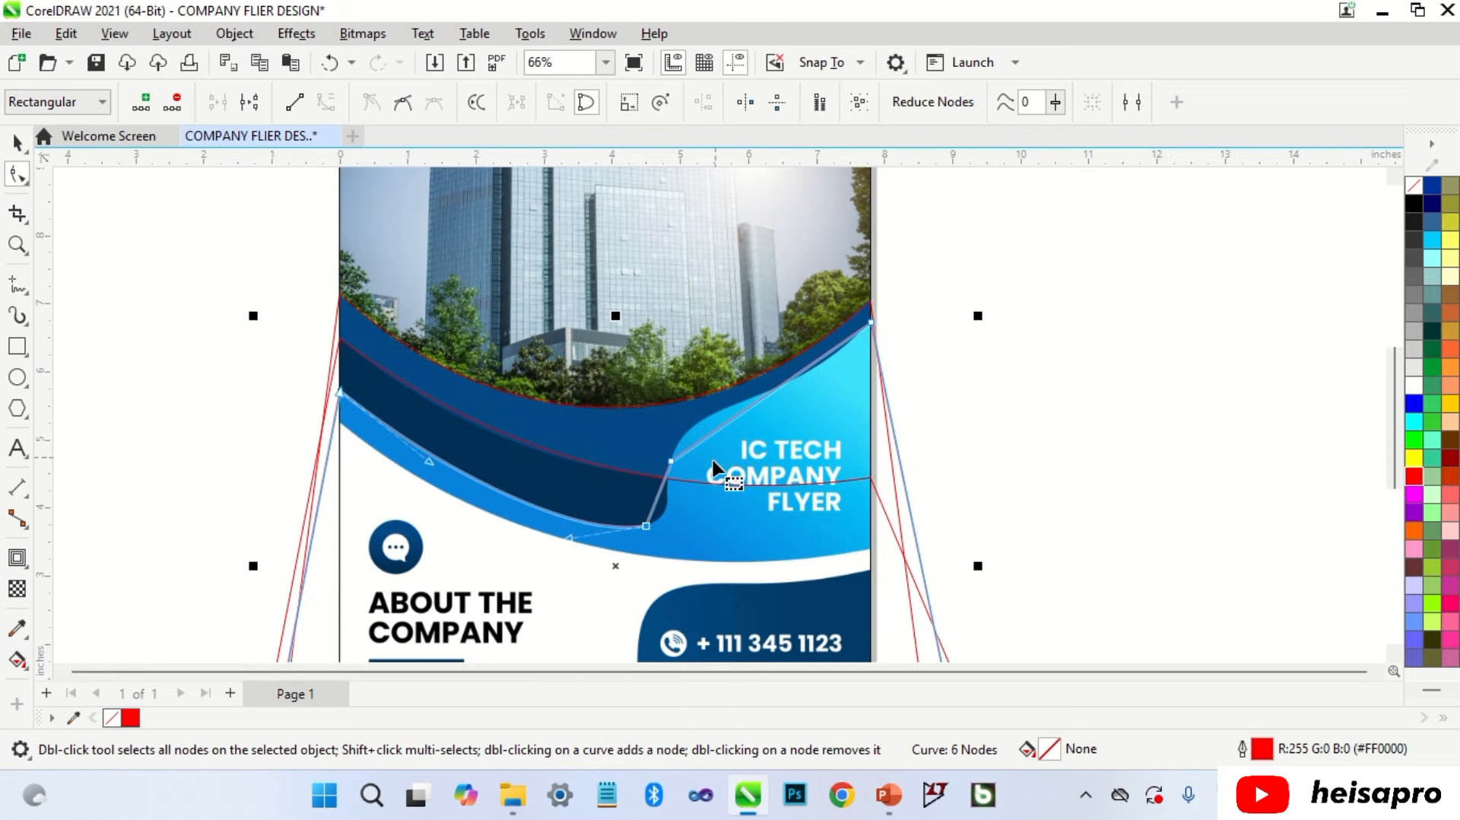
pyautogui.scroll(2, 639, 502)
pyautogui.click(625, 501)
pyautogui.rightClick(625, 502)
pyautogui.click(688, 252)
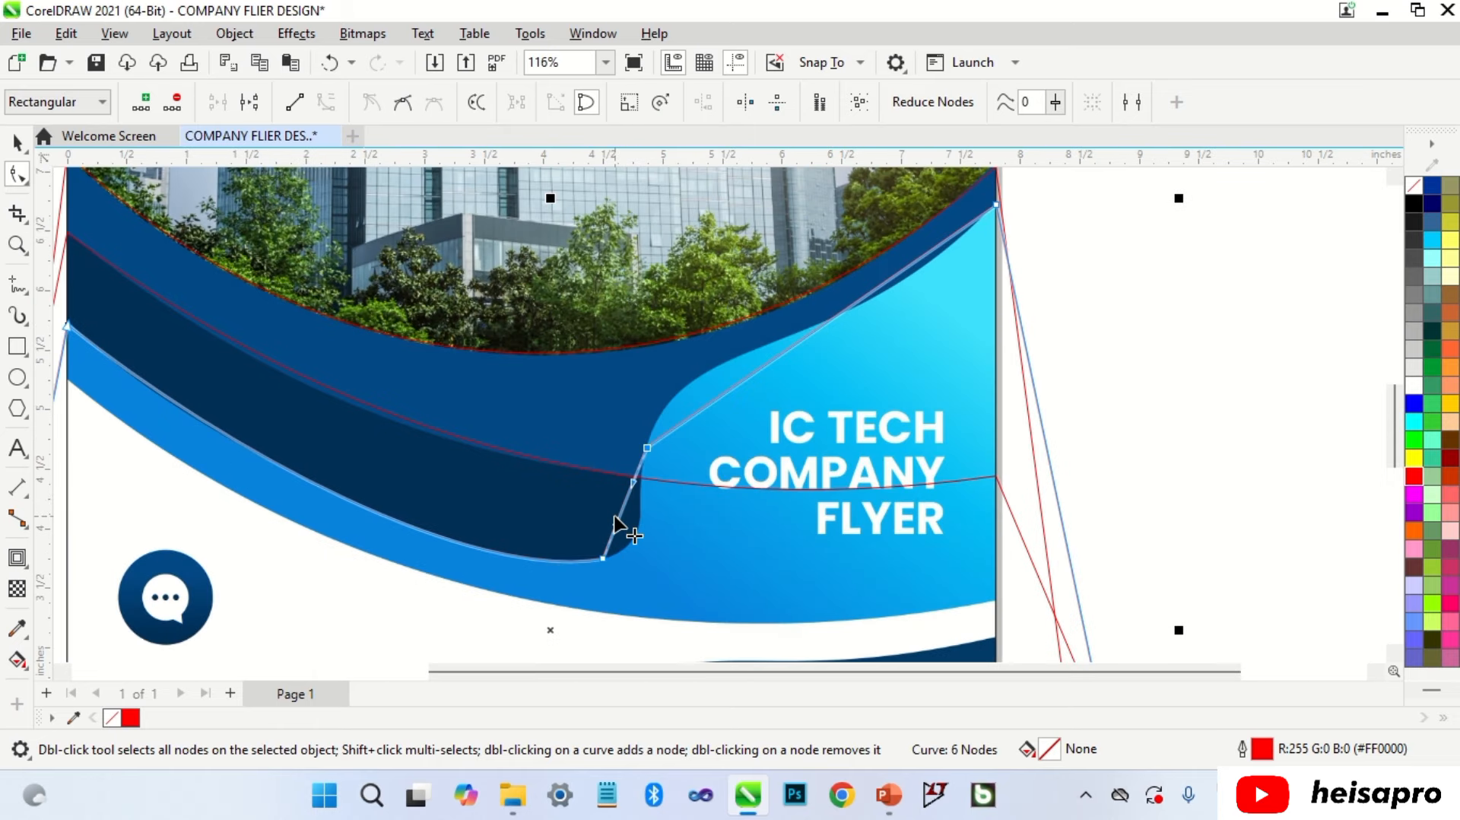
pyautogui.moveTo(623, 530); pyautogui.dragTo(655, 539)
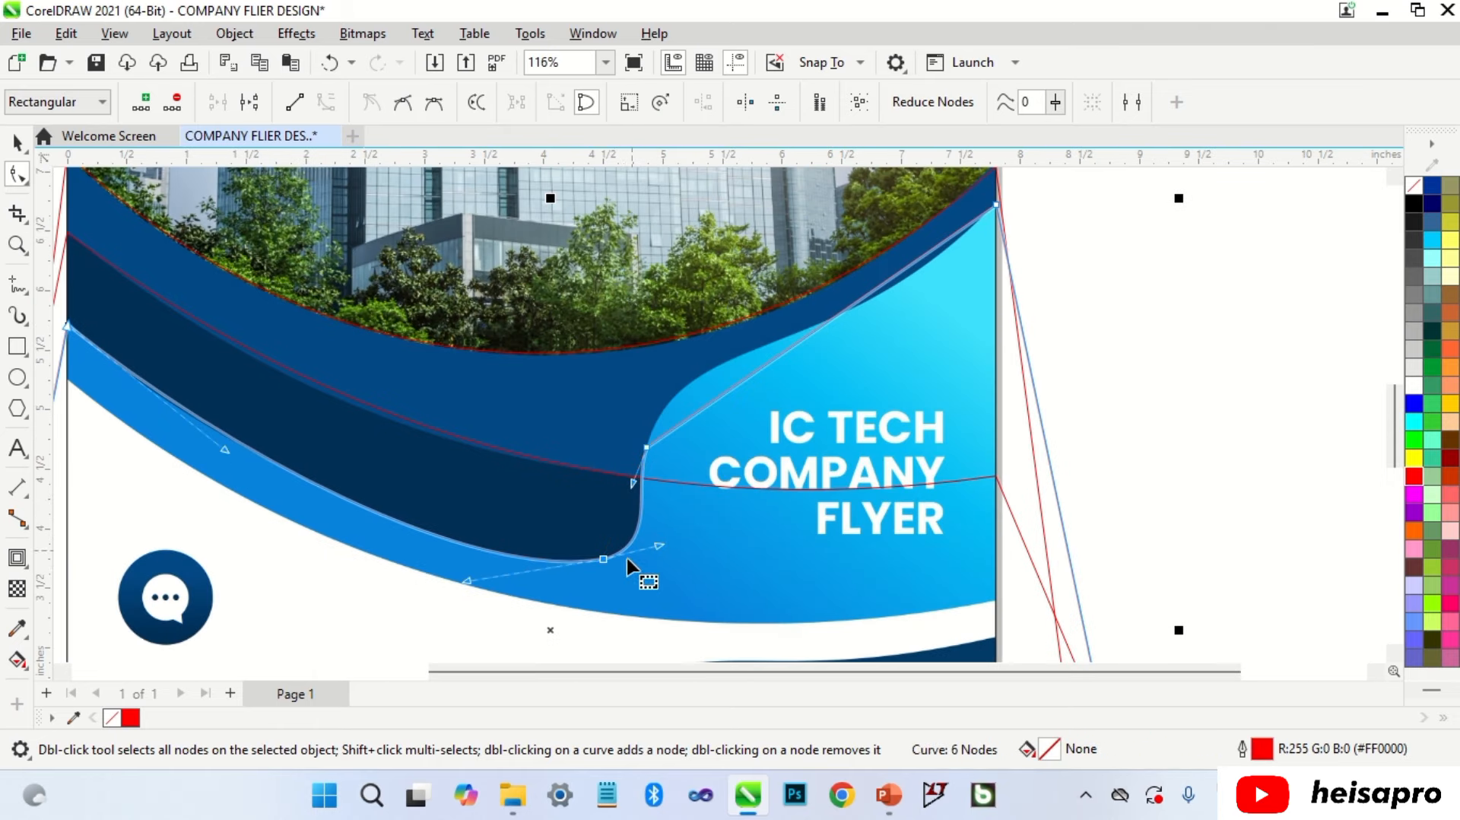
pyautogui.click(599, 565)
# Step: Curve the rising segment and adjust its handles to follow the band up beside the IC TECH heading
pyautogui.scroll(-1, 813, 411)
pyautogui.scroll(1, 815, 376)
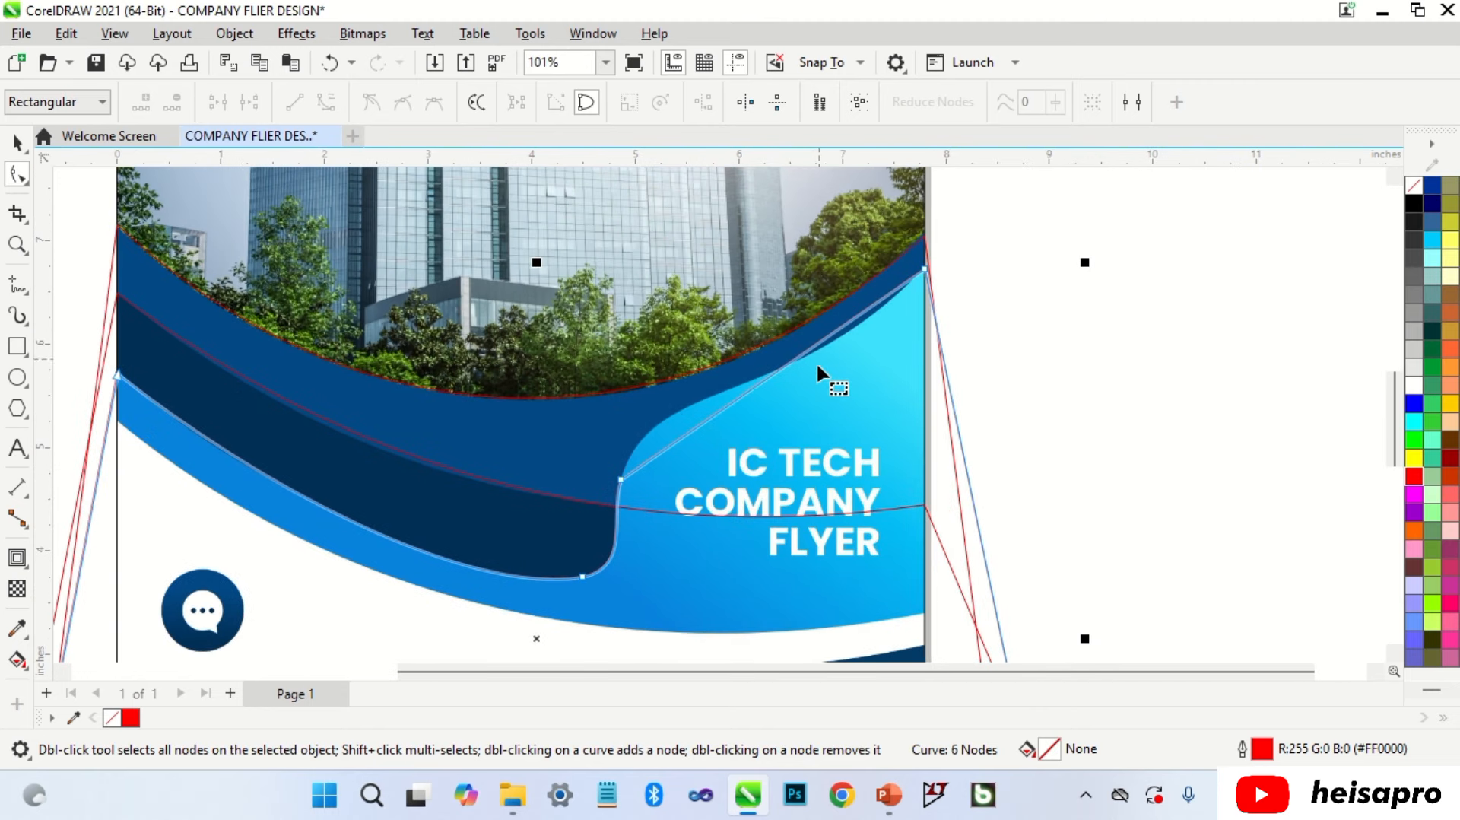
pyautogui.rightClick(800, 357)
pyautogui.click(848, 502)
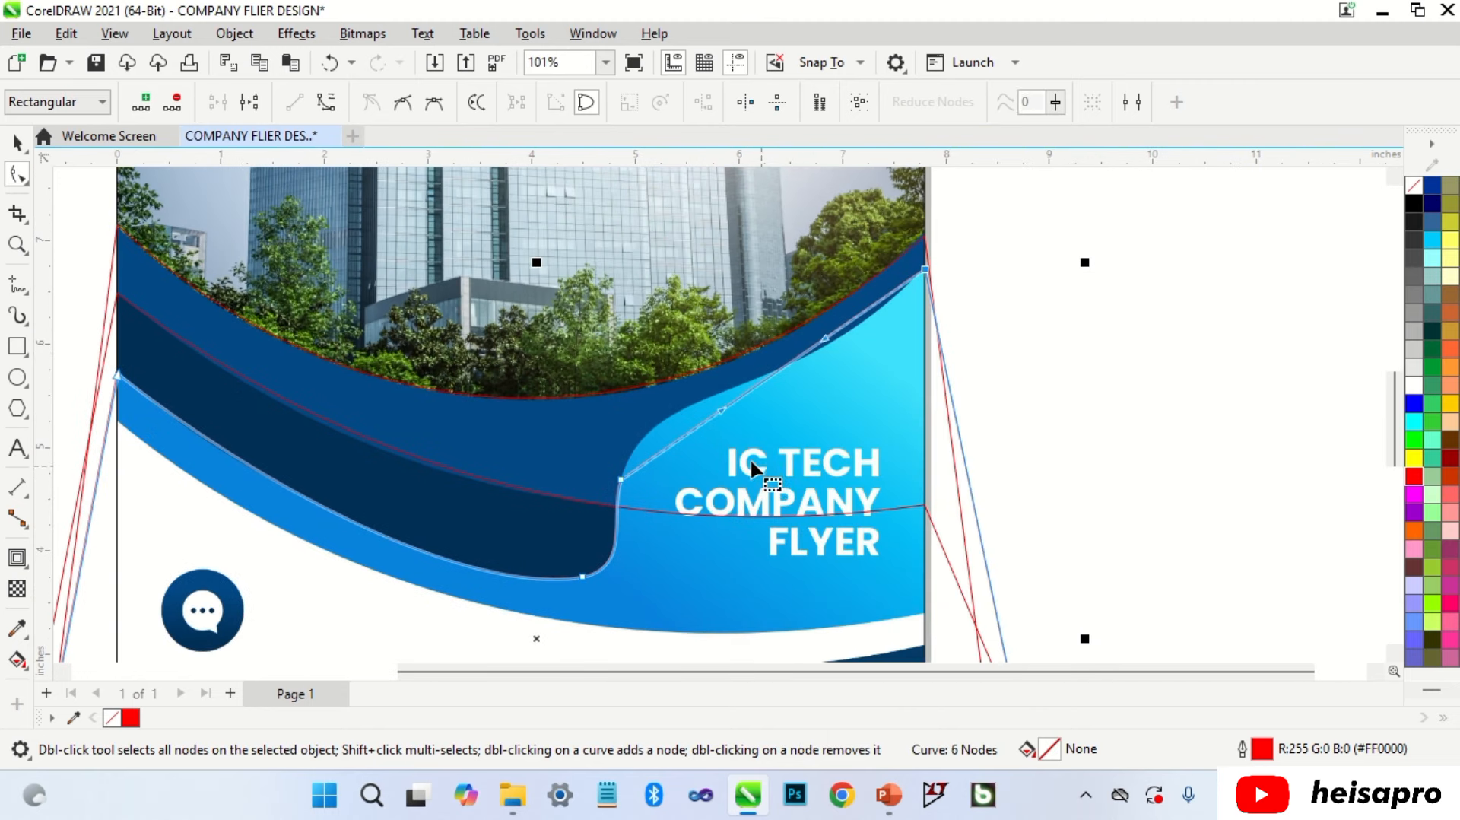
pyautogui.click(723, 407)
pyautogui.moveTo(724, 409); pyautogui.dragTo(634, 406)
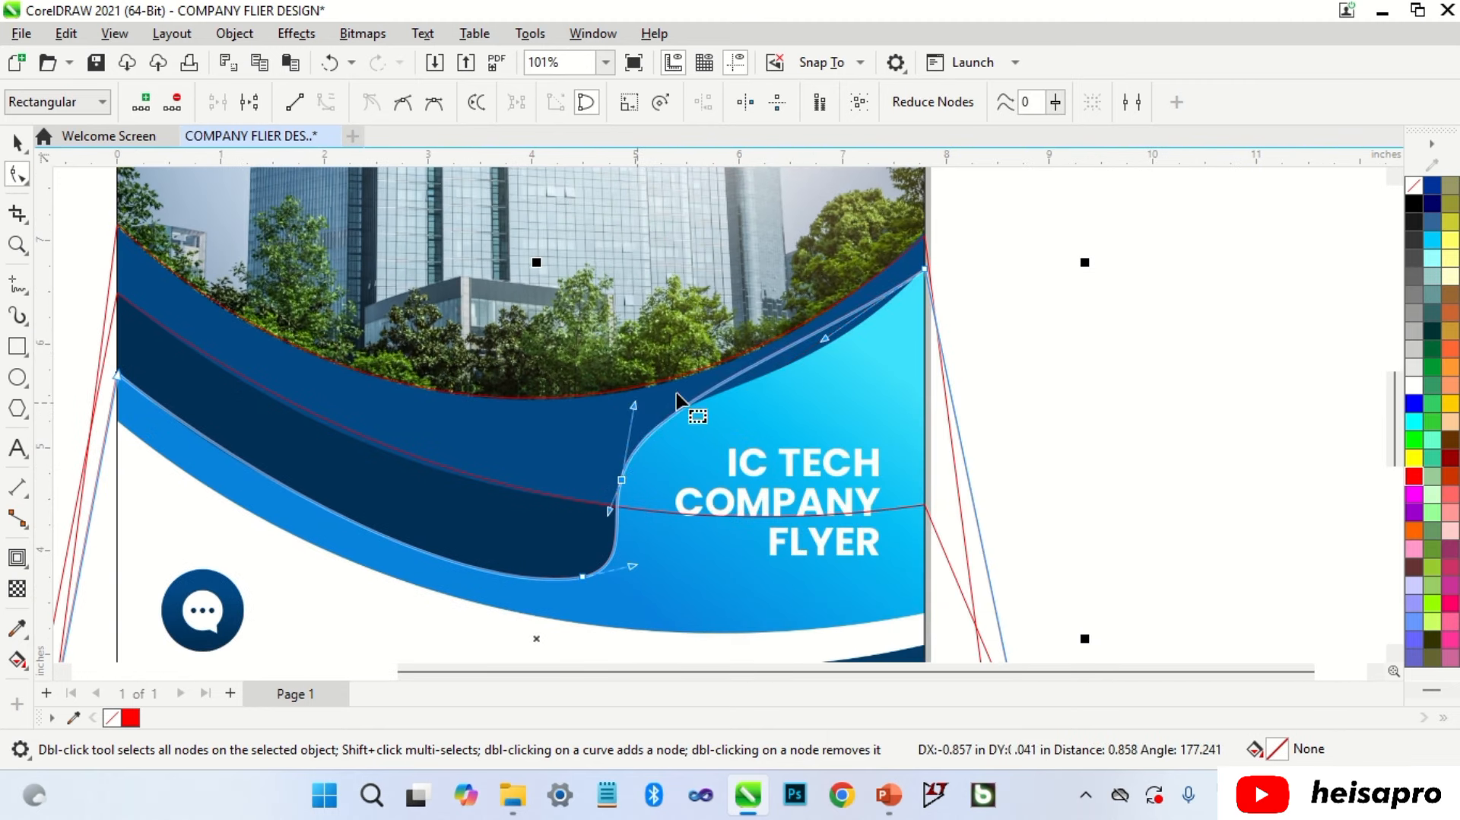
pyautogui.moveTo(825, 338); pyautogui.dragTo(803, 389)
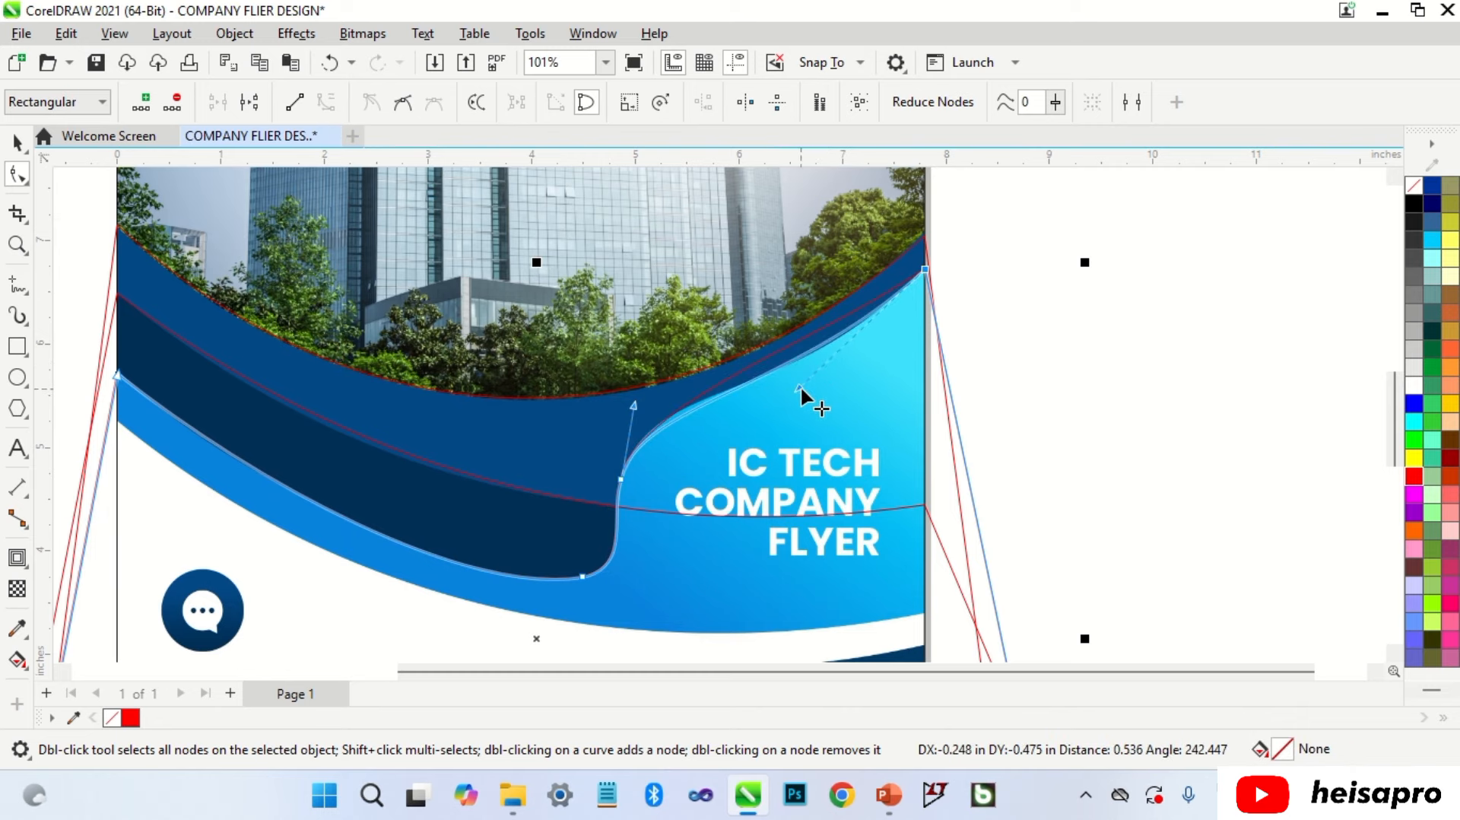
pyautogui.moveTo(647, 411); pyautogui.dragTo(643, 388)
pyautogui.scroll(3, 646, 505)
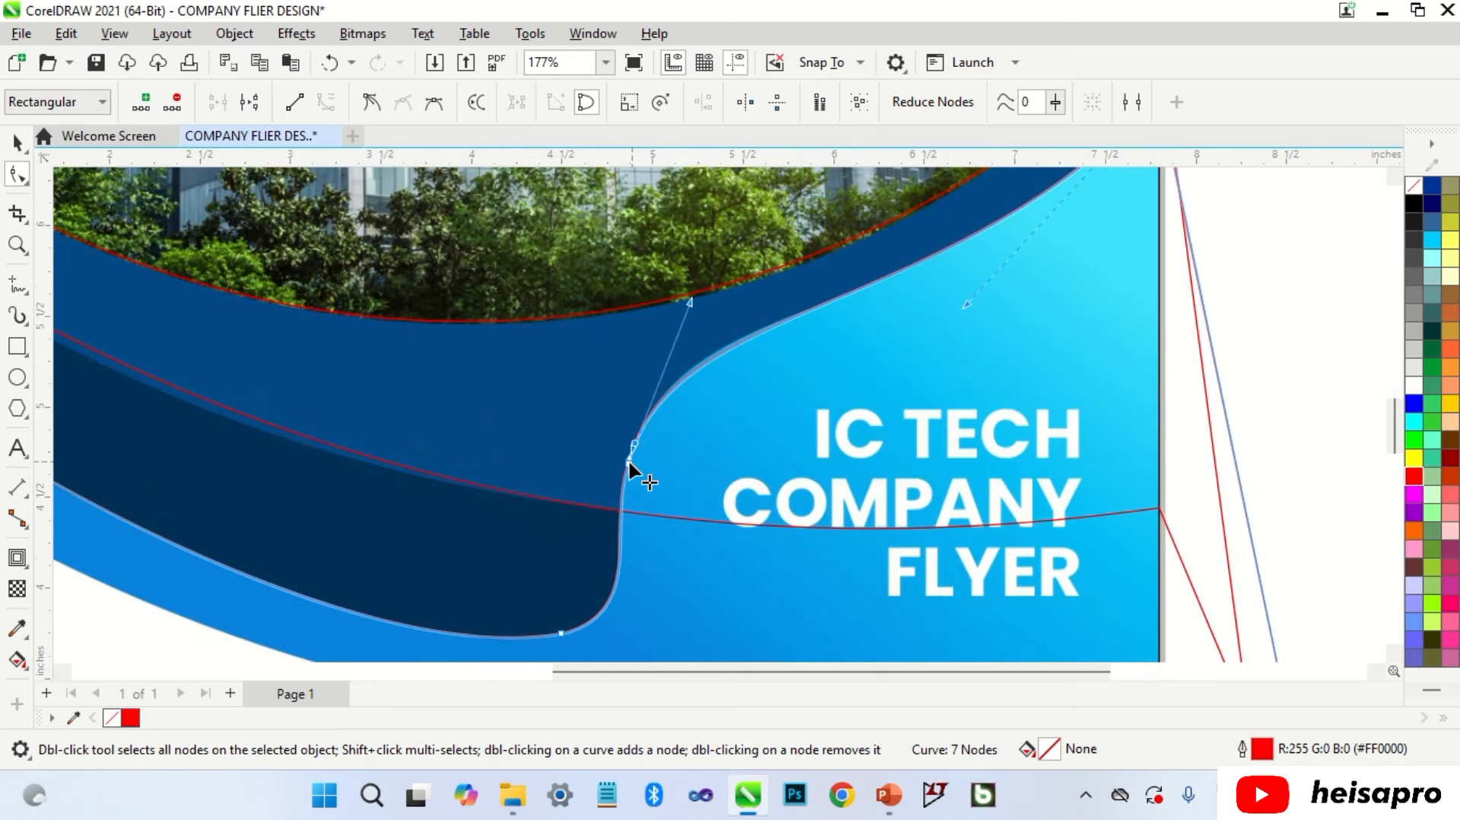
pyautogui.click(617, 465)
pyautogui.scroll(-6, 614, 467)
pyautogui.press('space')
pyautogui.click(626, 340)
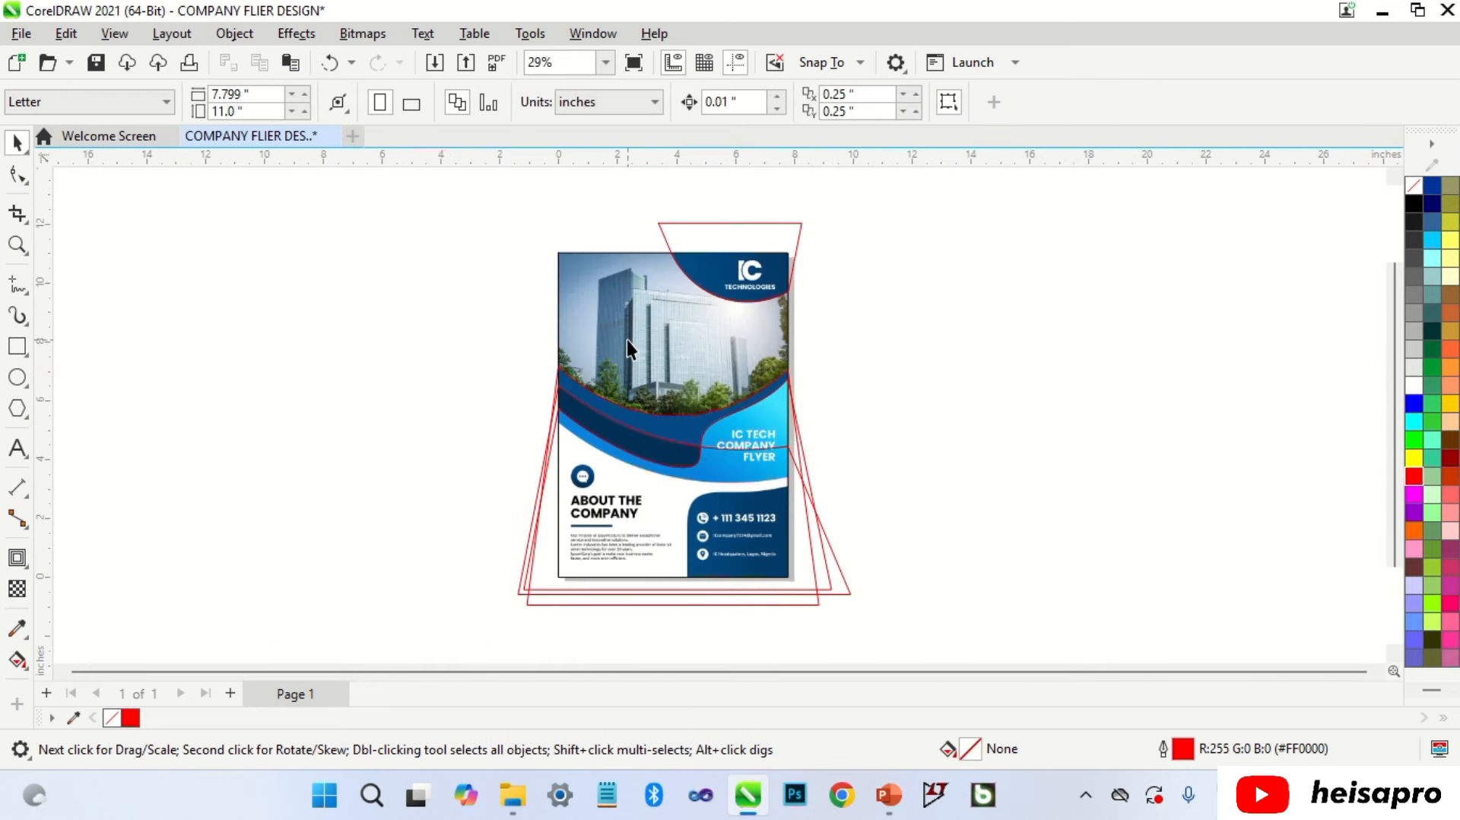
# Step: Give the flyer rectangle a red outline and draw a curve-converted rectangle over the flyer's lower half
pyautogui.rightClick(1414, 476)
pyautogui.click(1183, 431)
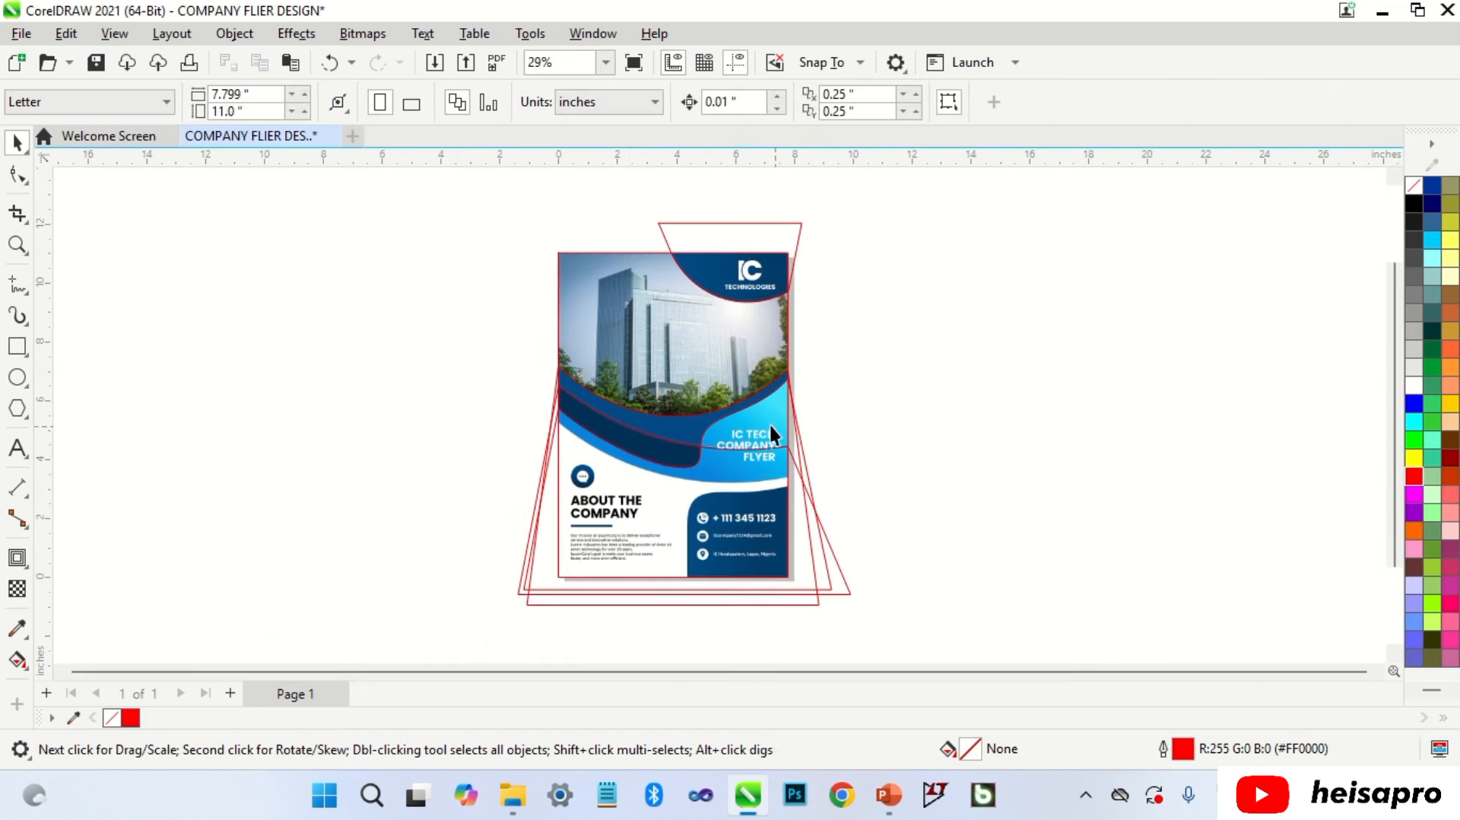
pyautogui.click(16, 346)
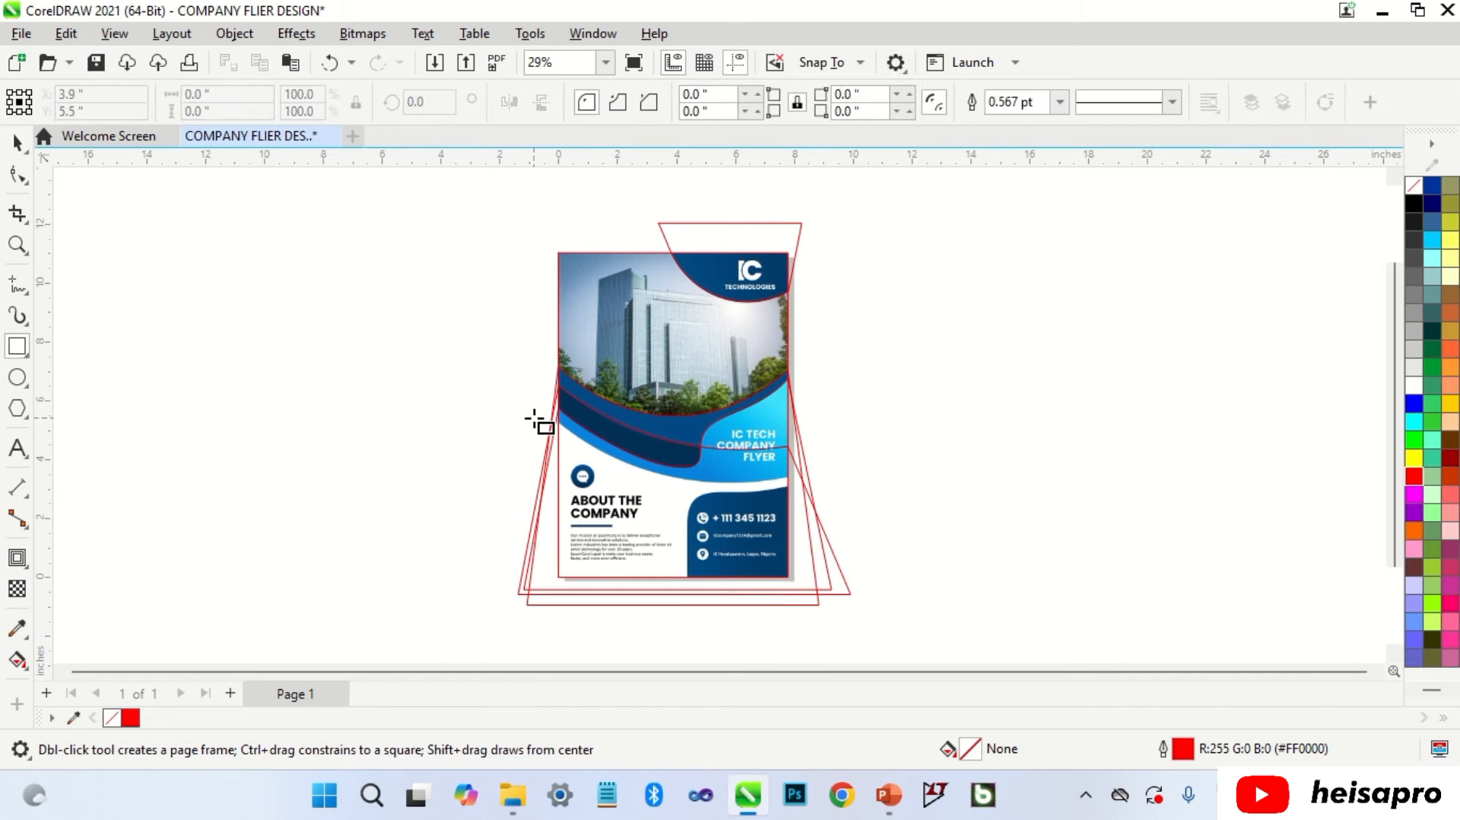
pyautogui.moveTo(532, 423); pyautogui.dragTo(821, 631)
pyautogui.press('space')
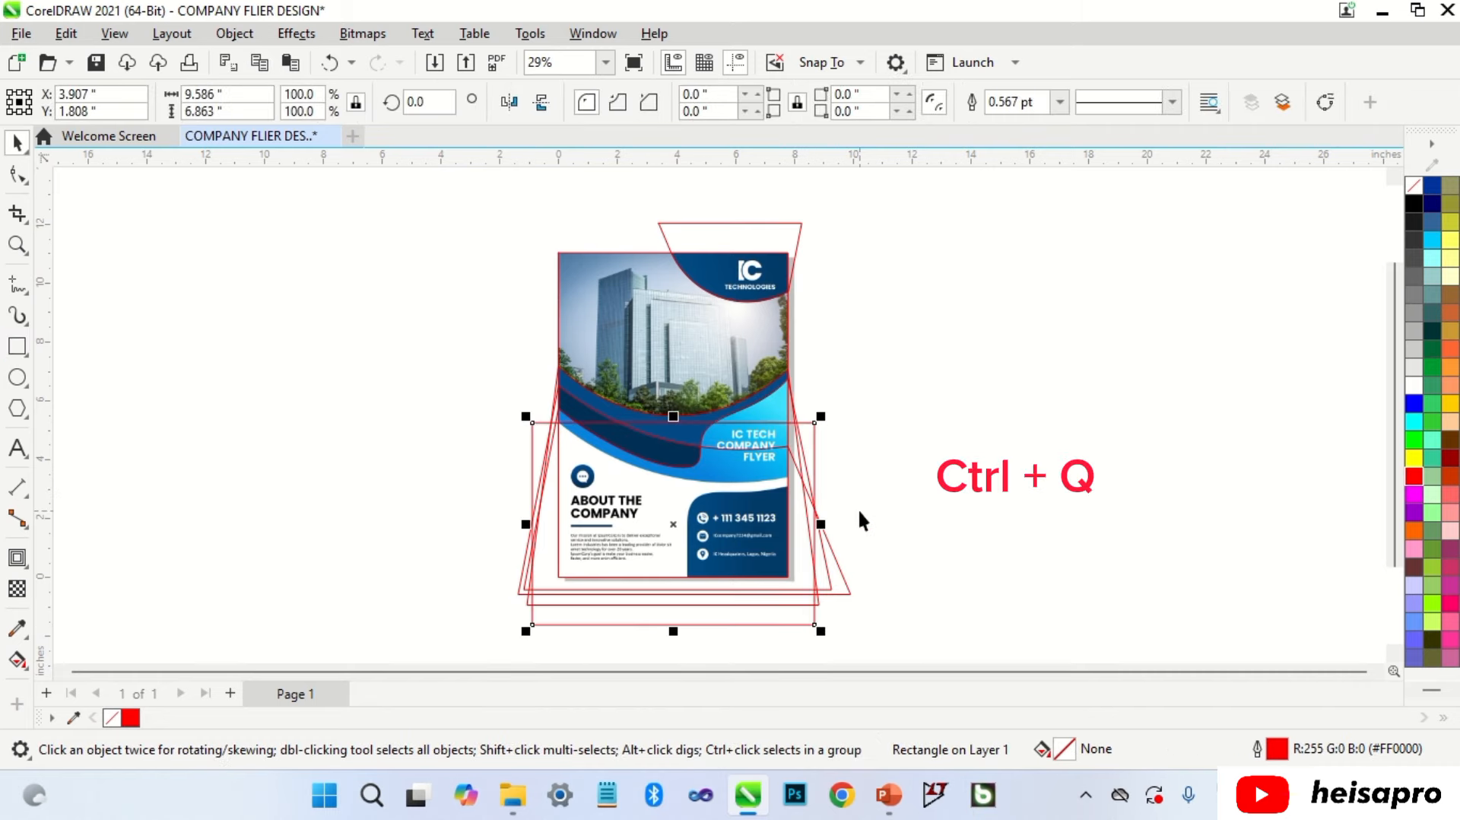
pyautogui.hotkey('ctrl', 'q')
# Step: Move the corner nodes onto the flyer's edges and bend the top edge along the blue band
pyautogui.scroll(2, 732, 456)
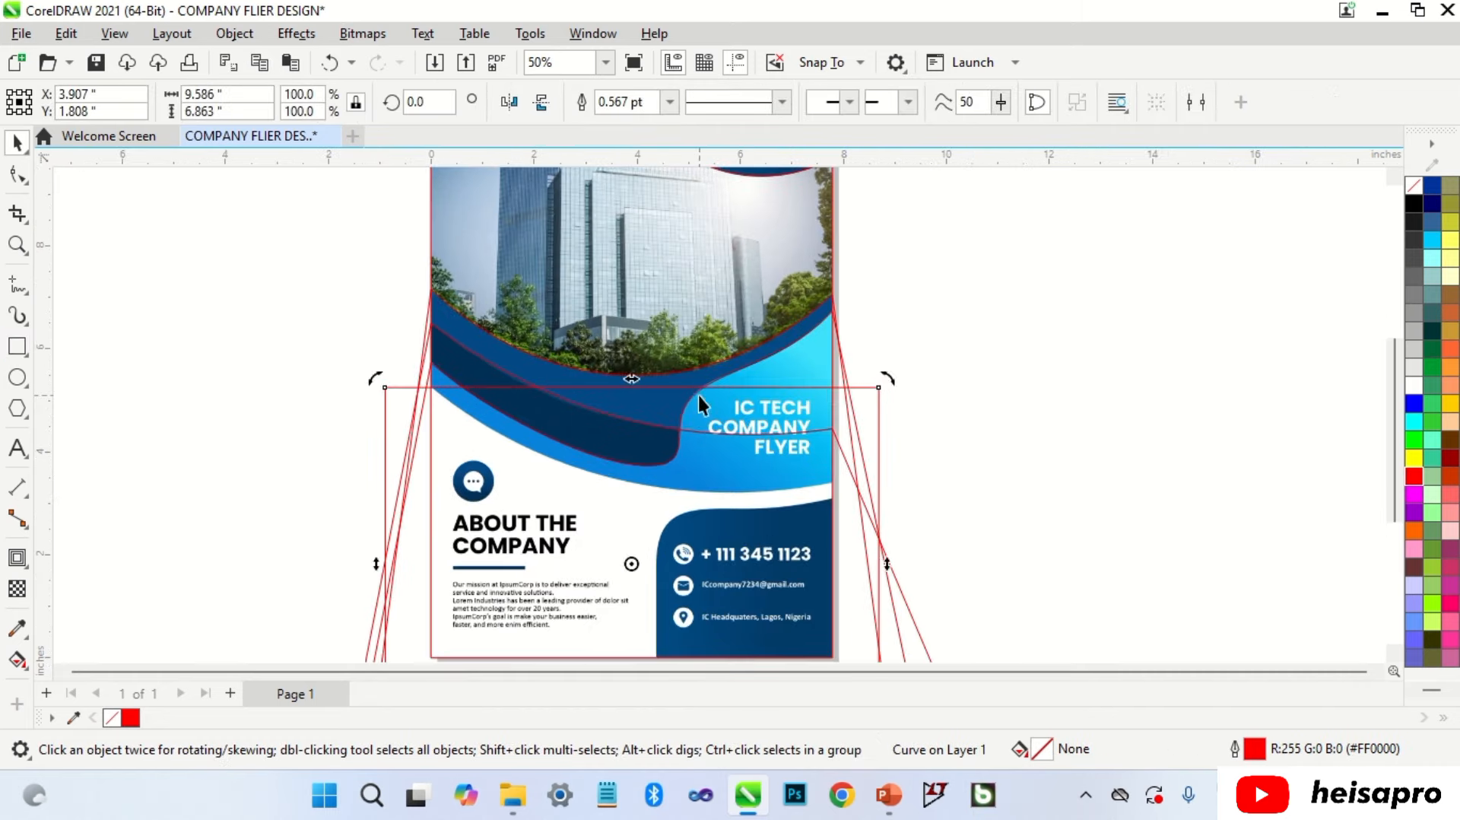
pyautogui.press('F10')
pyautogui.moveTo(385, 388); pyautogui.dragTo(438, 395)
pyautogui.scroll(4, 428, 389)
pyautogui.scroll(-3, 436, 371)
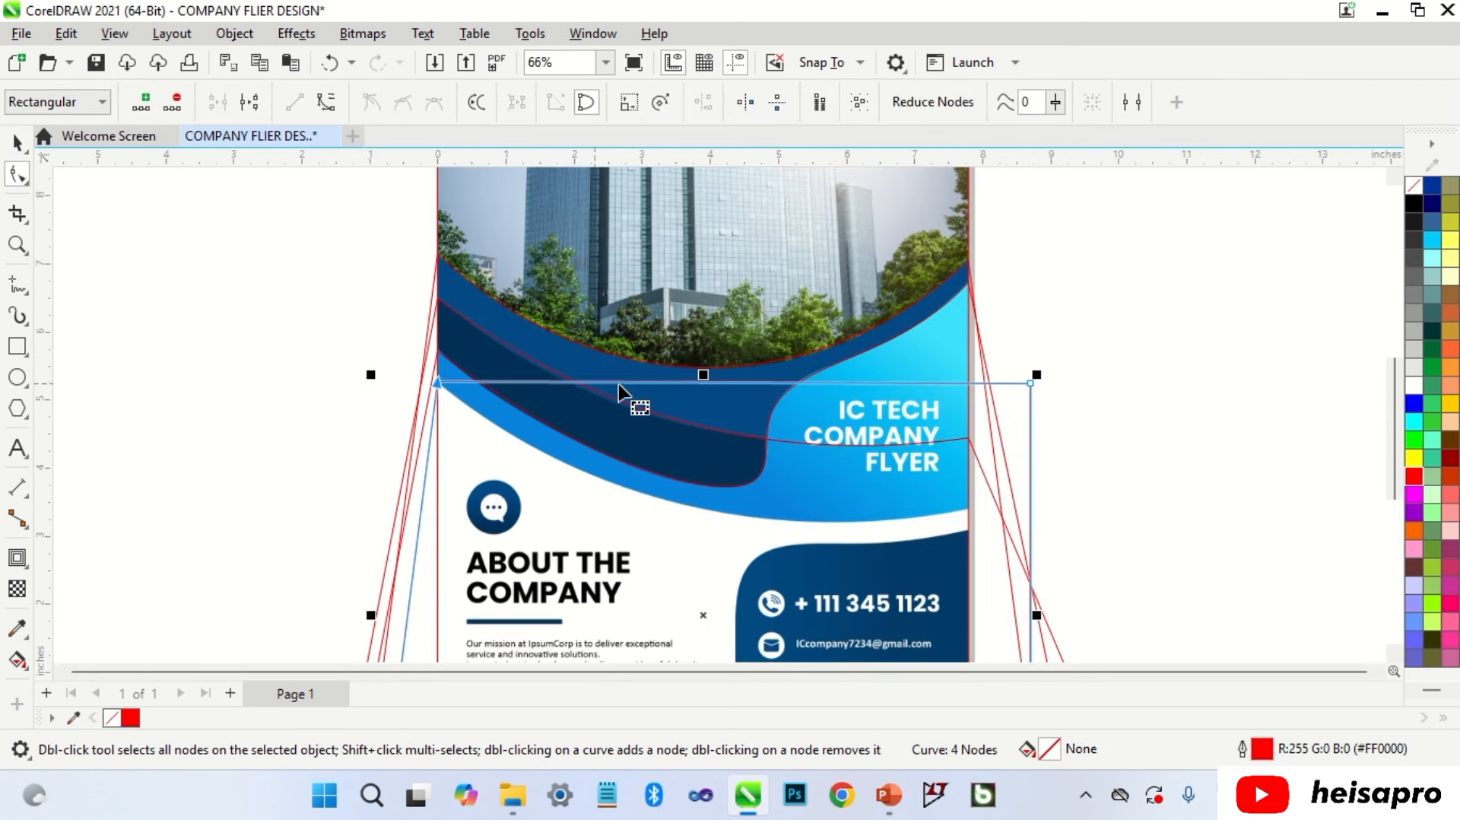
pyautogui.scroll(1, 915, 404)
pyautogui.moveTo(1044, 376); pyautogui.dragTo(976, 526)
pyautogui.rightClick(687, 456)
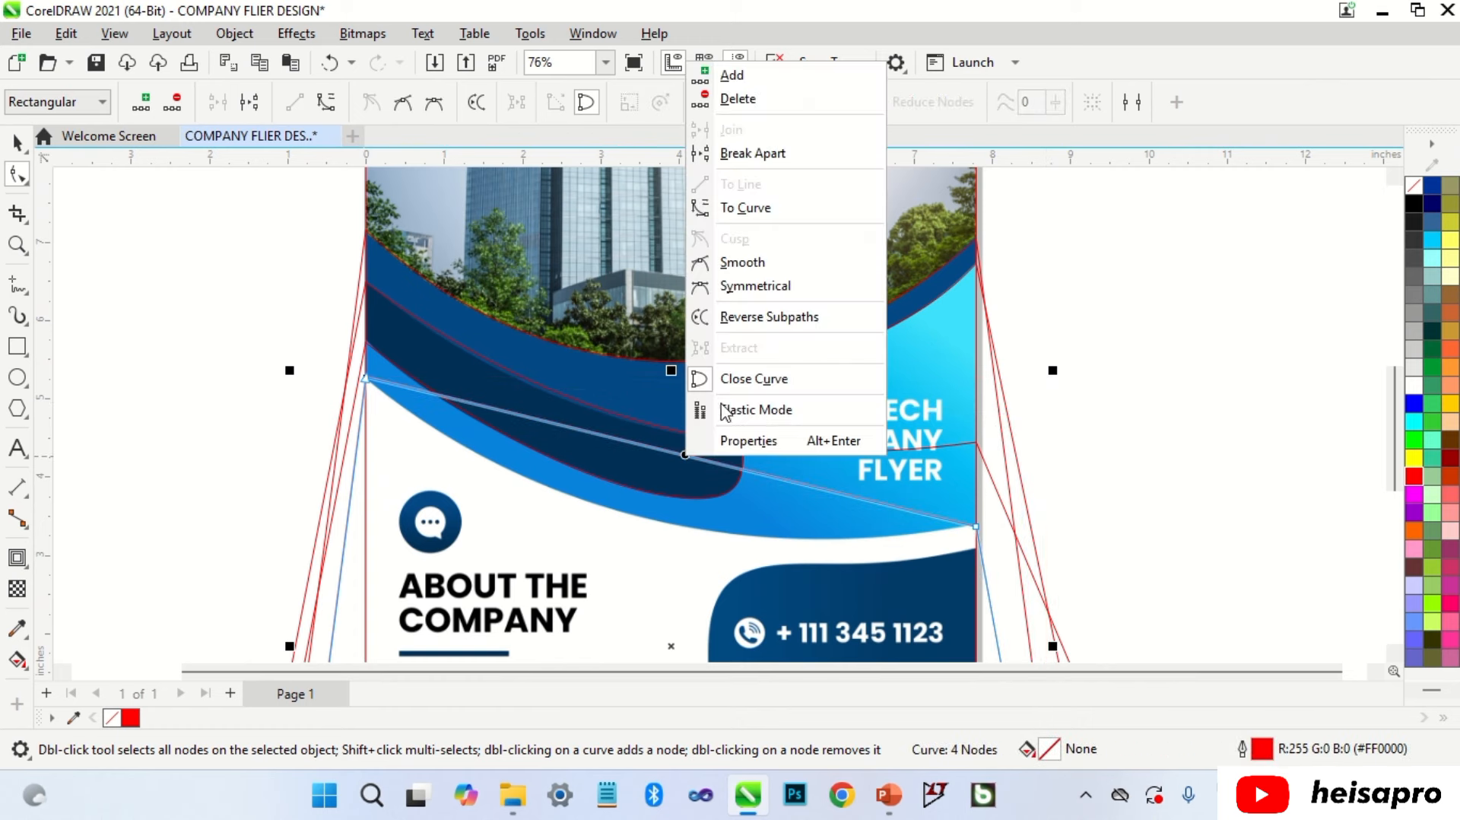
pyautogui.click(818, 216)
pyautogui.moveTo(660, 444); pyautogui.dragTo(659, 518)
# Step: Snap the right node to the flyer edge and bend the lower edge to match the wave
pyautogui.scroll(3, 973, 530)
pyautogui.click(977, 526)
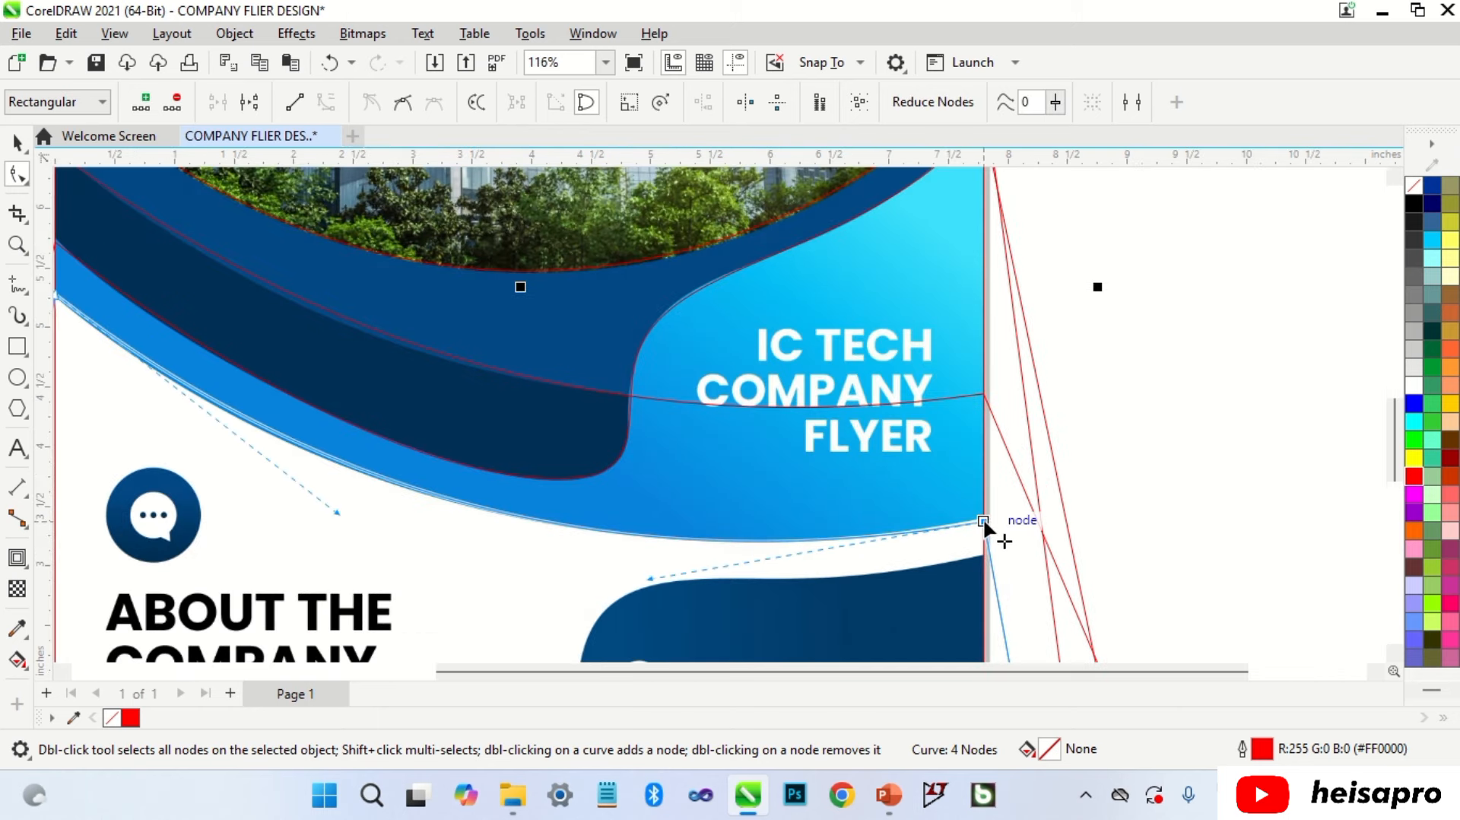
pyautogui.moveTo(984, 521); pyautogui.dragTo(984, 513)
pyautogui.scroll(-2, 1012, 454)
pyautogui.moveTo(610, 560); pyautogui.dragTo(606, 564)
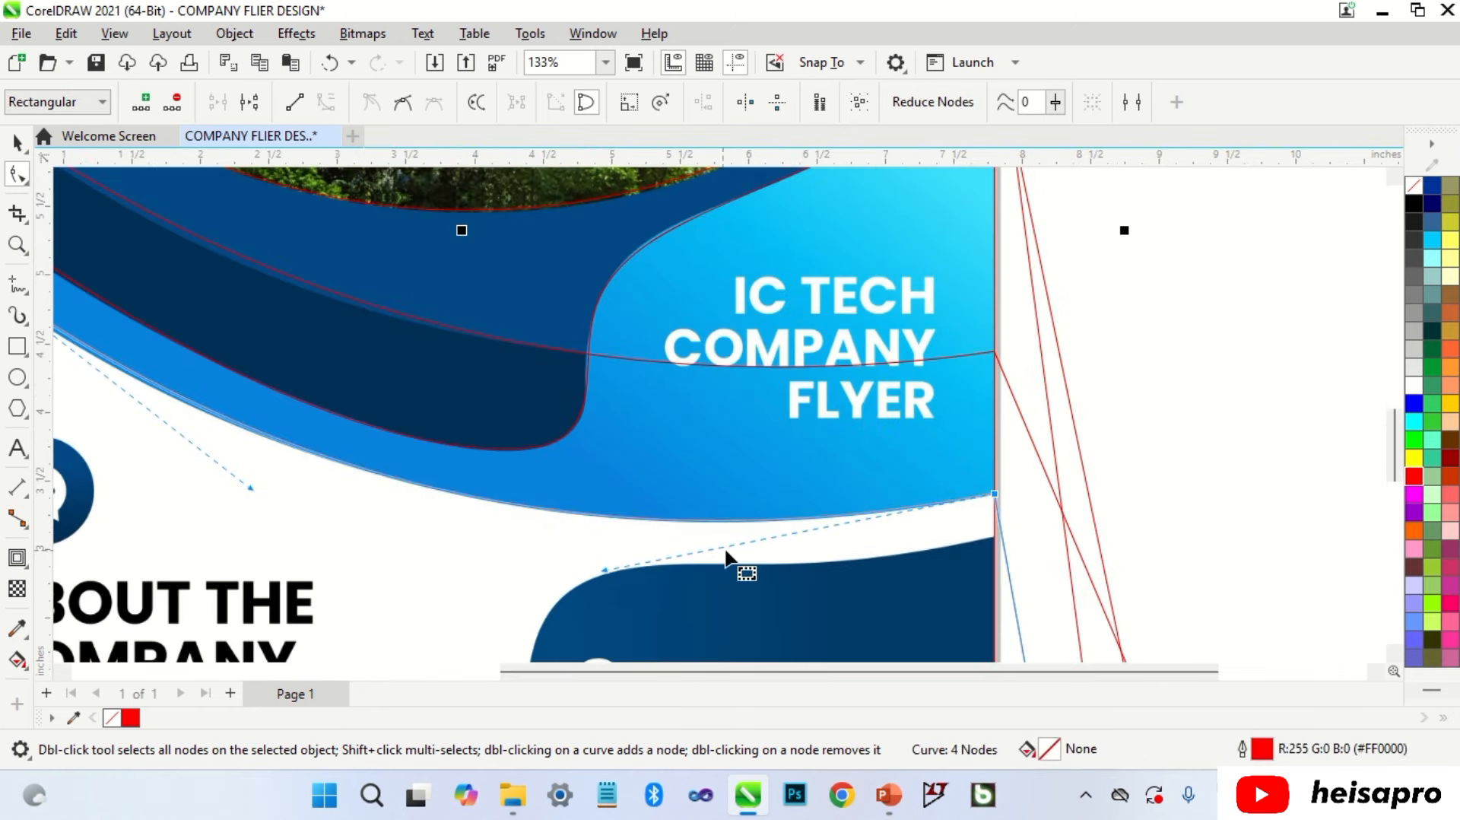
pyautogui.scroll(-3, 927, 525)
pyautogui.scroll(2, 358, 373)
pyautogui.moveTo(705, 599); pyautogui.dragTo(695, 596)
pyautogui.press('space')
pyautogui.scroll(-5, 465, 347)
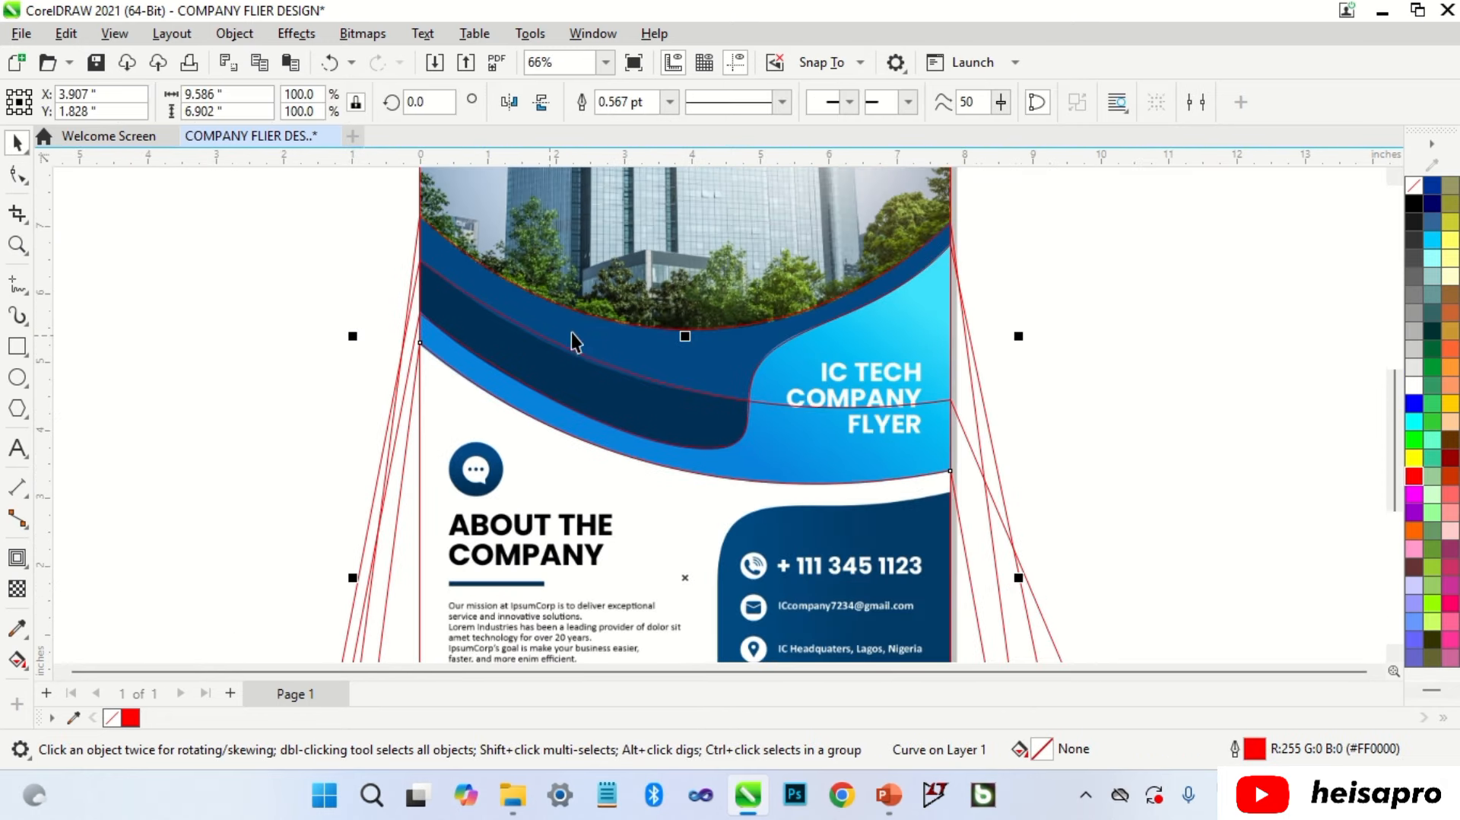
pyautogui.press('Escape')
pyautogui.press('F6')
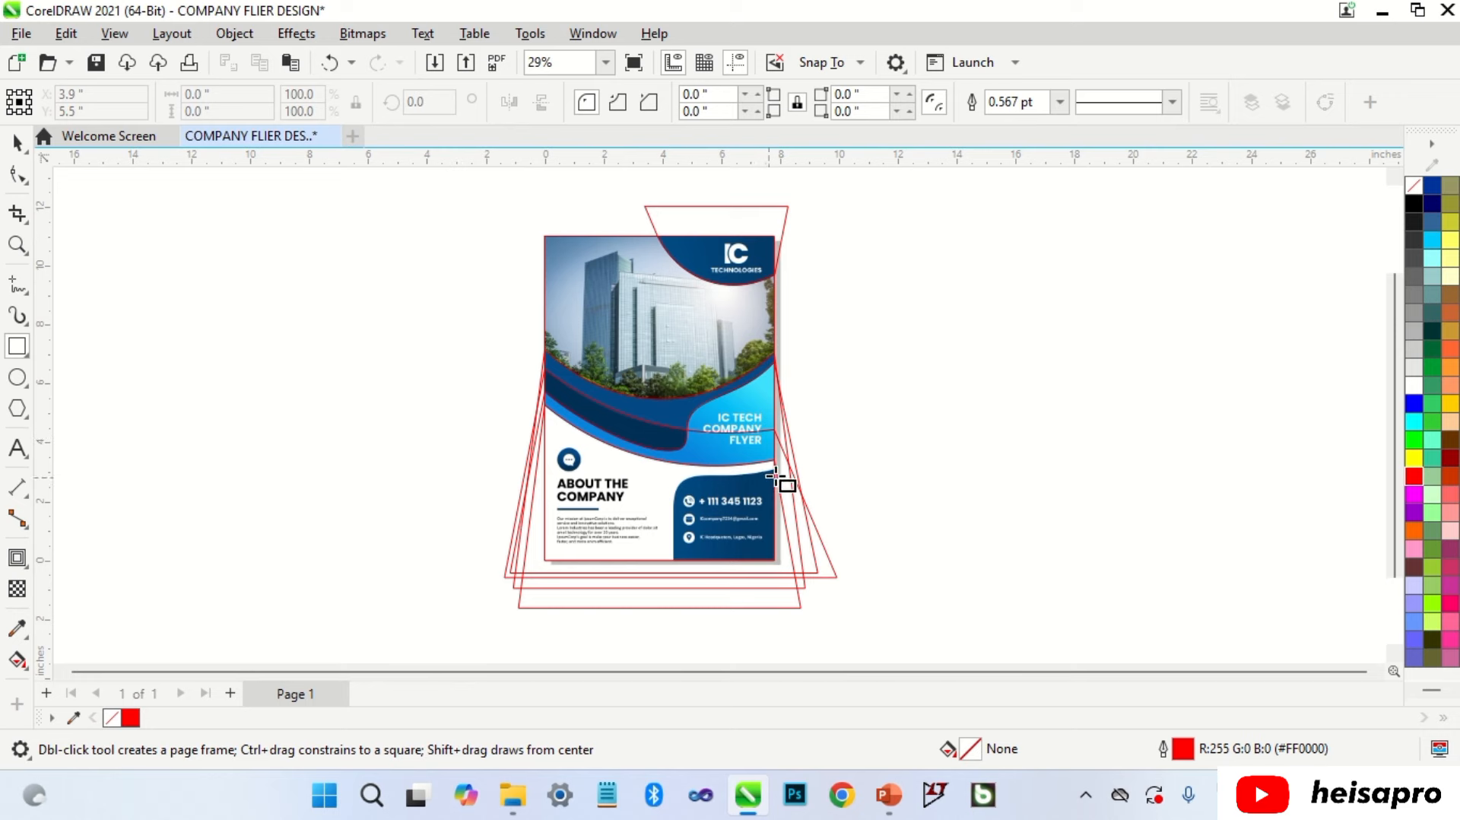
# Step: Draw a rectangle over the contact panel, convert it to curves, and reposition its corner nodes
pyautogui.moveTo(807, 465); pyautogui.dragTo(611, 561)
pyautogui.hotkey('ctrl', 'q')
pyautogui.scroll(3, 673, 570)
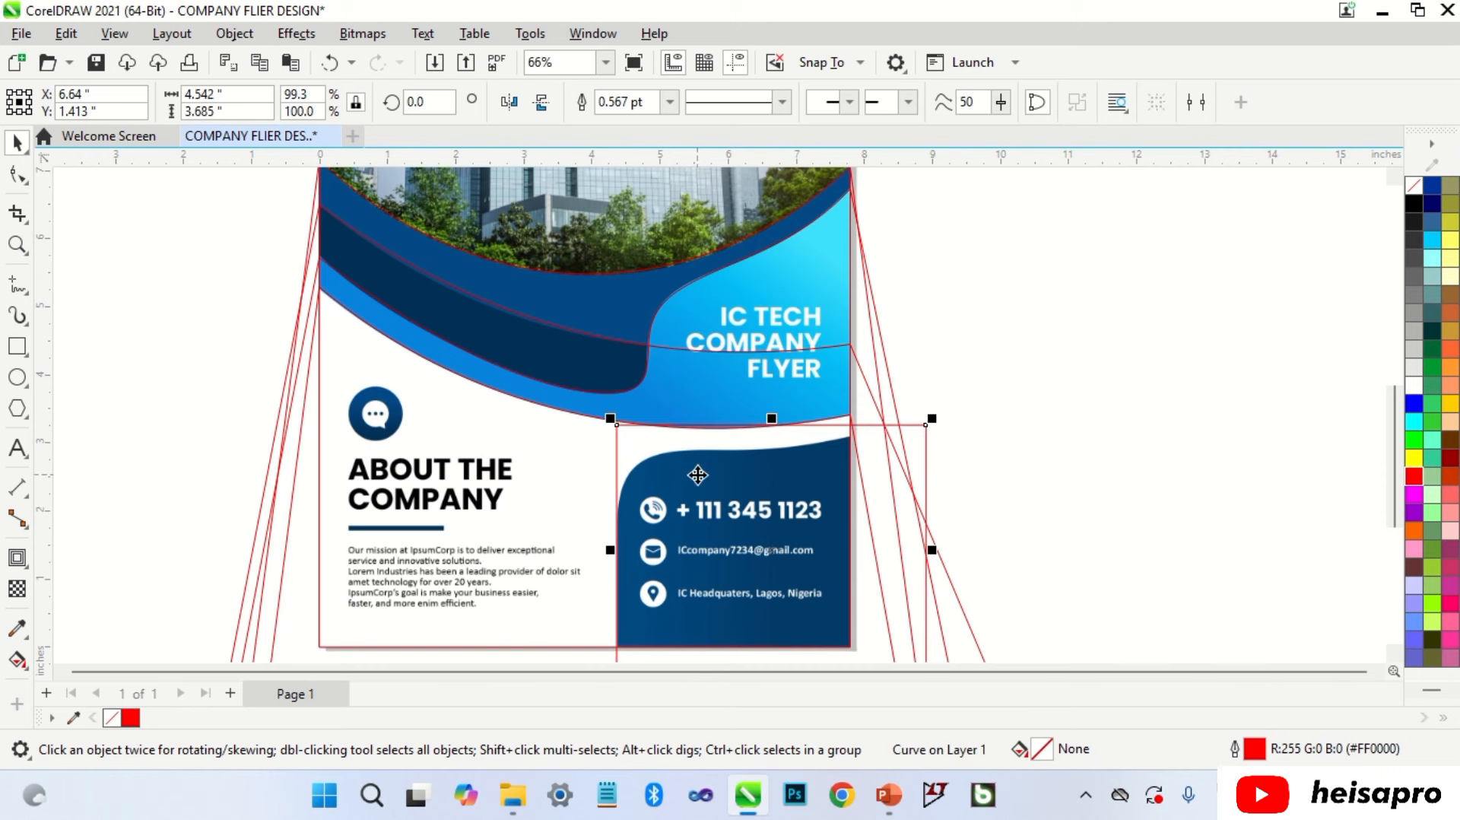
pyautogui.scroll(2, 725, 469)
pyautogui.press('F10')
pyautogui.moveTo(1028, 403); pyautogui.dragTo(921, 426)
pyautogui.doubleClick(556, 554)
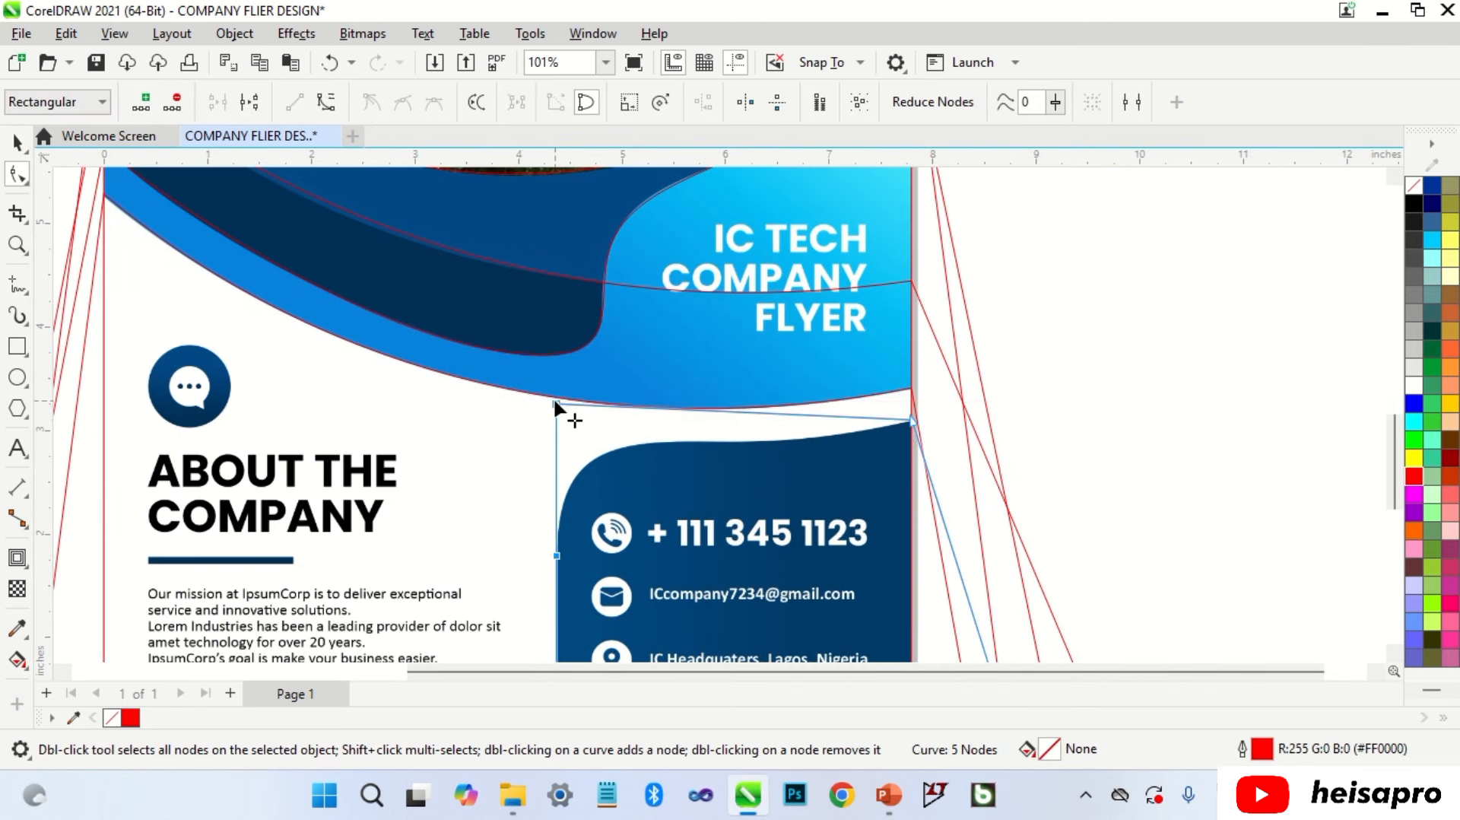
pyautogui.moveTo(556, 403); pyautogui.dragTo(639, 444)
pyautogui.scroll(1, 608, 499)
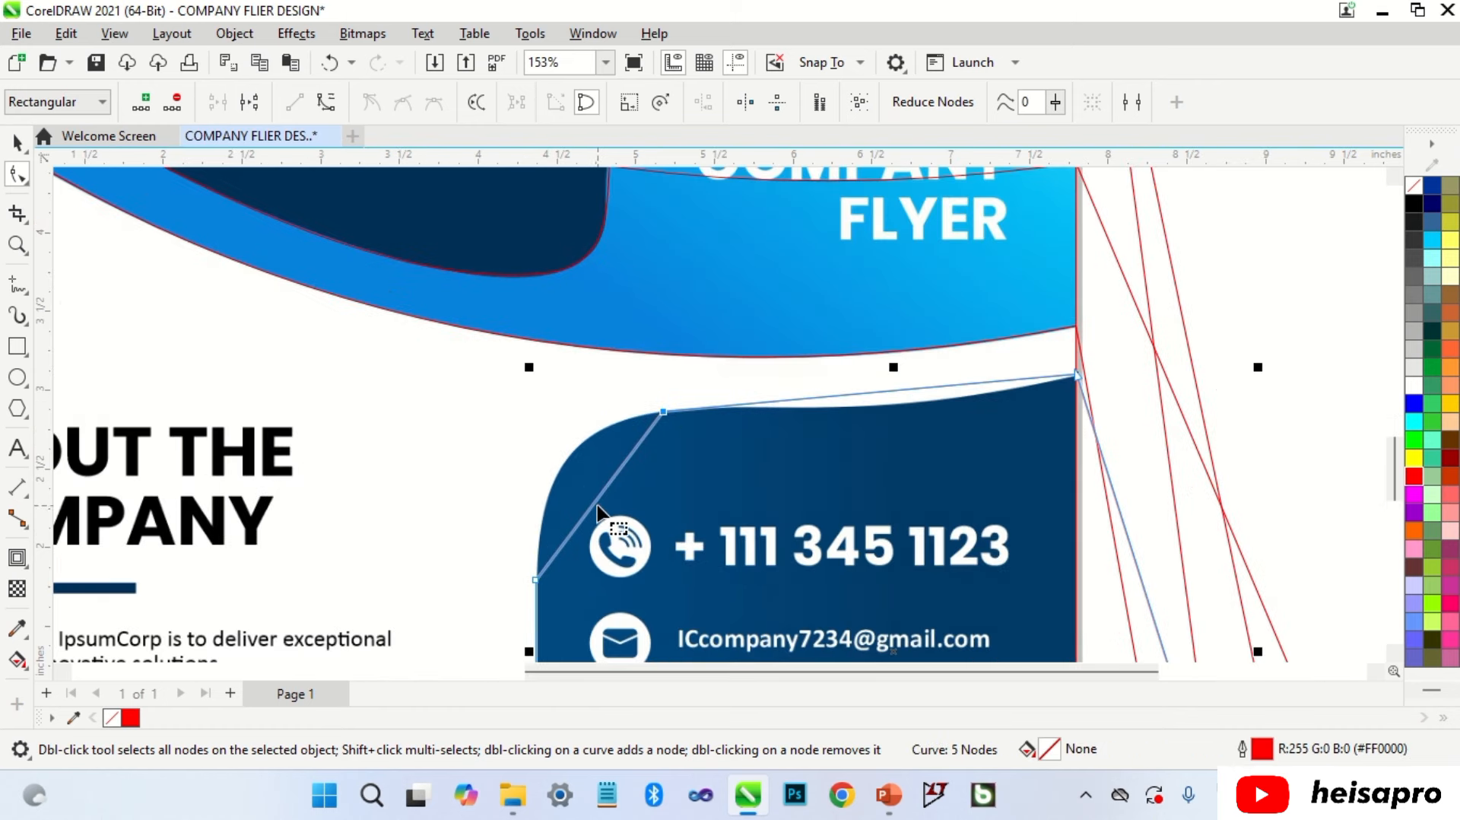
# Step: Curve the left segment into the panel's rounded top-left corner
pyautogui.rightClick(600, 500)
pyautogui.click(638, 244)
pyautogui.moveTo(600, 495); pyautogui.dragTo(539, 458)
pyautogui.scroll(1, 535, 599)
pyautogui.click(537, 580)
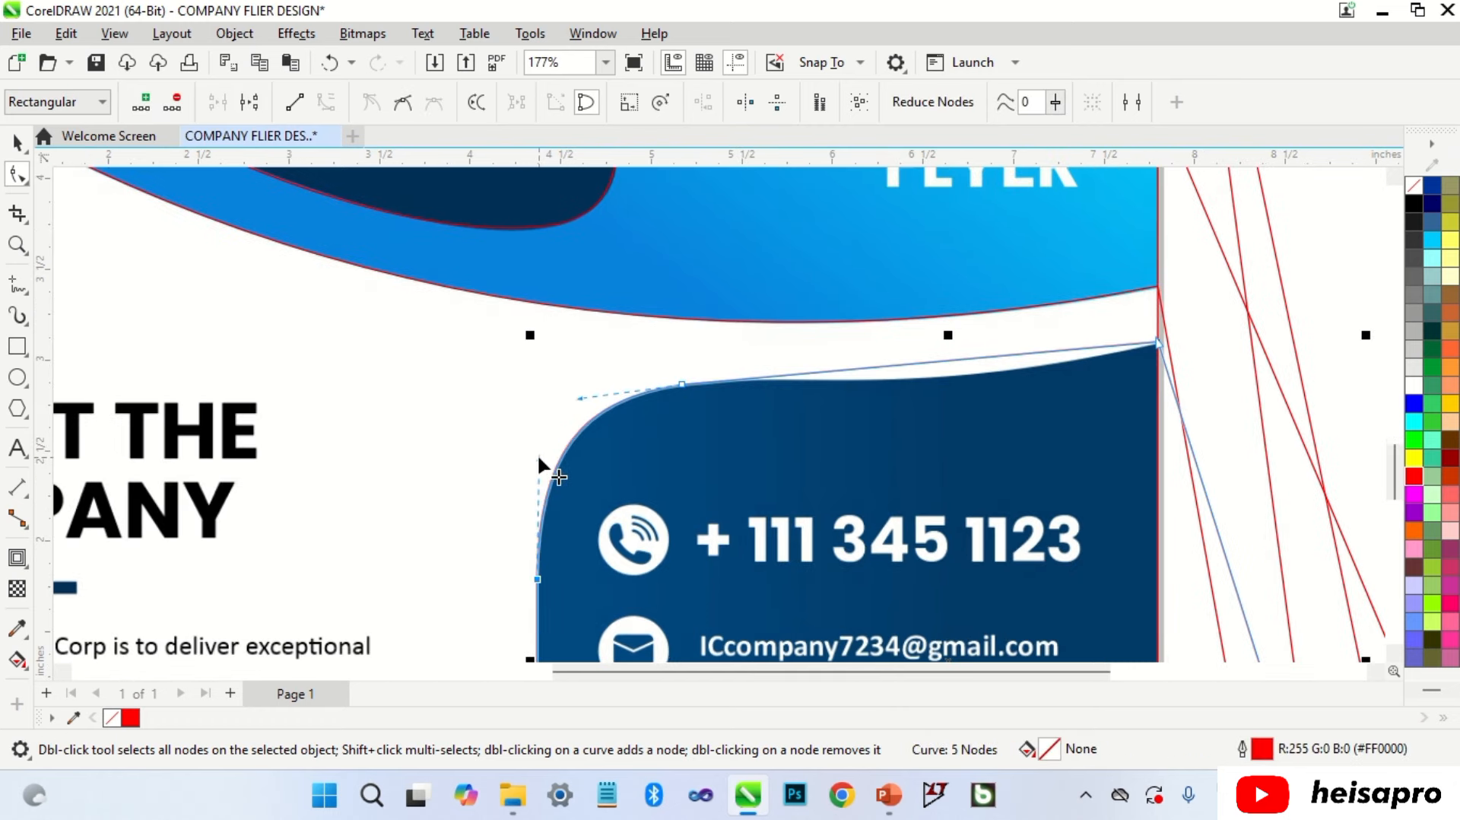
# Step: Curve the top edge so it follows the contact panel's curved top
pyautogui.rightClick(818, 381)
pyautogui.click(923, 532)
pyautogui.moveTo(1002, 359); pyautogui.dragTo(964, 393)
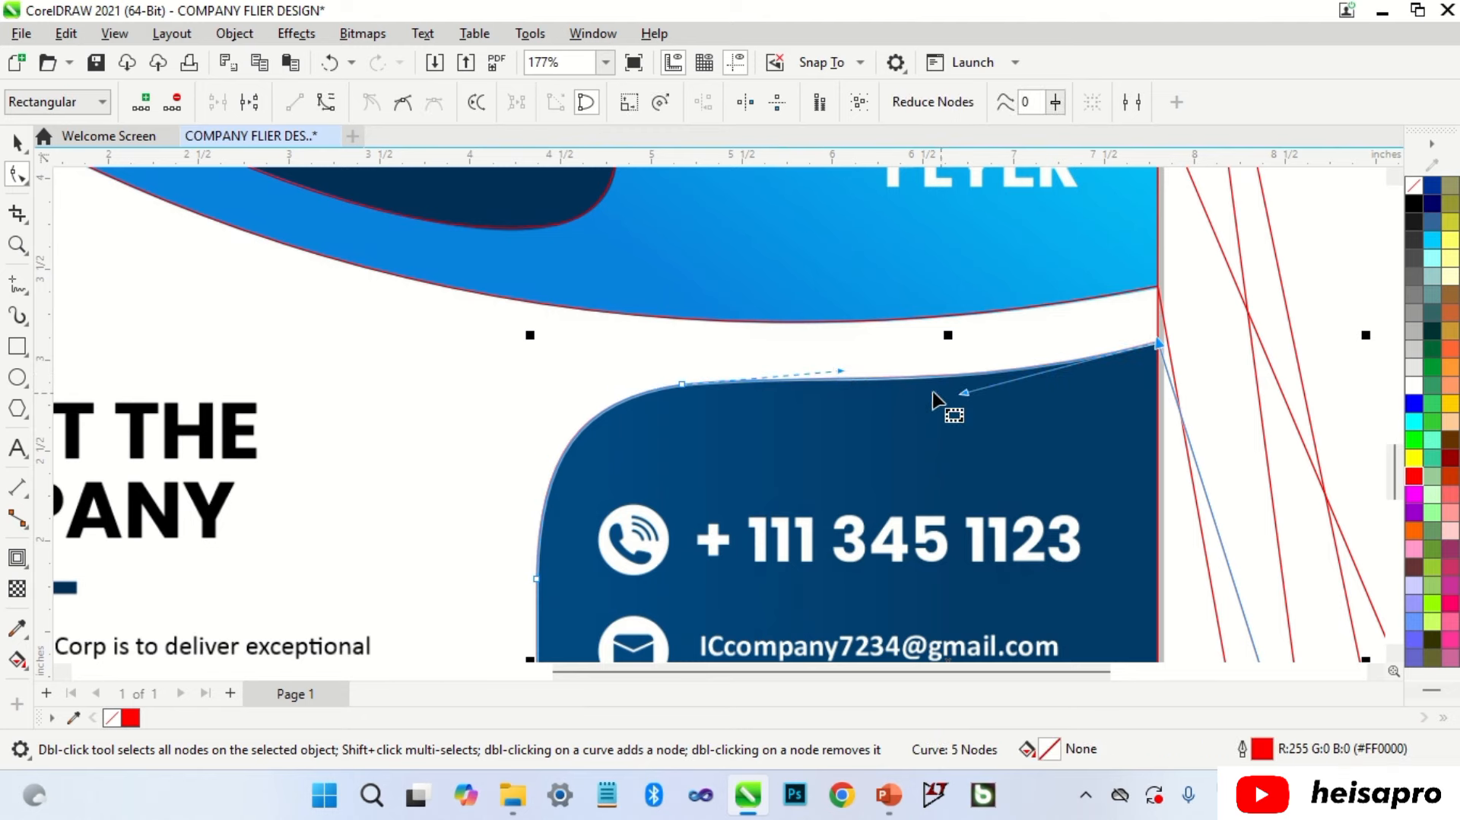
pyautogui.moveTo(841, 371); pyautogui.dragTo(831, 372)
pyautogui.press('space')
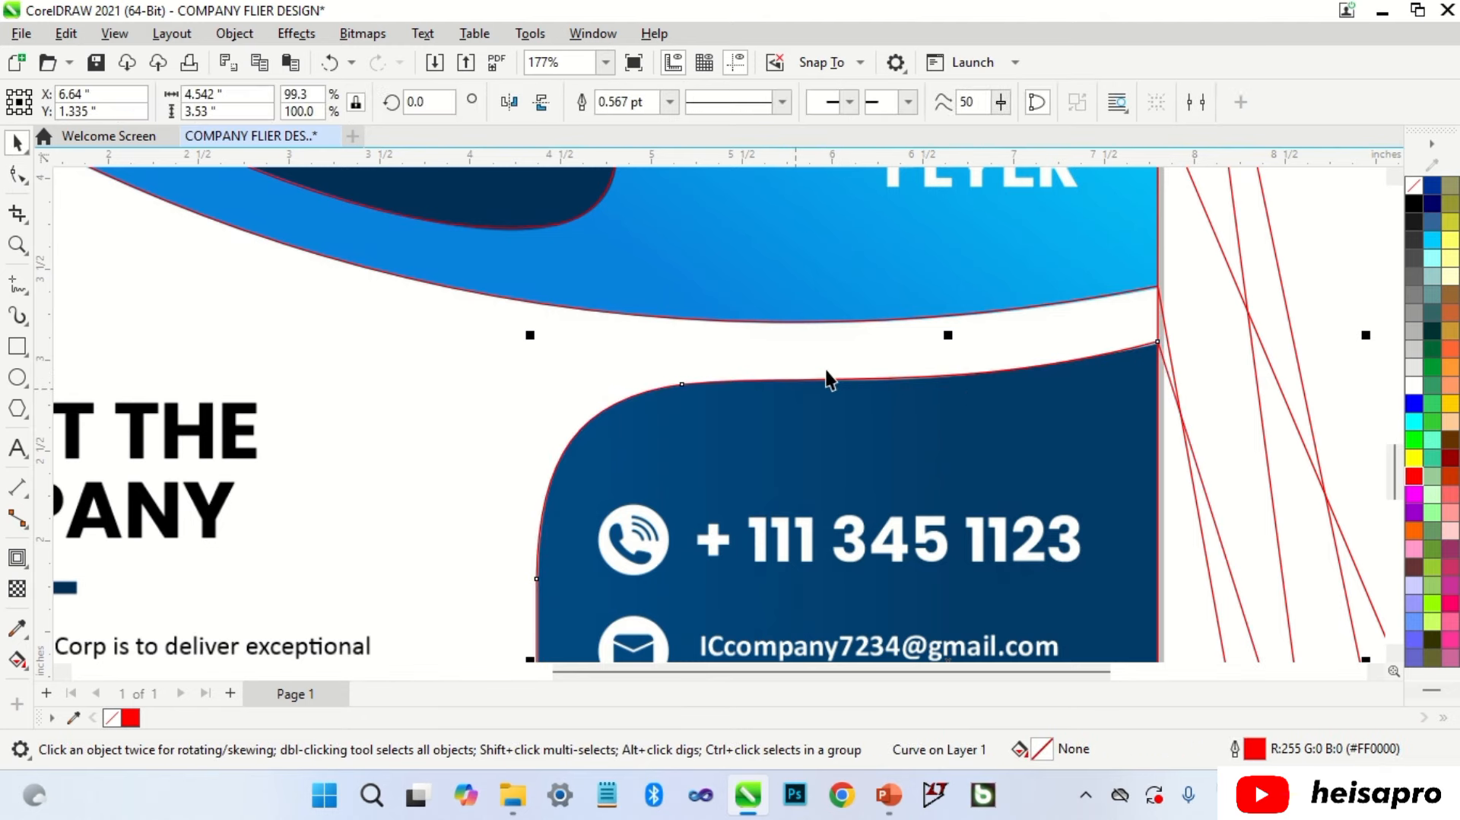
pyautogui.scroll(-5, 829, 380)
pyautogui.click(935, 308)
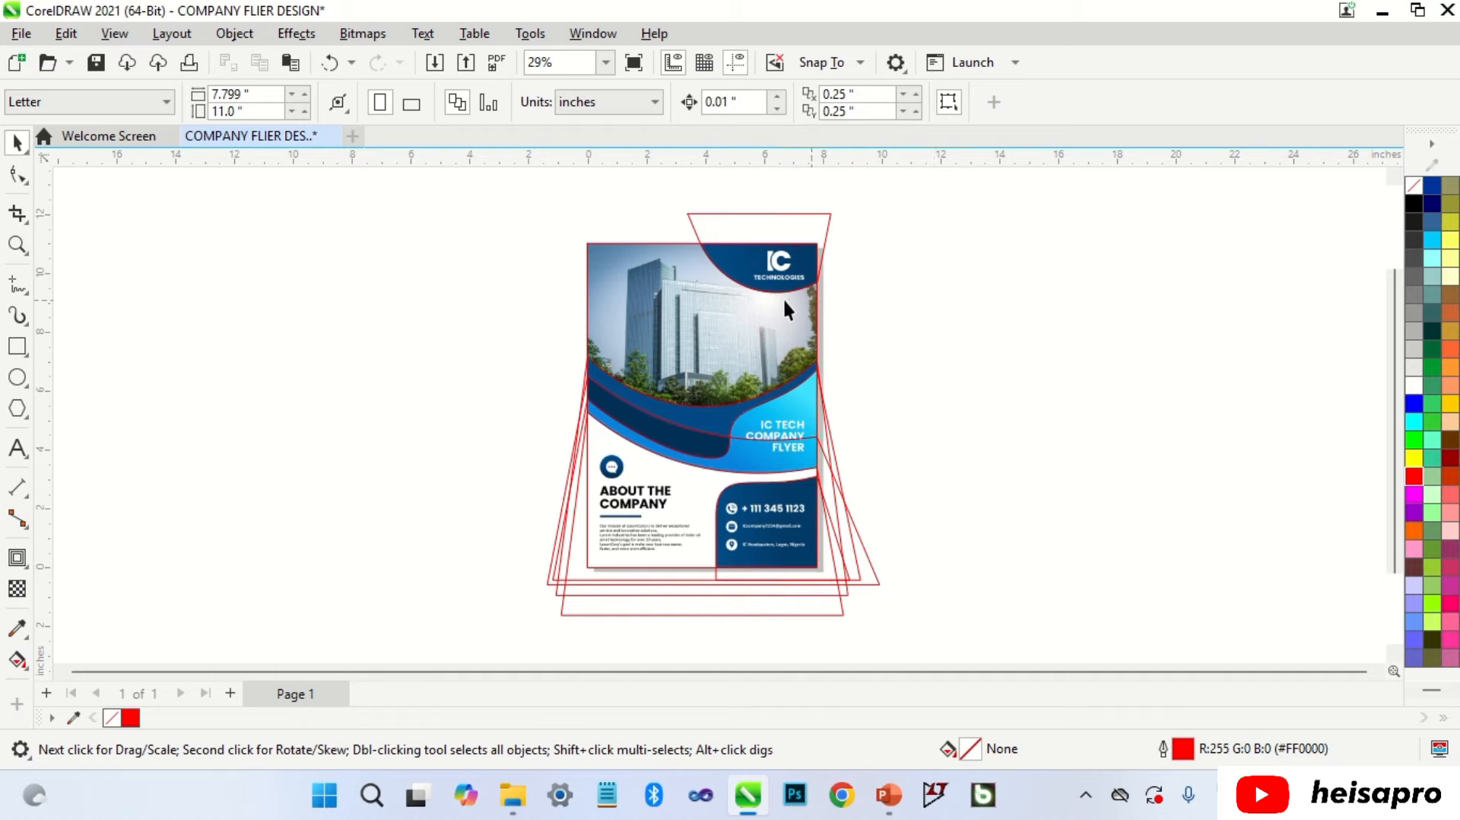
# Step: Select the red outlines plus the top trapezoid, group all six, and copy the group
pyautogui.moveTo(473, 318); pyautogui.dragTo(943, 644)
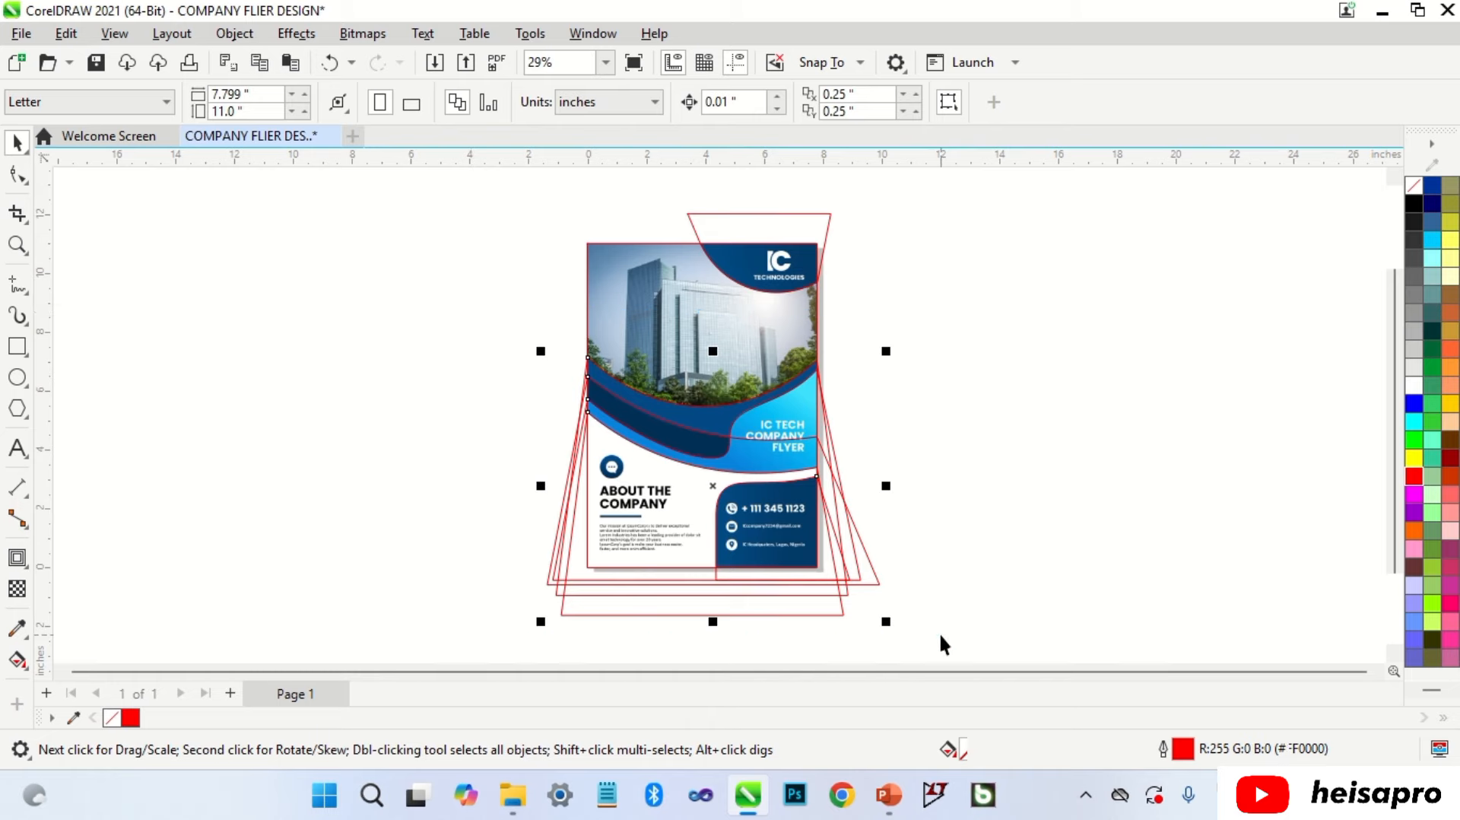
pyautogui.keyDown('shift'); pyautogui.click(814, 225); pyautogui.keyUp('shift')
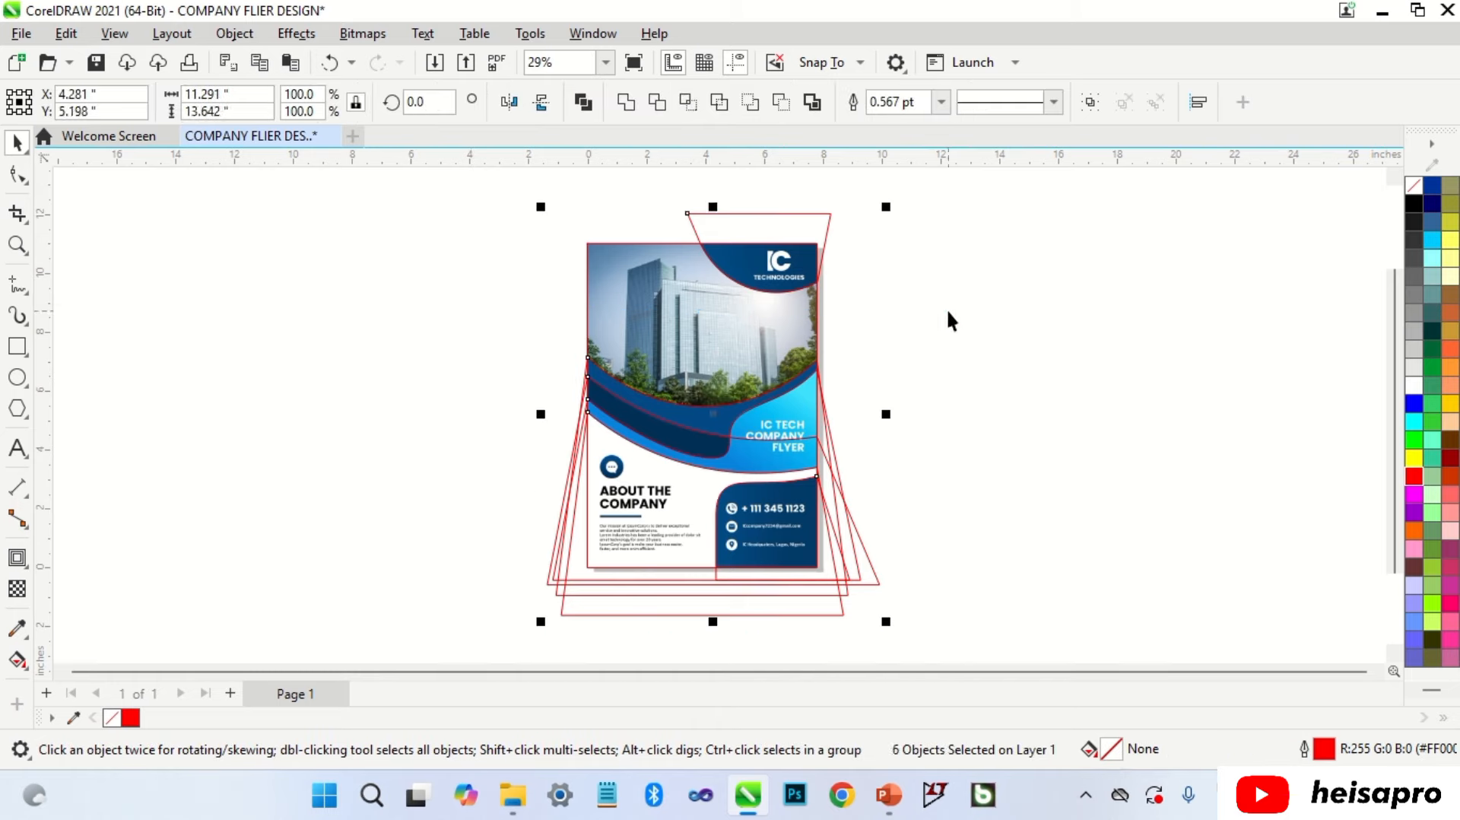
pyautogui.hotkey('ctrl', 'g')
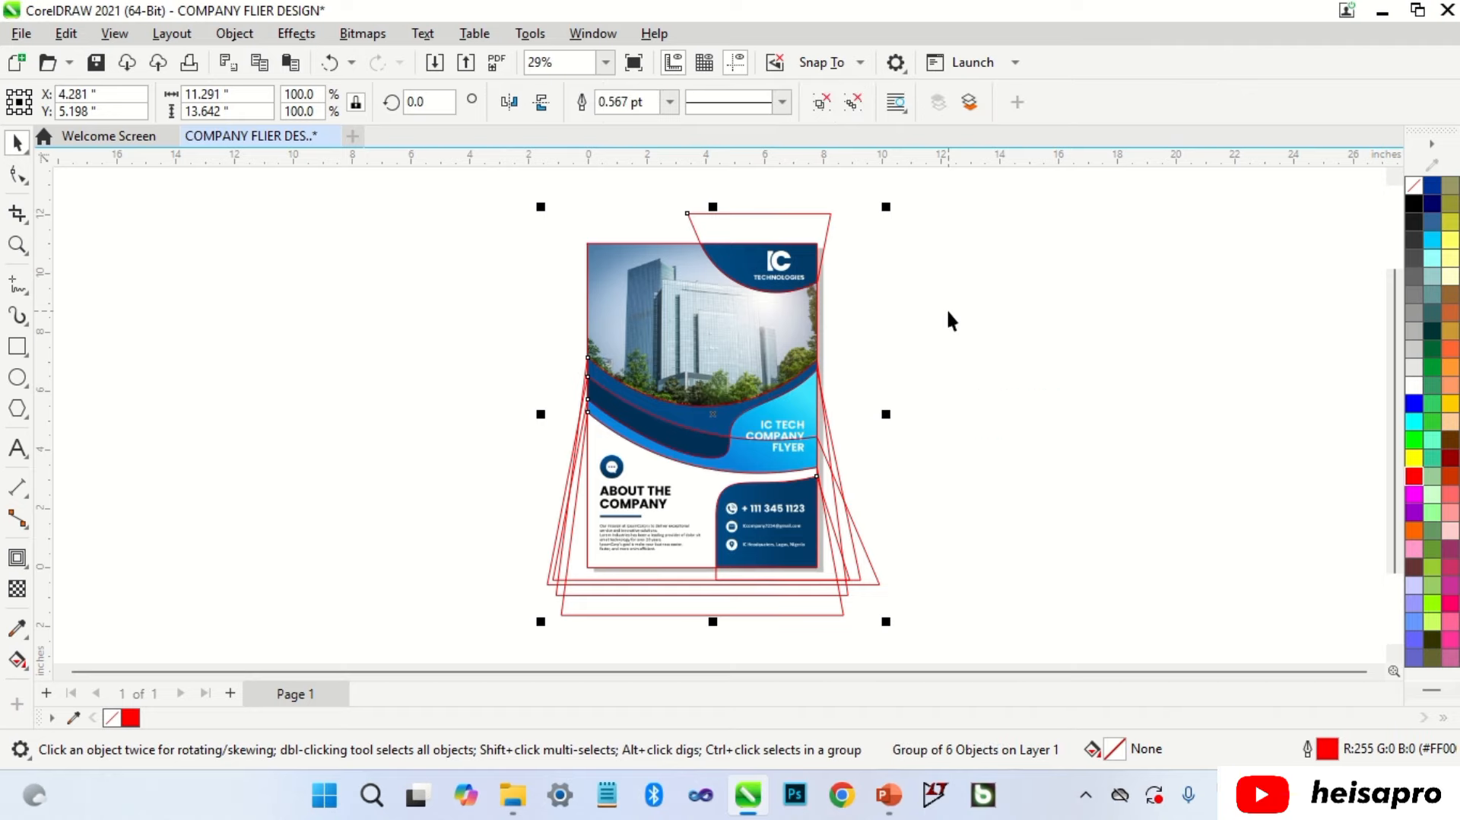
pyautogui.hotkey('ctrl', 'c')
# Step: PowerClip the outline group inside the flyer frame, replacing its contents with the pasted copy
pyautogui.moveTo(734, 420); pyautogui.dragTo(727, 374)
pyautogui.click(780, 444)
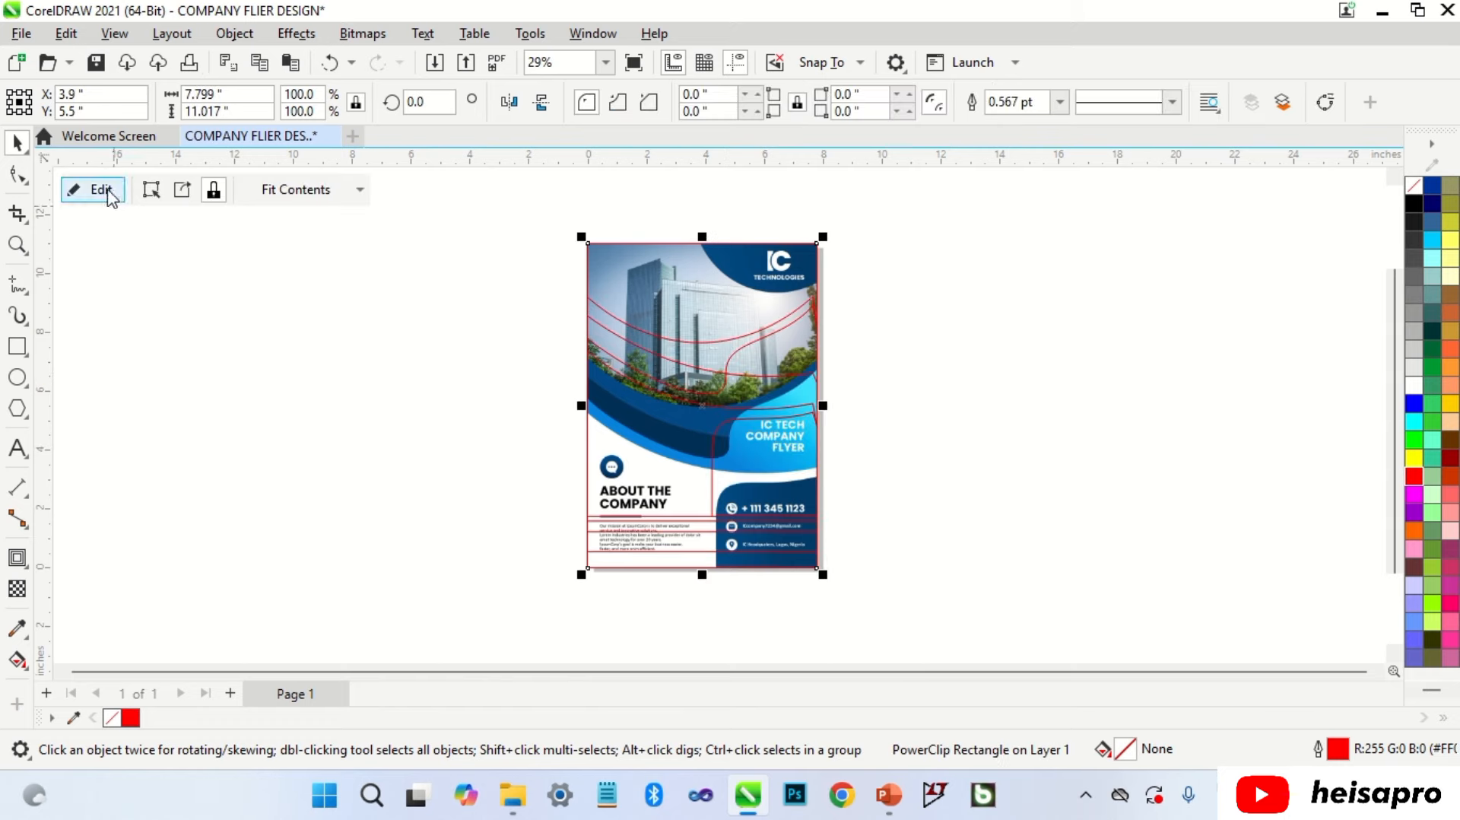
pyautogui.click(101, 189)
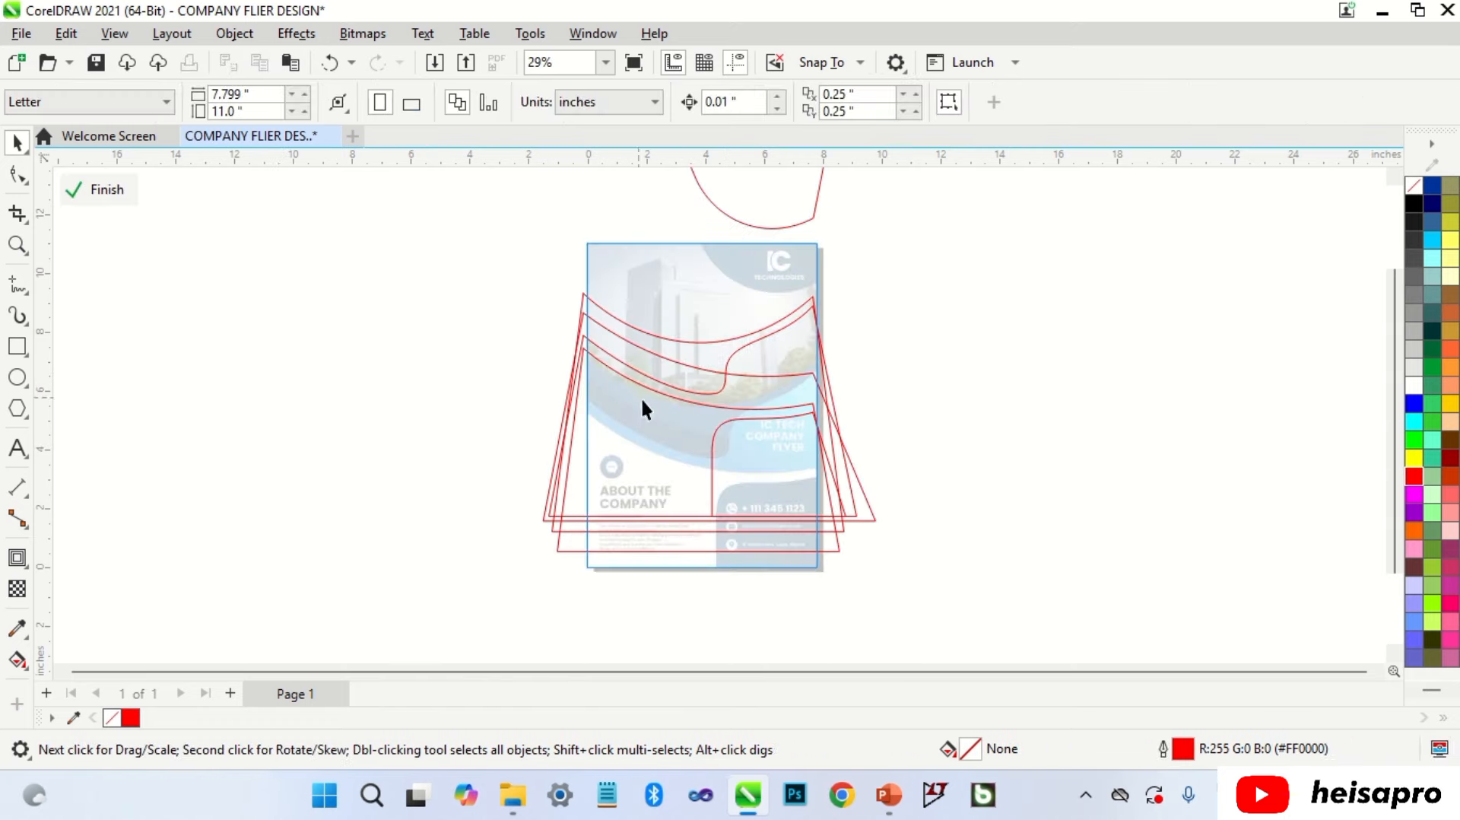
pyautogui.click(831, 418)
pyautogui.press('Delete')
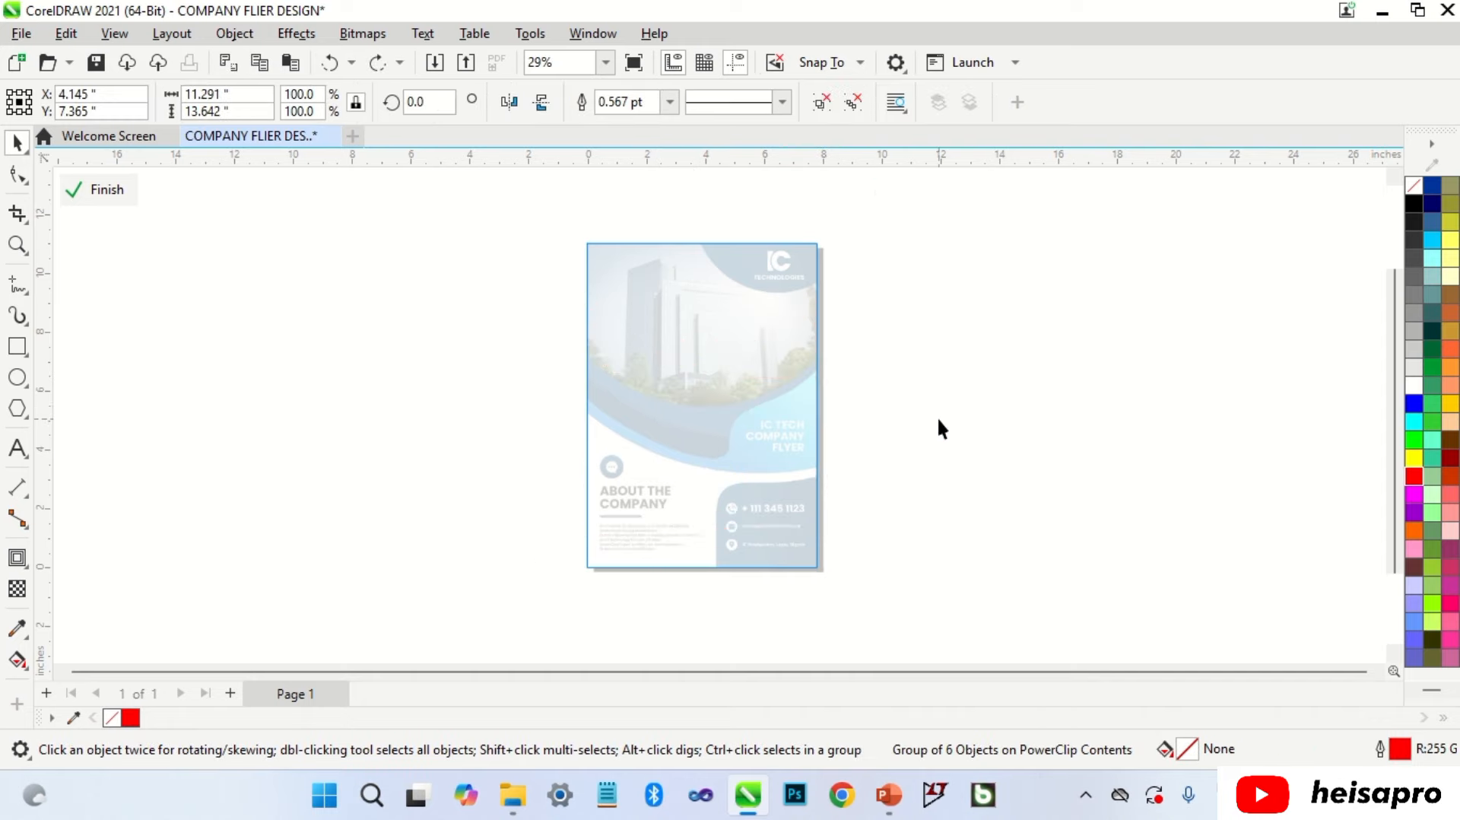
pyautogui.hotkey('ctrl', 'v')
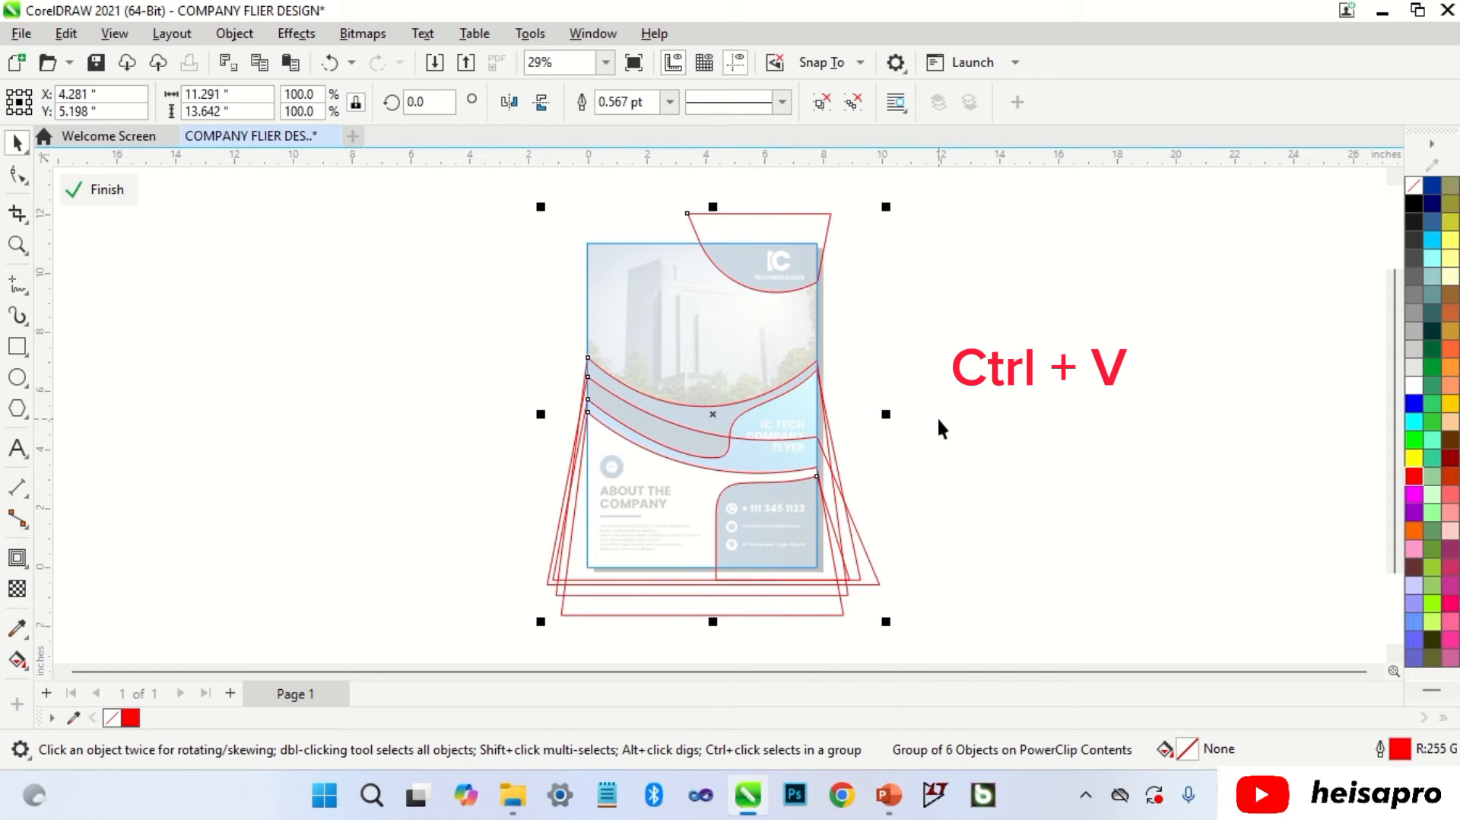
pyautogui.click(934, 417)
pyautogui.click(98, 190)
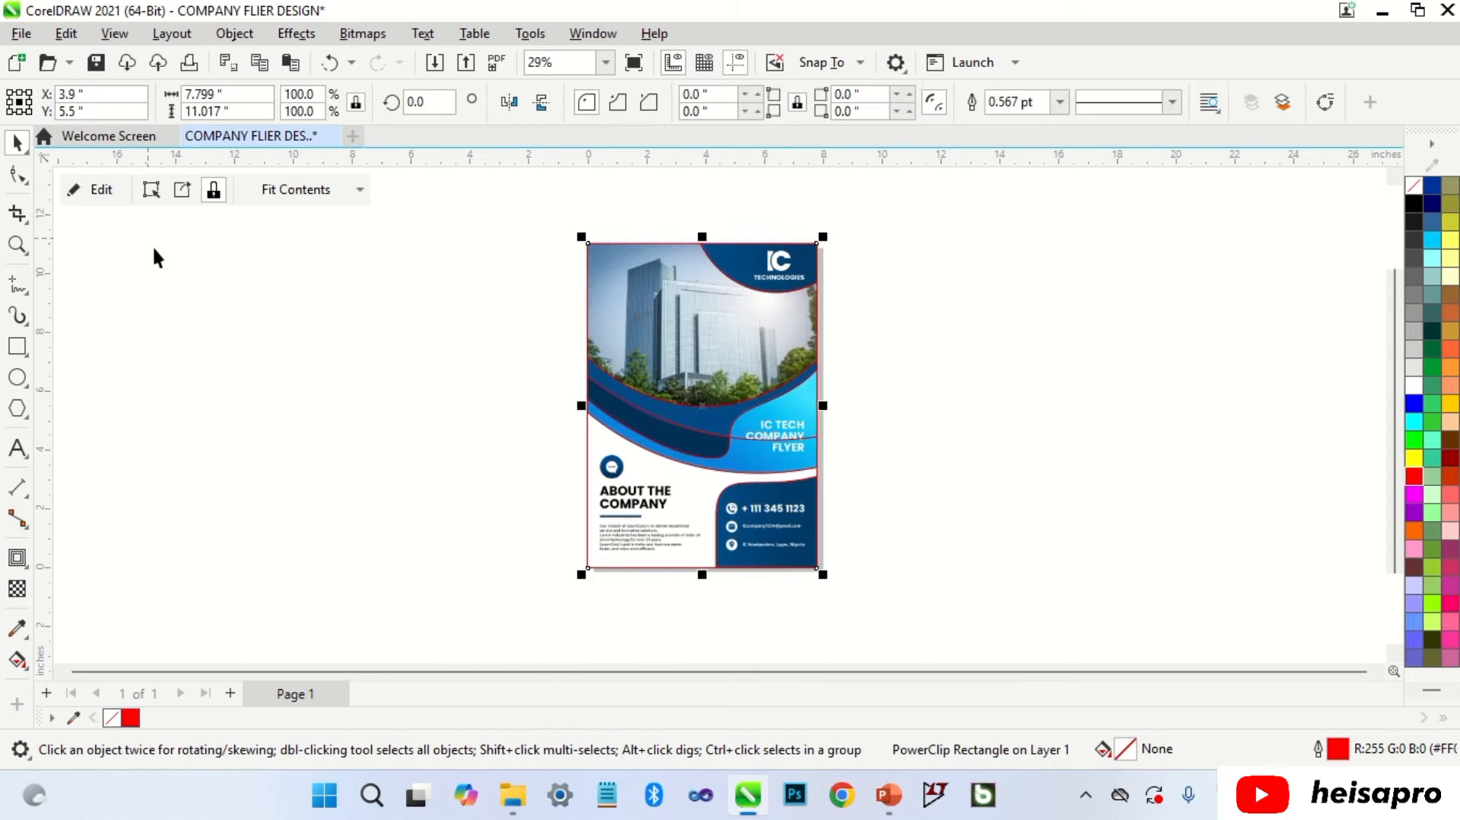
# Step: Drop a copy of the clipped flyer alongside, then undo the extra copy
pyautogui.click(154, 248)
pyautogui.moveTo(736, 394); pyautogui.dragTo(1012, 403)
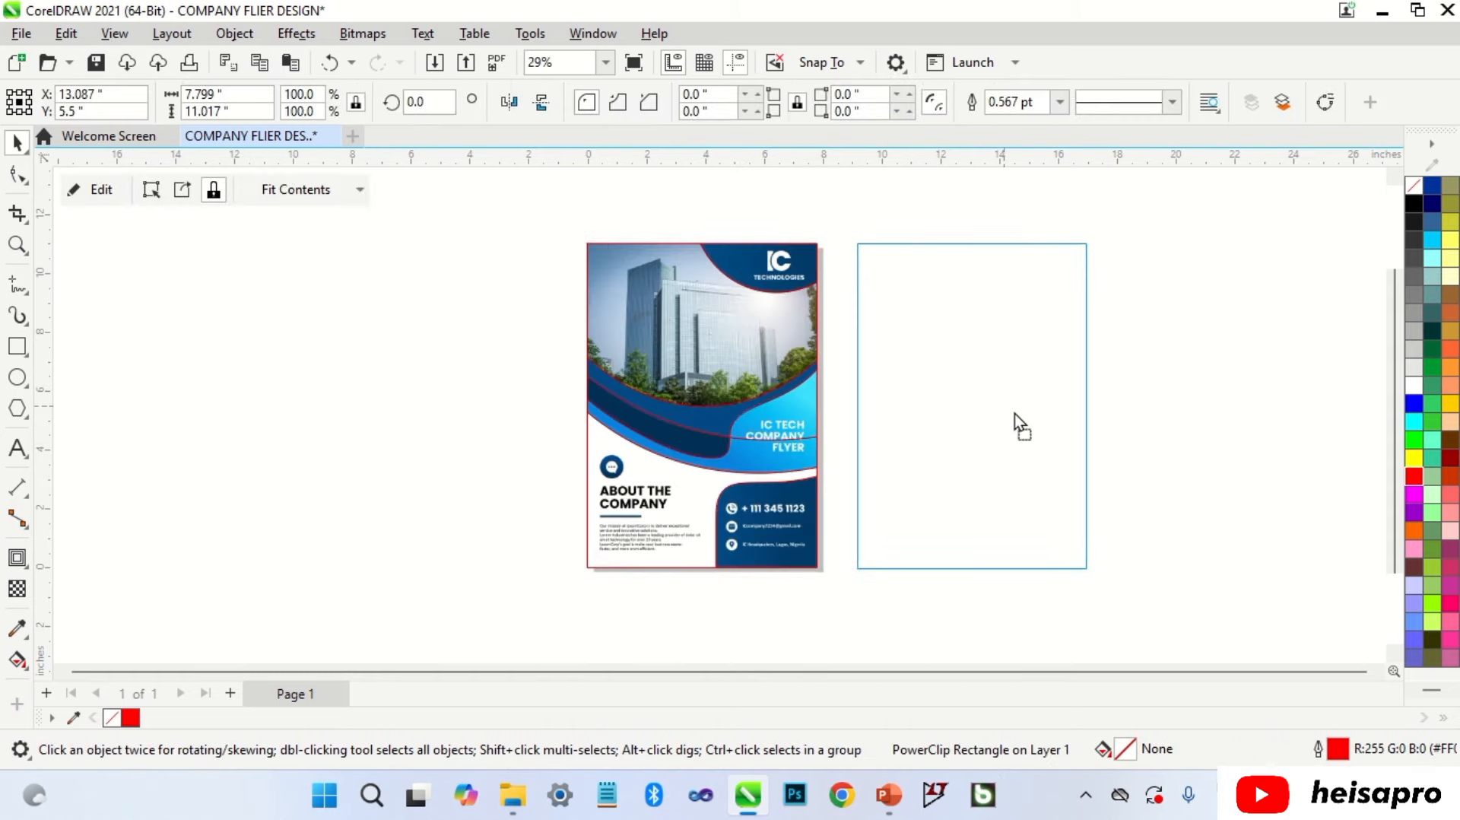
pyautogui.click(1199, 411)
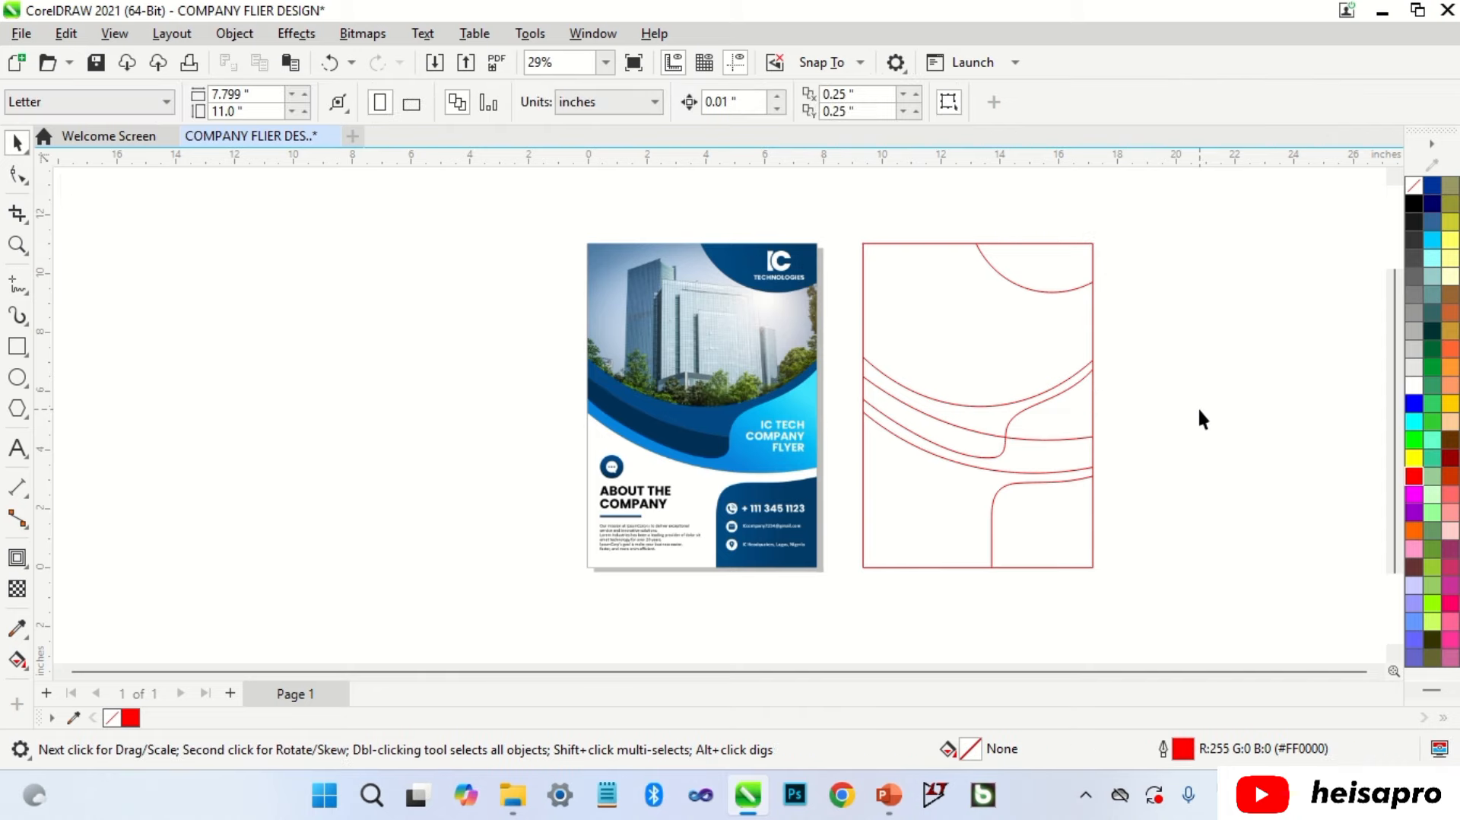
pyautogui.hotkey('ctrl', 'z')
pyautogui.click(887, 394)
pyautogui.scroll(2, 729, 331)
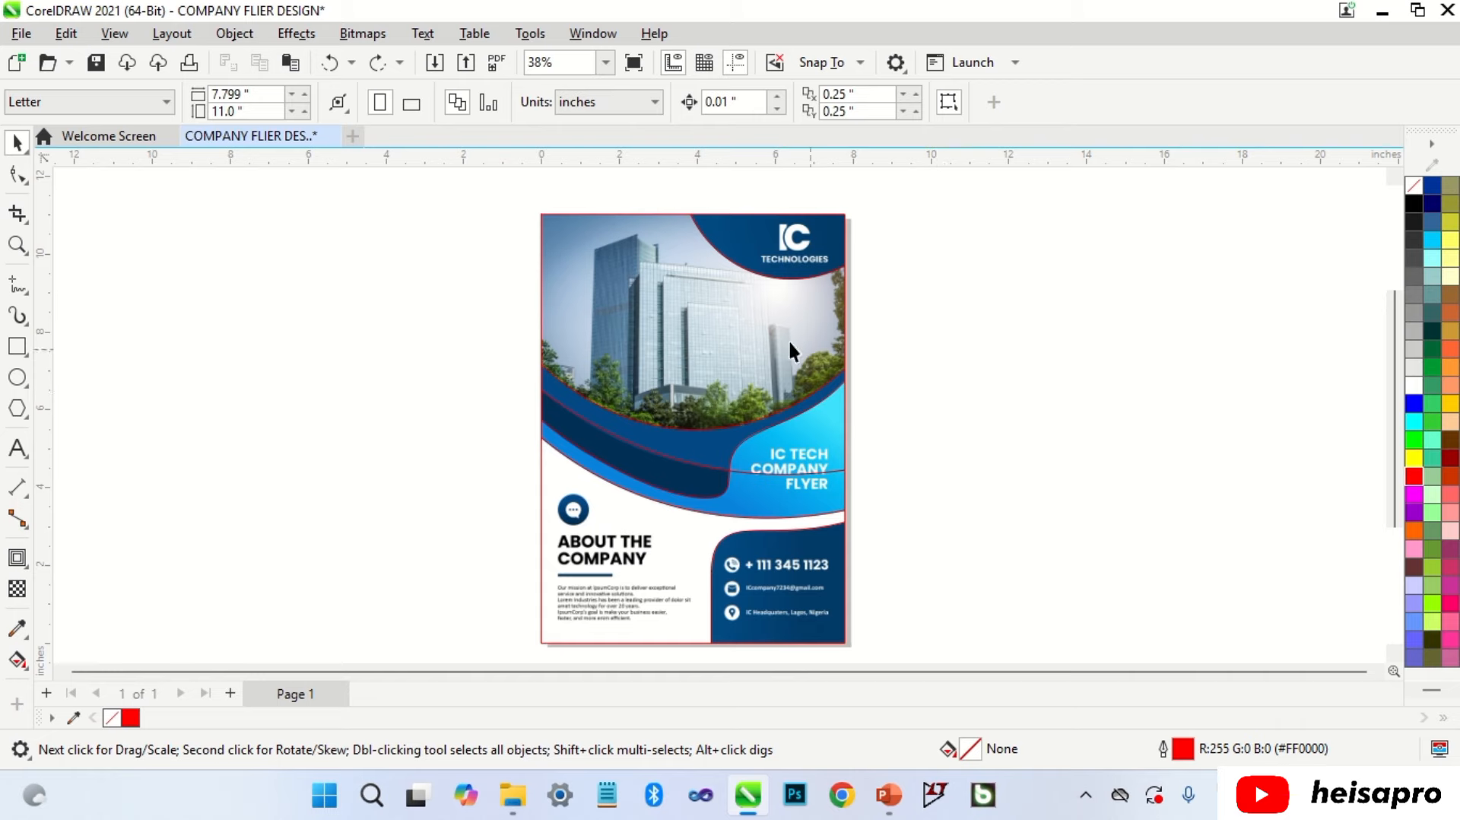
# Step: Bring the reference flyer image inside the clip in front of the red outlines
pyautogui.click(628, 295)
pyautogui.keyDown('alt'); pyautogui.click(628, 292); pyautogui.keyUp('alt')
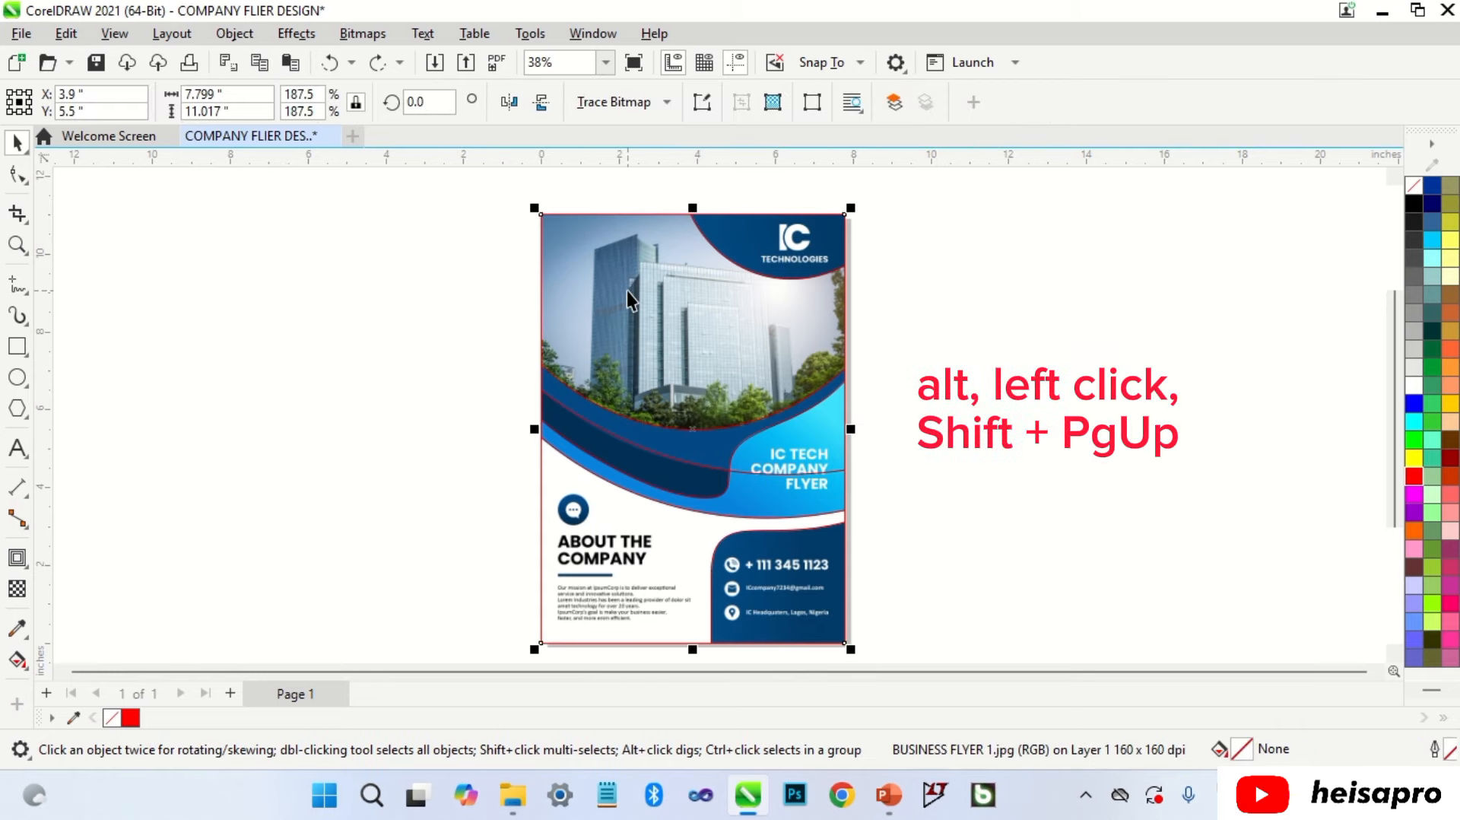
pyautogui.hotkey('shift', 'pageup')
pyautogui.press('Escape')
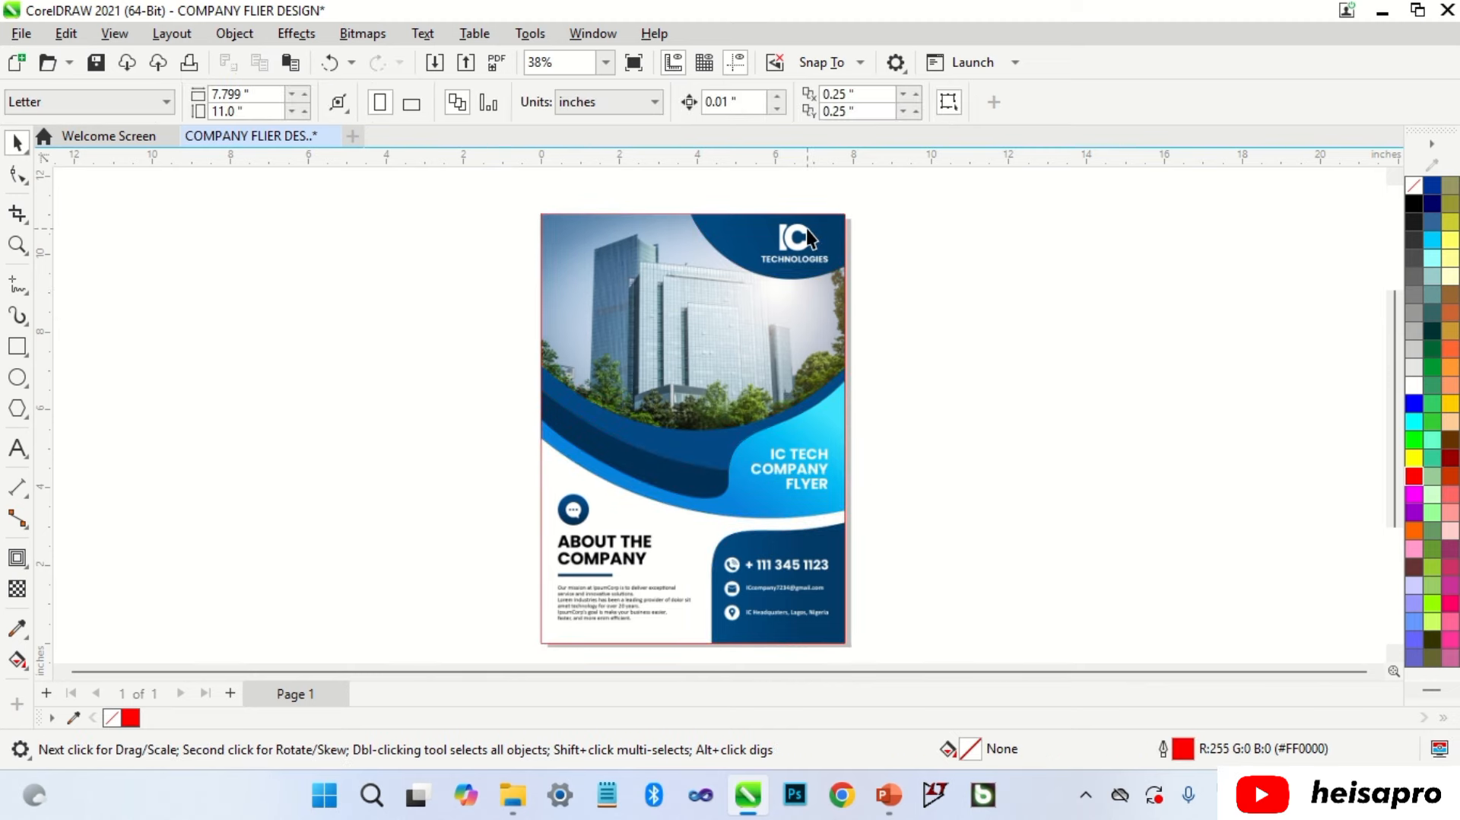
# Step: Zoom in on the logo and start a text object beside the flyer
pyautogui.scroll(5, 806, 217)
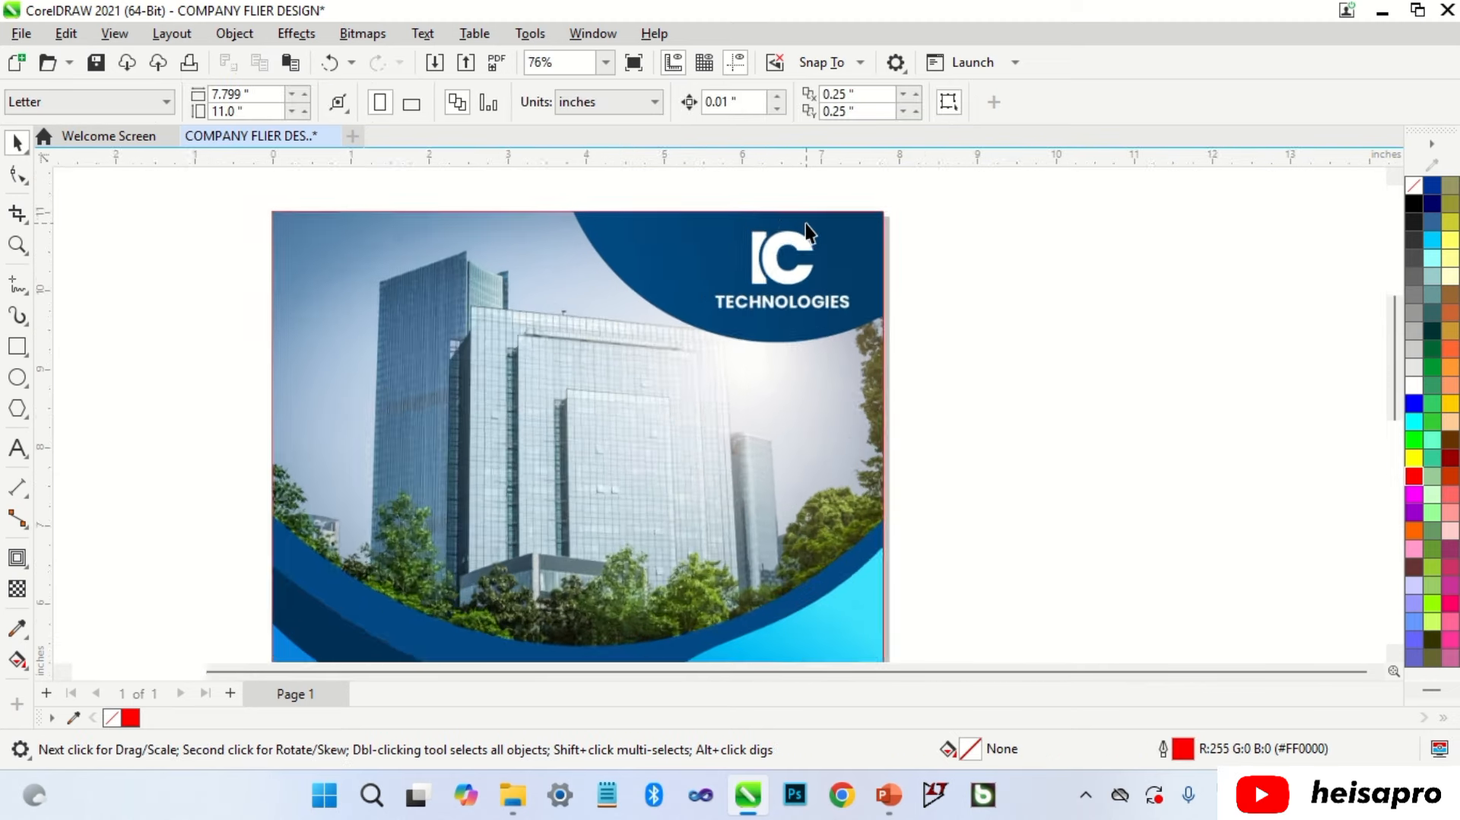
pyautogui.scroll(3, 747, 212)
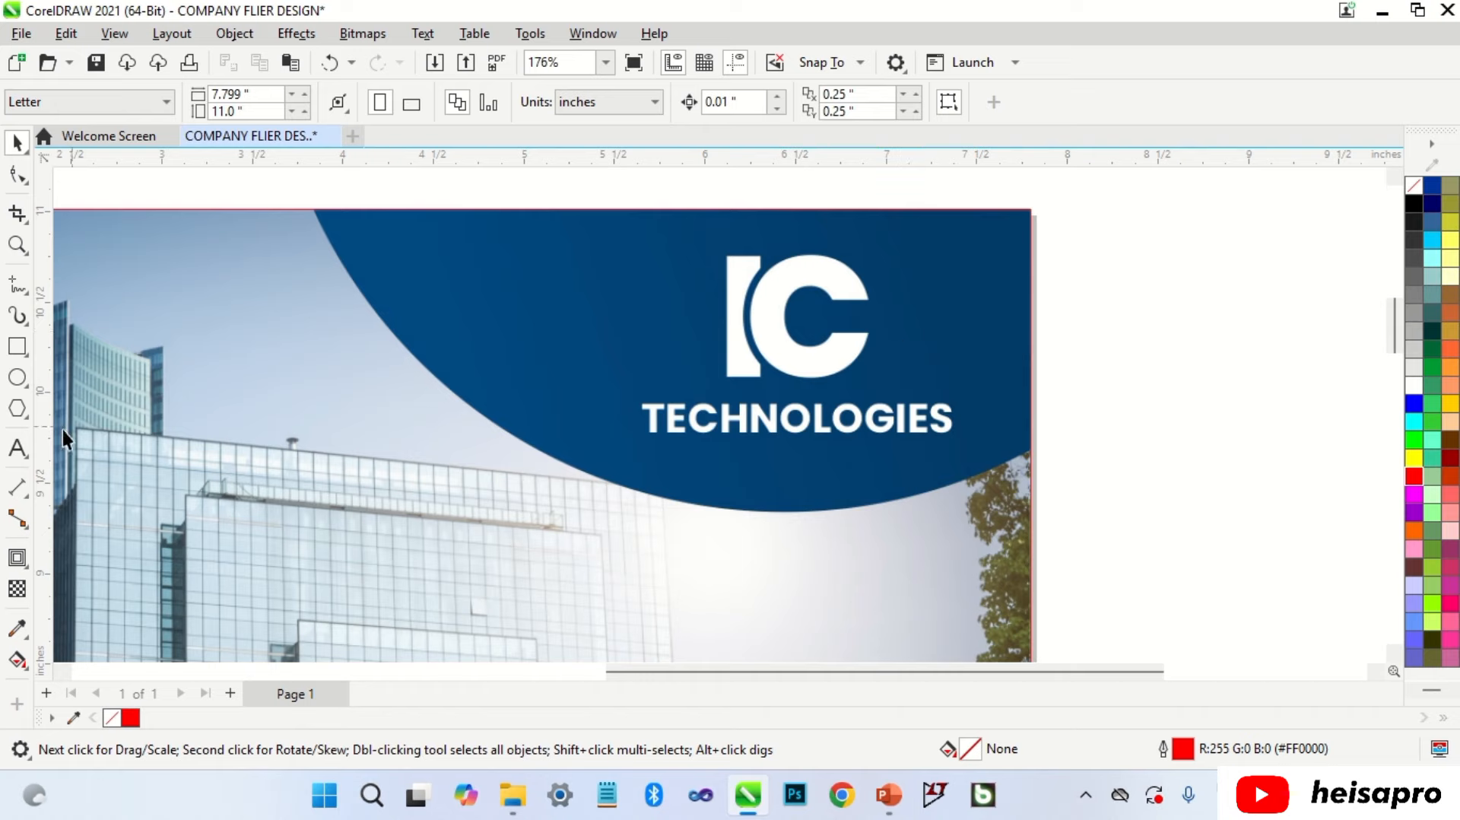
pyautogui.click(16, 447)
pyautogui.click(1114, 312)
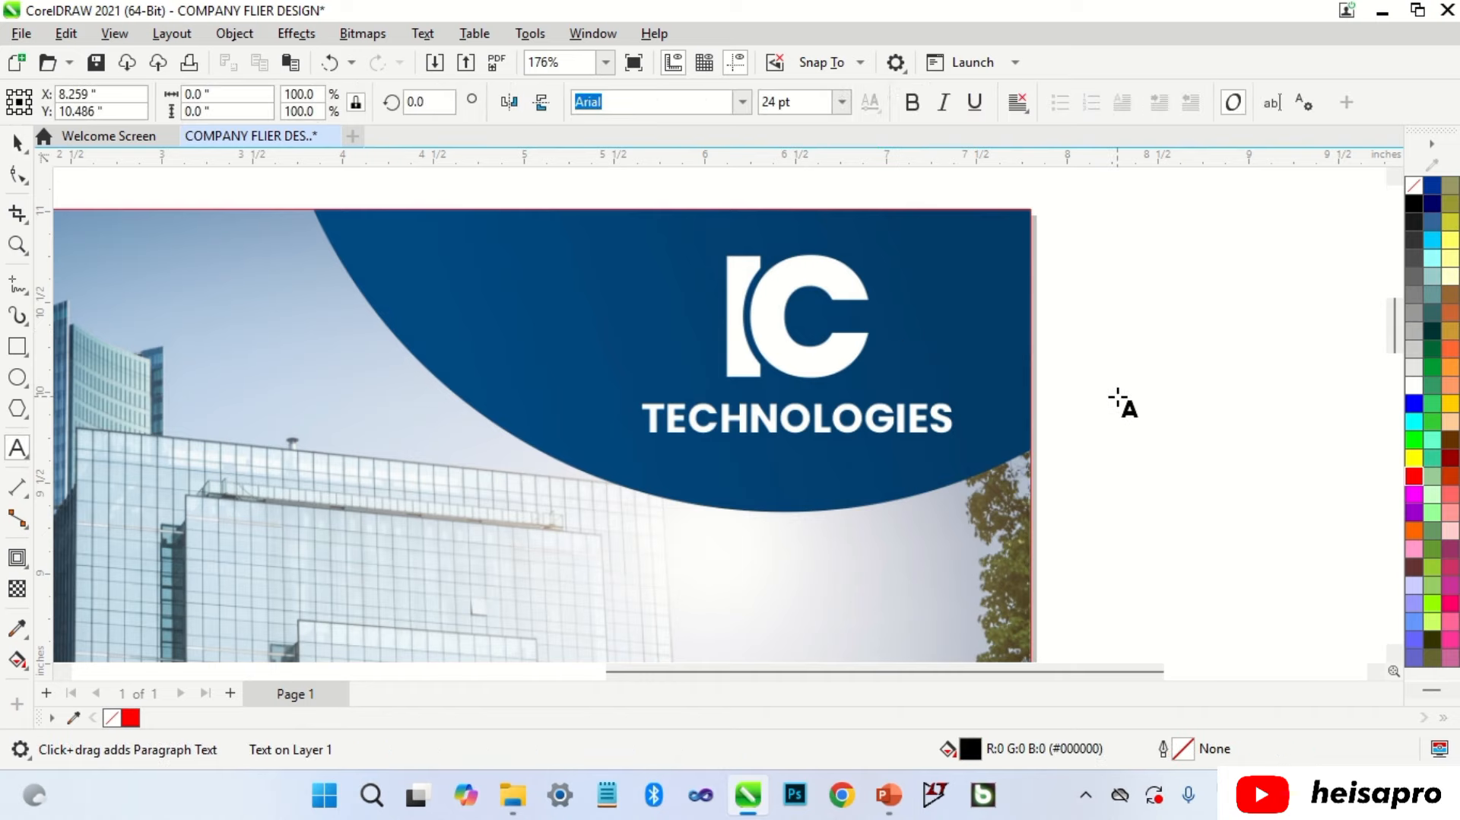
# Step: Type IC and set it in Poppins ExtraBold
pyautogui.write('IC')
pyautogui.hotkey('ctrl', 'space')
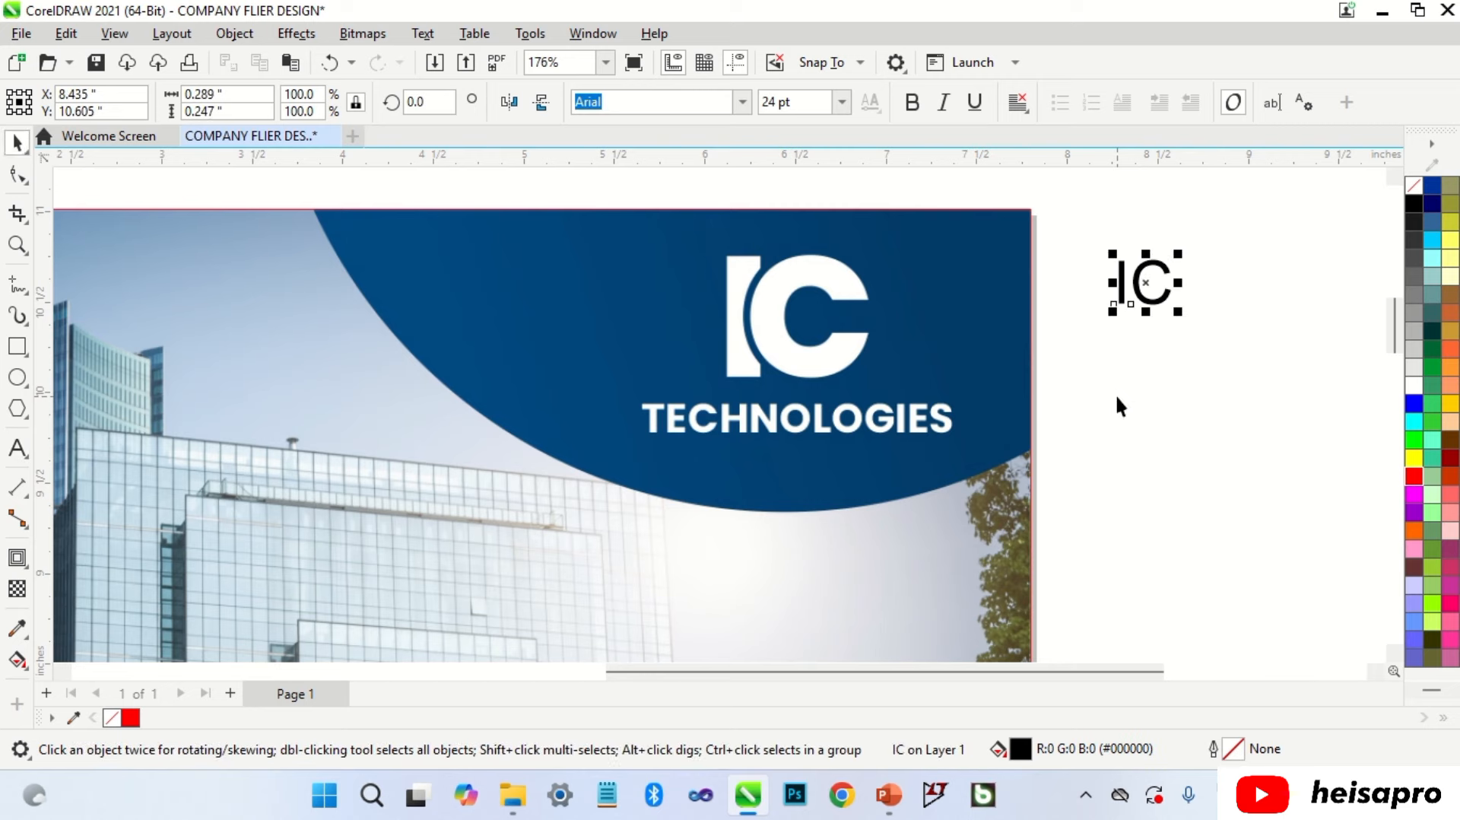
pyautogui.click(741, 102)
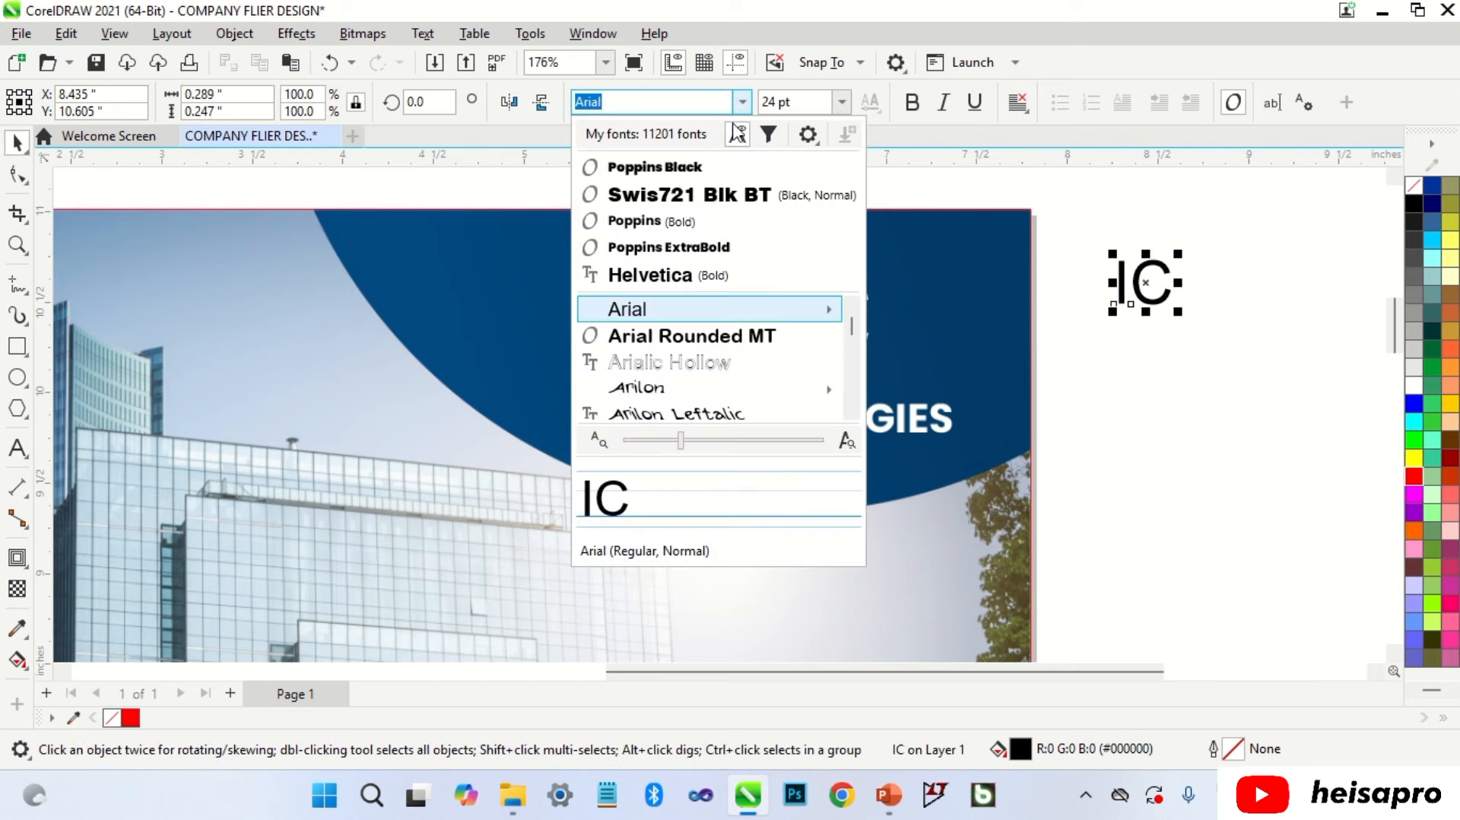
pyautogui.click(669, 247)
# Step: Move IC onto the logo with no fill, a black outline, and enlarged size
pyautogui.moveTo(1149, 283); pyautogui.dragTo(755, 280)
pyautogui.click(1409, 185)
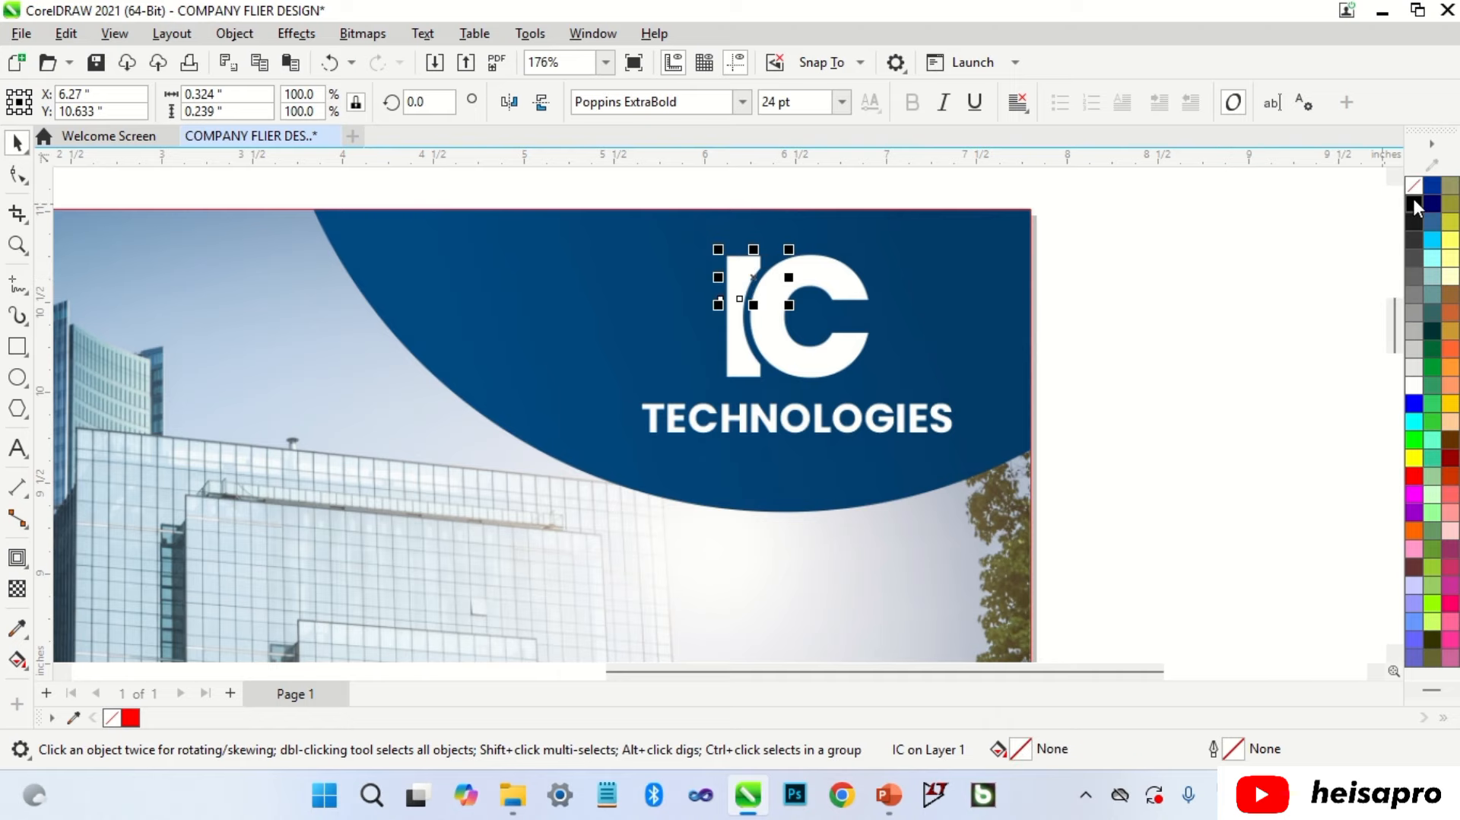
pyautogui.rightClick(1413, 200)
pyautogui.moveTo(789, 304)
pyautogui.mouseDown()
pyautogui.moveTo(897, 372)
pyautogui.moveTo(805, 311)
pyautogui.moveTo(815, 316)
pyautogui.mouseUp()
pyautogui.scroll(2, 817, 270)
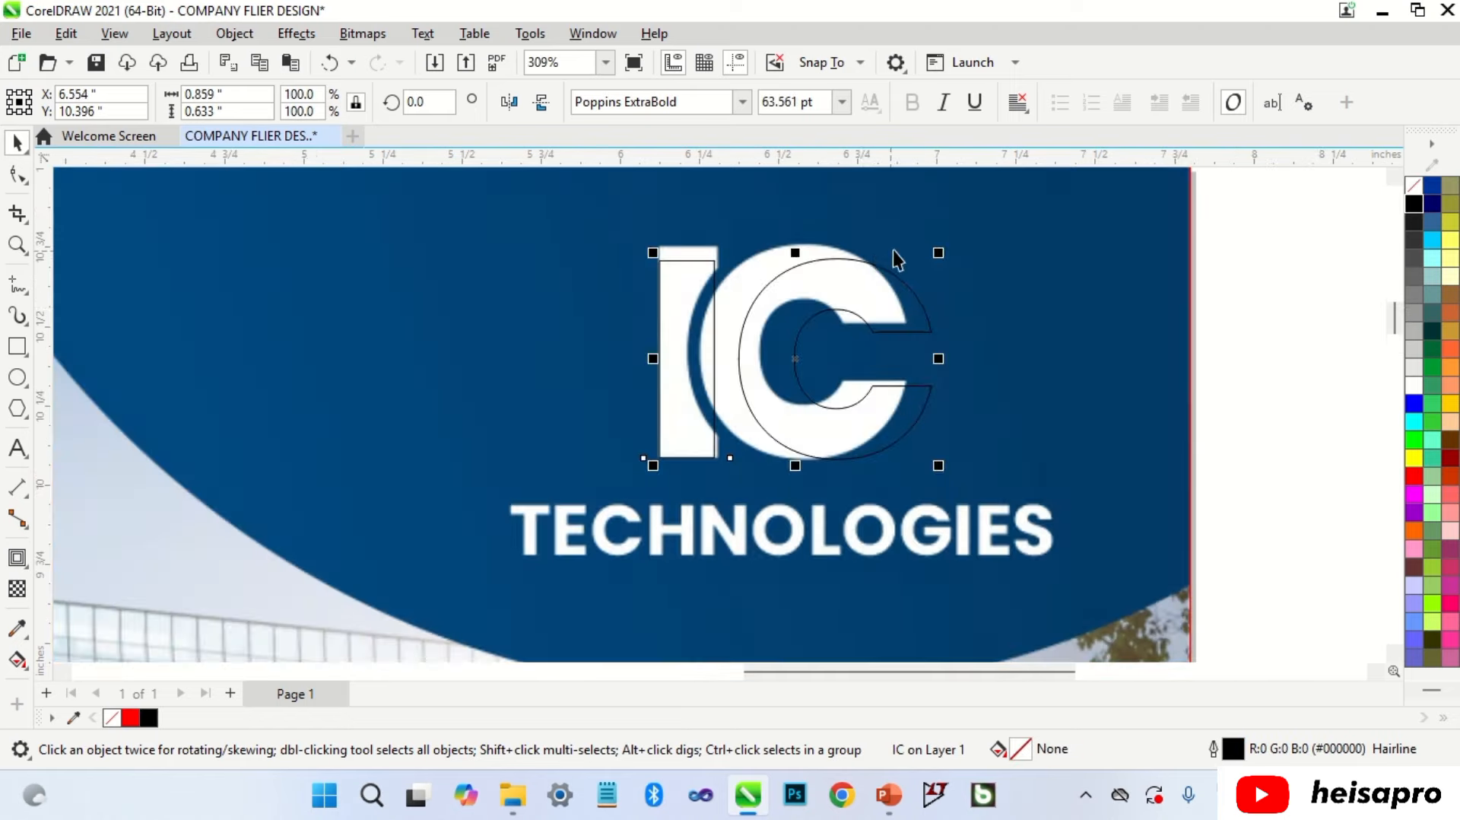
# Step: Enlarge IC, break it into separate I and C curves, and align the C over the reference C
pyautogui.moveTo(939, 252)
pyautogui.mouseDown()
pyautogui.moveTo(965, 247)
pyautogui.moveTo(961, 235)
pyautogui.mouseUp()
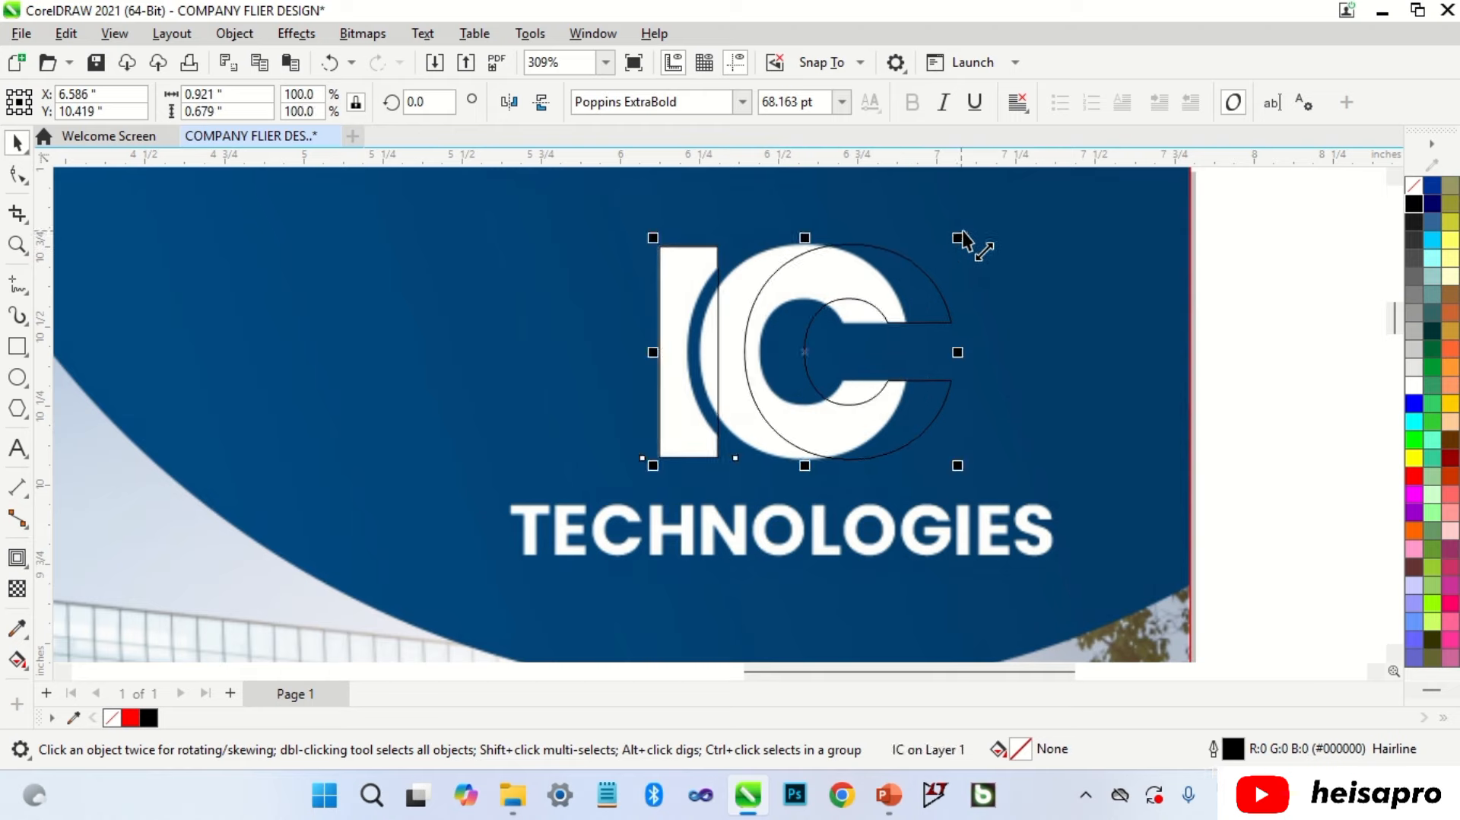
pyautogui.hotkey('ctrl', 'k')
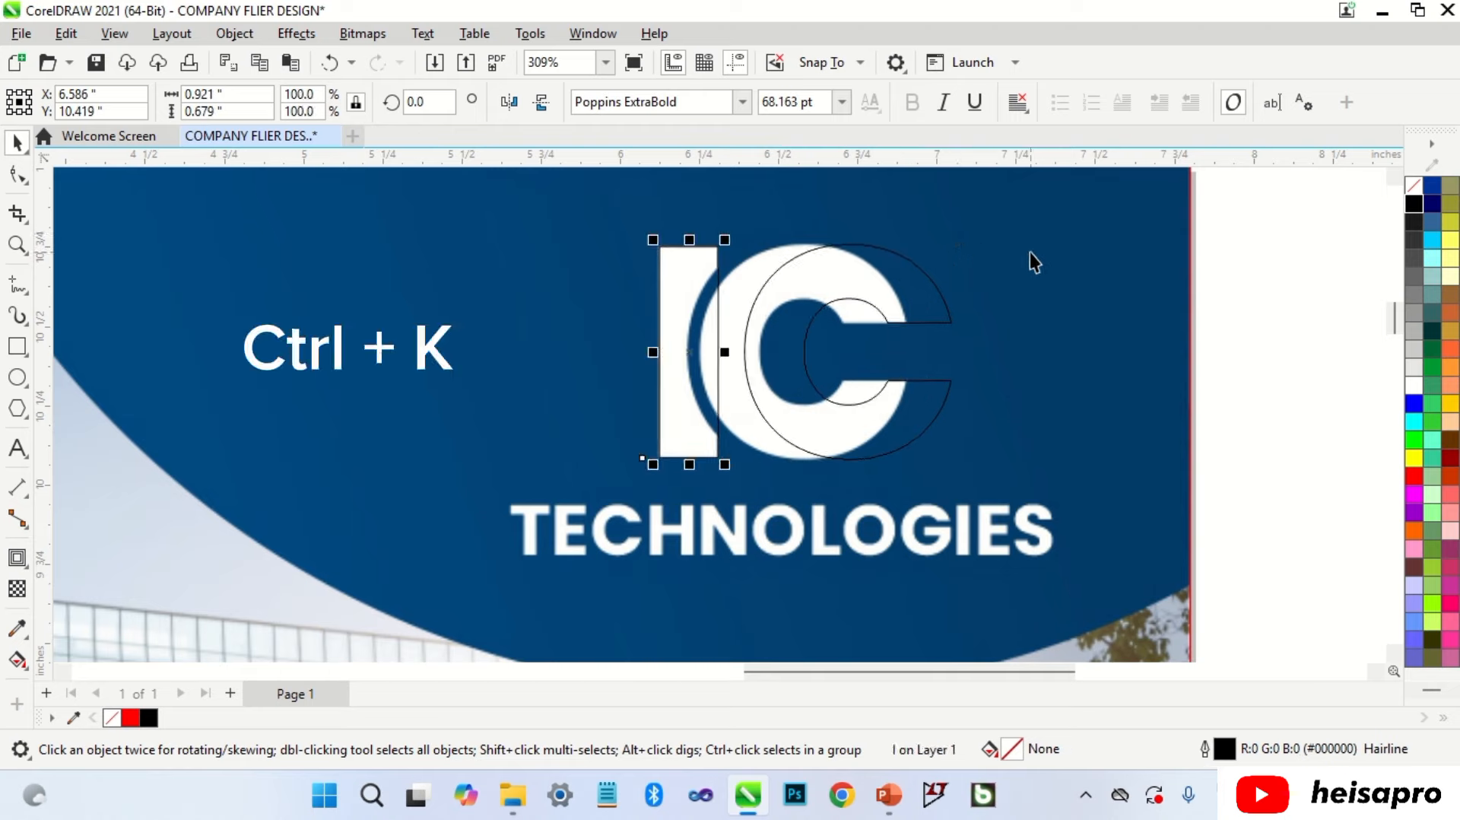
pyautogui.keyDown('shift'); pyautogui.click(899, 271); pyautogui.keyUp('shift')
pyautogui.hotkey('ctrl', 'q')
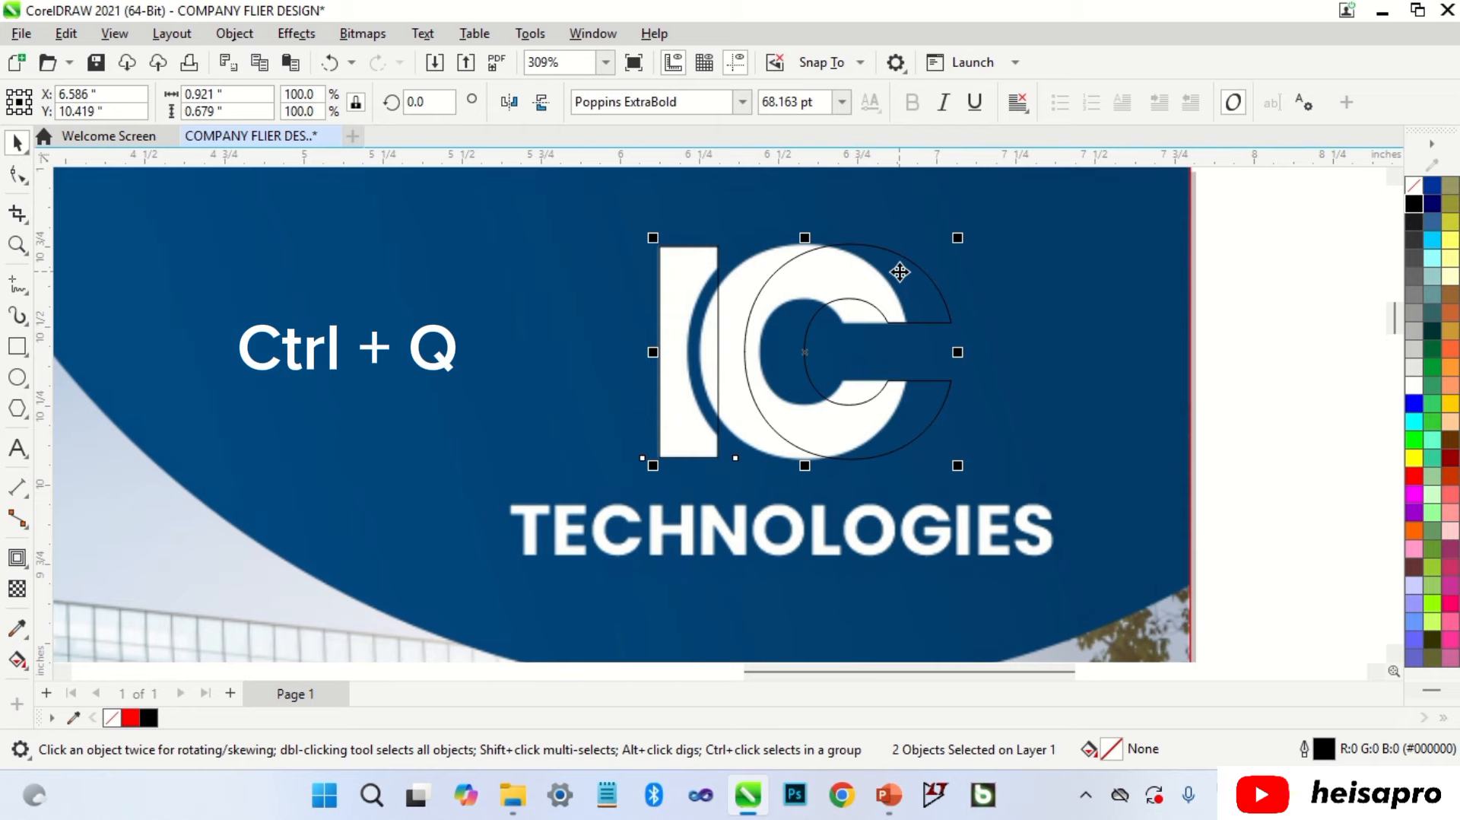
pyautogui.click(1296, 300)
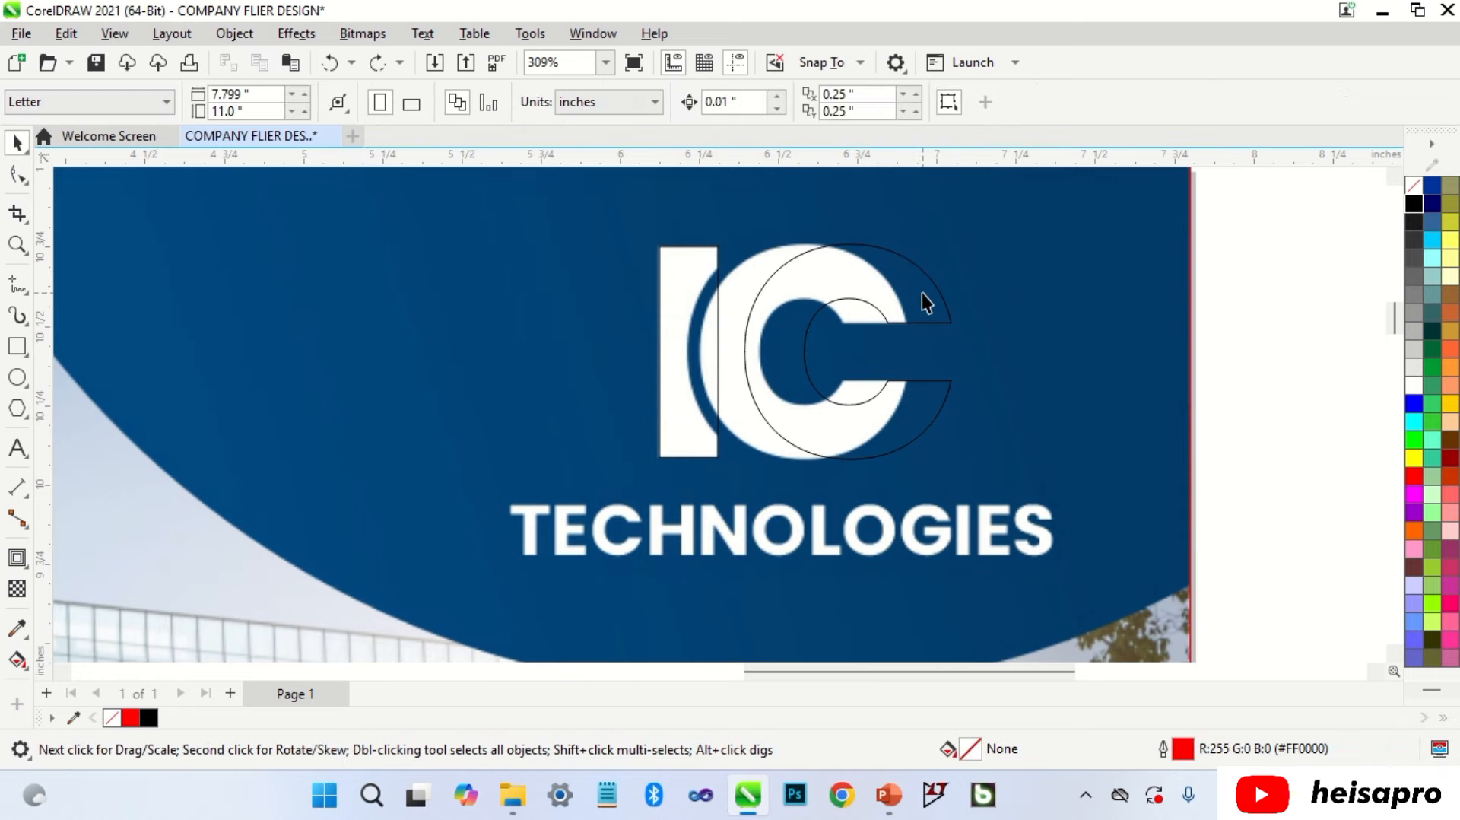
pyautogui.moveTo(922, 294); pyautogui.dragTo(875, 290)
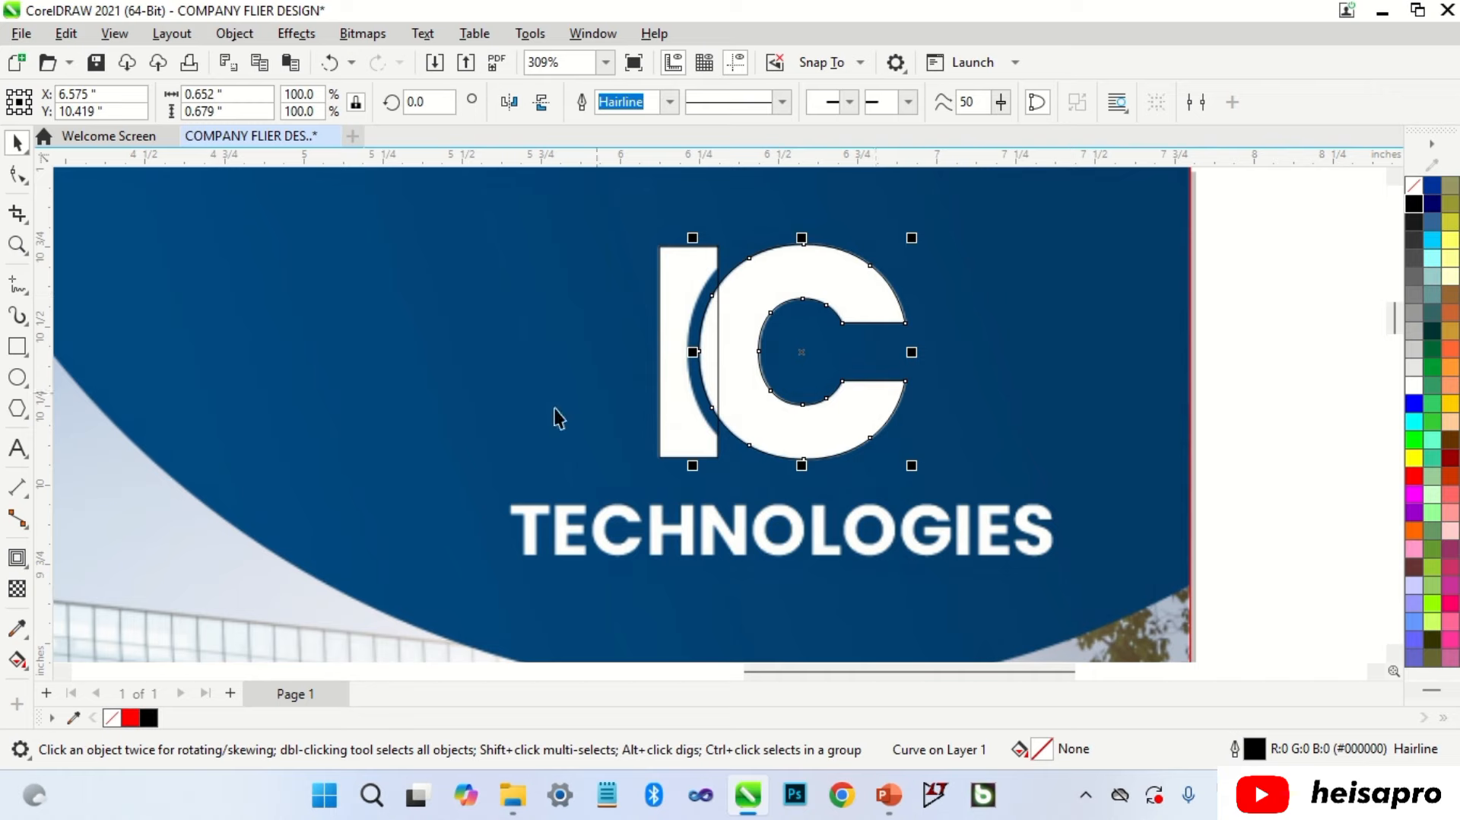
# Step: Add a 0.04" outside contour around the C and break the ring apart
pyautogui.click(18, 558)
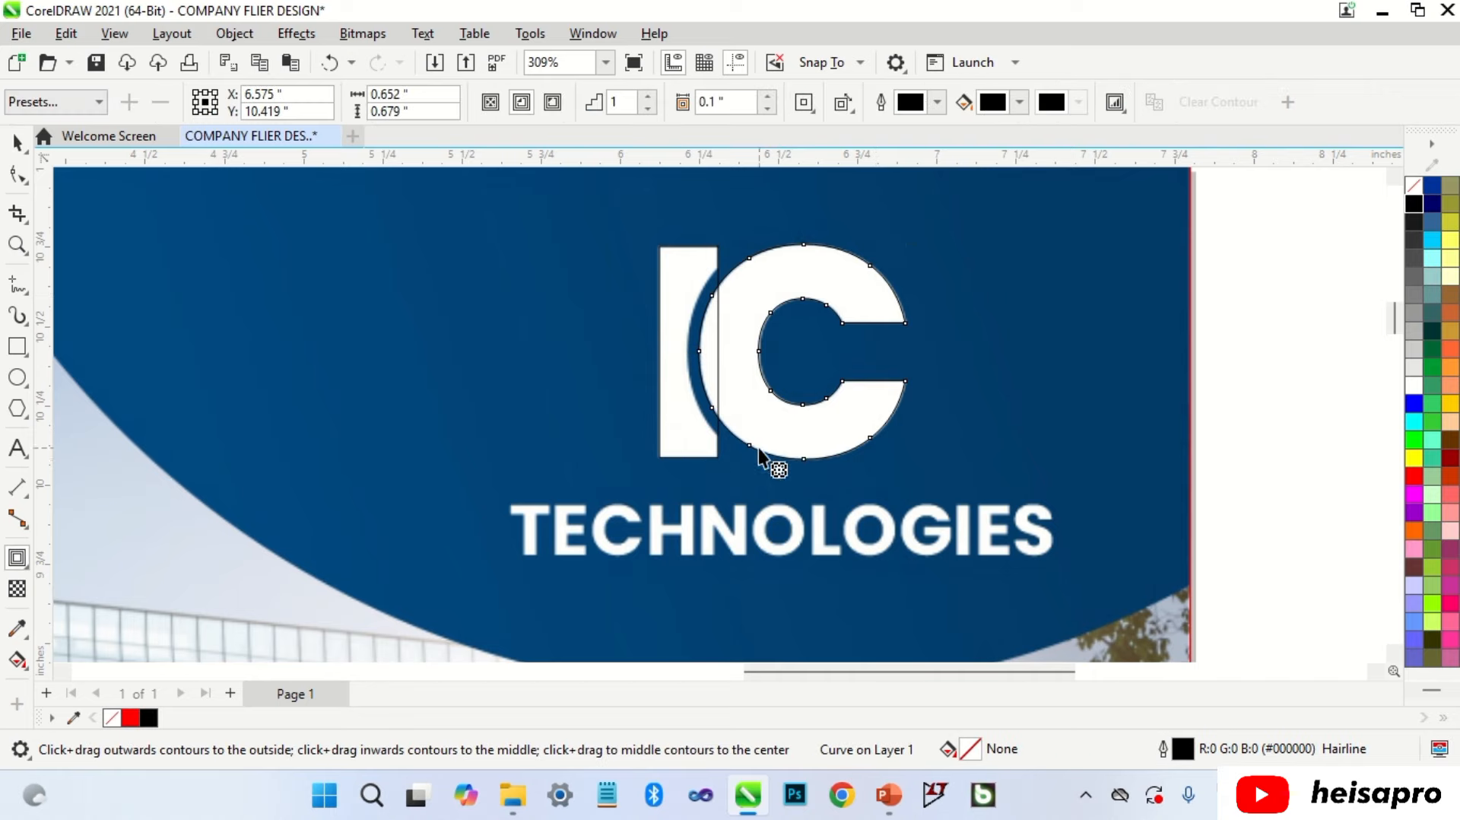
pyautogui.moveTo(760, 450); pyautogui.dragTo(733, 473)
pyautogui.press('space')
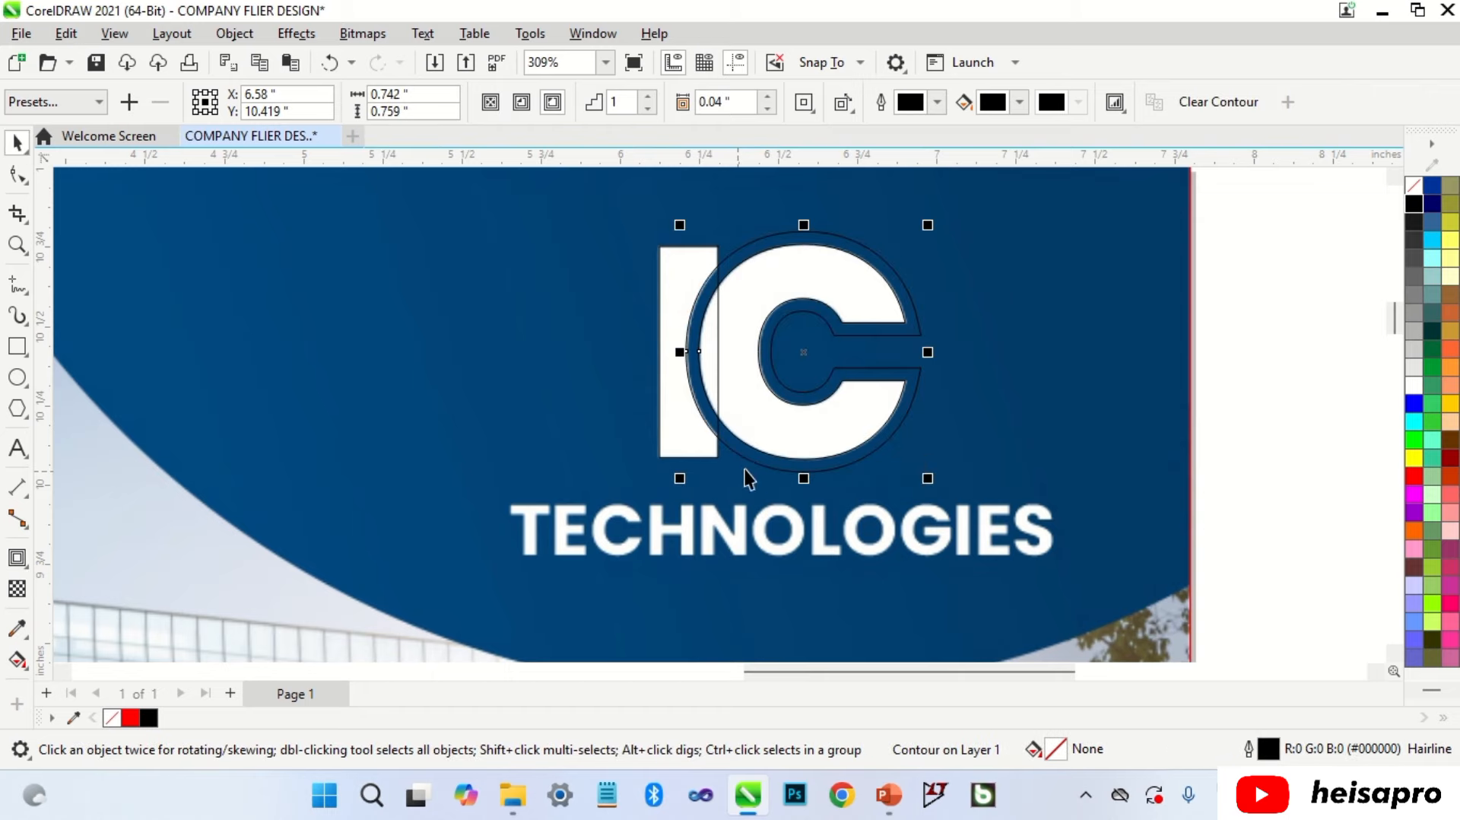
pyautogui.hotkey('ctrl', 'k')
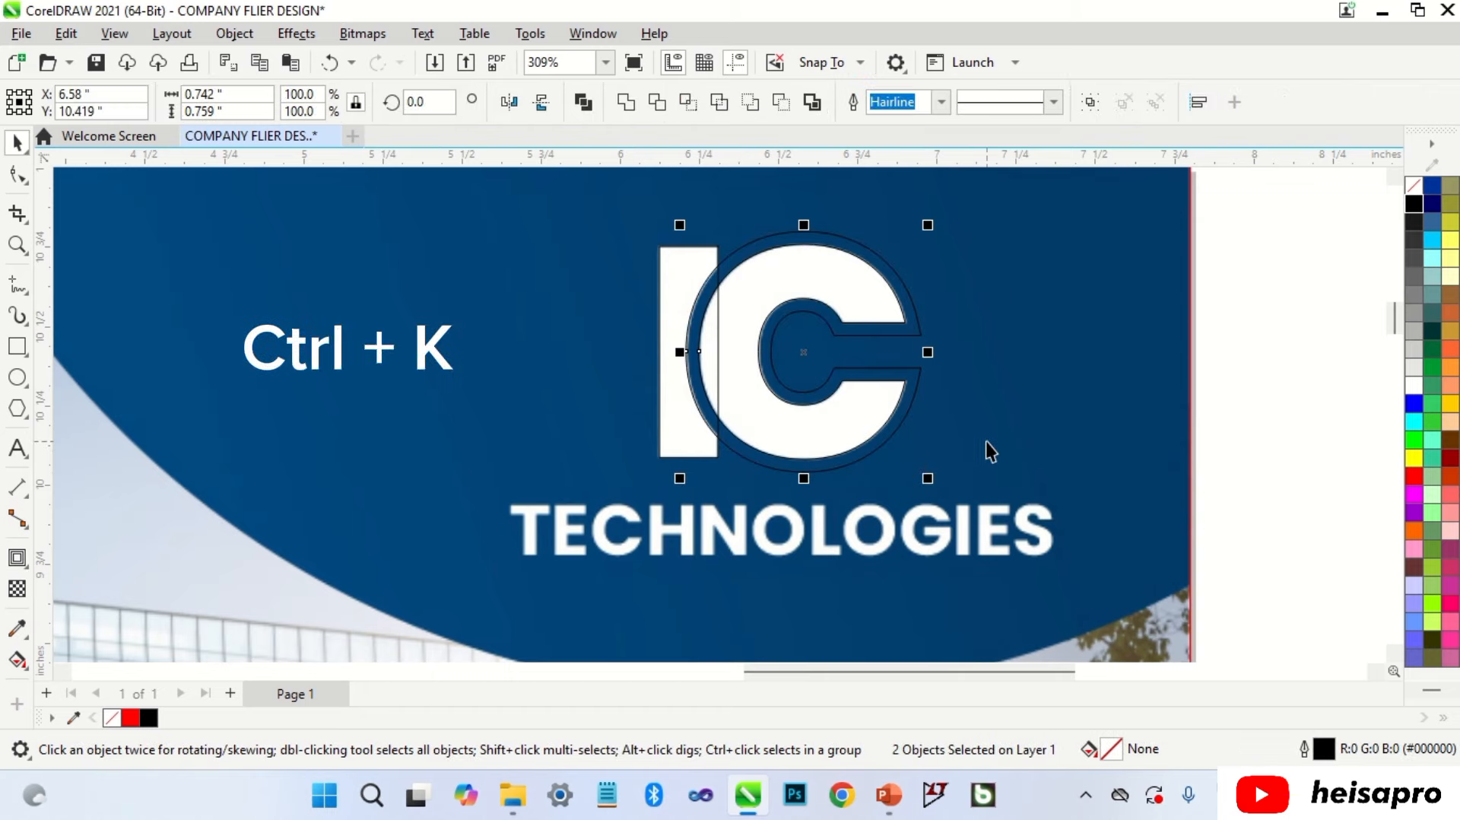
# Step: Trim the I with the contour ring, then delete the leftover ring
pyautogui.click(982, 430)
pyautogui.click(914, 385)
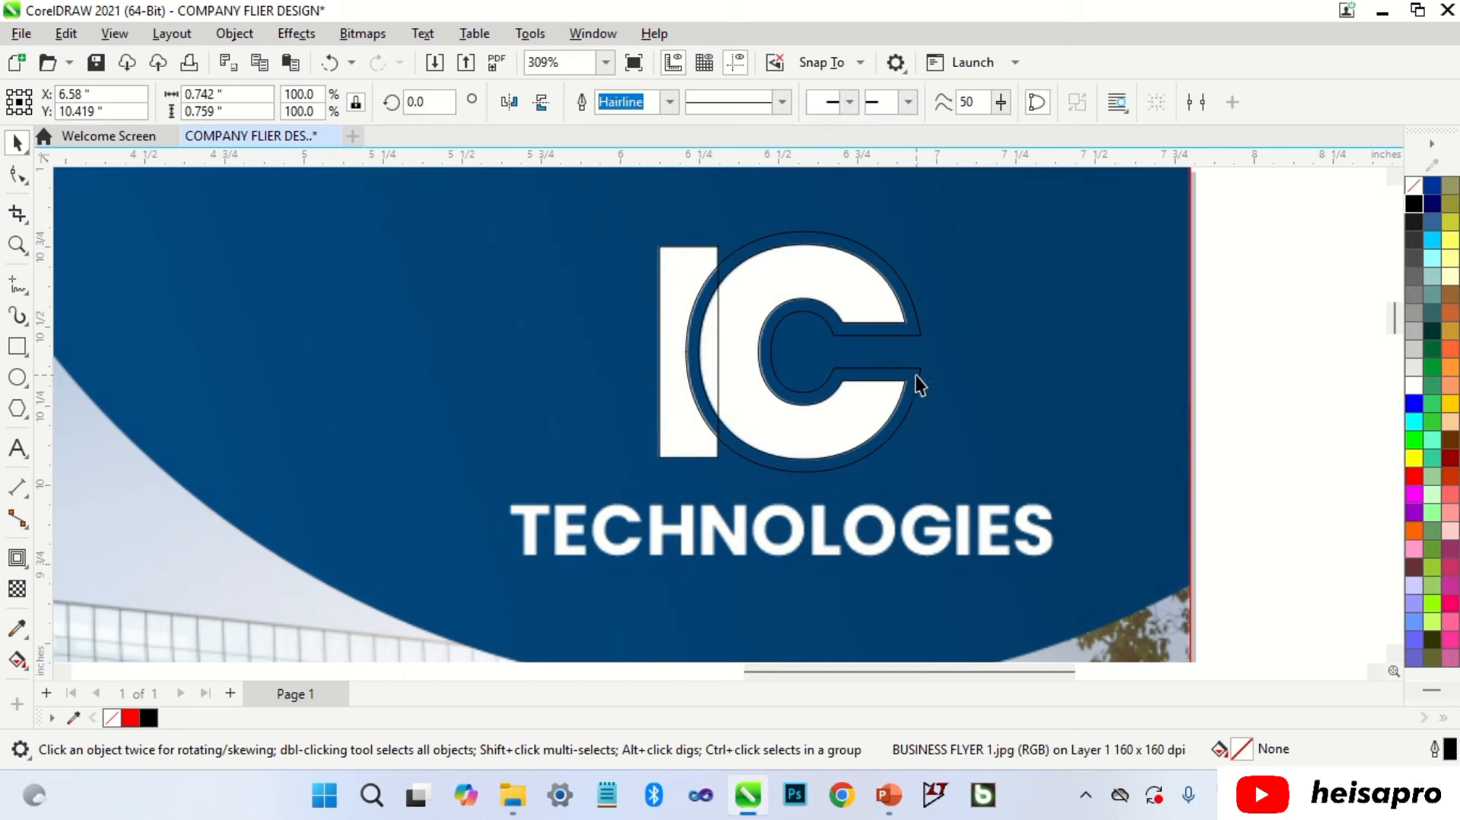
pyautogui.keyDown('shift'); pyautogui.click(689, 252); pyautogui.keyUp('shift')
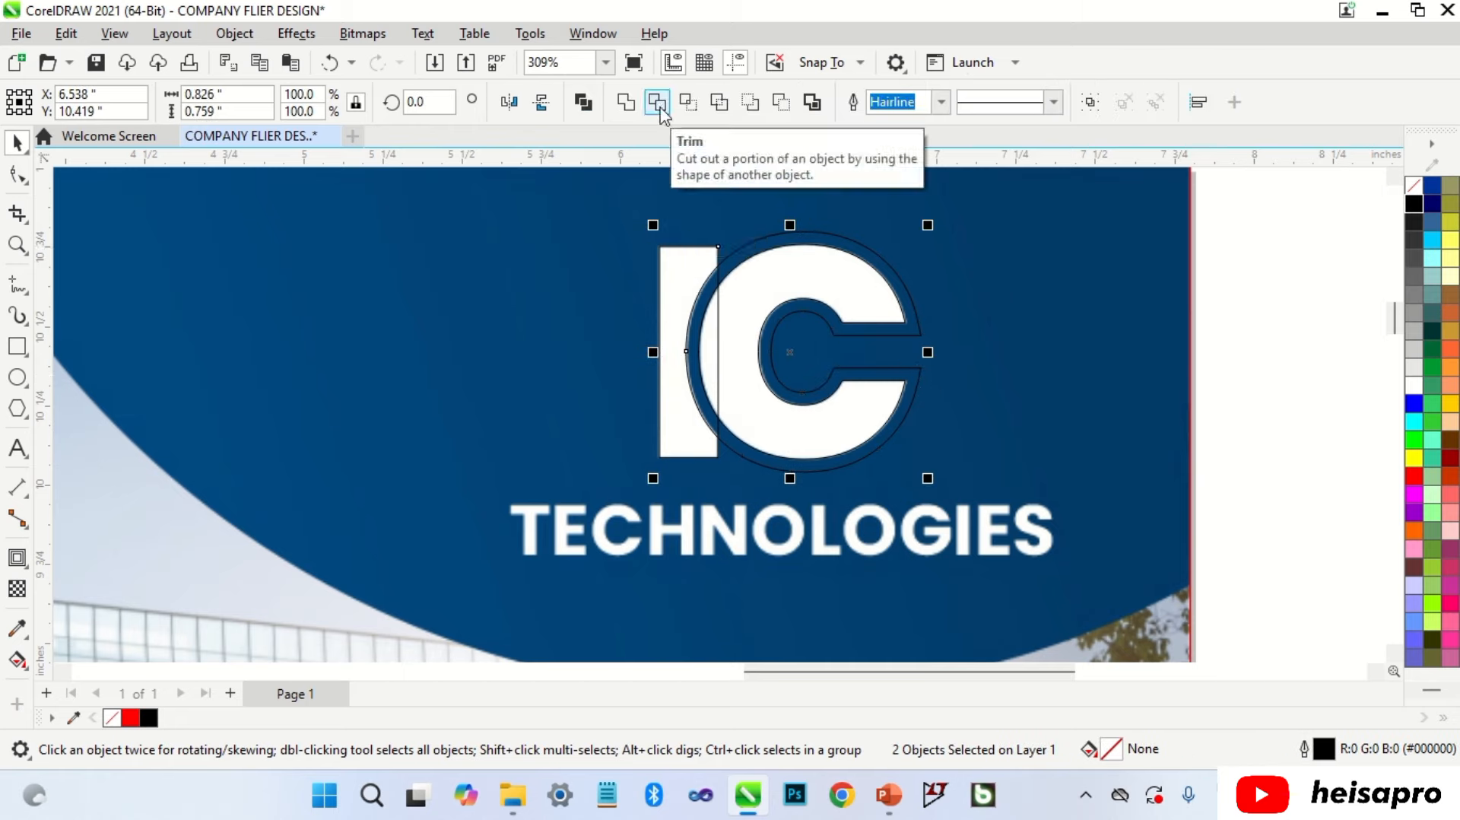
pyautogui.click(659, 107)
pyautogui.click(893, 238)
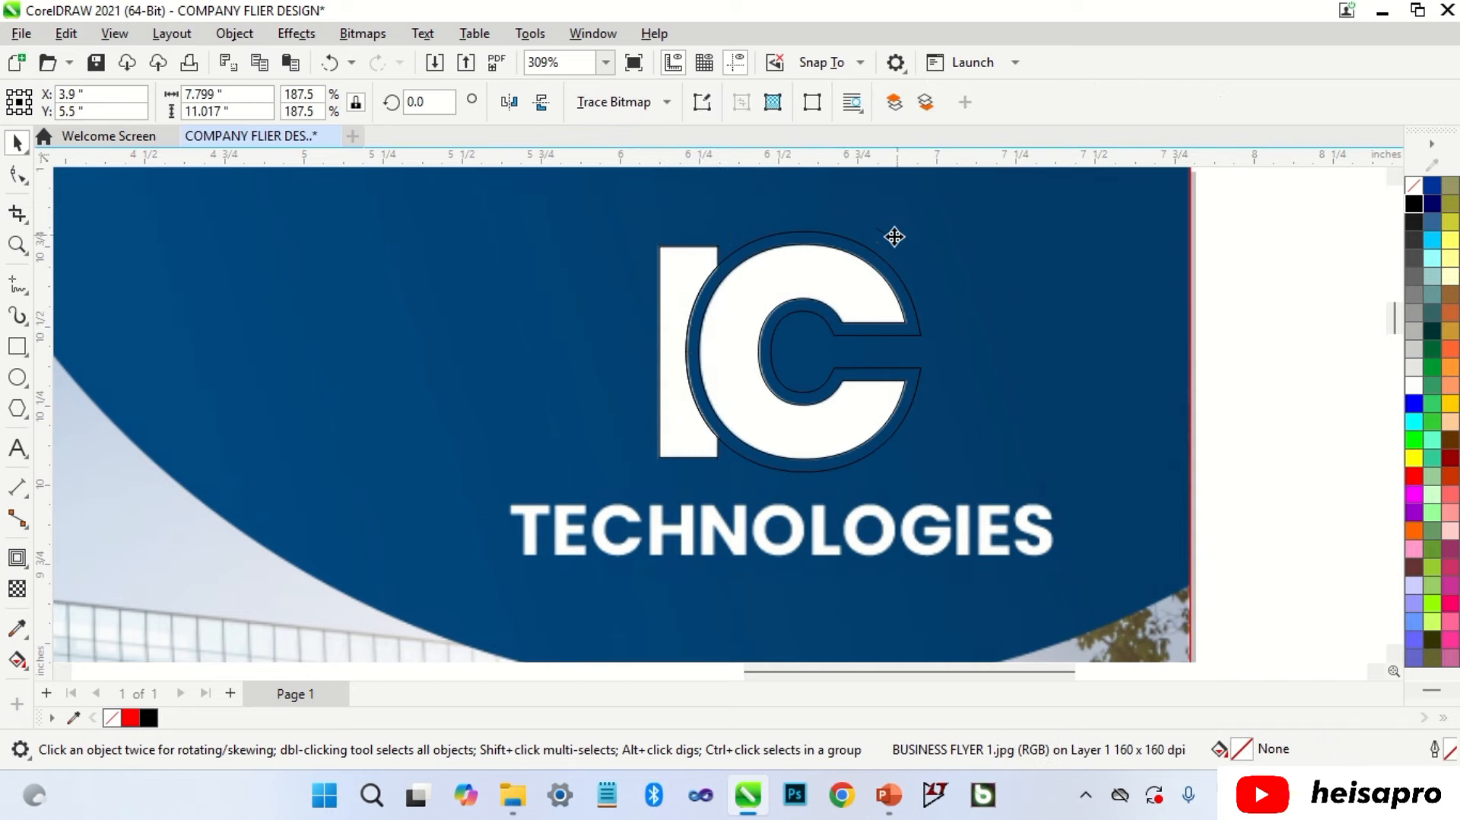
pyautogui.click(874, 257)
pyautogui.press('Delete')
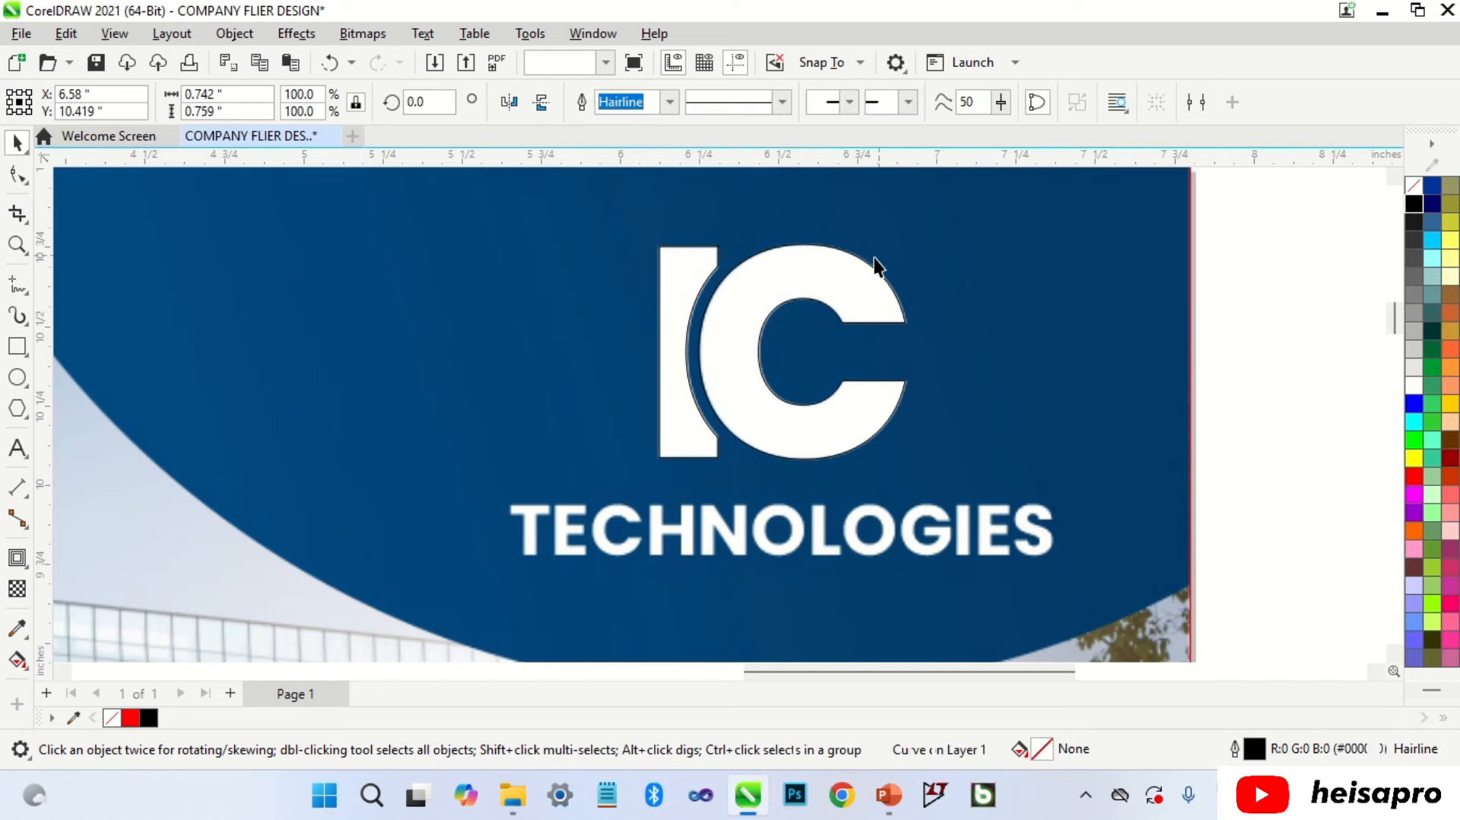
# Step: Combine the I and C into one shape and fill it black
pyautogui.click(865, 301)
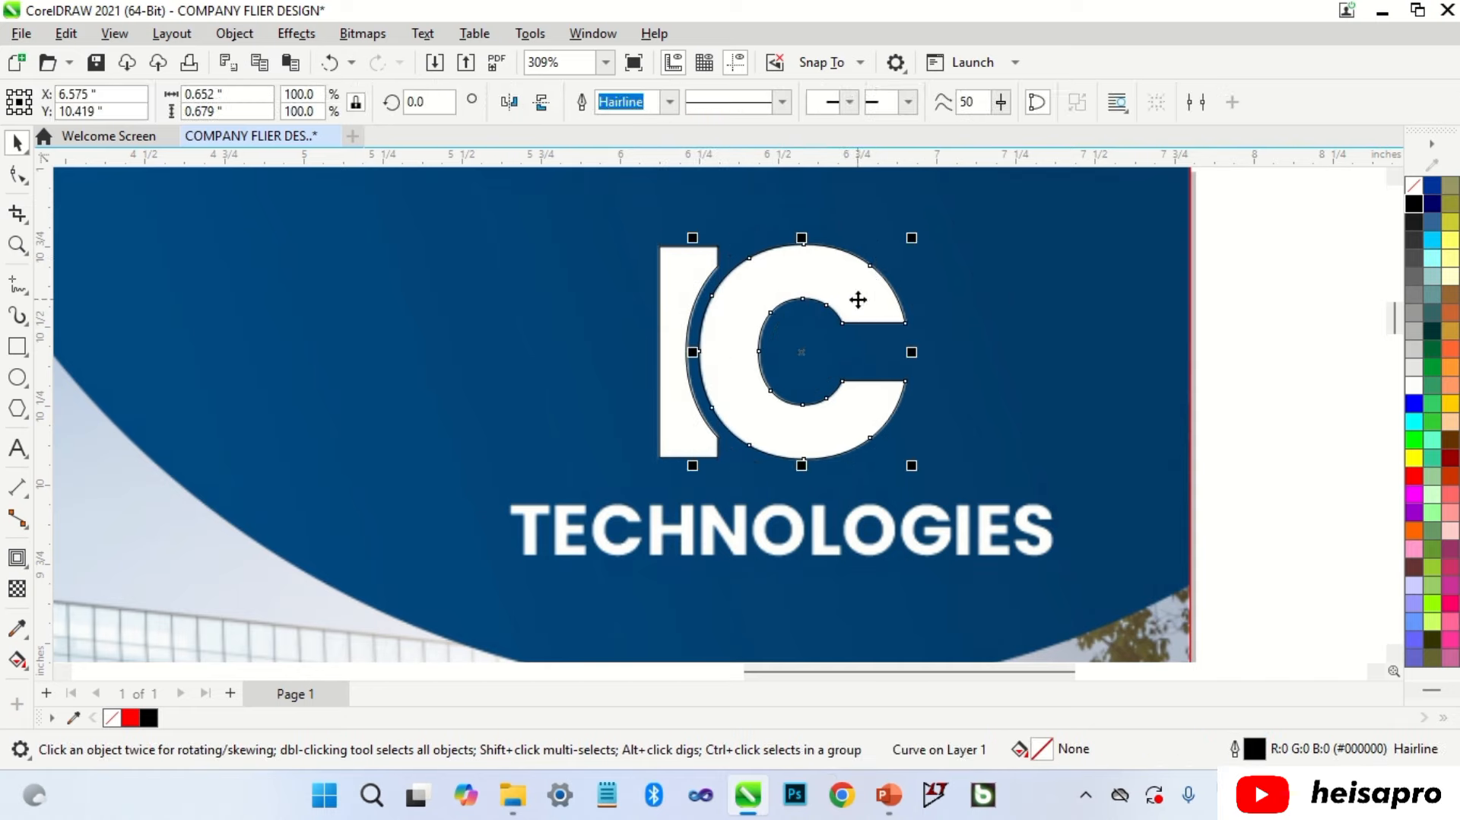
pyautogui.keyDown('shift'); pyautogui.click(677, 294); pyautogui.keyUp('shift')
pyautogui.hotkey('ctrl', 'l')
pyautogui.moveTo(860, 302); pyautogui.dragTo(555, 303)
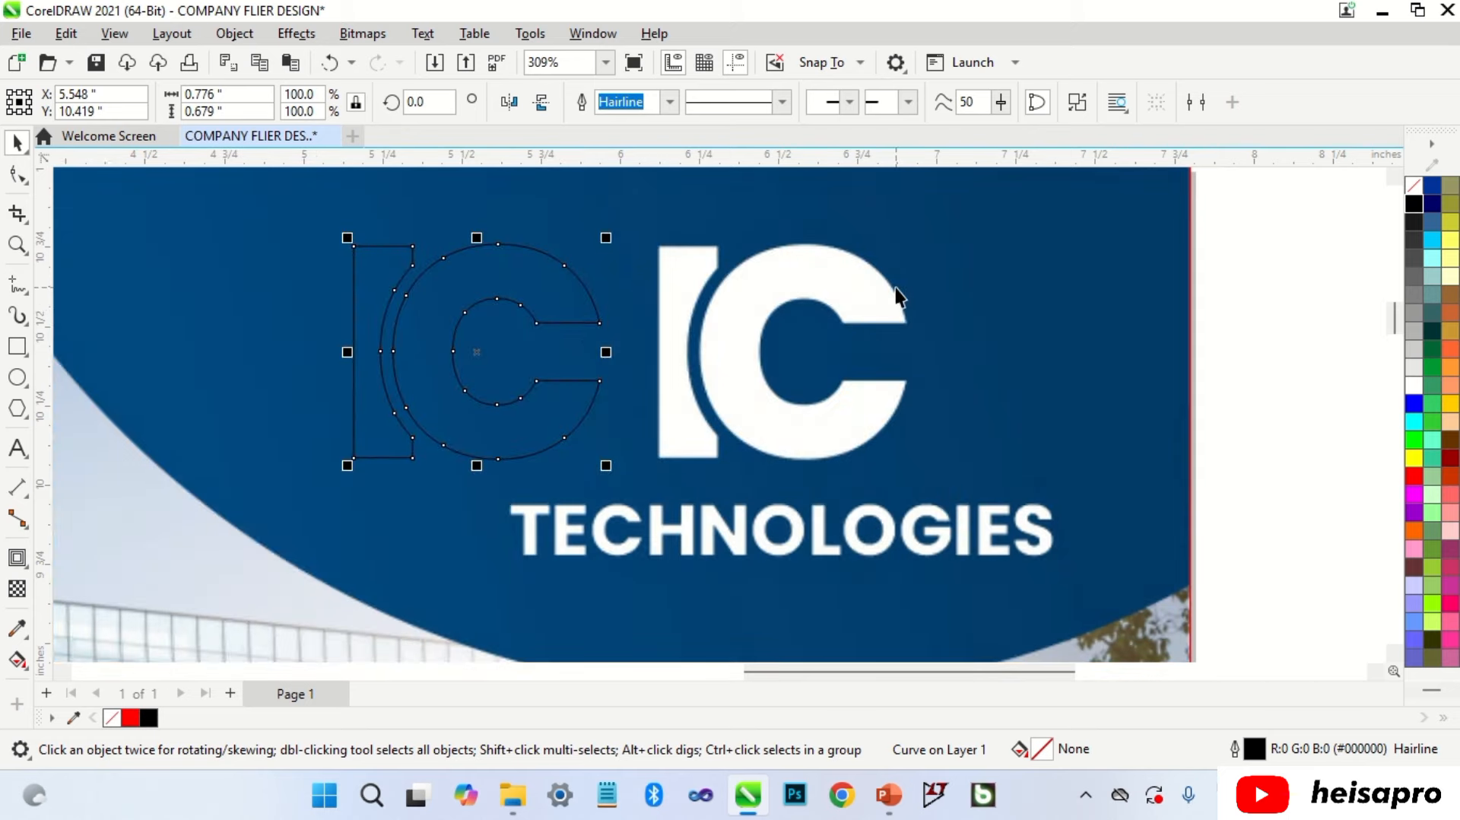
pyautogui.hotkey('ctrl', 'z')
pyautogui.click(1412, 207)
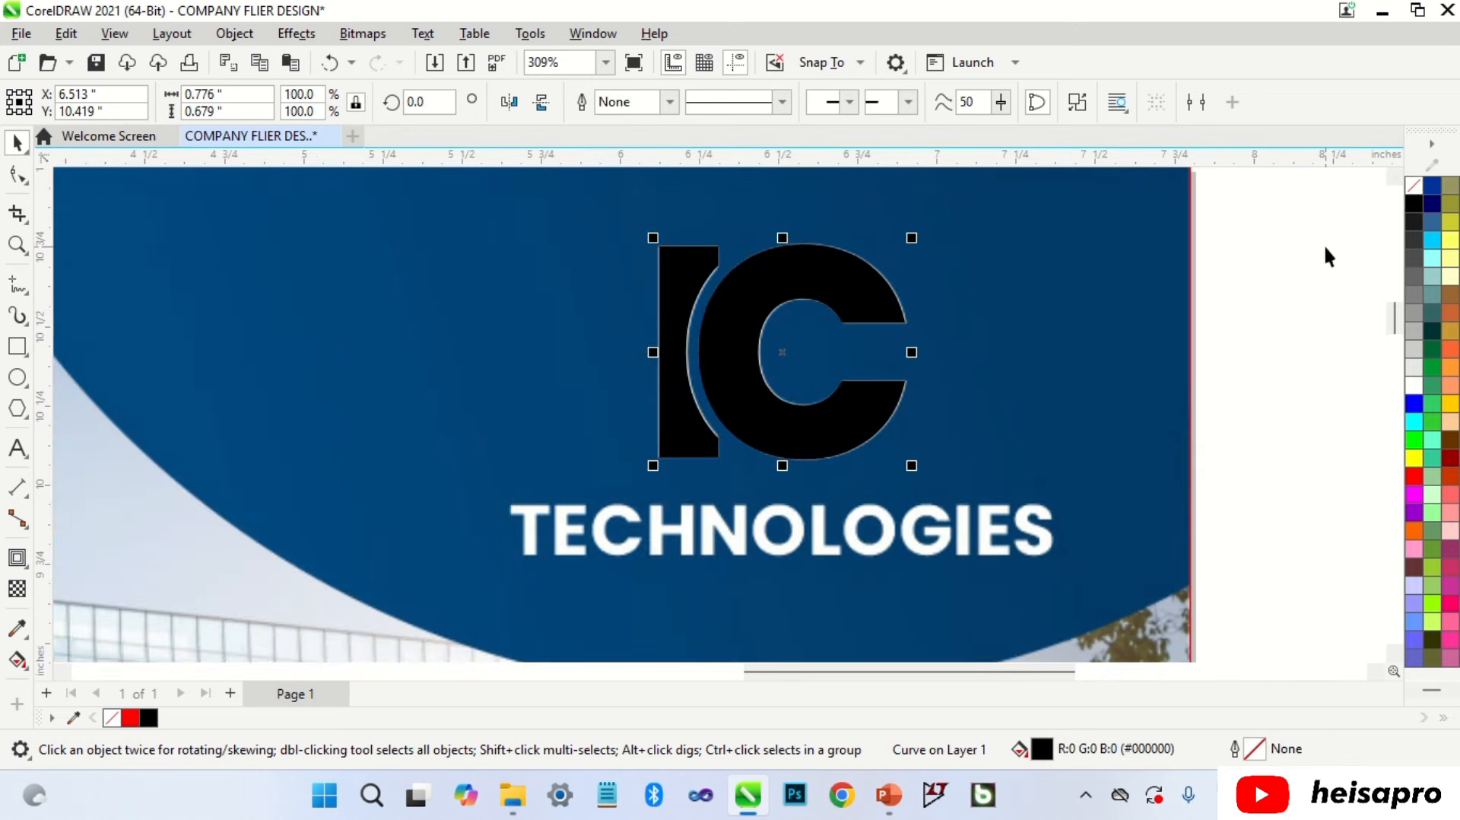
pyautogui.click(1120, 340)
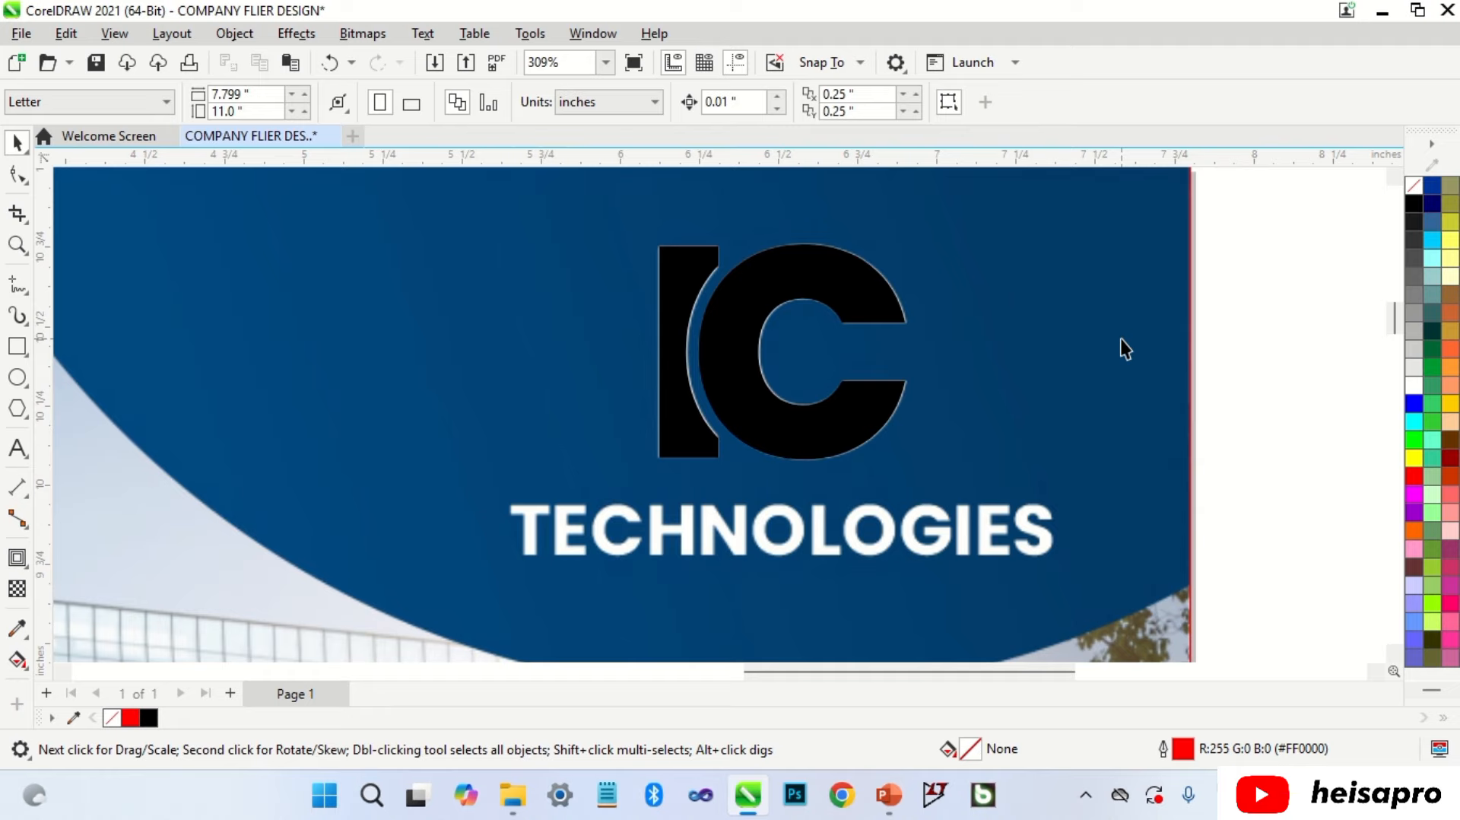
# Step: Move the black IC logo to the left of the reference logo
pyautogui.click(857, 421)
pyautogui.moveTo(857, 421); pyautogui.dragTo(532, 391)
pyautogui.click(992, 353)
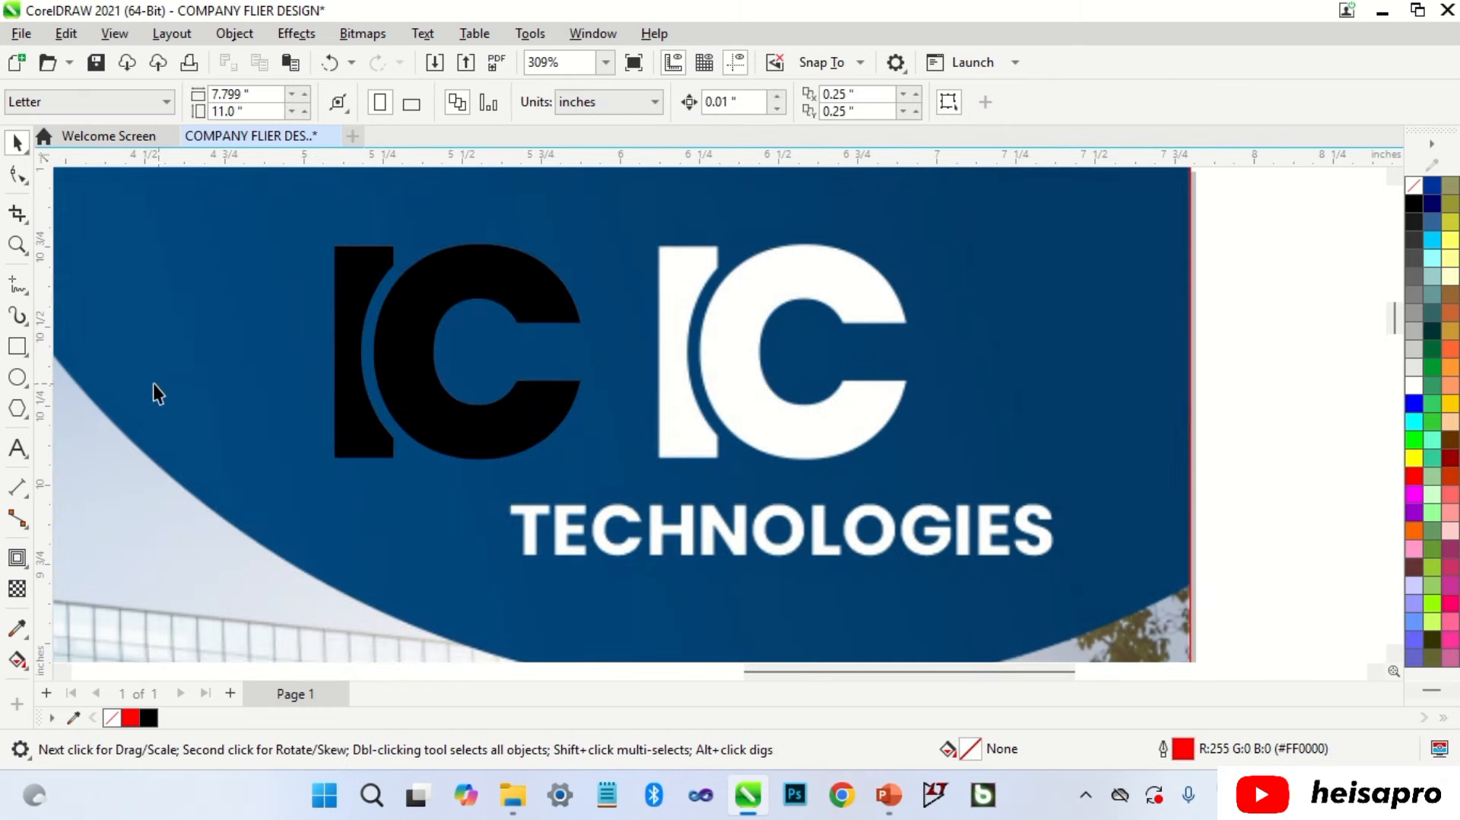
# Step: Crop the reference image to a rectangle around the white IC logo and move the piece right
pyautogui.click(17, 346)
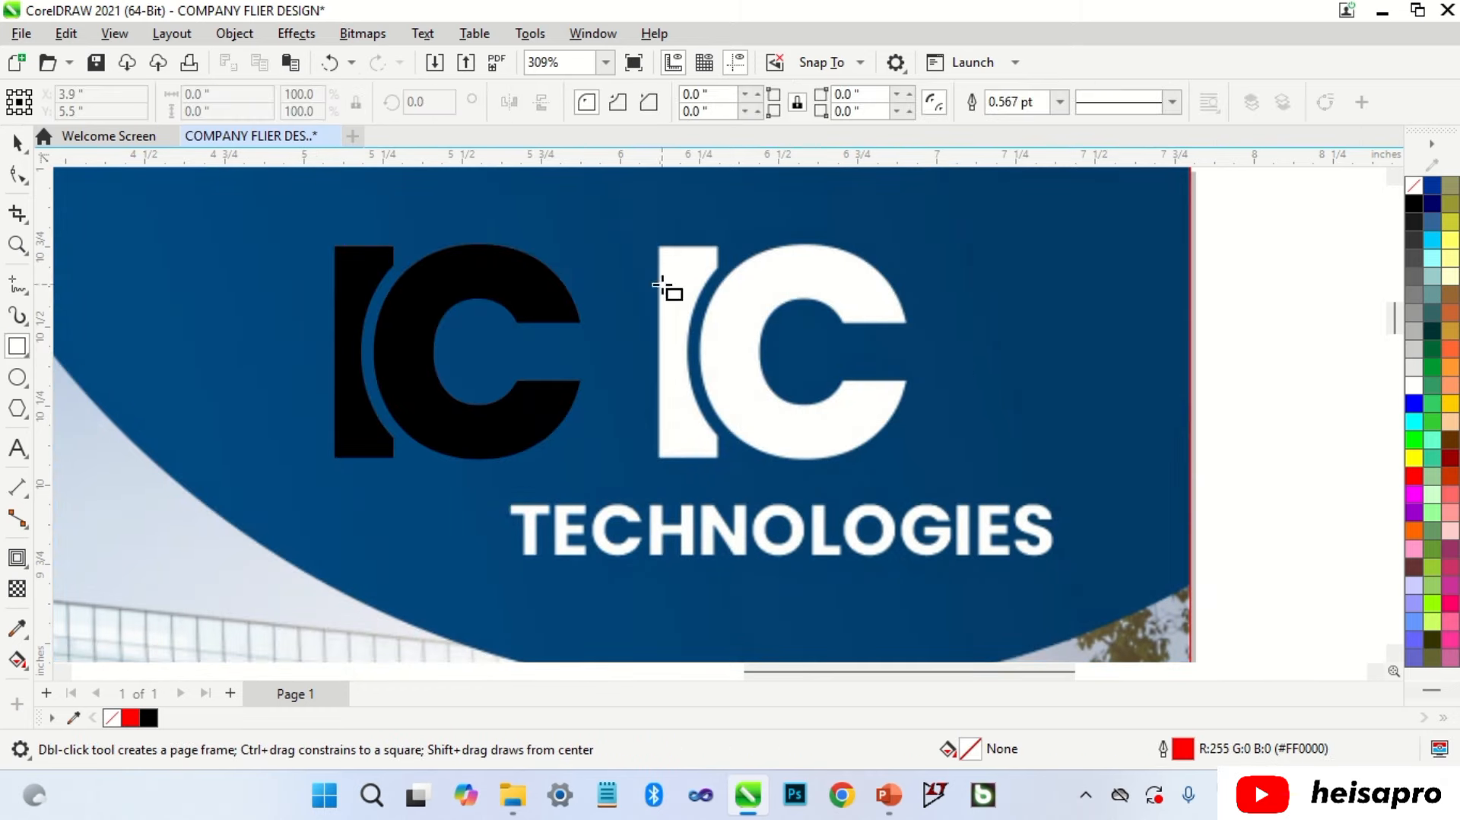
pyautogui.moveTo(620, 219); pyautogui.dragTo(948, 487)
pyautogui.press('space')
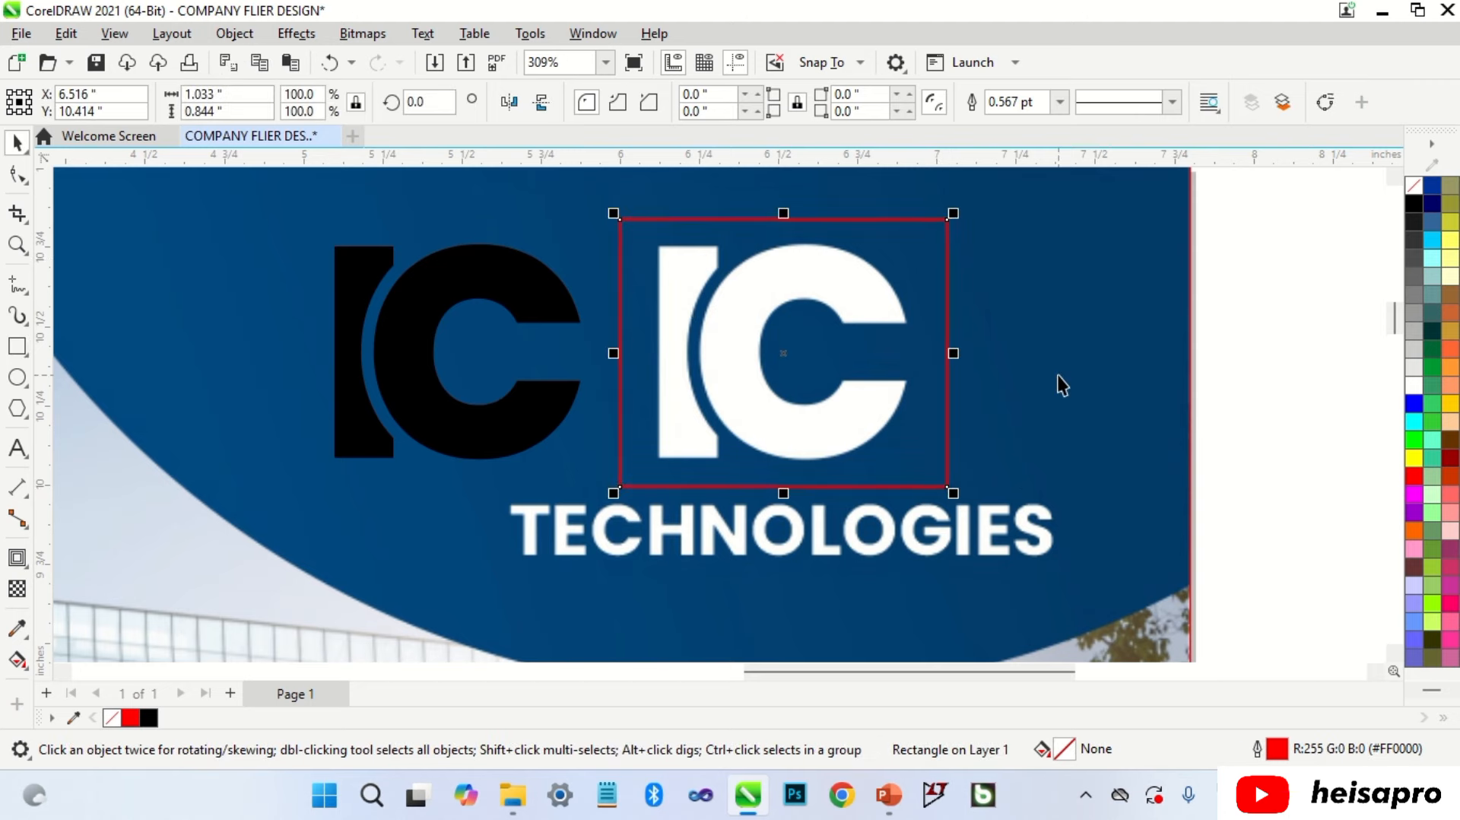
pyautogui.keyDown('shift'); pyautogui.click(1059, 380); pyautogui.keyUp('shift')
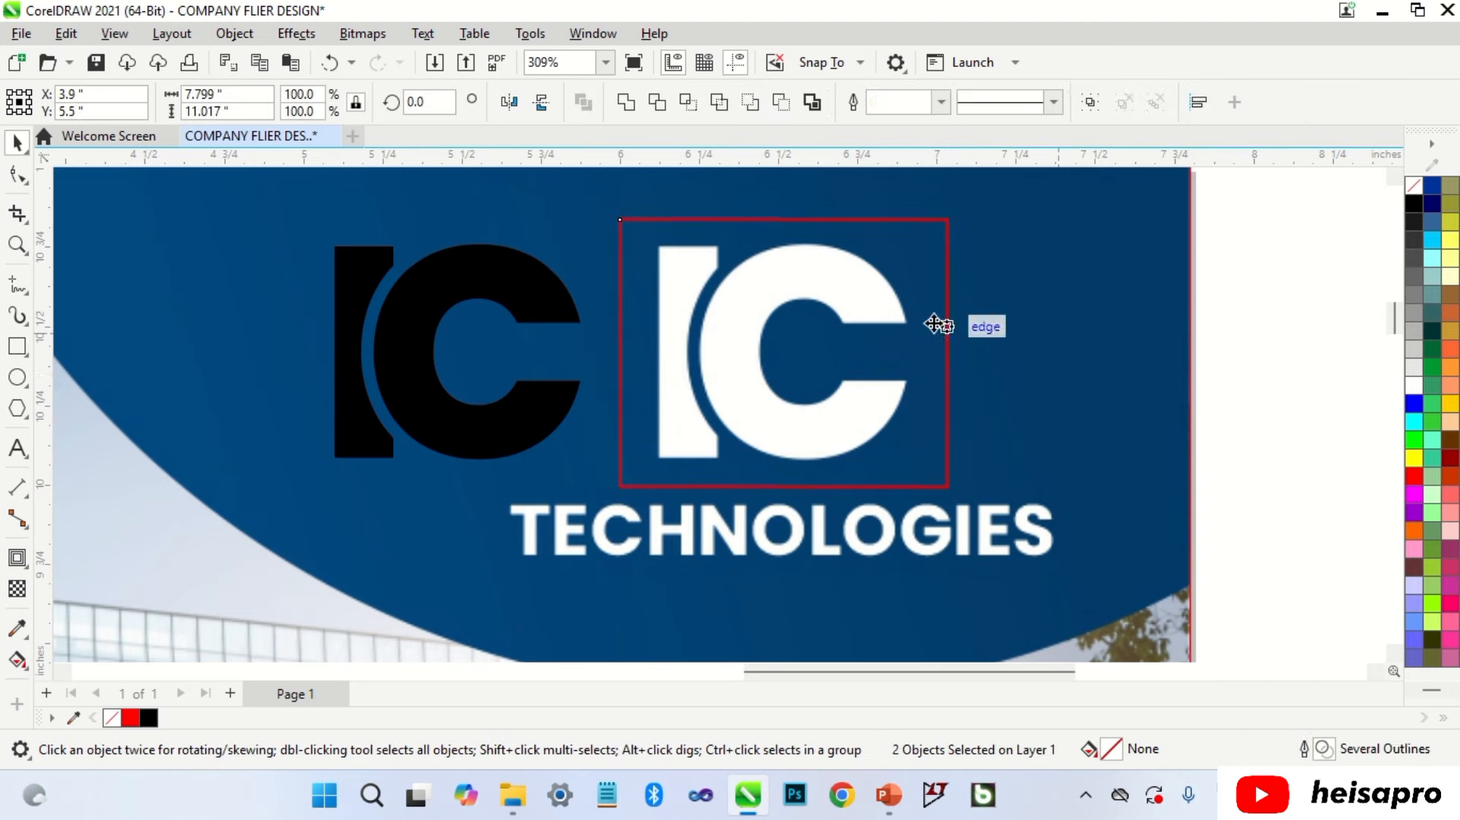
pyautogui.click(688, 102)
pyautogui.click(1221, 297)
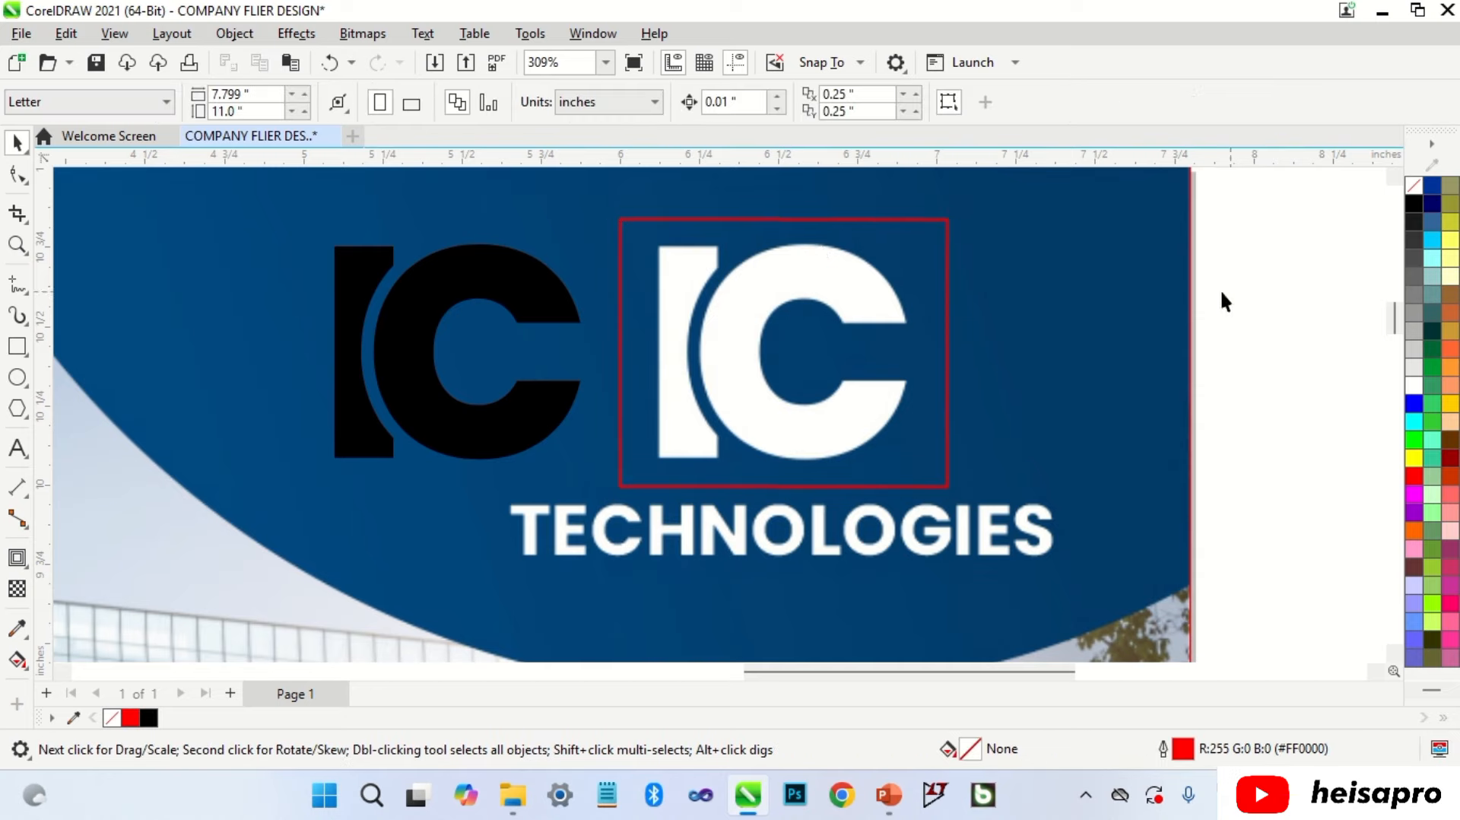
pyautogui.click(937, 271)
pyautogui.press('Delete')
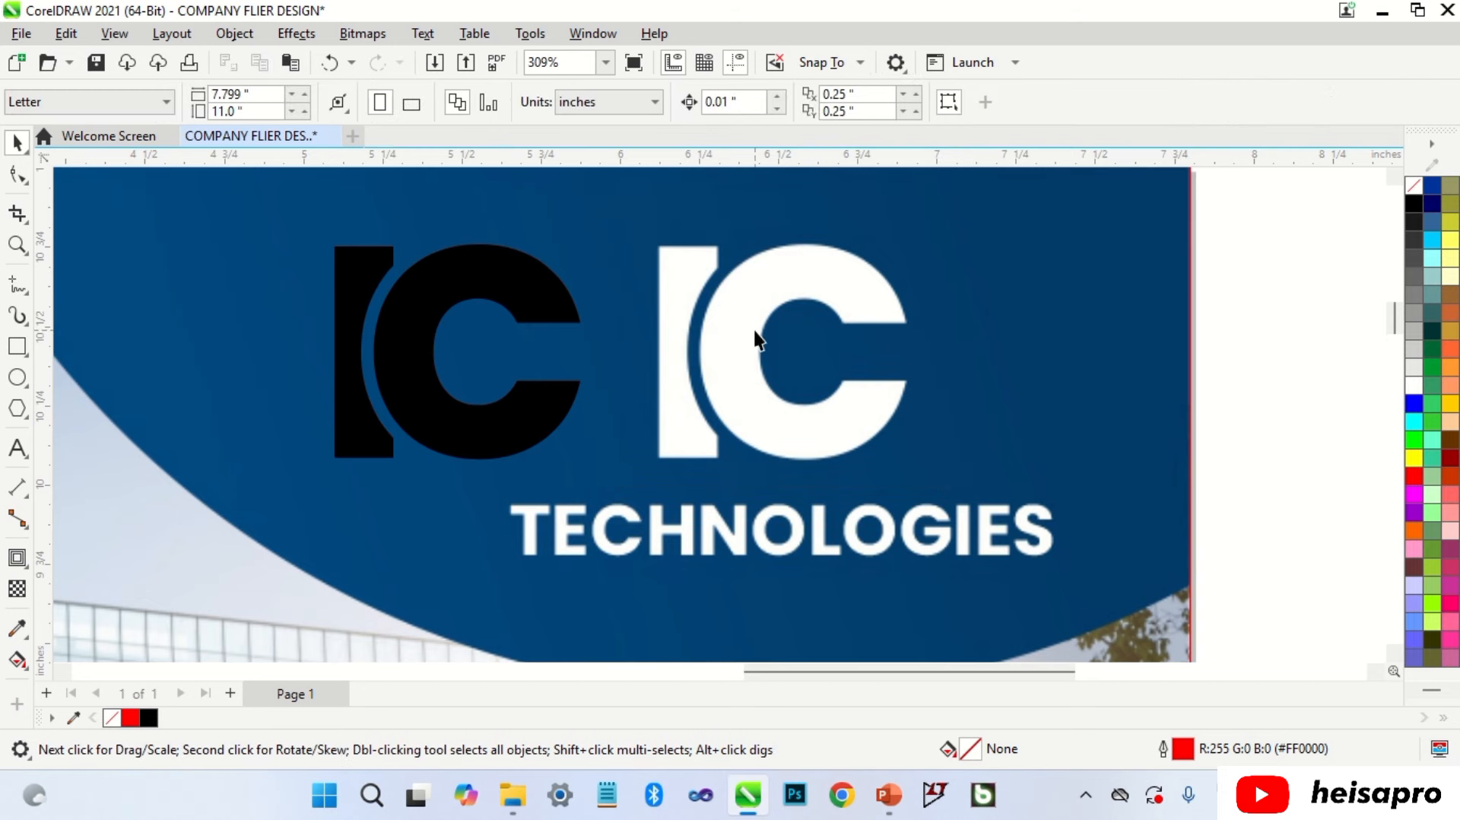
pyautogui.scroll(-2, 755, 342)
pyautogui.hotkey('ctrl', 'z')
pyautogui.moveTo(814, 330); pyautogui.dragTo(1177, 315)
pyautogui.click(1179, 248)
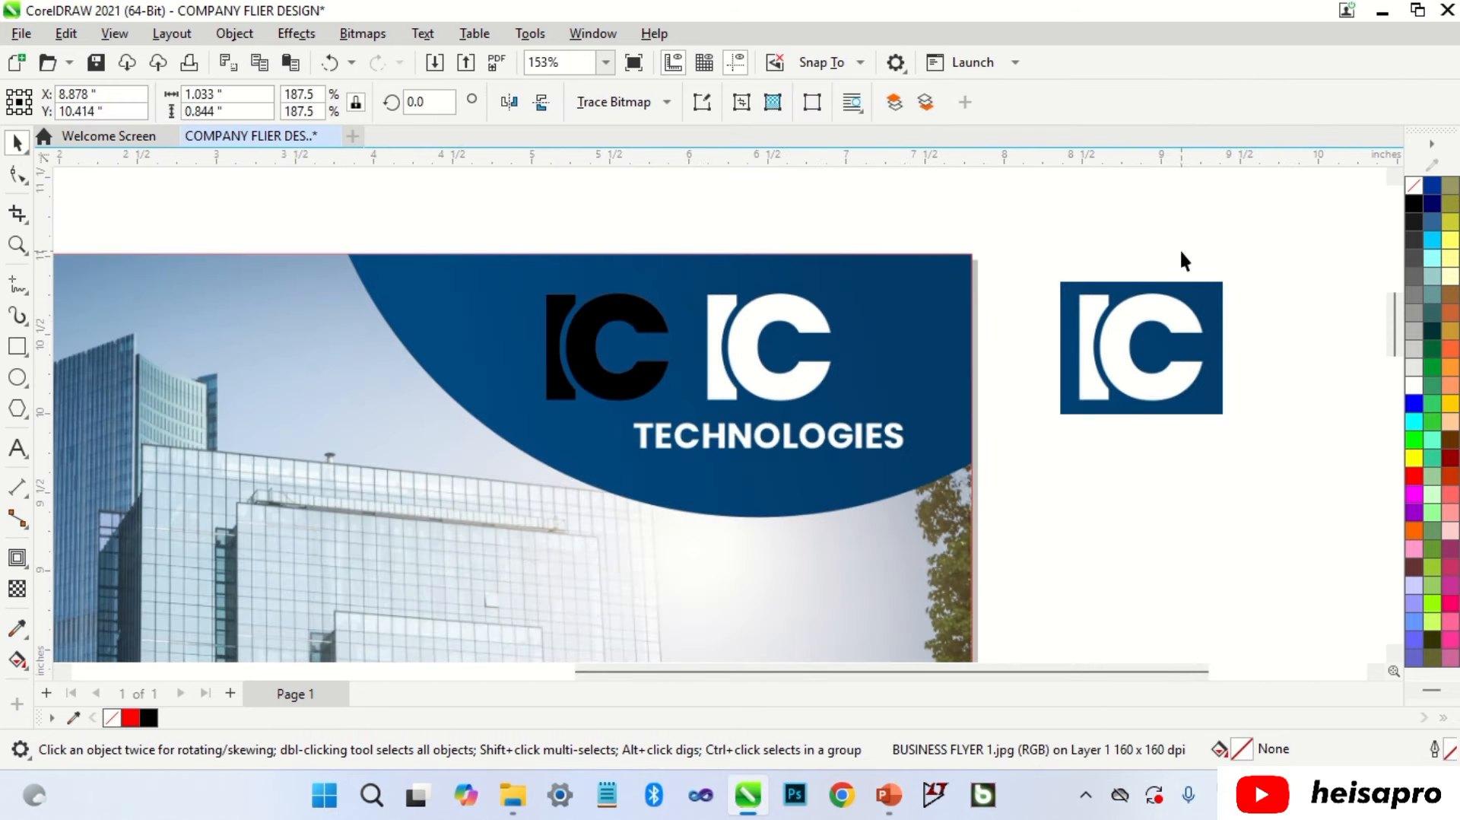
# Step: Convert the cropped logo image to a 300 dpi bitmap
pyautogui.scroll(1, 1346, 347)
pyautogui.scroll(2, 1341, 350)
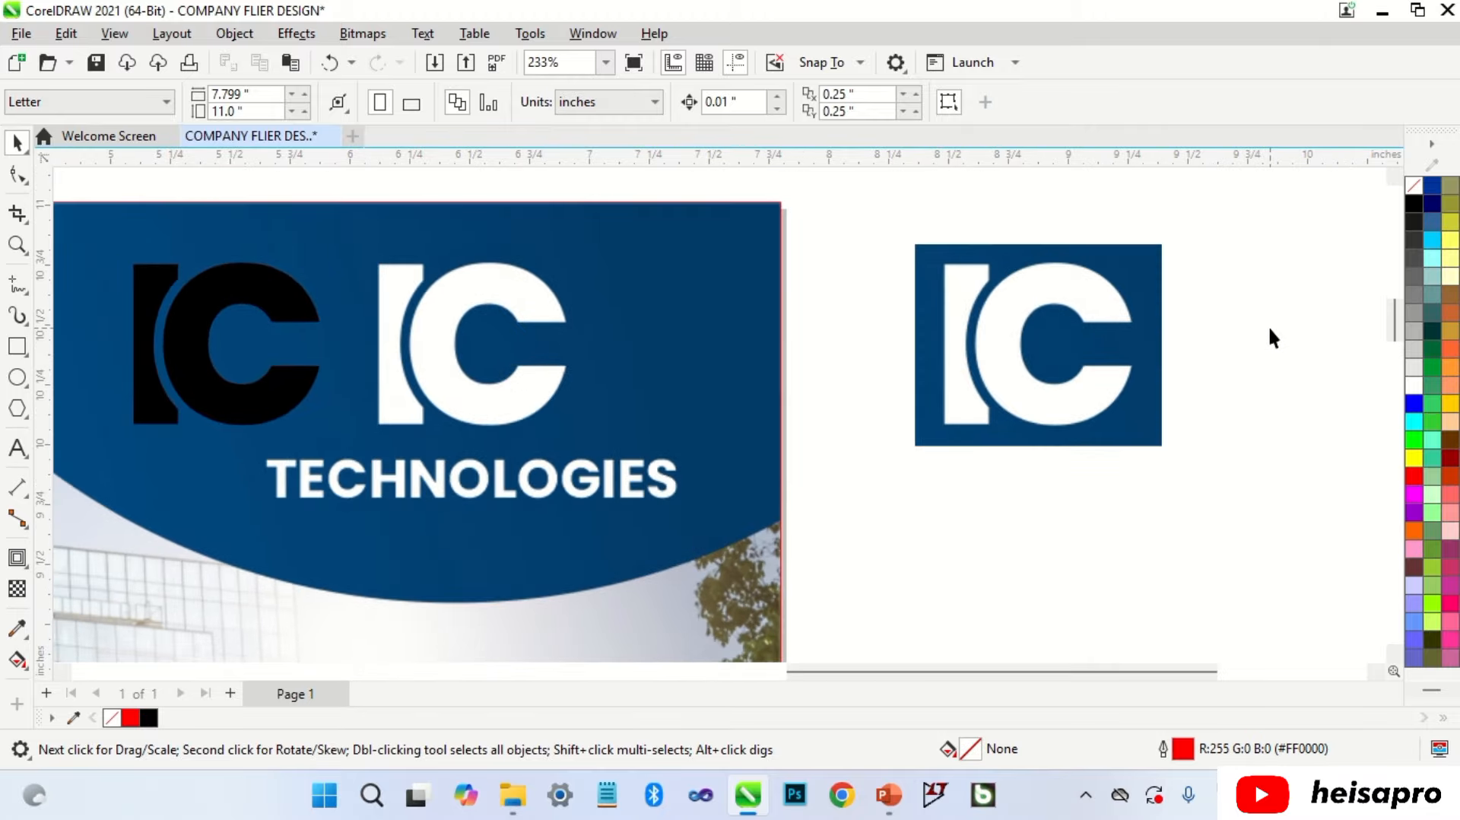
pyautogui.click(1110, 304)
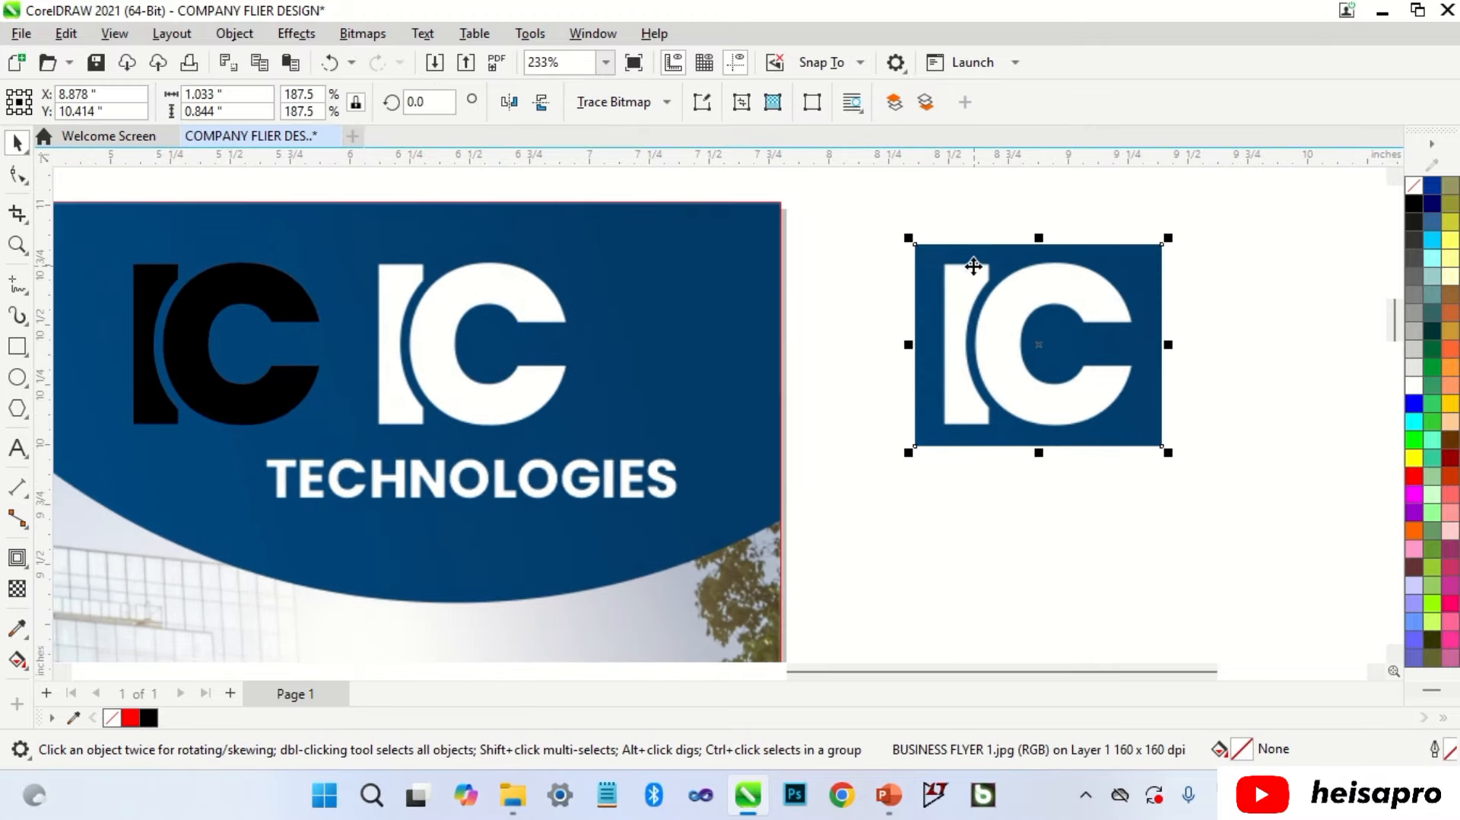
pyautogui.click(363, 33)
pyautogui.click(403, 55)
pyautogui.click(755, 509)
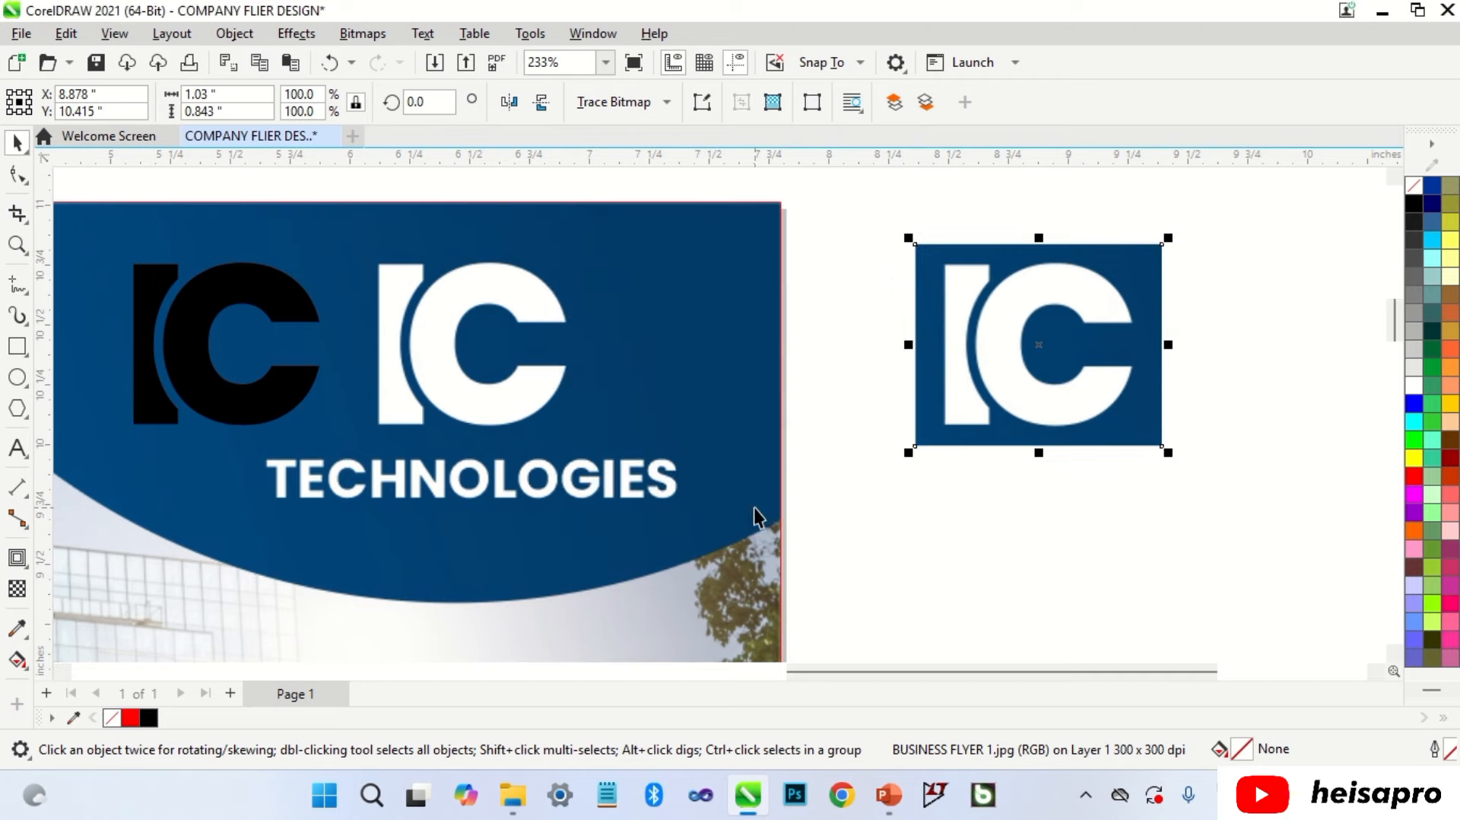
# Step: Start an Outline Trace of the logo image using the Line Art preset
pyautogui.click(642, 112)
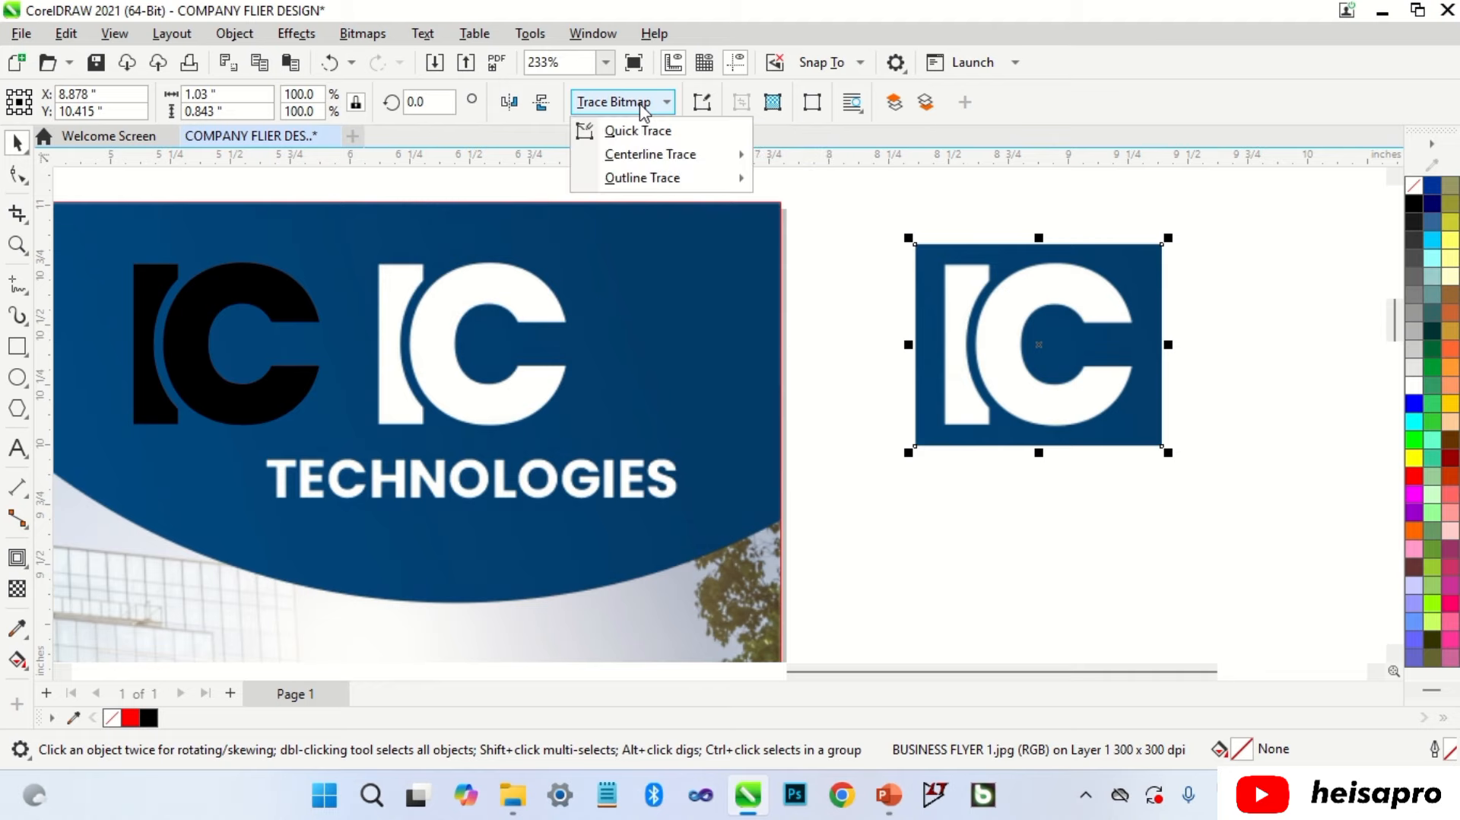
pyautogui.moveTo(672, 183)
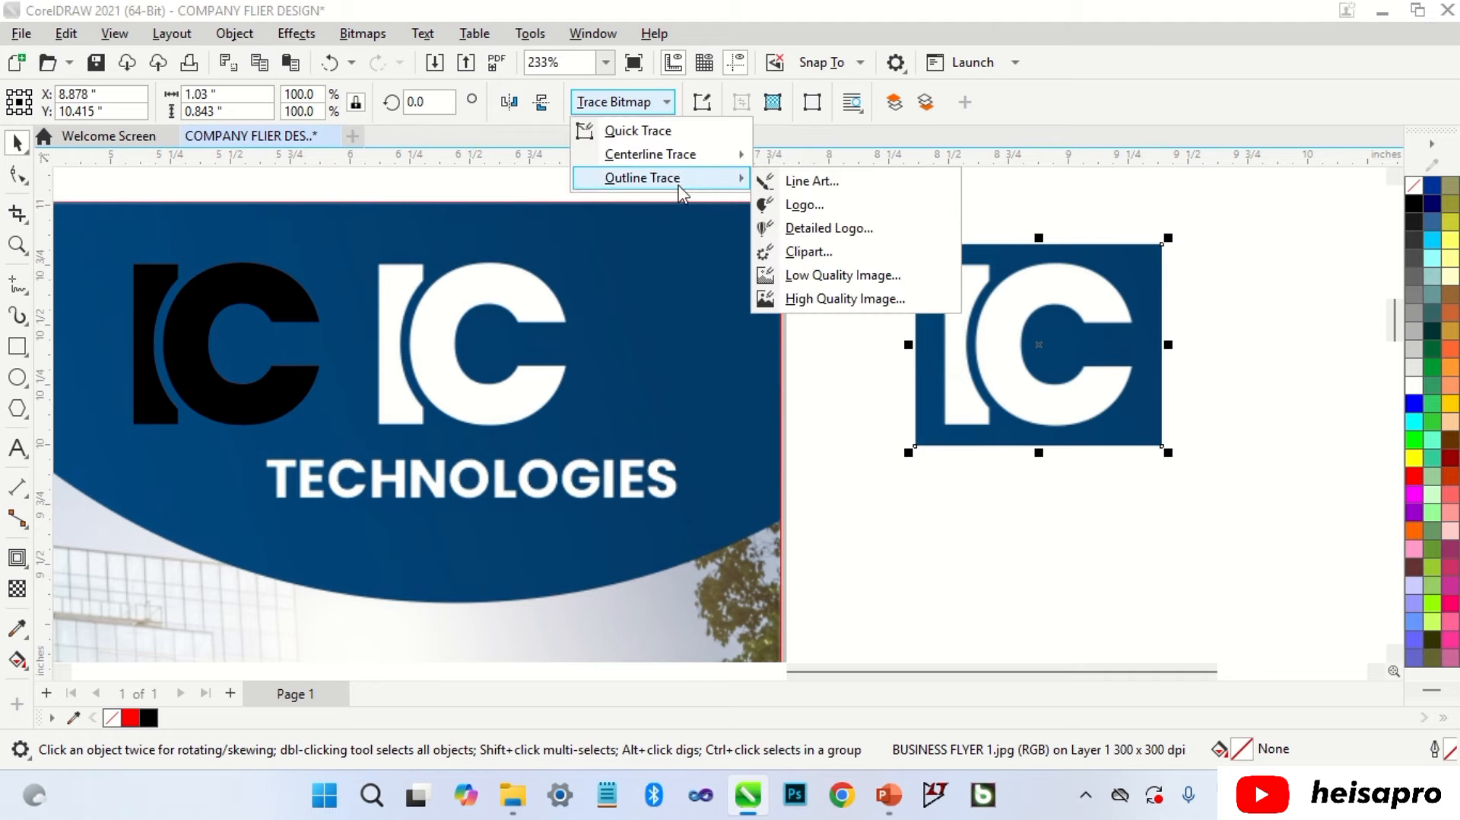
pyautogui.click(812, 184)
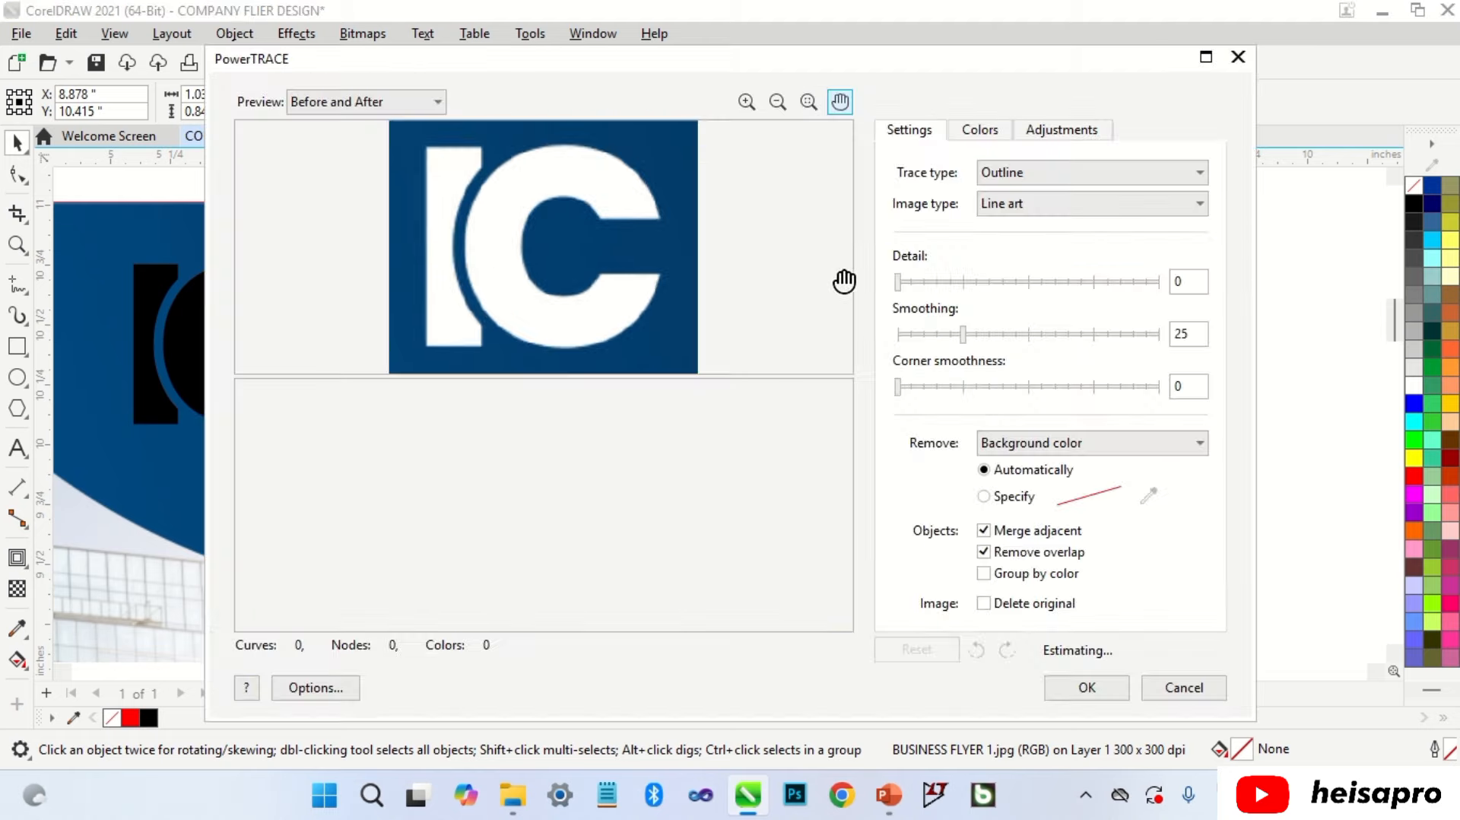
# Step: Accept the line-art trace of the IC logo and move it below the original
pyautogui.click(1087, 687)
pyautogui.moveTo(1023, 371); pyautogui.dragTo(1024, 578)
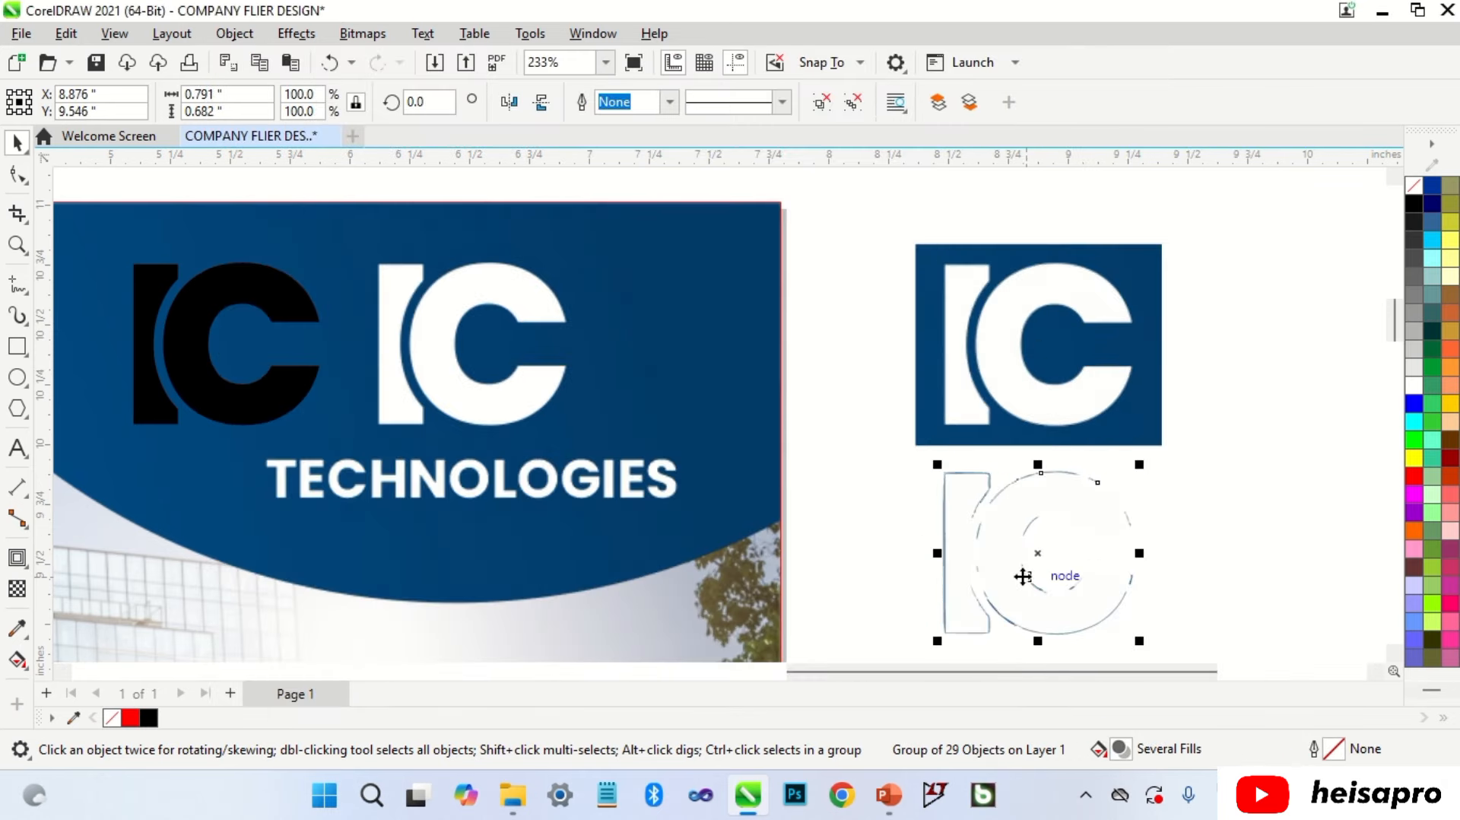
pyautogui.click(1201, 517)
pyautogui.scroll(-1, 1123, 532)
pyautogui.scroll(1, 1123, 538)
# Step: Draw a red-filled rectangle behind the traced logo to check it
pyautogui.press('F6')
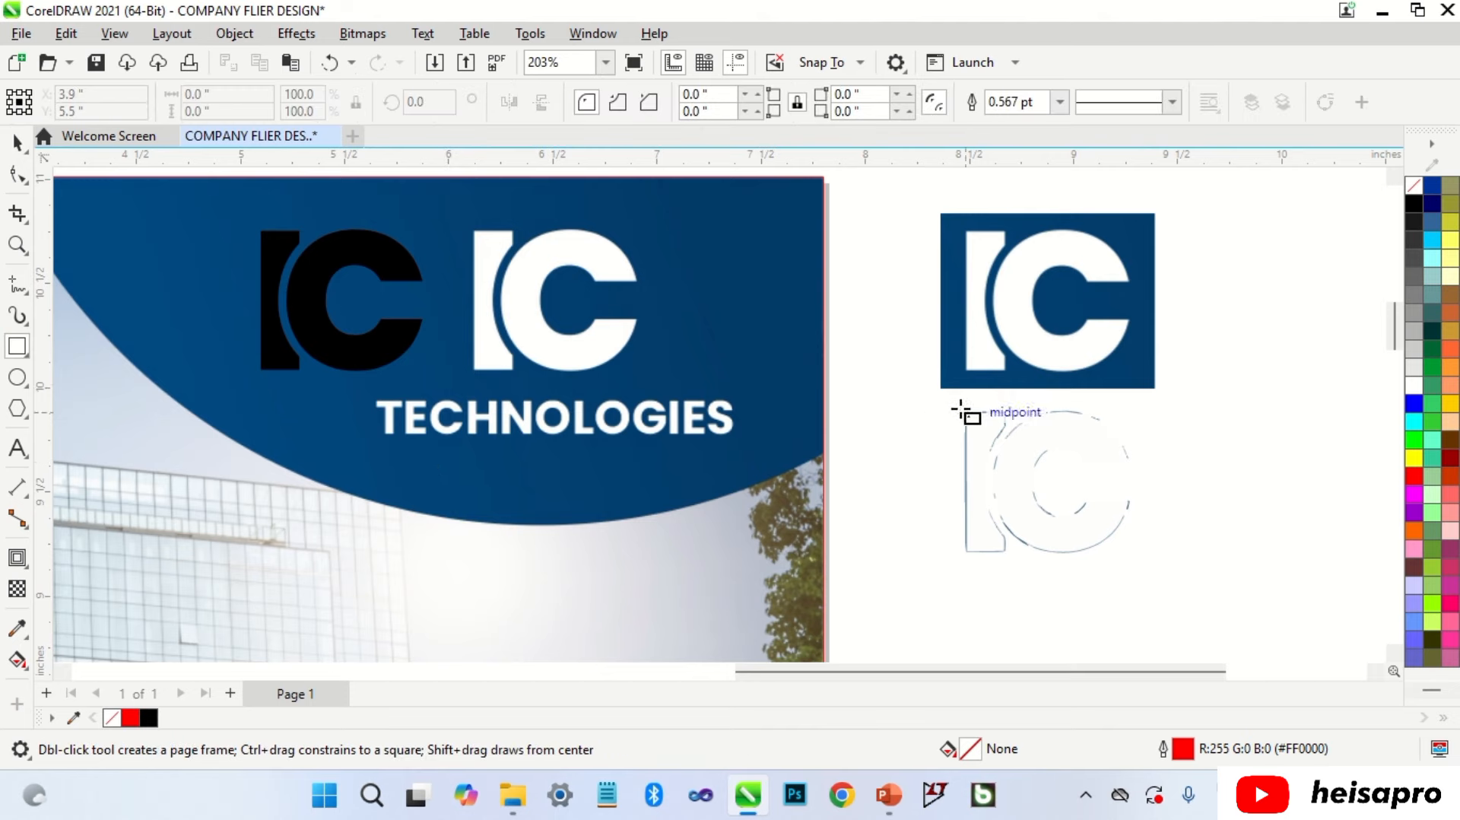
pyautogui.moveTo(940, 388); pyautogui.dragTo(1162, 581)
pyautogui.click(1414, 476)
pyautogui.hotkey('shift', 'pagedown')
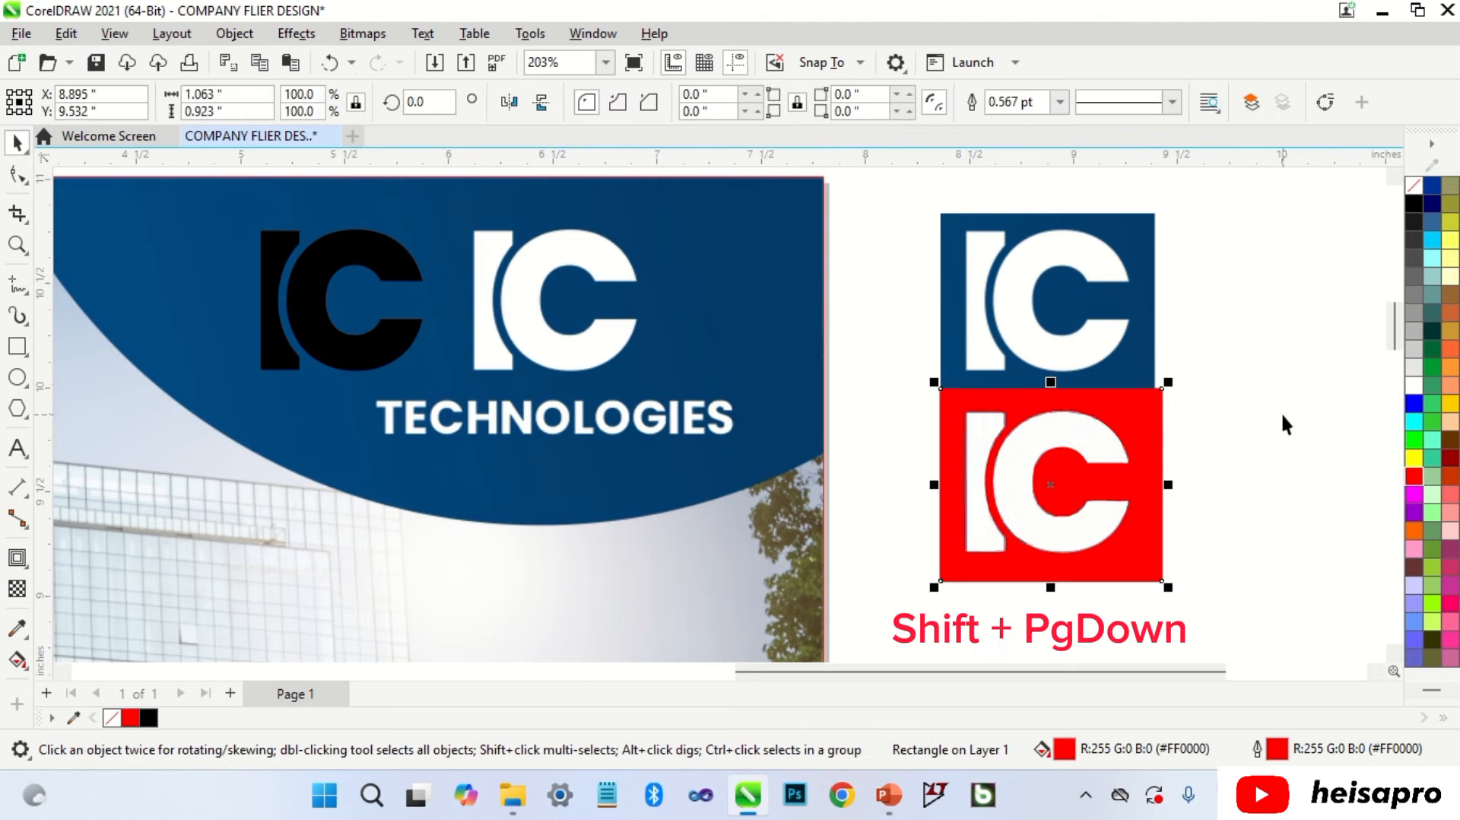
pyautogui.click(1281, 412)
# Step: Delete the red-backed traced logo test, keeping only the cropped bitmap
pyautogui.scroll(4, 981, 463)
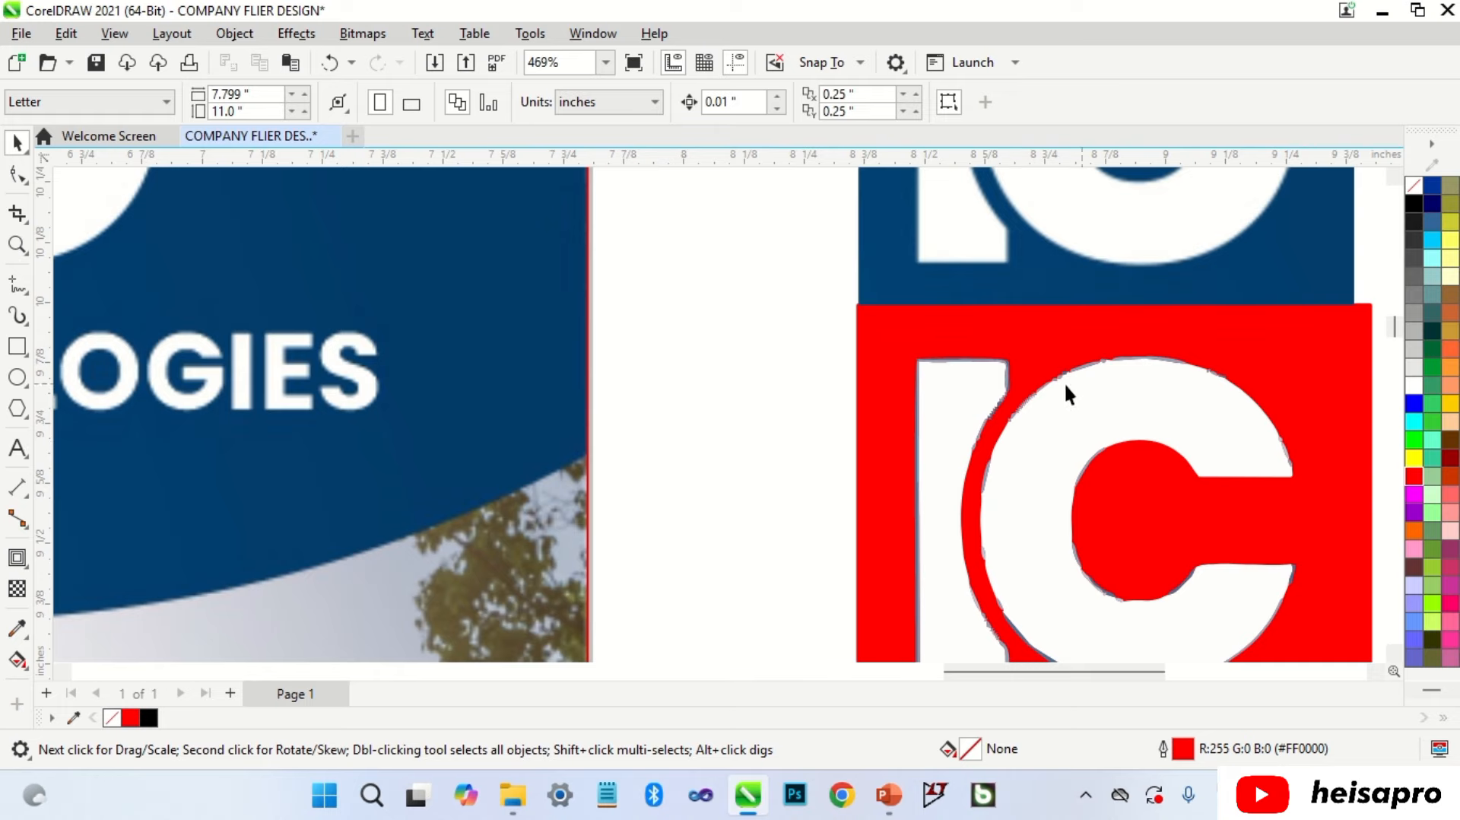
pyautogui.scroll(5, 1011, 434)
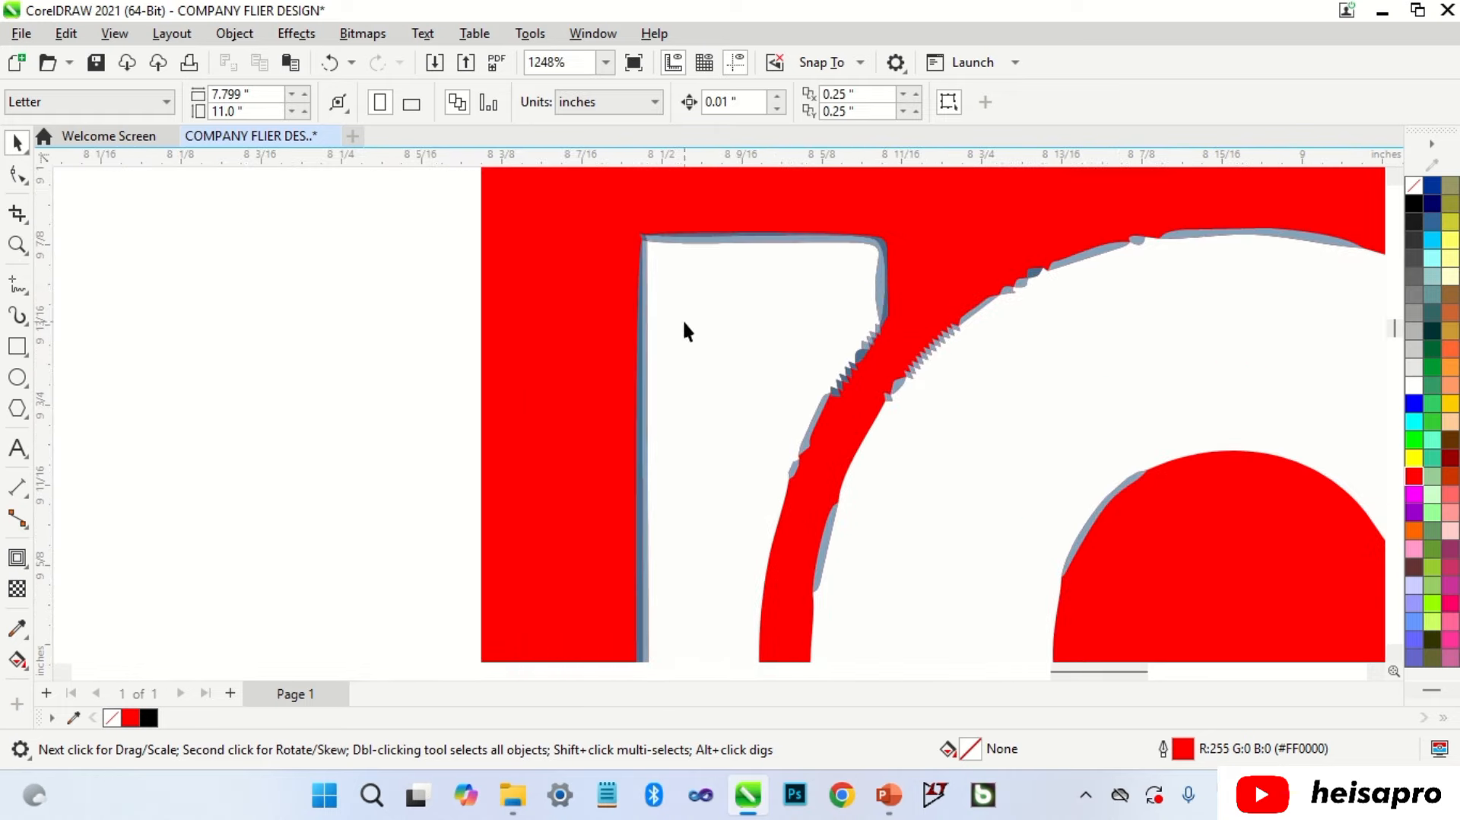
pyautogui.scroll(-8, 681, 339)
pyautogui.moveTo(1007, 377); pyautogui.dragTo(724, 561)
pyautogui.press('Delete')
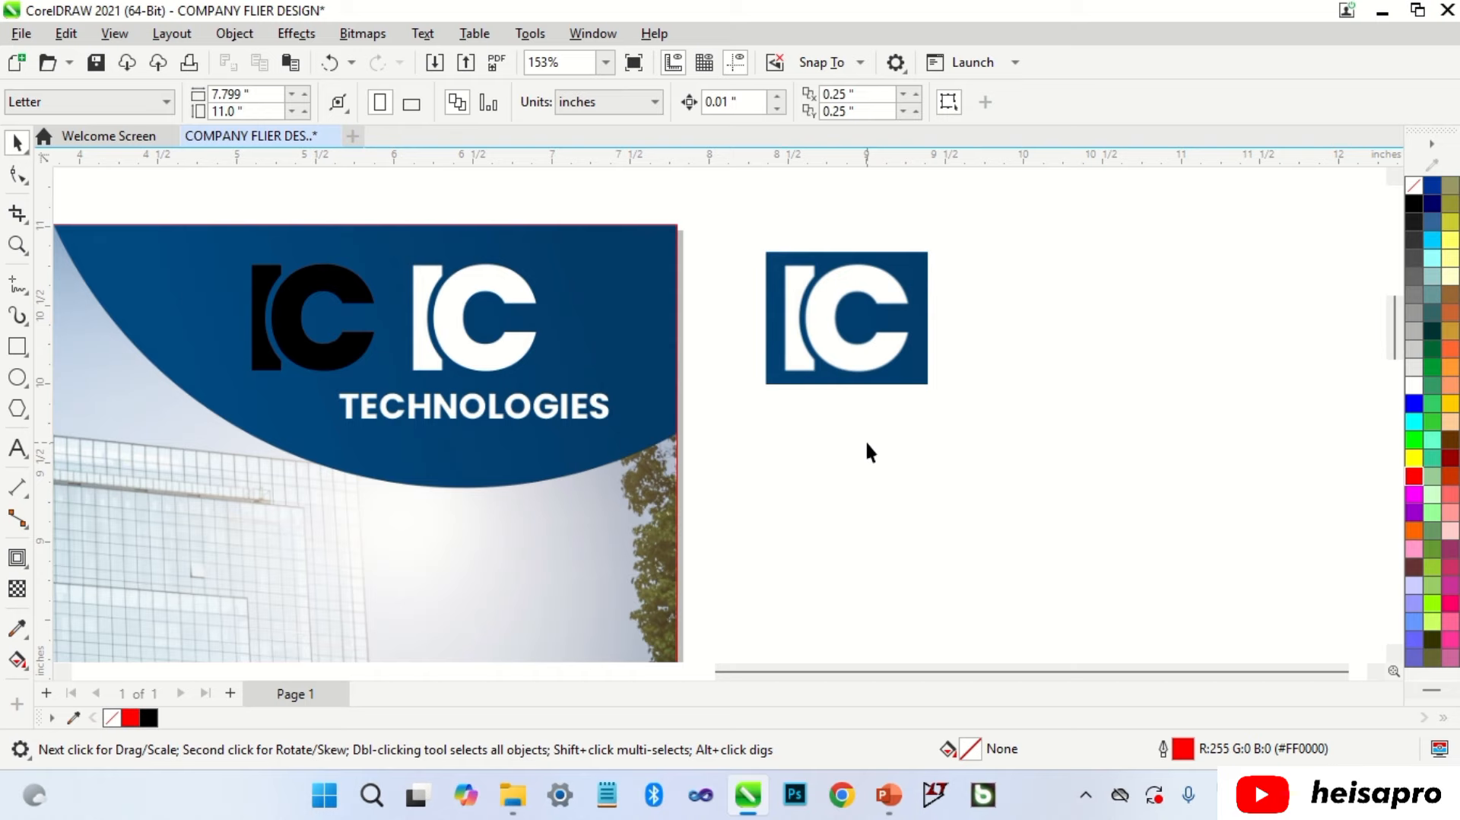
# Step: Convert the cropped IC logo bitmap to Grayscale (8-bit) with Convert to Bitmap
pyautogui.click(873, 327)
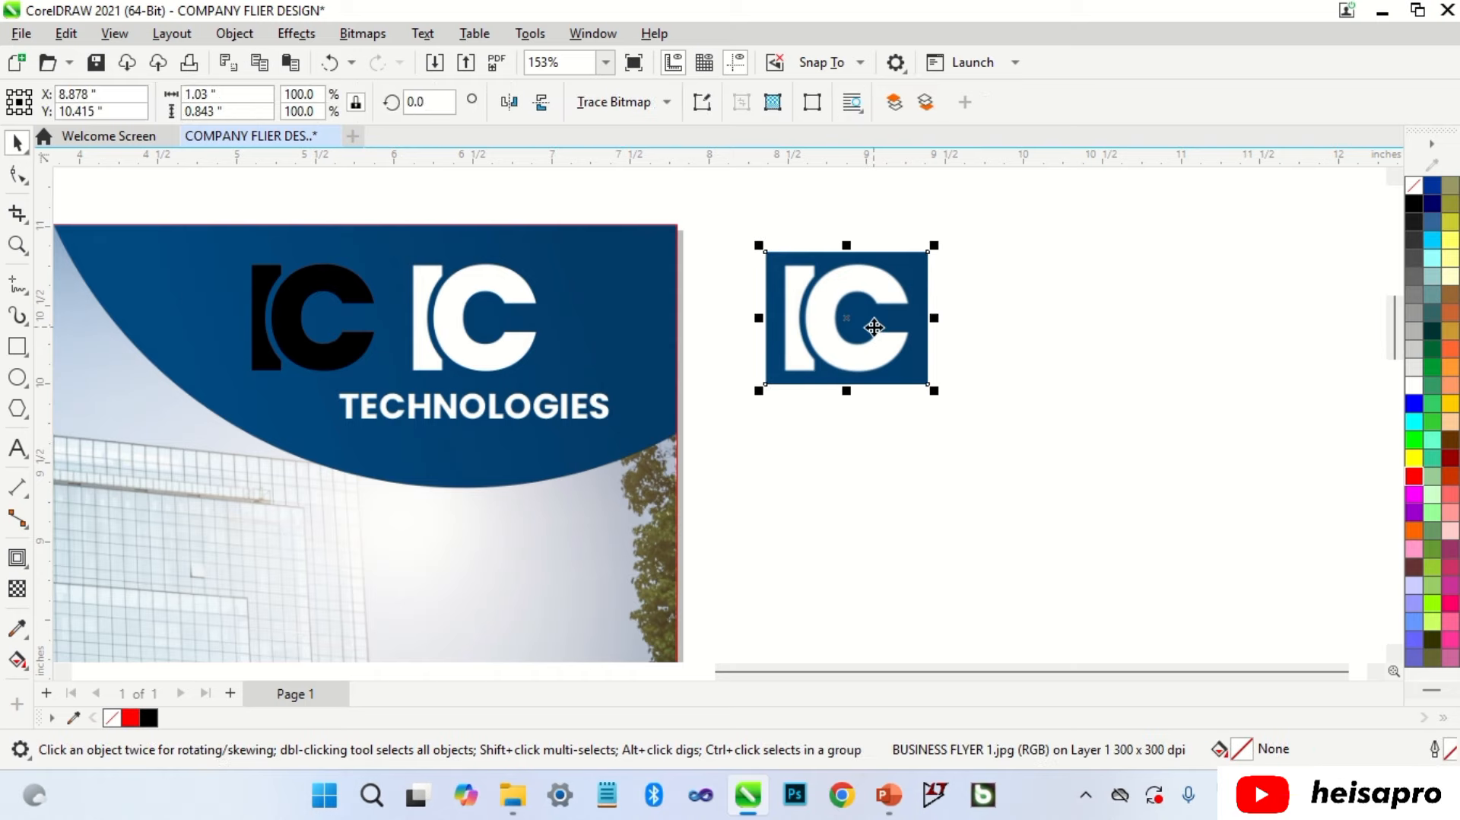
pyautogui.click(358, 44)
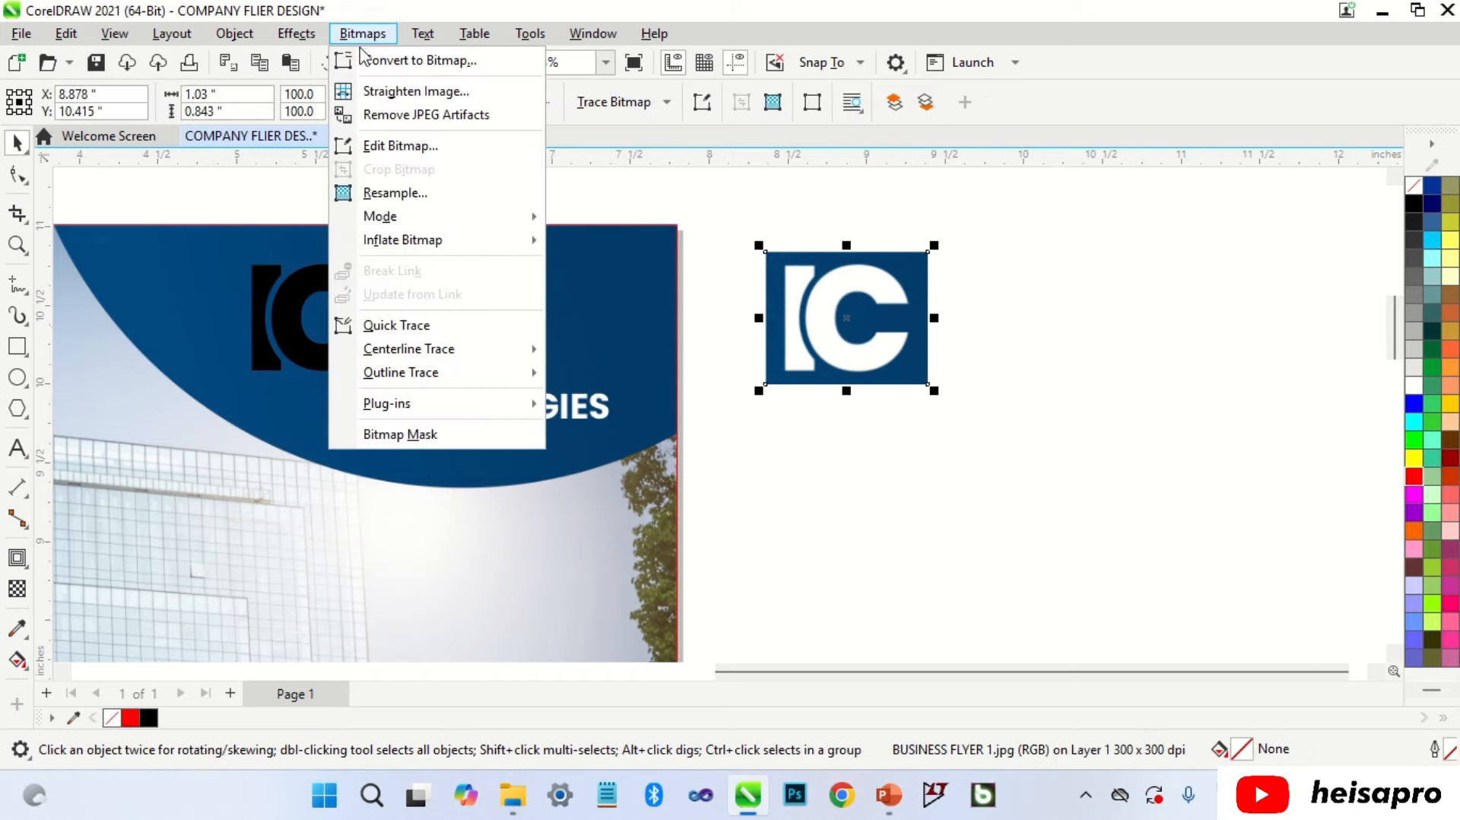
pyautogui.click(368, 61)
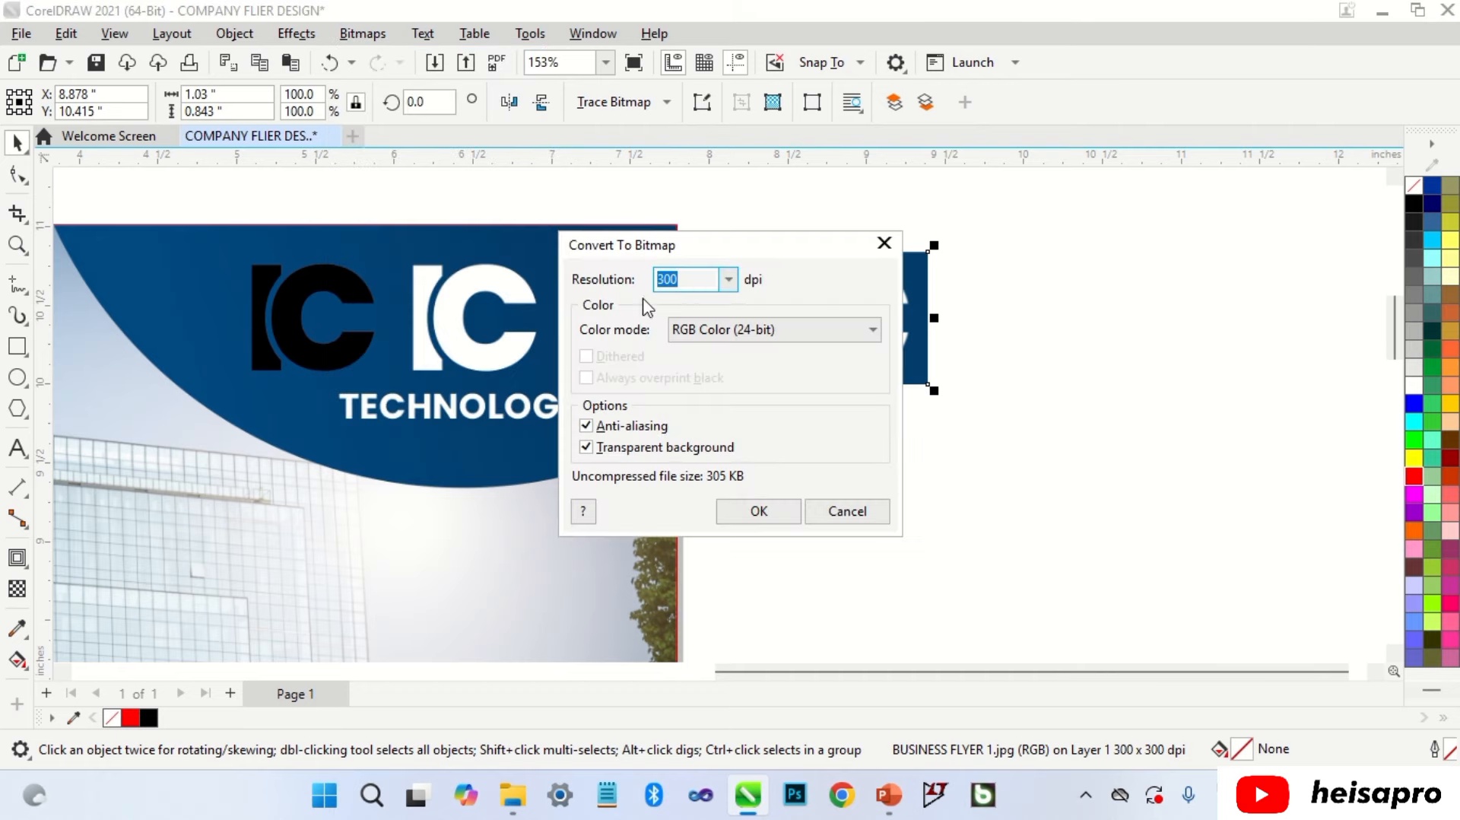
pyautogui.click(686, 332)
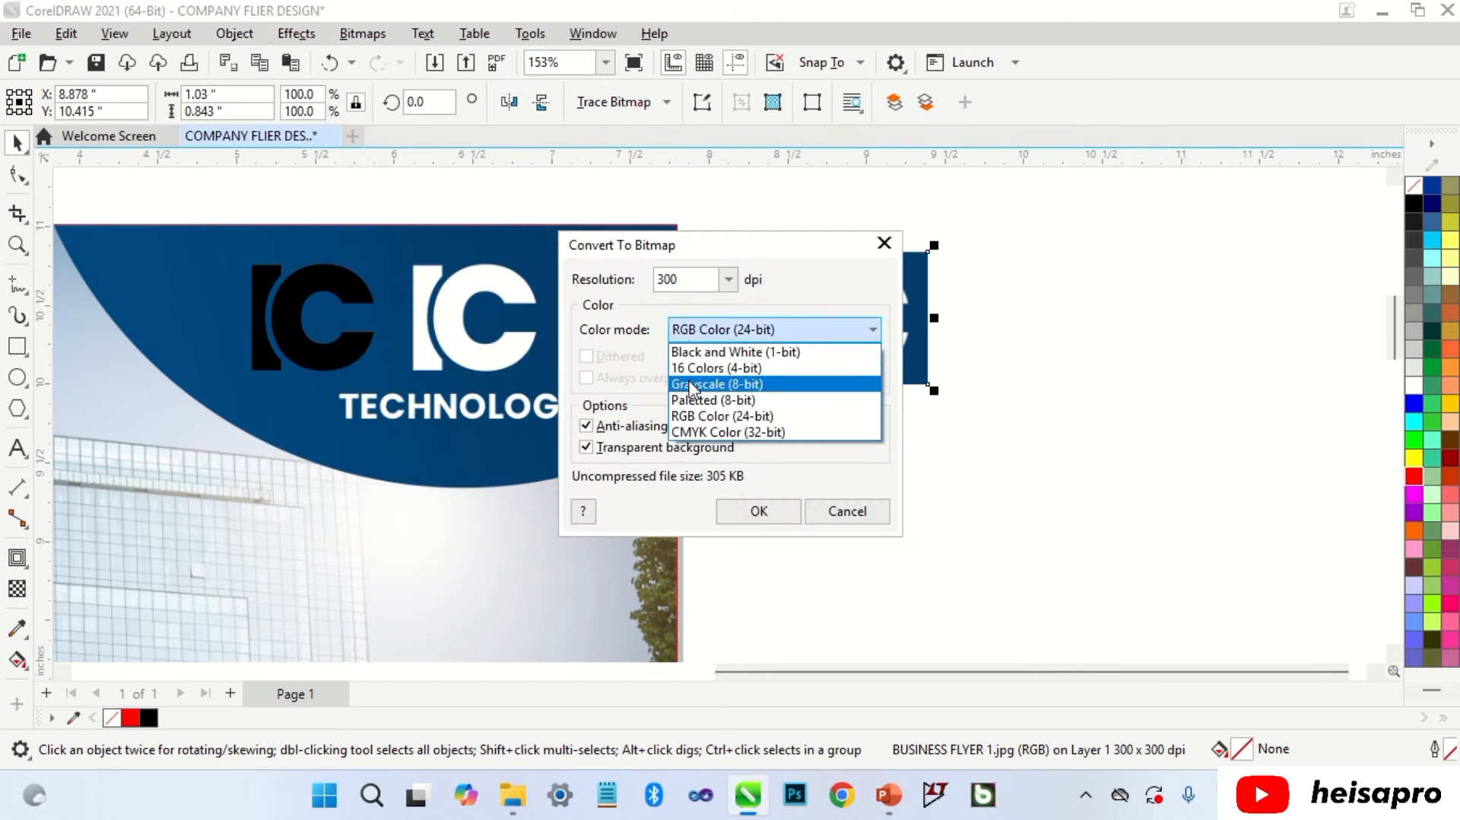
pyautogui.click(691, 384)
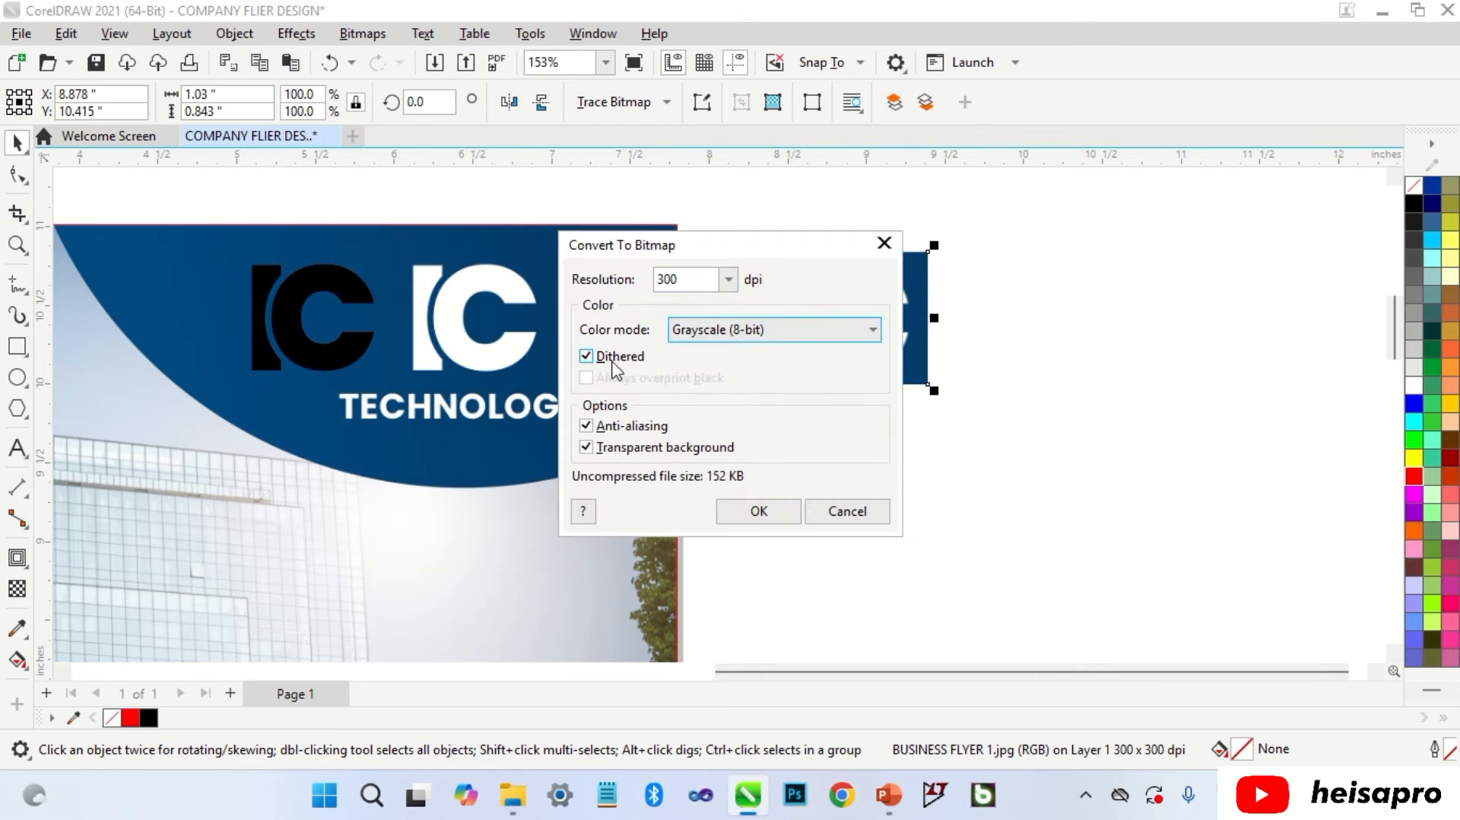
pyautogui.click(752, 513)
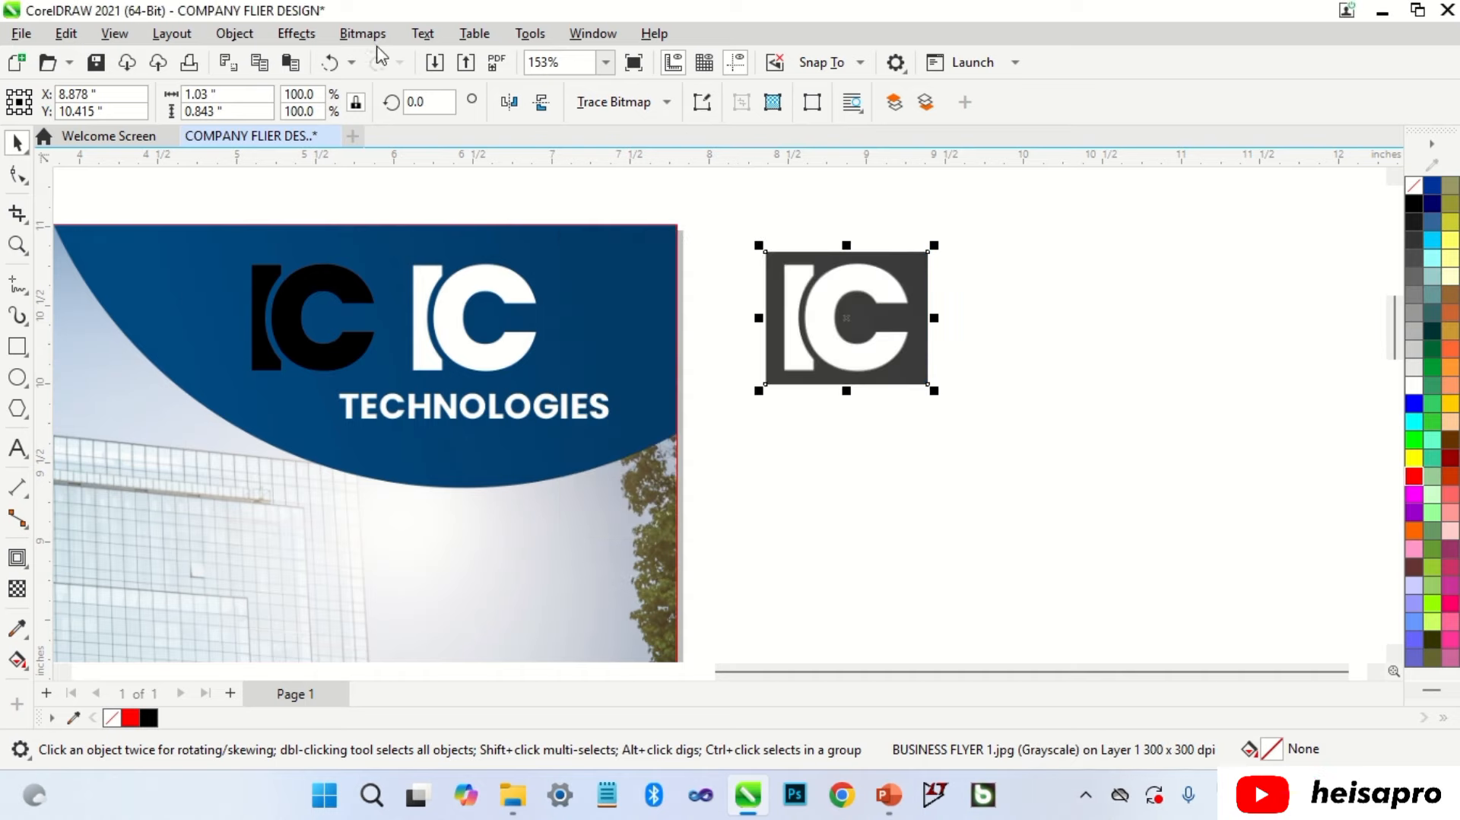
pyautogui.click(364, 34)
# Step: Change the logo's mode to Black and White (1-bit) with threshold 203
pyautogui.moveTo(459, 220)
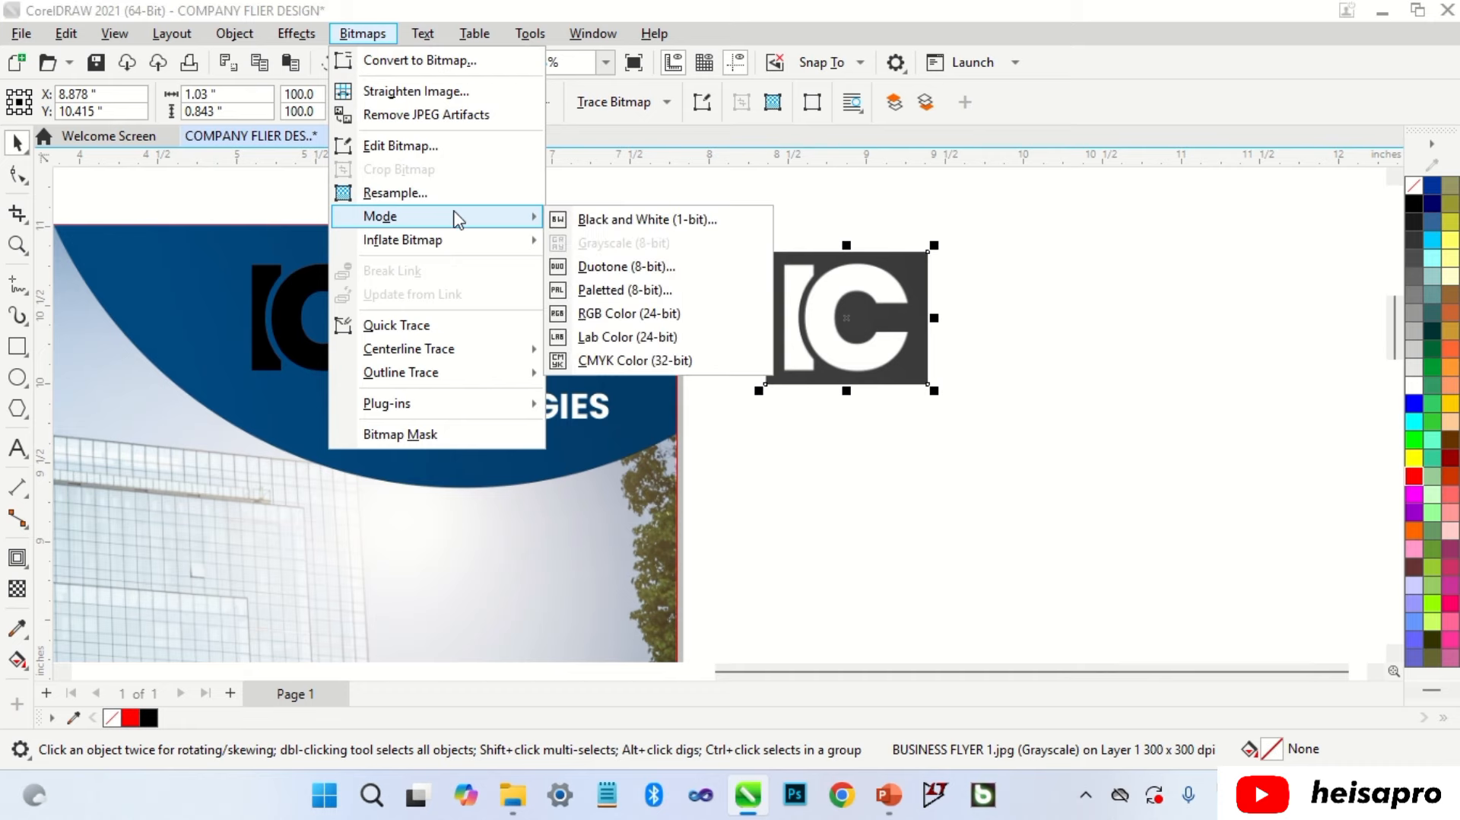
pyautogui.click(593, 221)
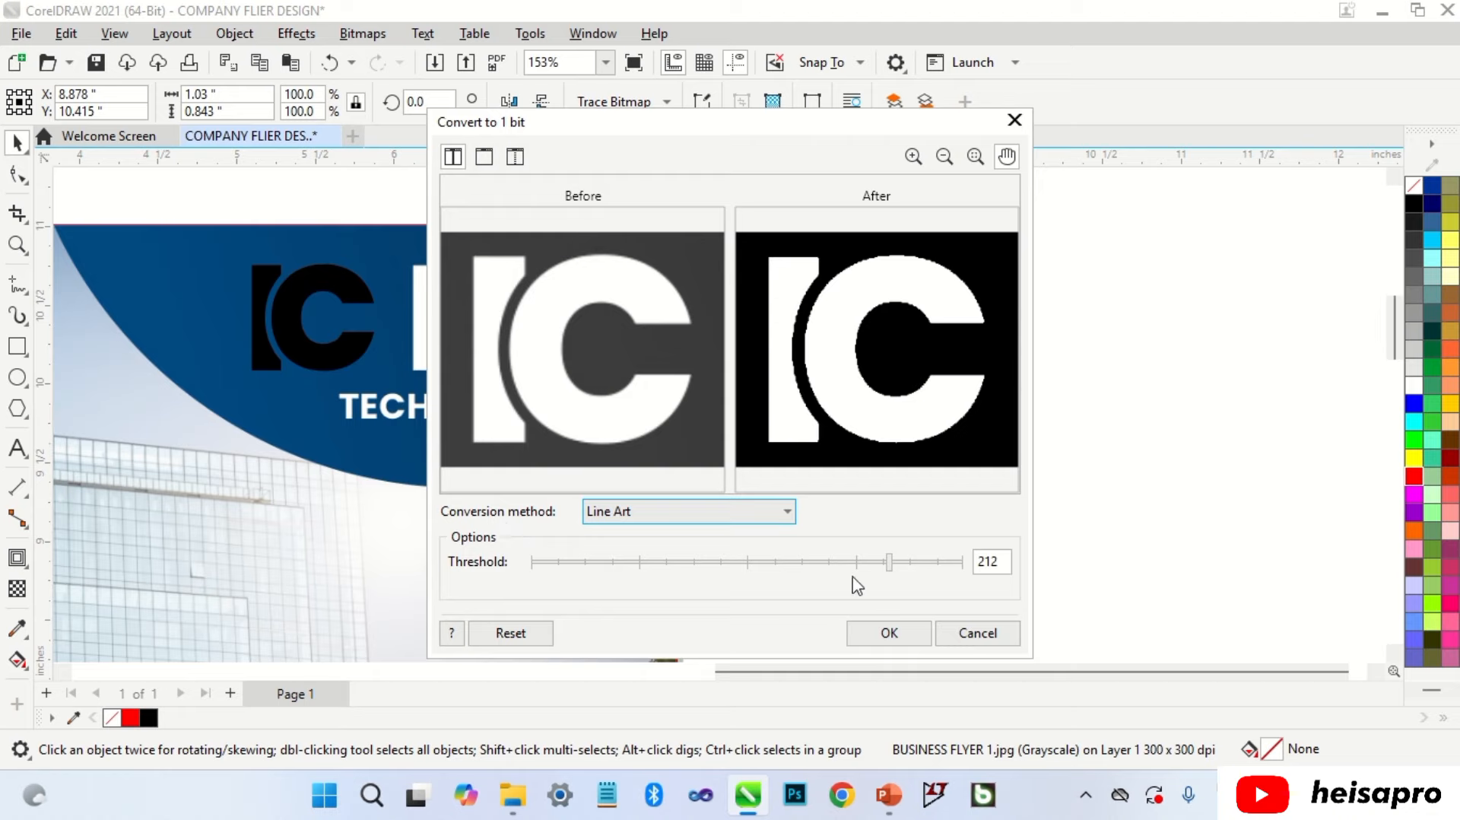
pyautogui.moveTo(888, 564); pyautogui.dragTo(880, 572)
pyautogui.scroll(1, 837, 394)
pyautogui.scroll(1, 836, 395)
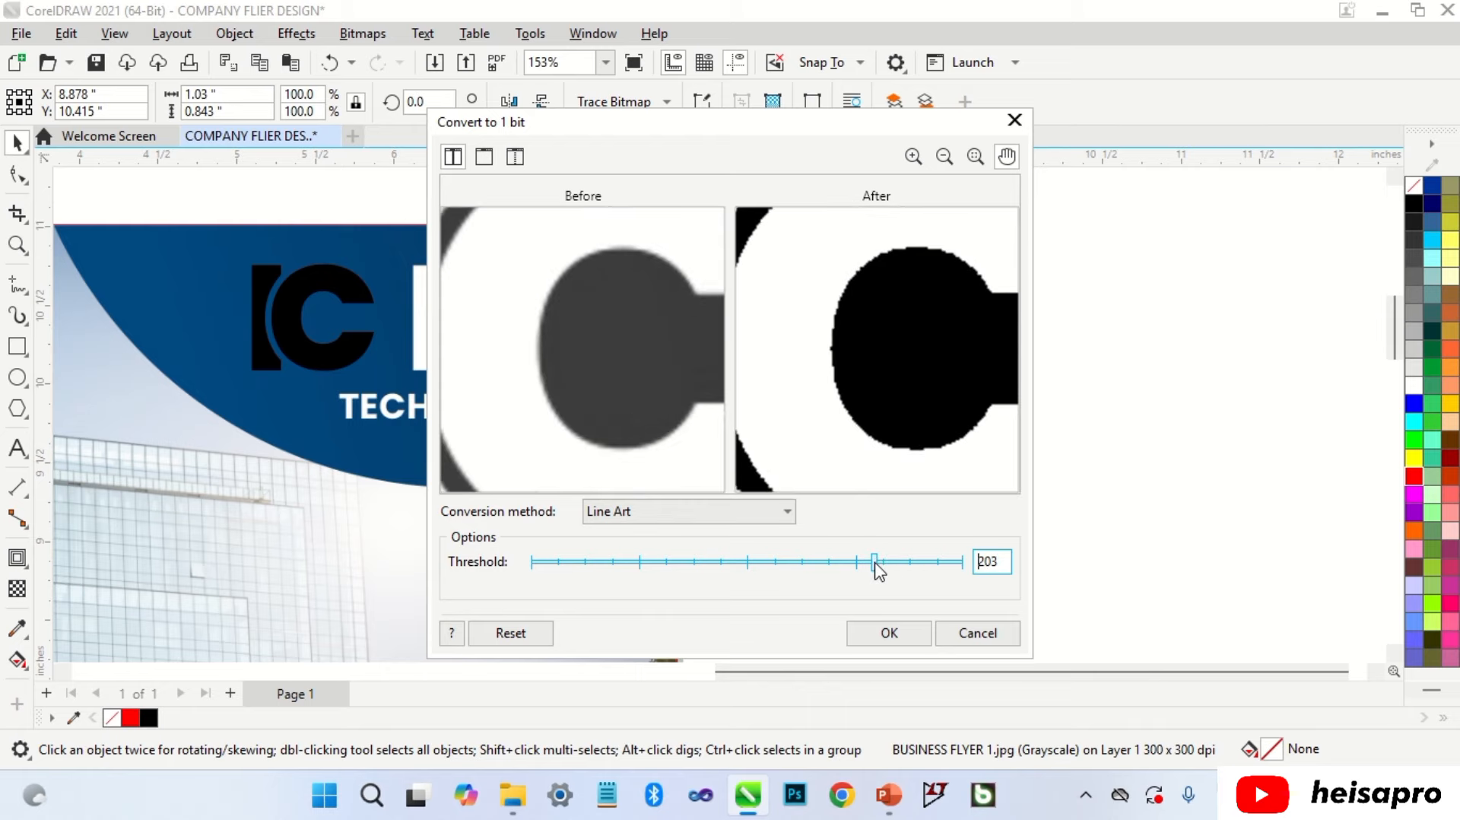
pyautogui.click(875, 629)
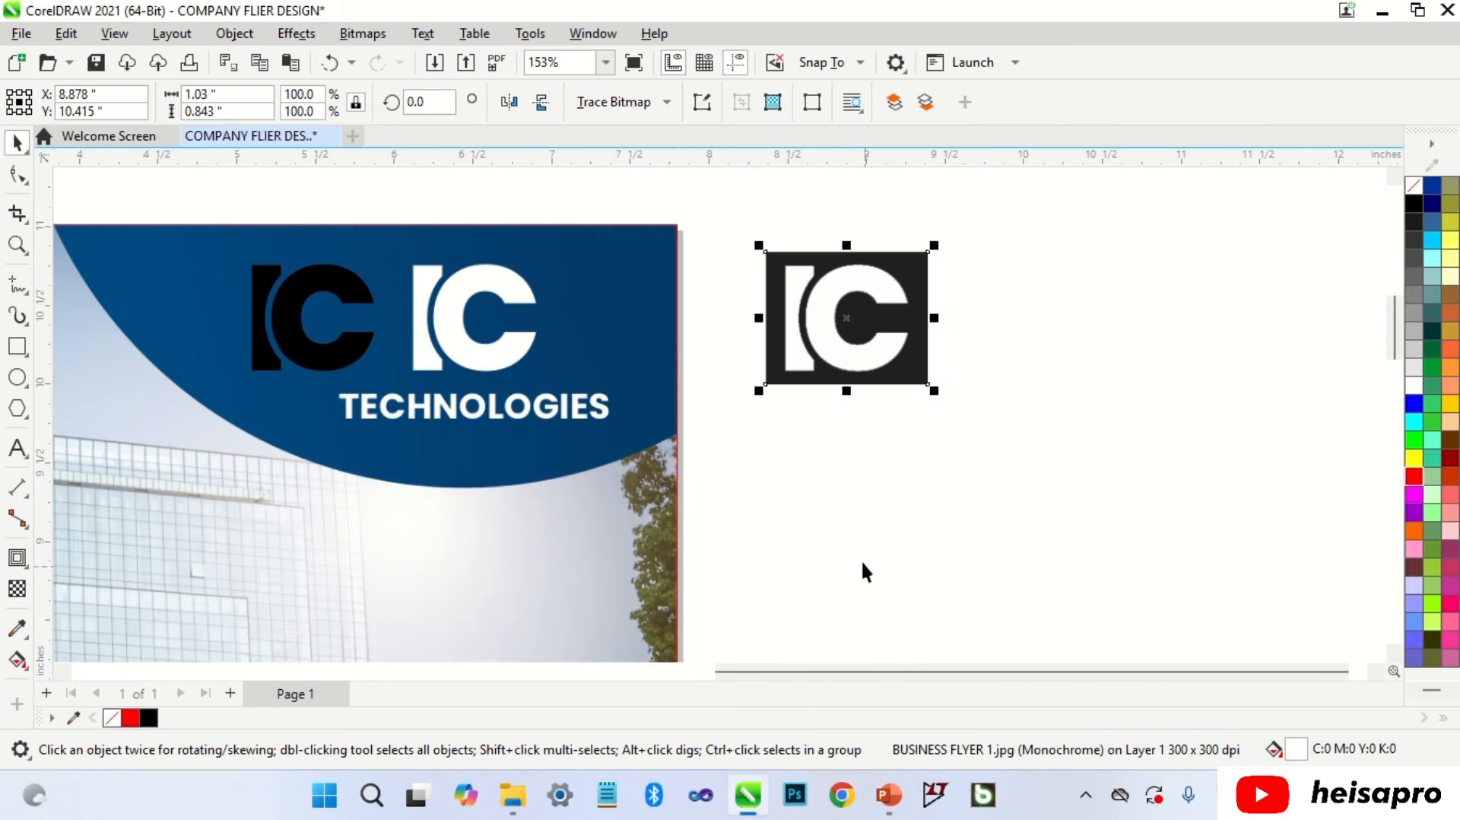
# Step: Outline-trace the logo as Line Art with Smoothing 20 and Corner smoothness 9
pyautogui.click(641, 107)
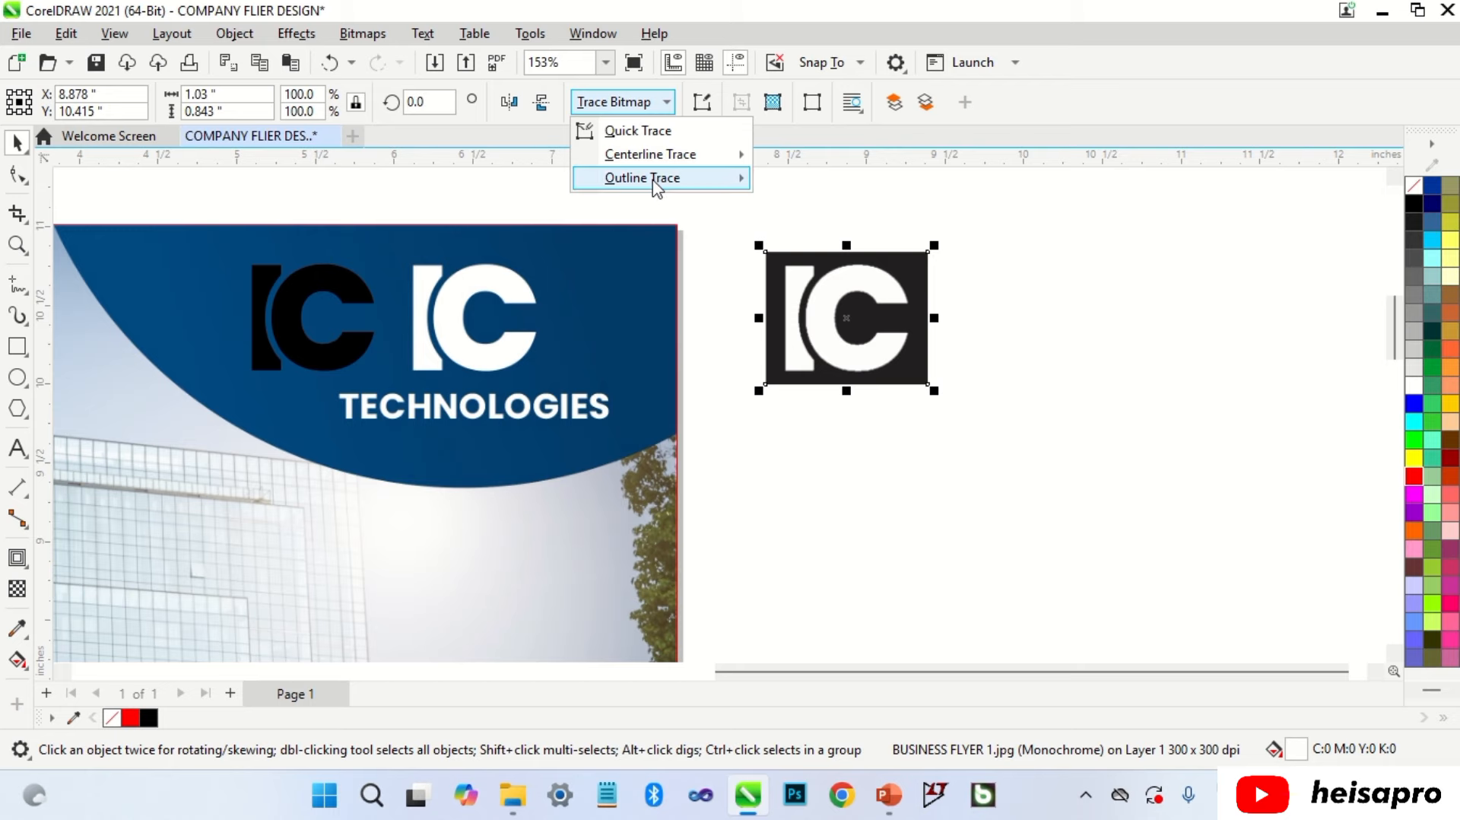
pyautogui.moveTo(654, 181)
pyautogui.click(795, 186)
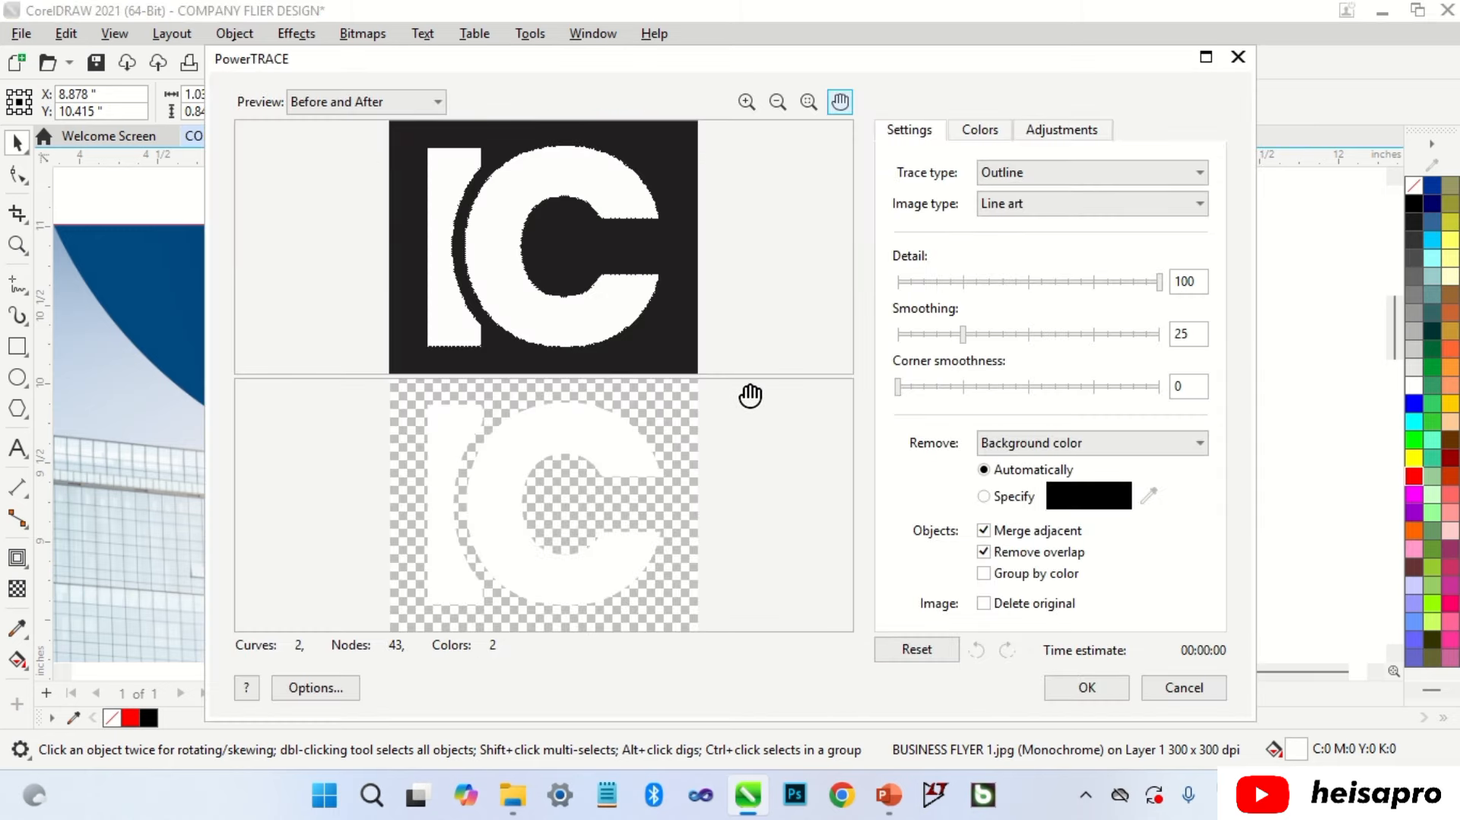
pyautogui.scroll(3, 652, 524)
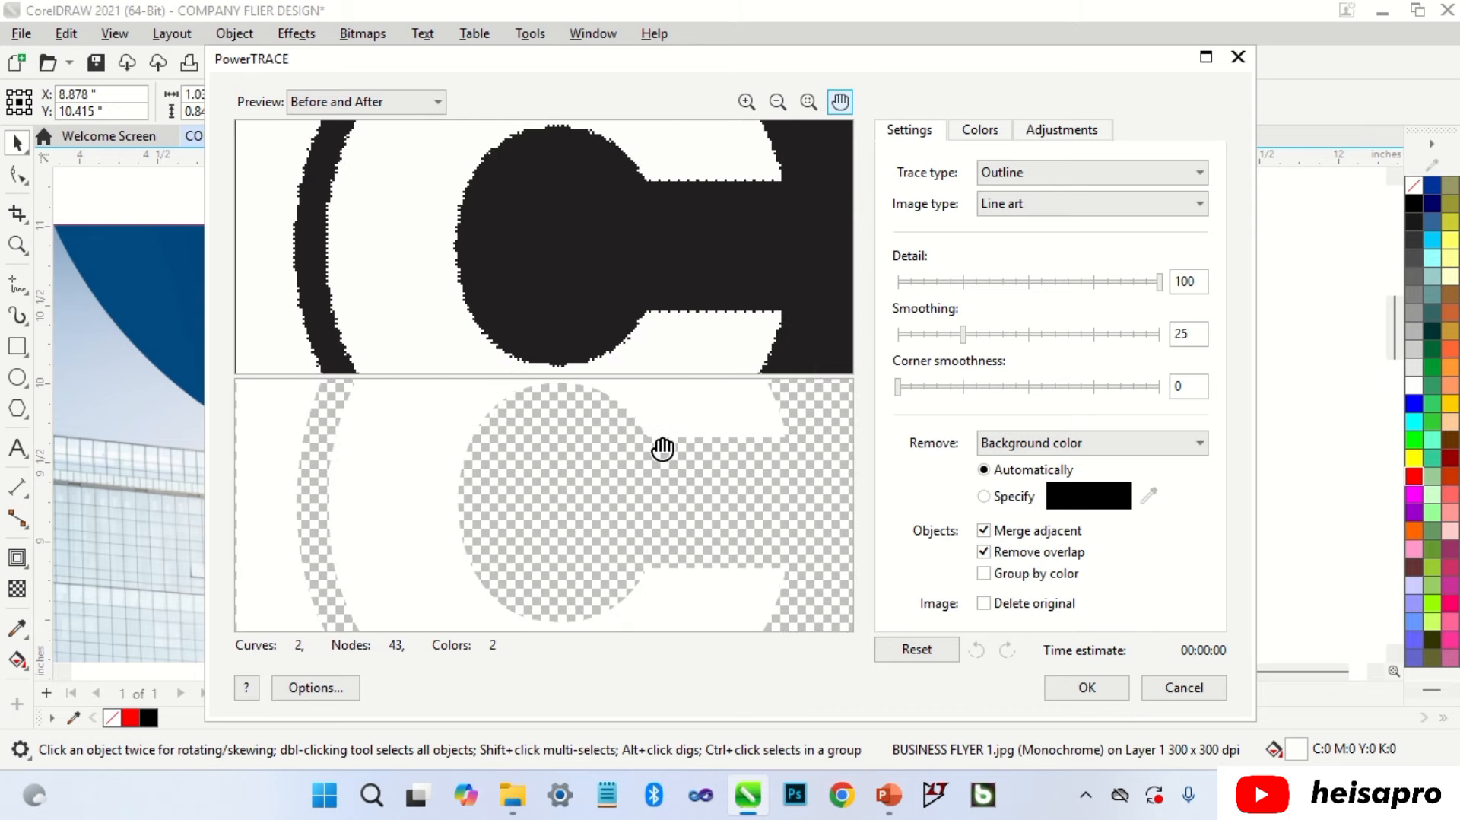
pyautogui.scroll(1, 664, 449)
pyautogui.moveTo(899, 387); pyautogui.dragTo(921, 388)
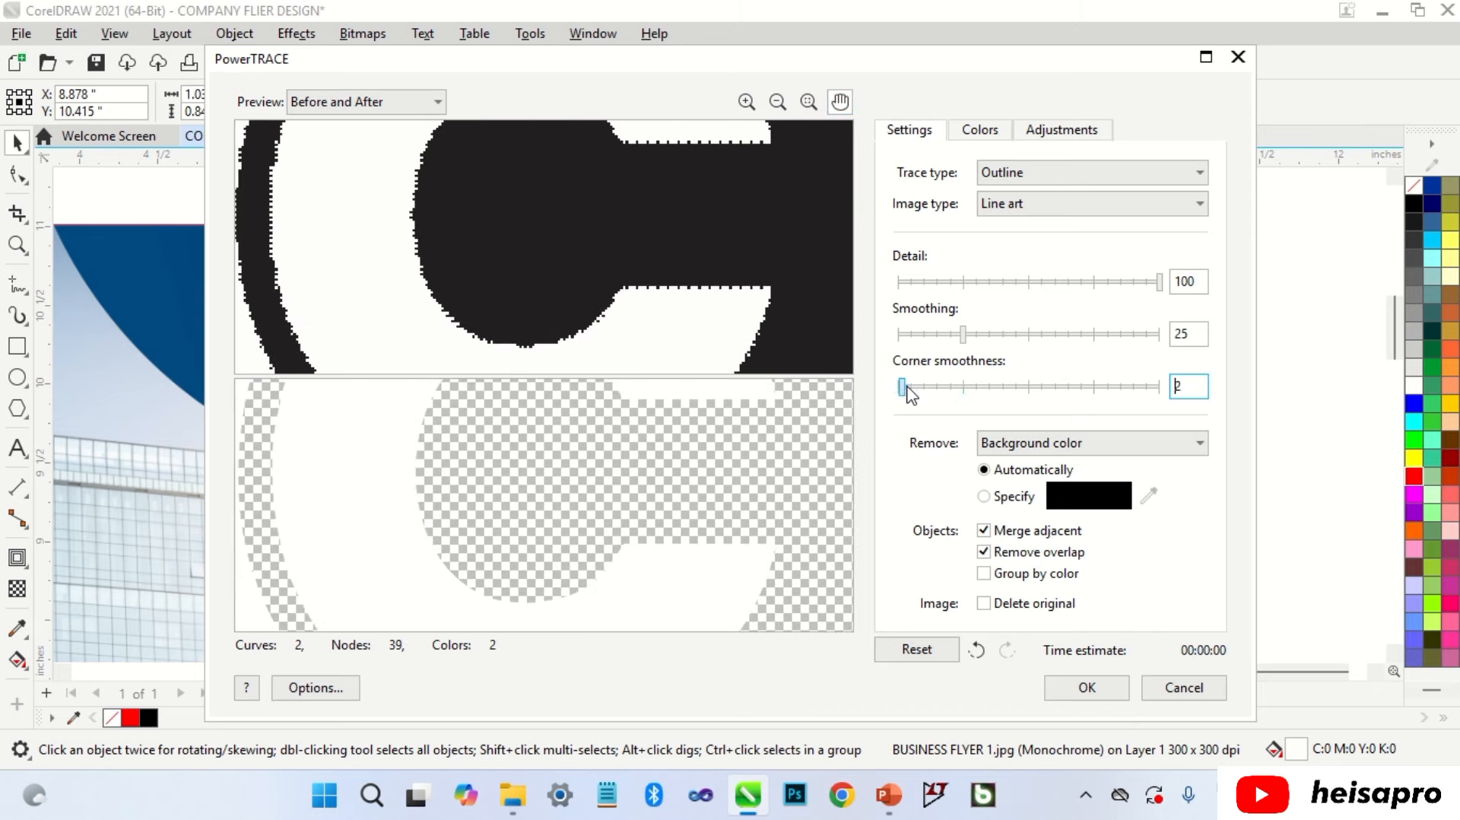
pyautogui.moveTo(963, 334); pyautogui.dragTo(950, 333)
pyautogui.scroll(-5, 776, 473)
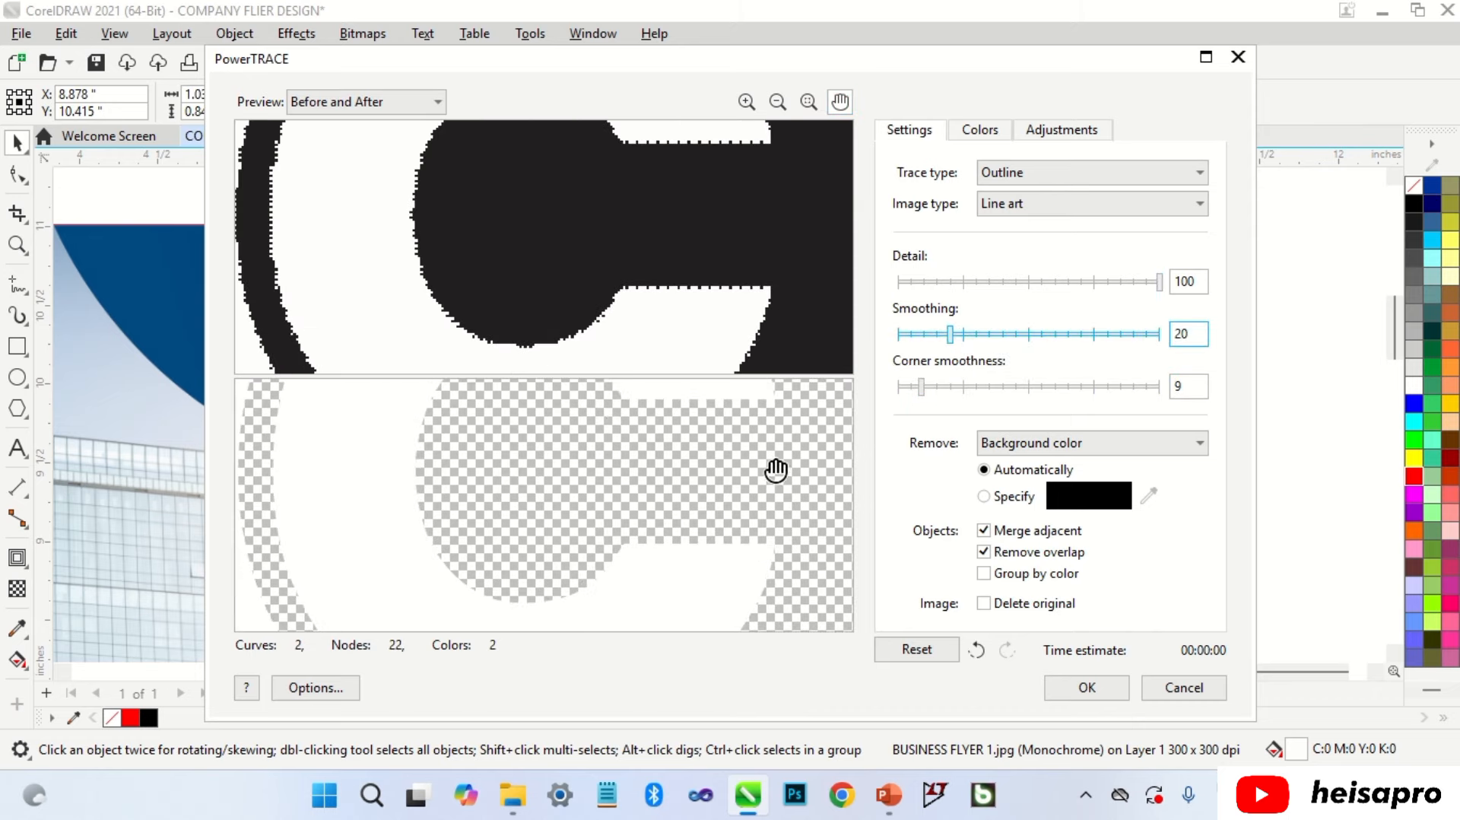
pyautogui.click(1086, 687)
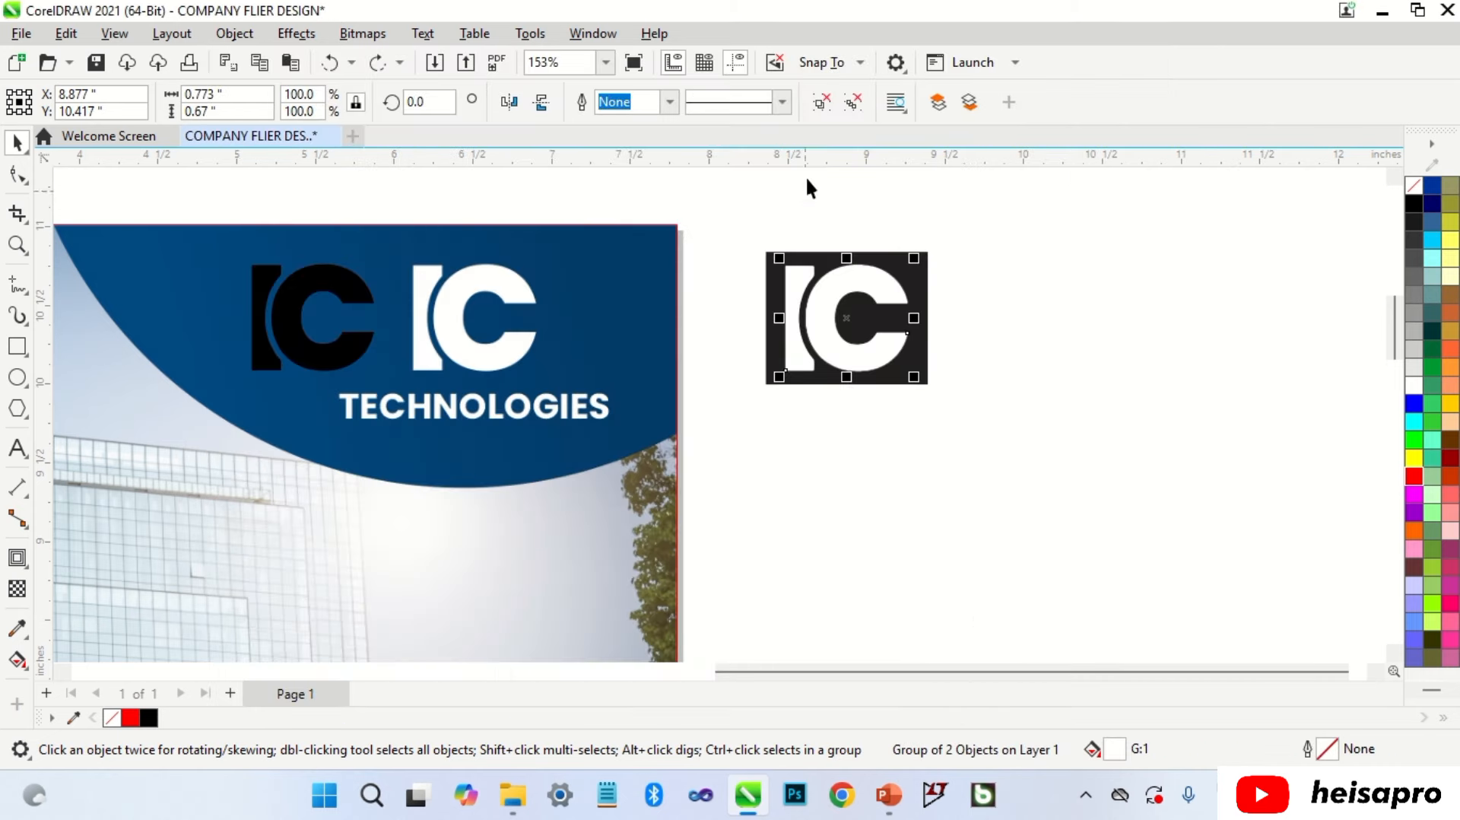
# Step: Ungroup the trace and test the white IC shape over a red rectangle behind it
pyautogui.click(827, 105)
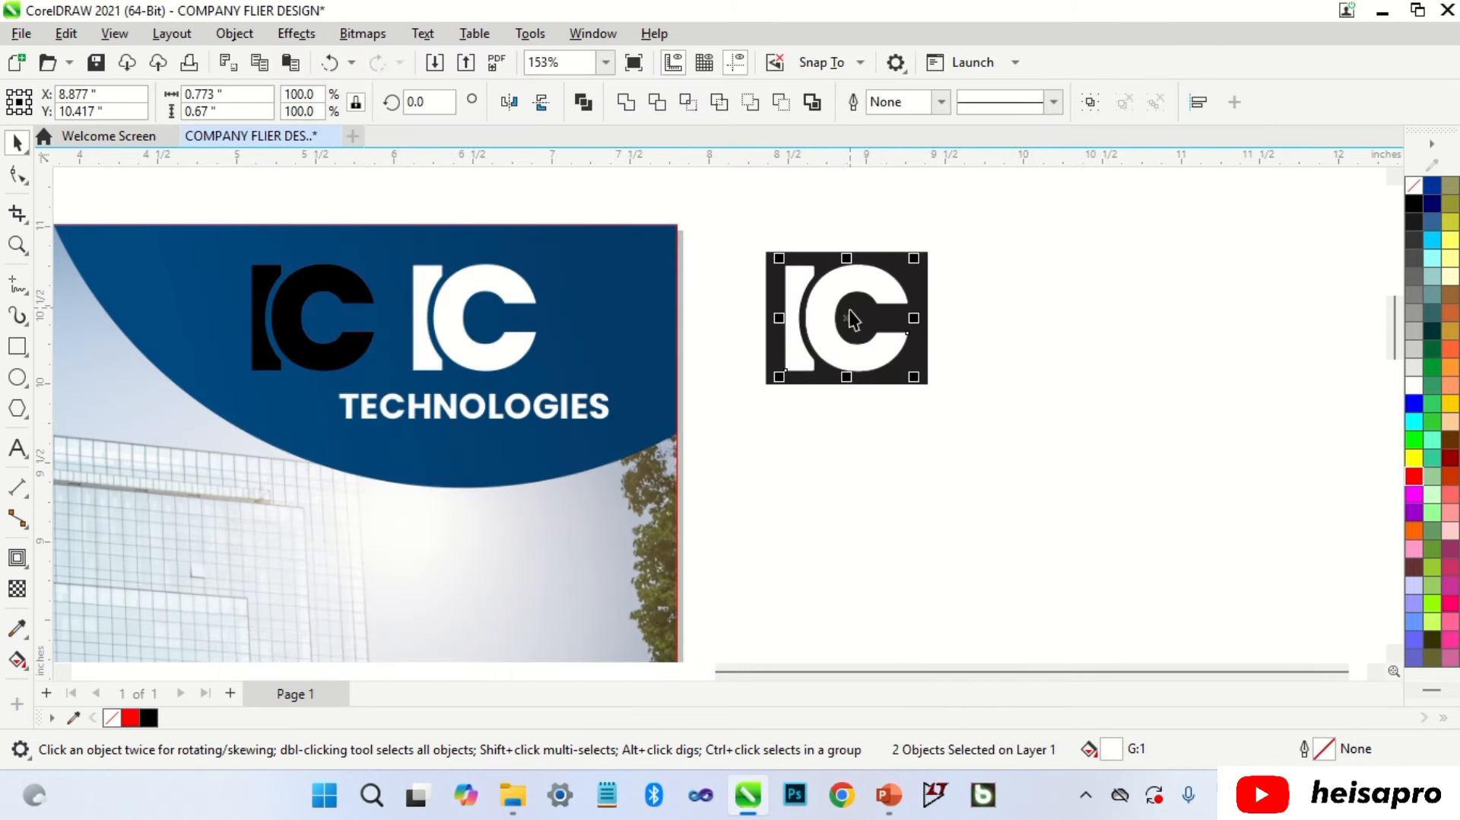
pyautogui.moveTo(828, 326); pyautogui.dragTo(827, 482)
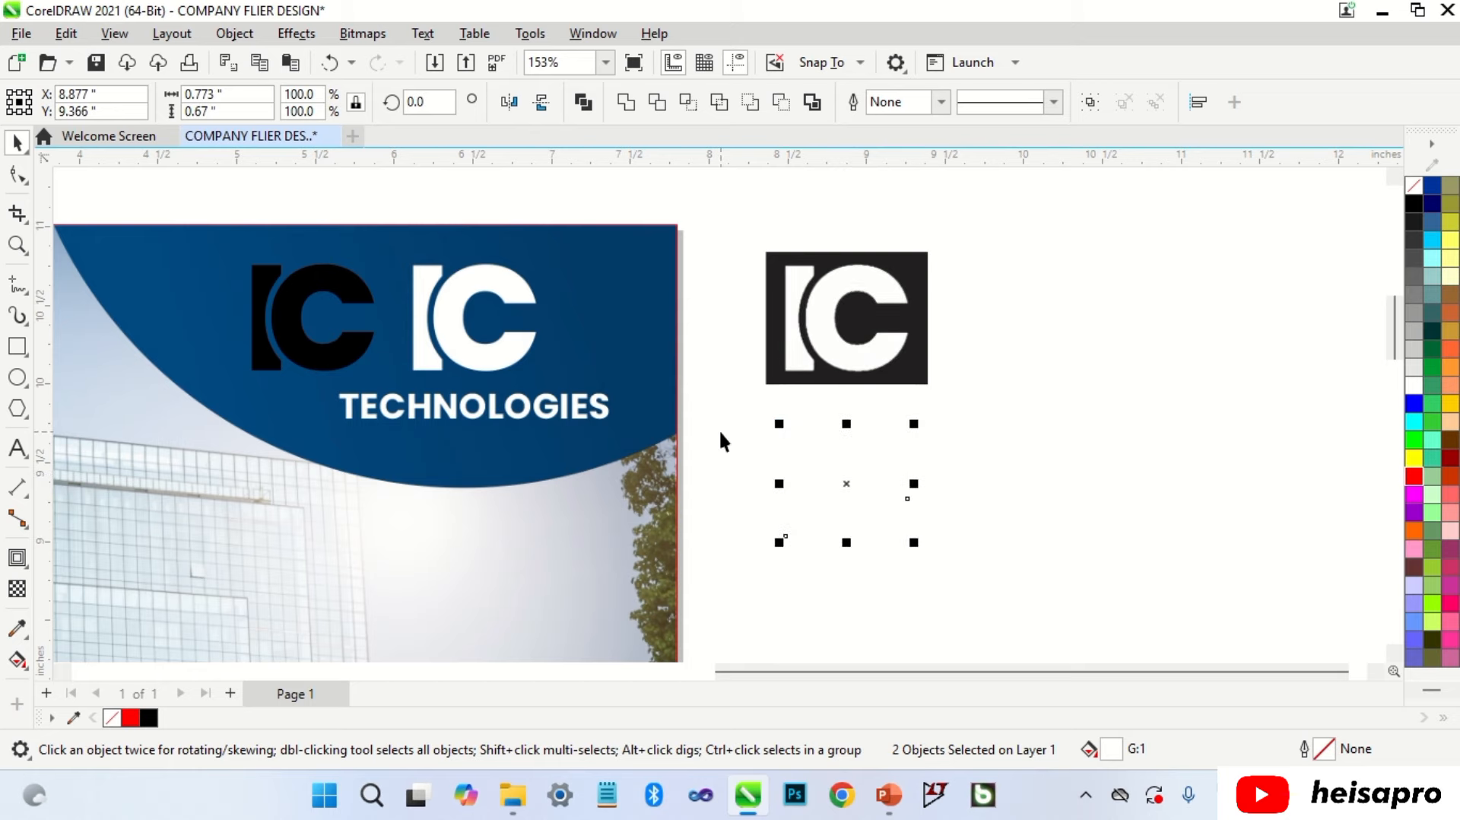
pyautogui.click(718, 429)
pyautogui.press('F6')
pyautogui.moveTo(764, 384); pyautogui.dragTo(941, 570)
pyautogui.press('space')
pyautogui.click(1414, 476)
pyautogui.hotkey('shift', 'pagedown')
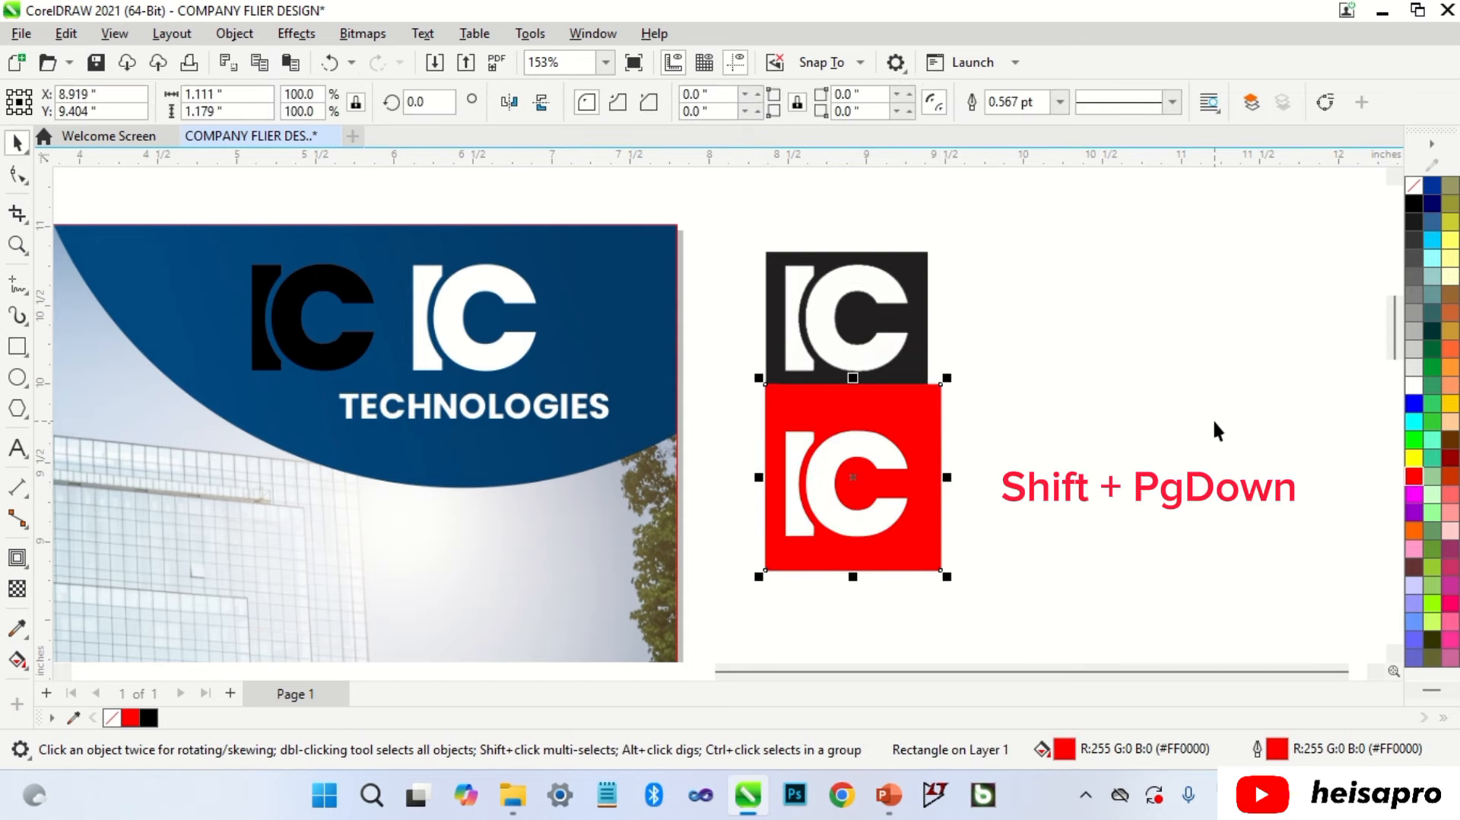
pyautogui.click(1212, 418)
pyautogui.scroll(4, 844, 517)
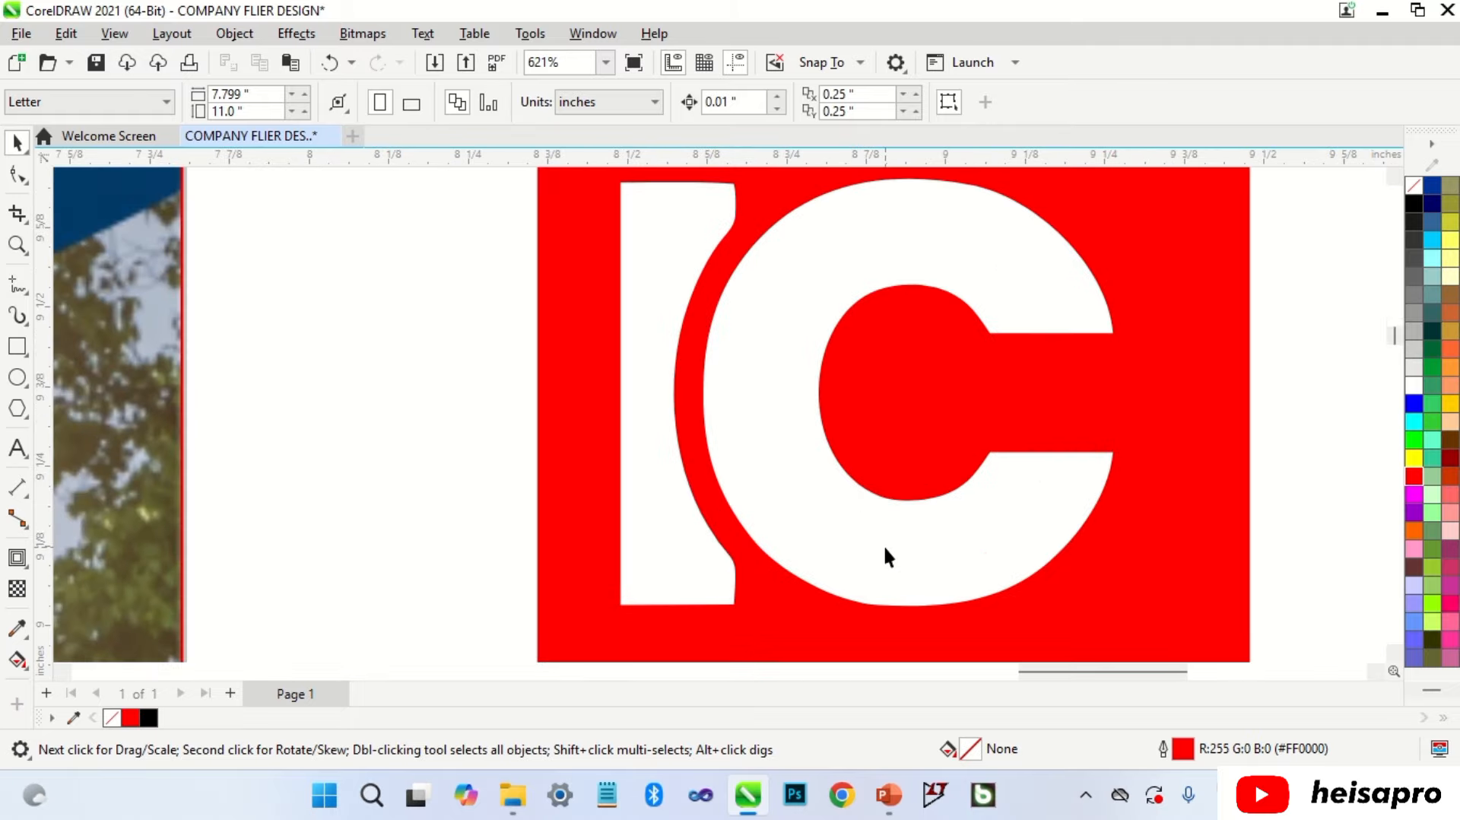
# Step: Delete the red test rectangle along with its I and C shapes
pyautogui.doubleClick(884, 544)
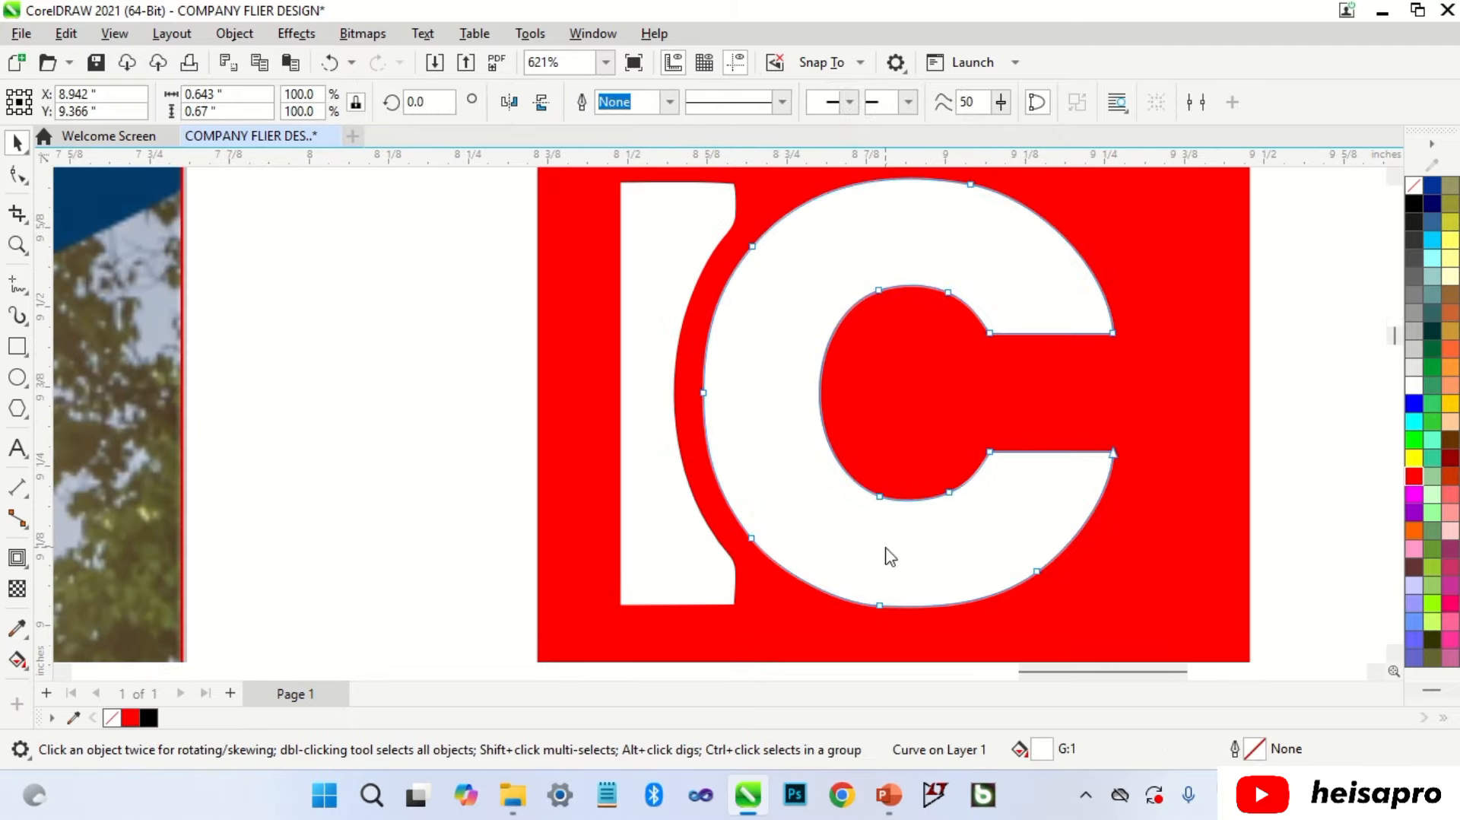
pyautogui.scroll(-3, 870, 430)
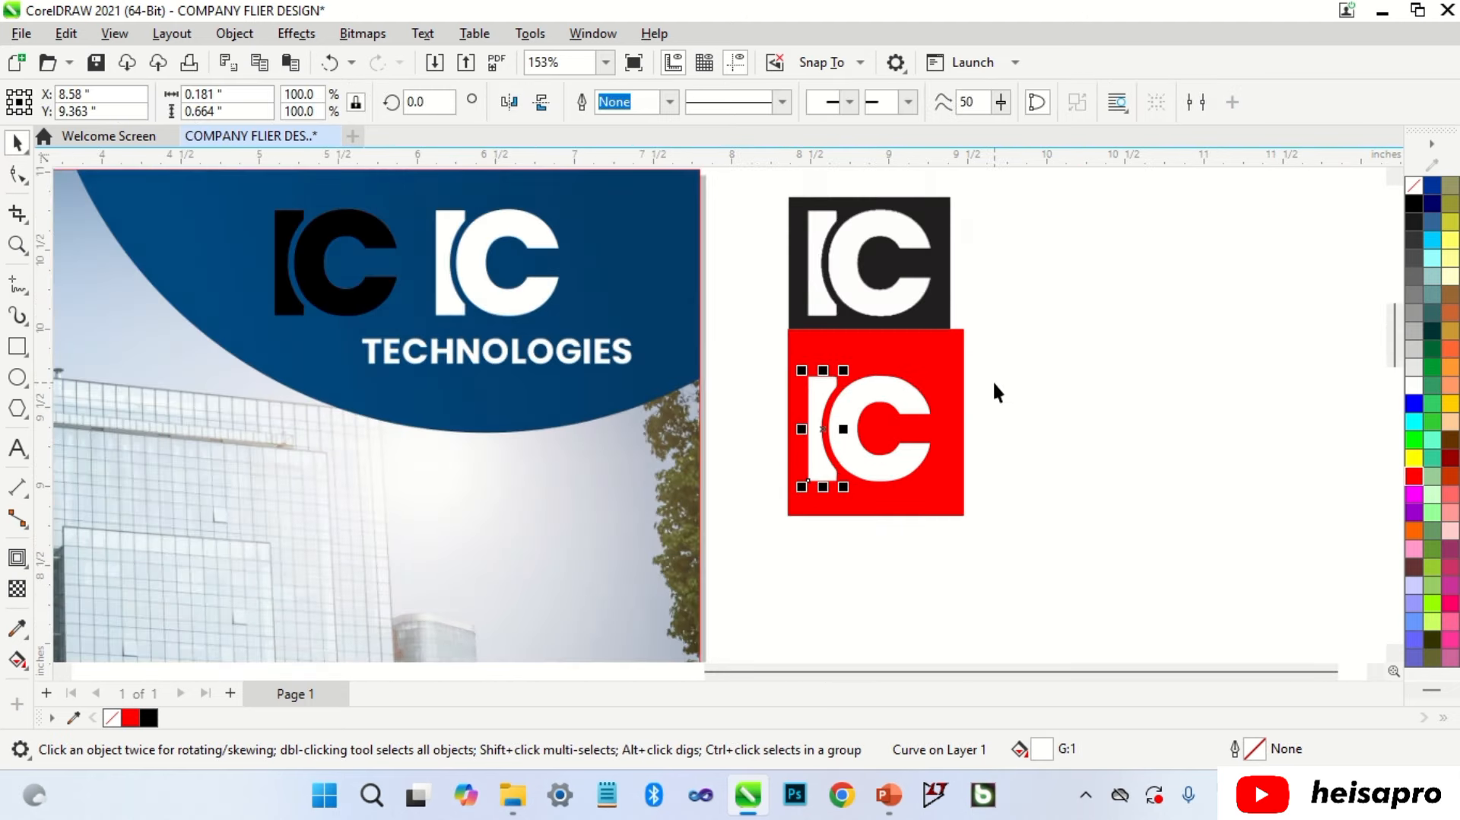
pyautogui.moveTo(994, 318); pyautogui.dragTo(717, 547)
pyautogui.press('Delete')
# Step: Move the black IC mark onto the flyer's white IC logo and delete the spare logo
pyautogui.scroll(2, 652, 450)
pyautogui.scroll(2, 426, 278)
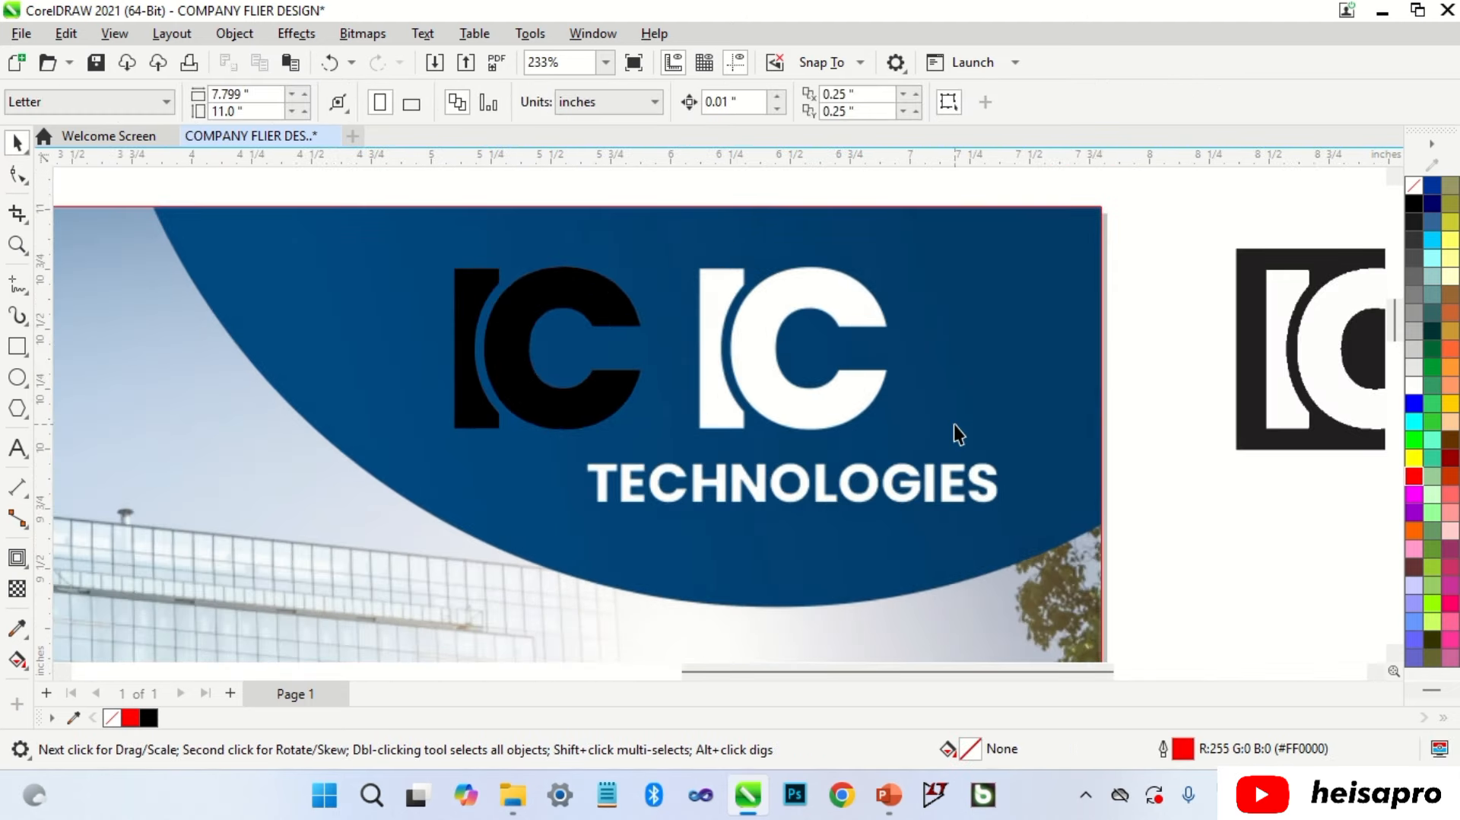
pyautogui.click(600, 412)
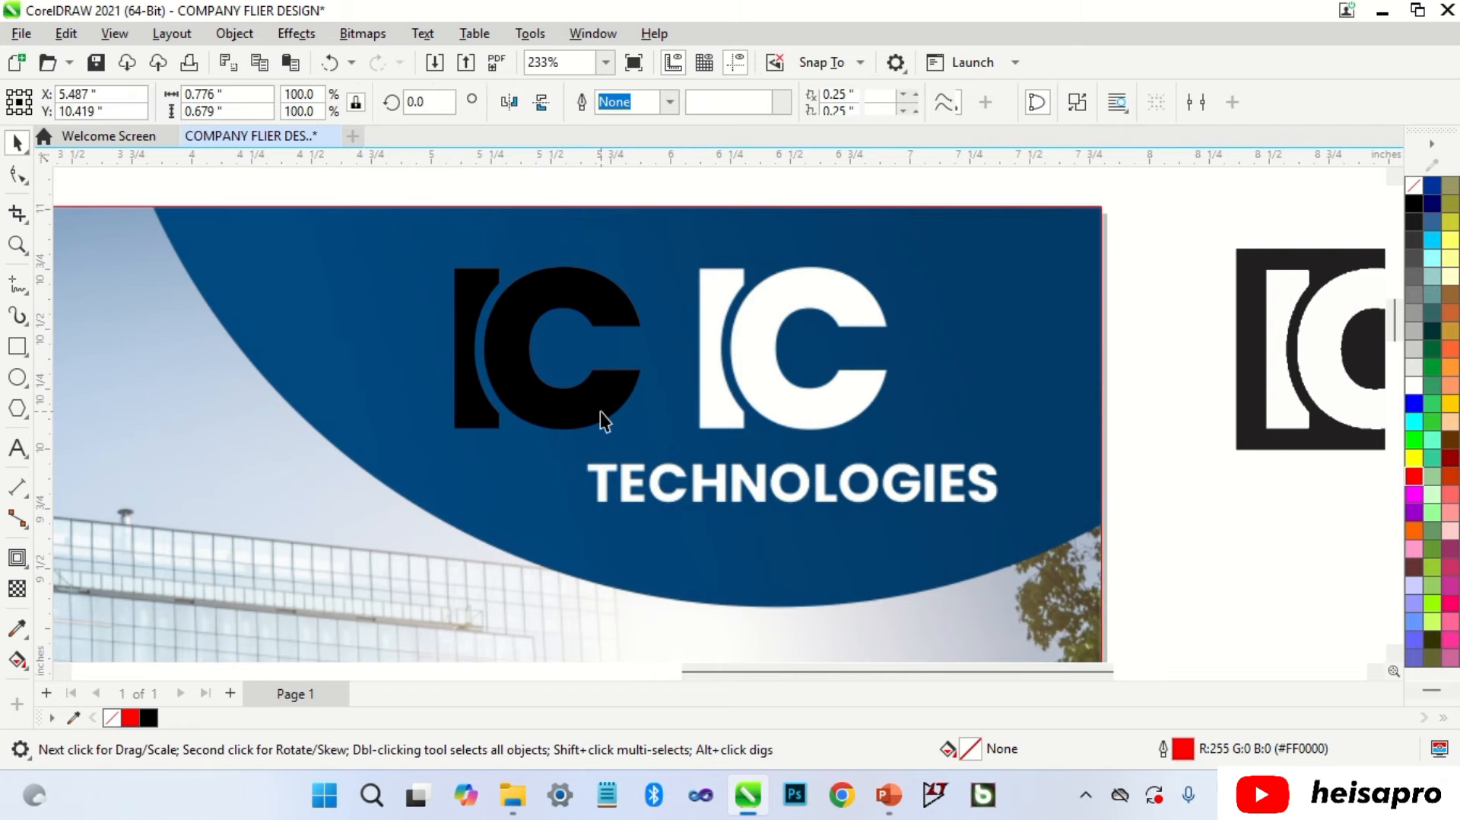
pyautogui.moveTo(594, 403); pyautogui.dragTo(800, 403)
pyautogui.scroll(7, 807, 413)
pyautogui.scroll(-10, 801, 391)
pyautogui.click(1068, 358)
pyautogui.click(1111, 359)
pyautogui.press('Delete')
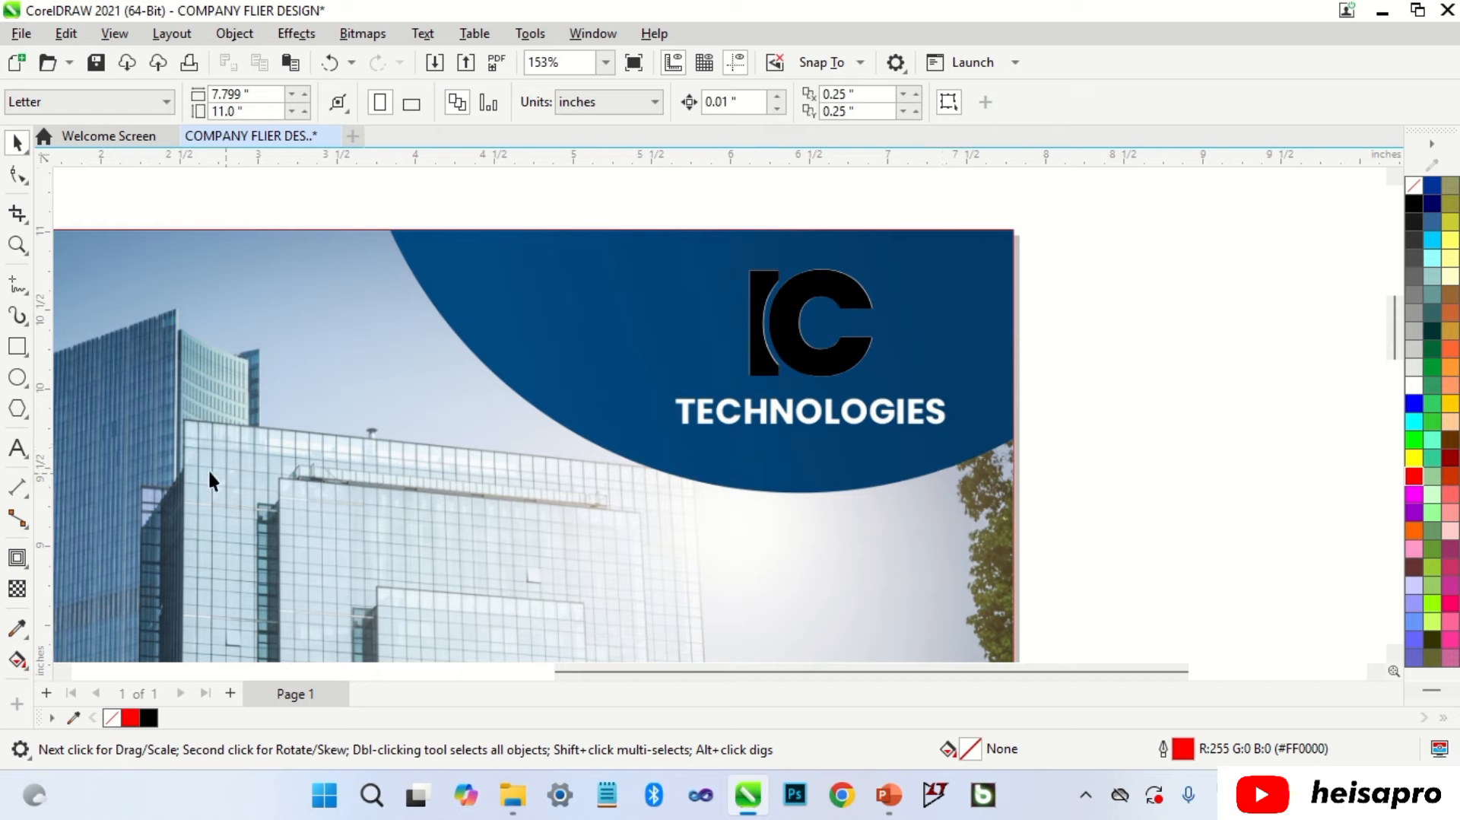
# Step: Type TECHNOLOGIES below the IC logo and set it in Poppins Bold
pyautogui.click(17, 449)
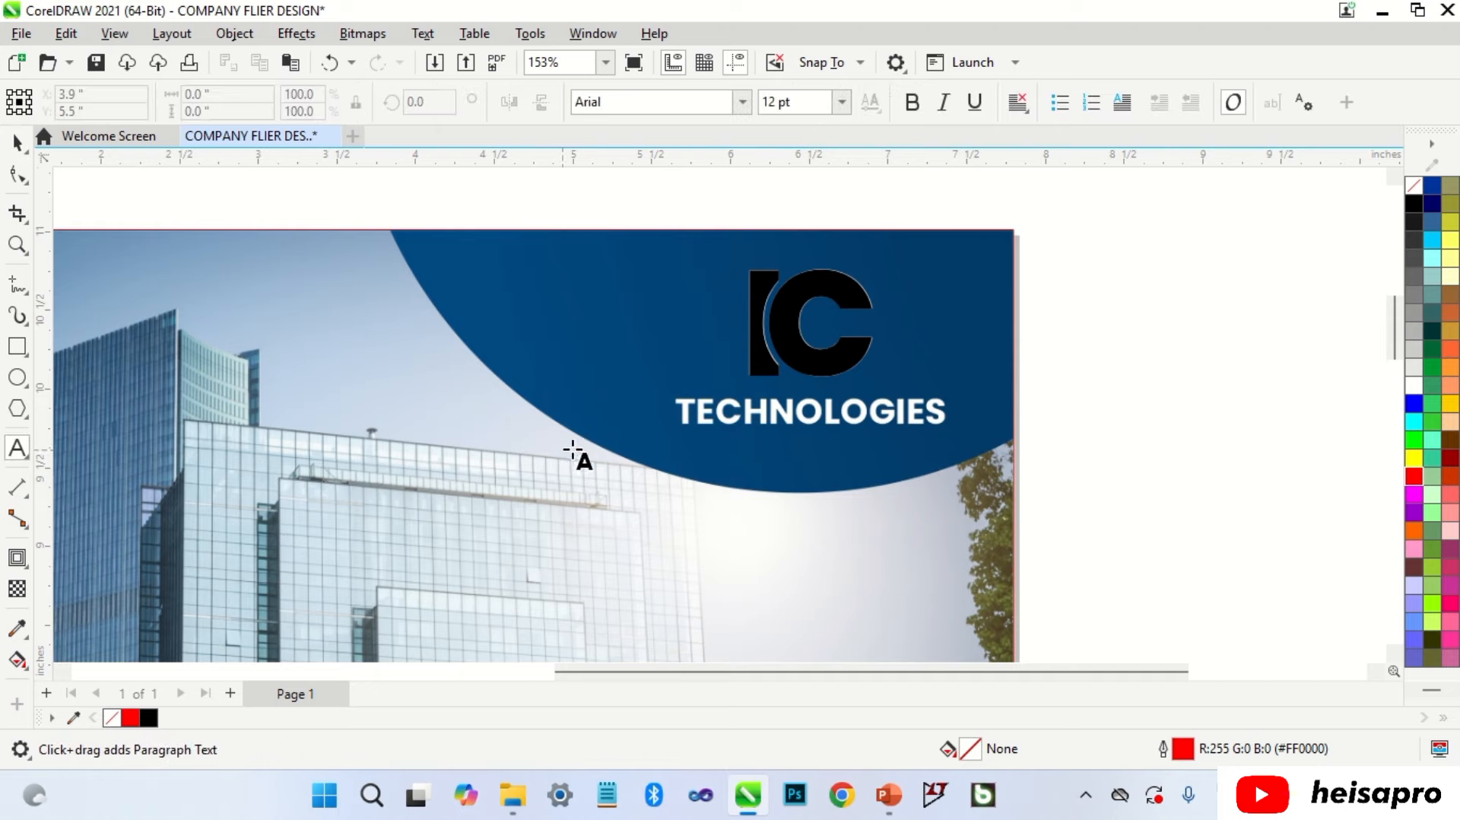
pyautogui.click(677, 453)
pyautogui.write('TECHNOLOGIES')
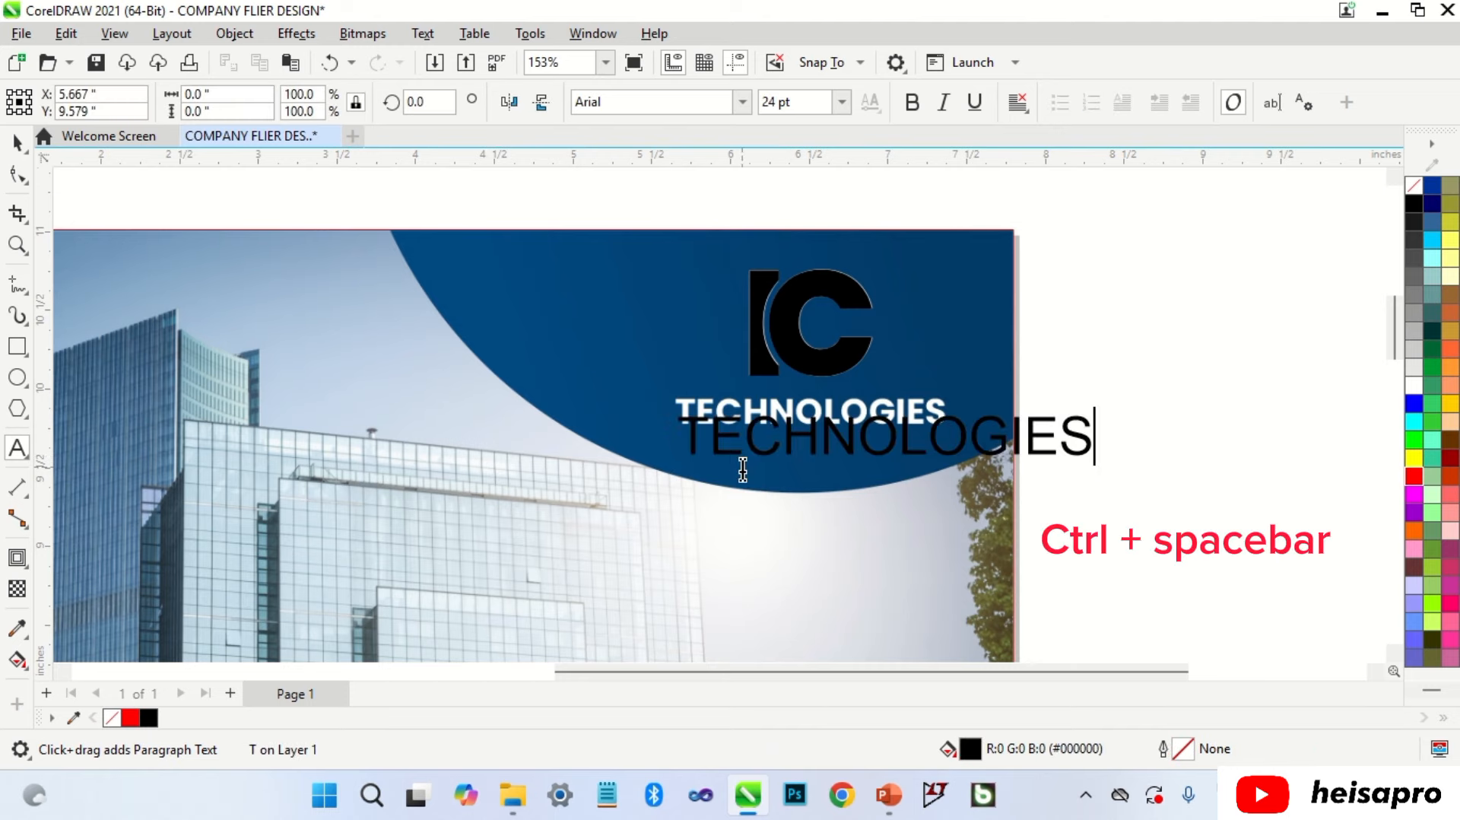
pyautogui.hotkey('ctrl', 'space')
pyautogui.click(741, 101)
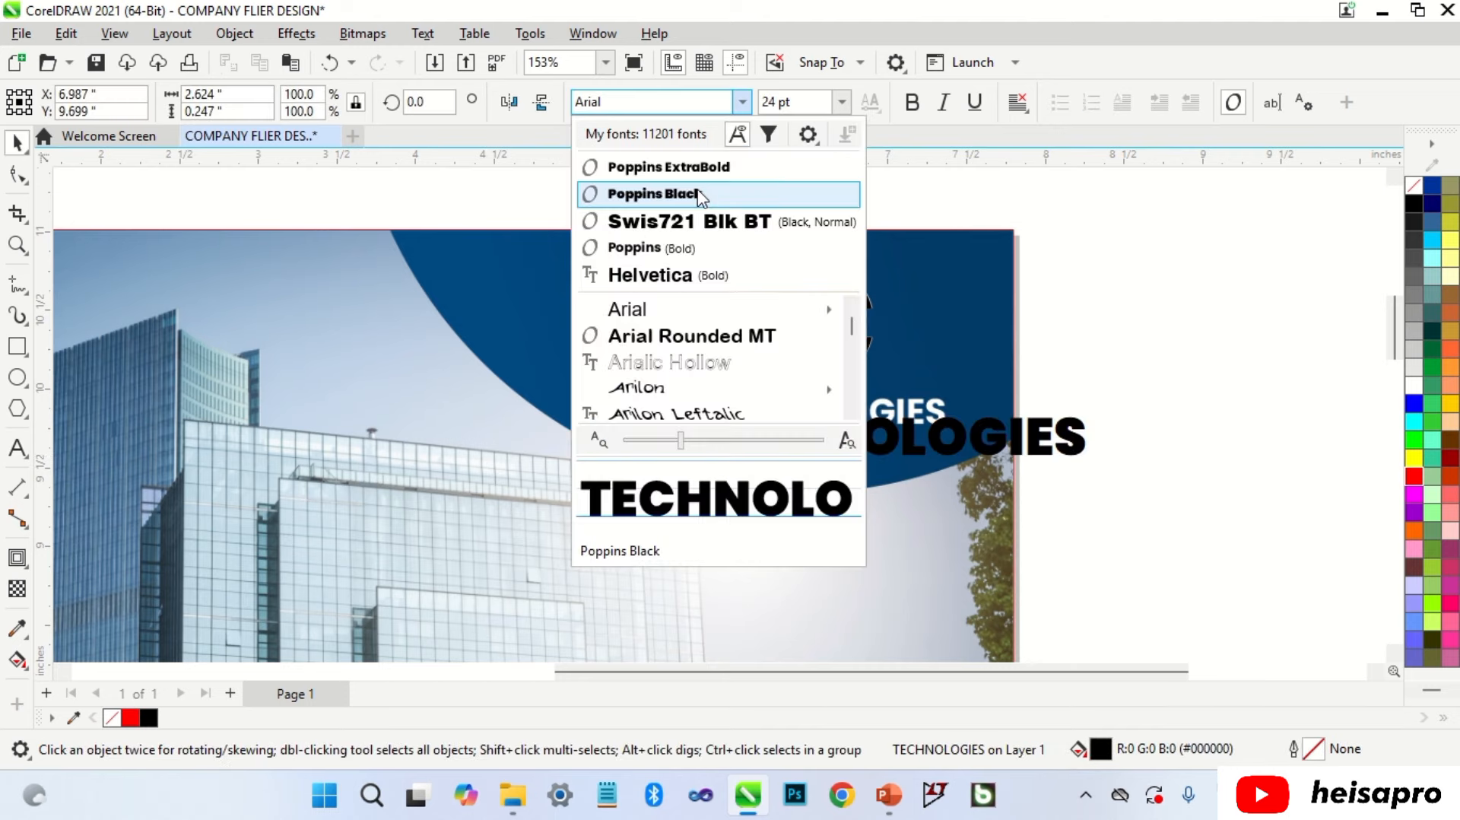
pyautogui.click(704, 248)
# Step: Scale TECHNOLOGIES to about 16.27 pt and align it over the white wordmark
pyautogui.scroll(3, 809, 431)
pyautogui.moveTo(810, 431); pyautogui.dragTo(800, 383)
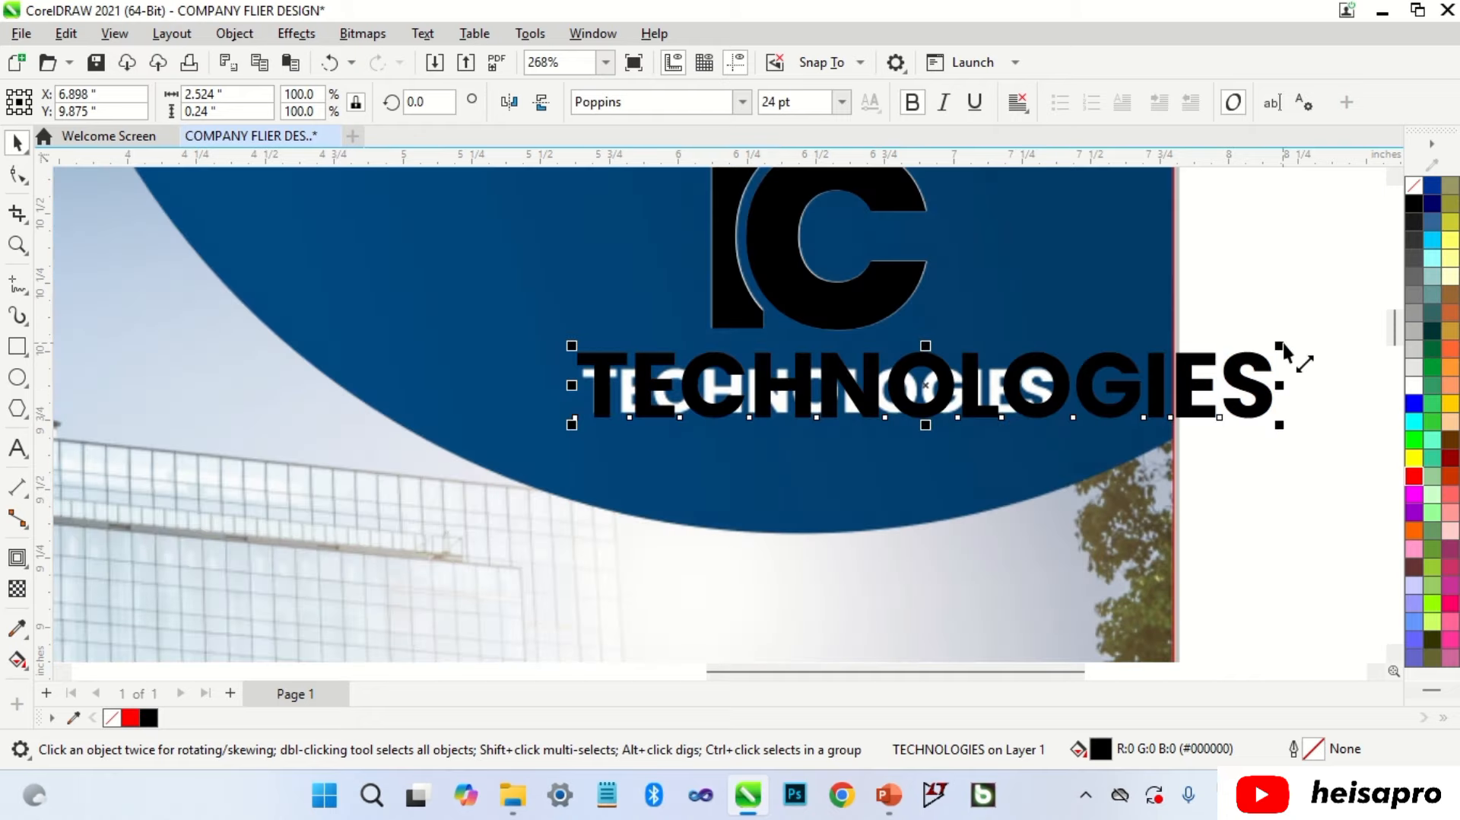
pyautogui.moveTo(1284, 346); pyautogui.dragTo(1047, 369)
pyautogui.scroll(1, 829, 385)
pyautogui.moveTo(731, 389); pyautogui.dragTo(740, 382)
pyautogui.moveTo(1221, 355)
pyautogui.mouseDown()
pyautogui.moveTo(1230, 367)
pyautogui.moveTo(1221, 332)
pyautogui.mouseUp()
pyautogui.scroll(4, 1230, 366)
pyautogui.scroll(-3, 795, 475)
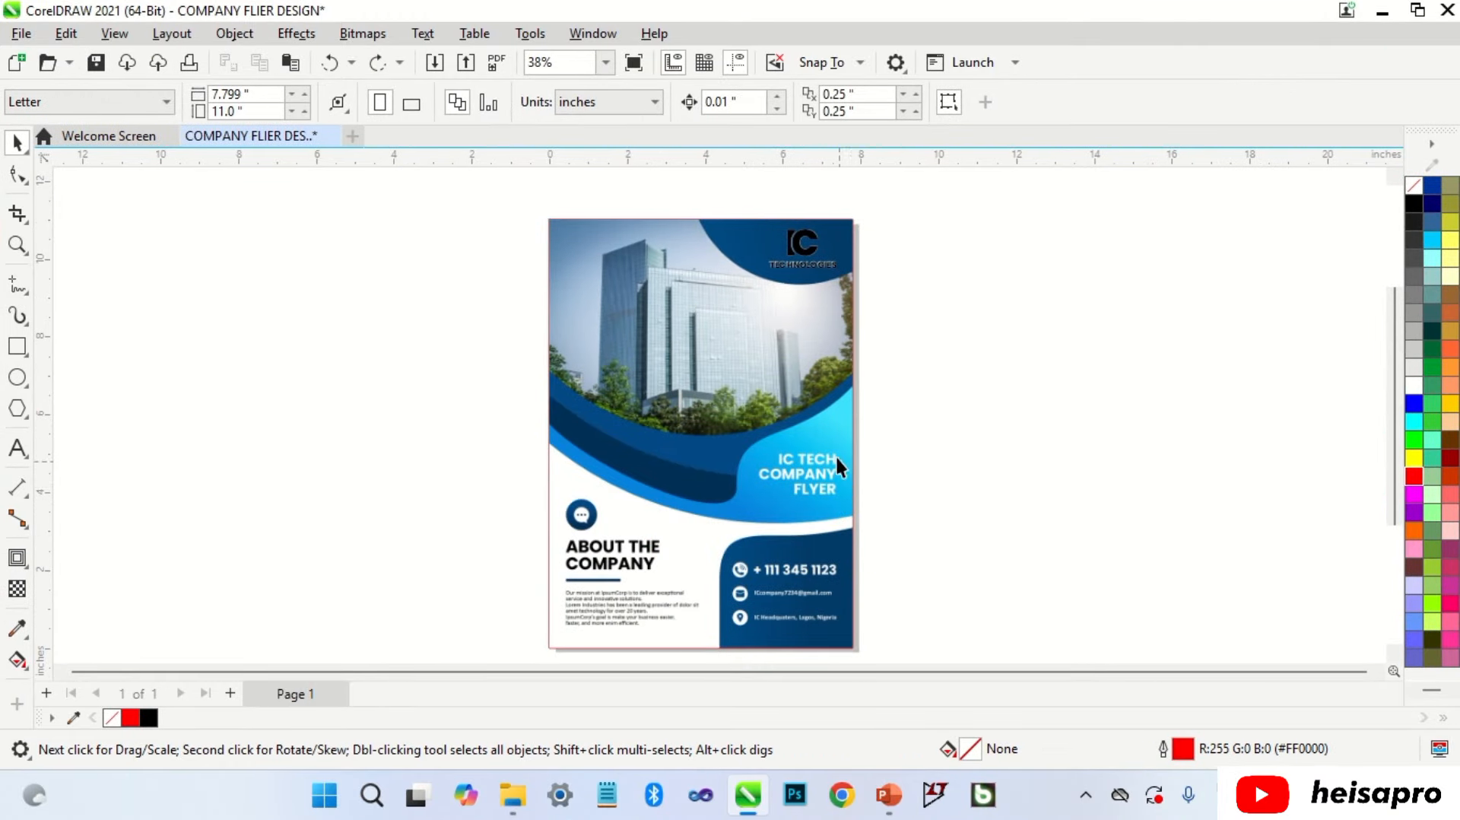
# Step: Copy the TECHNOLOGIES text down and retype it as IC TECH / COMPANY / FLYER, right-aligned
pyautogui.moveTo(810, 268); pyautogui.dragTo(804, 464)
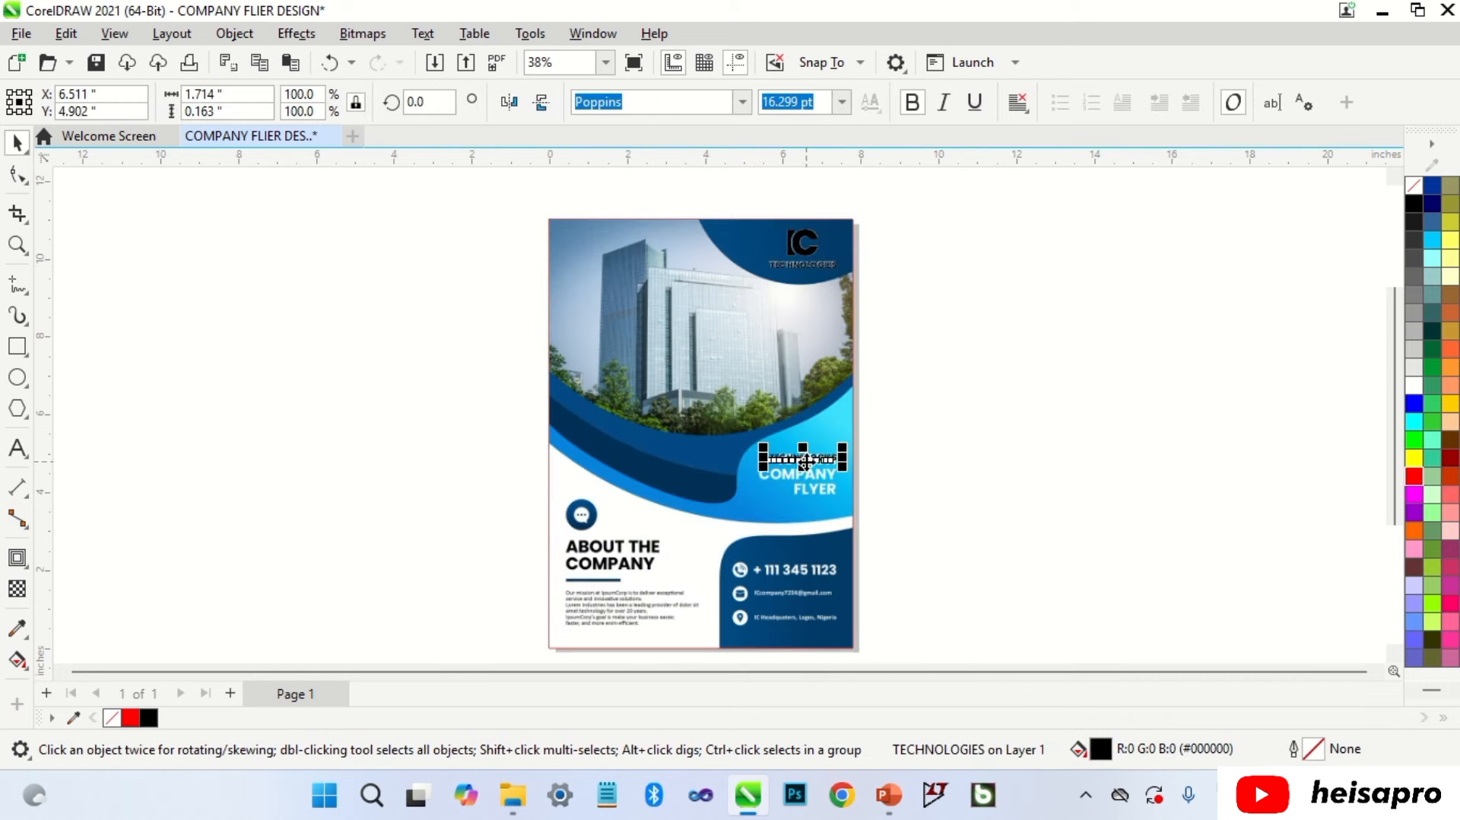
pyautogui.scroll(3, 805, 464)
pyautogui.doubleClick(816, 454)
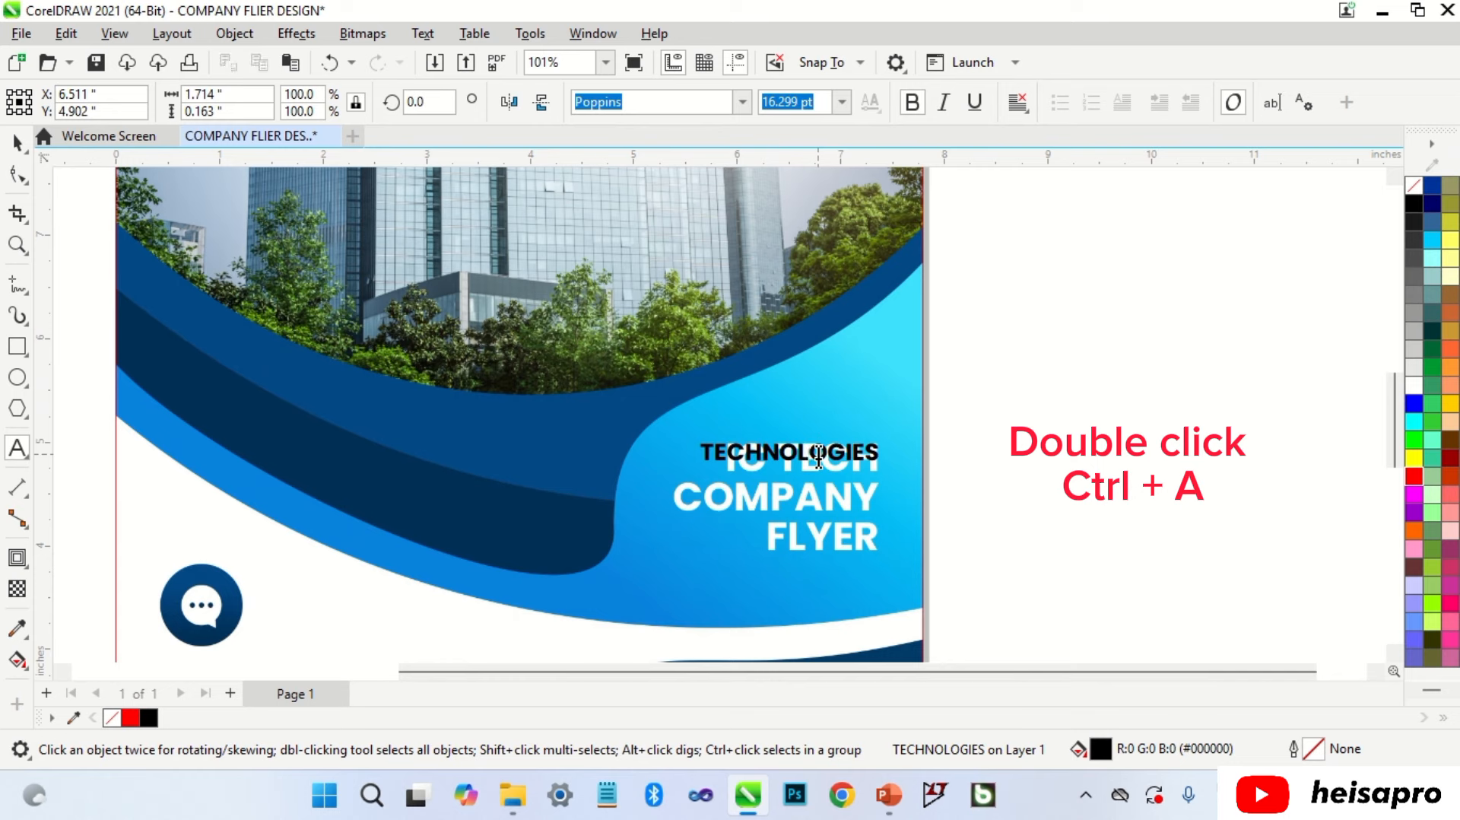
pyautogui.hotkey('ctrl', 'a')
pyautogui.write('IC')
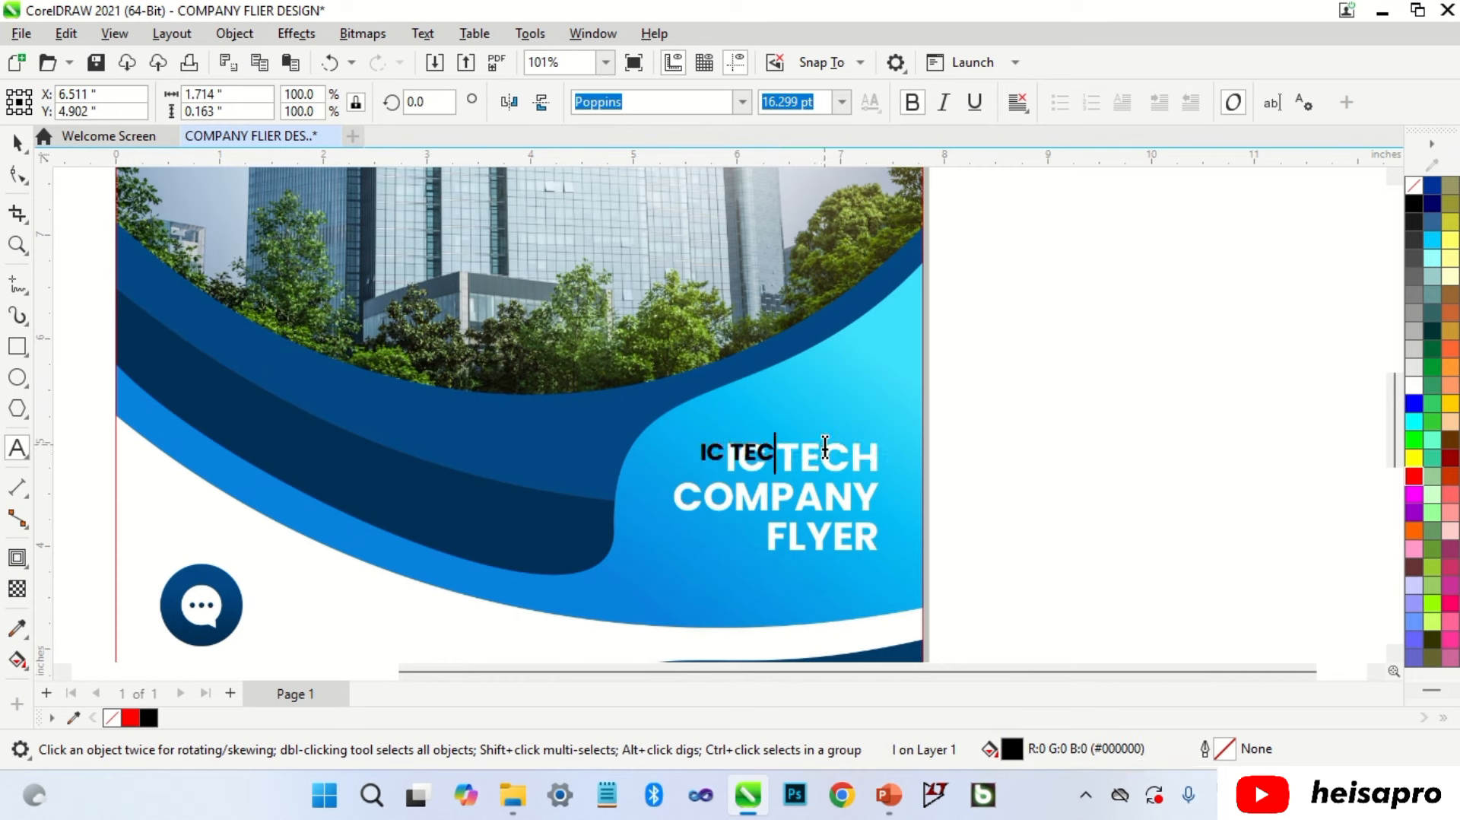
pyautogui.write(' TECH')
pyautogui.press('Return')
pyautogui.write('COMPANY')
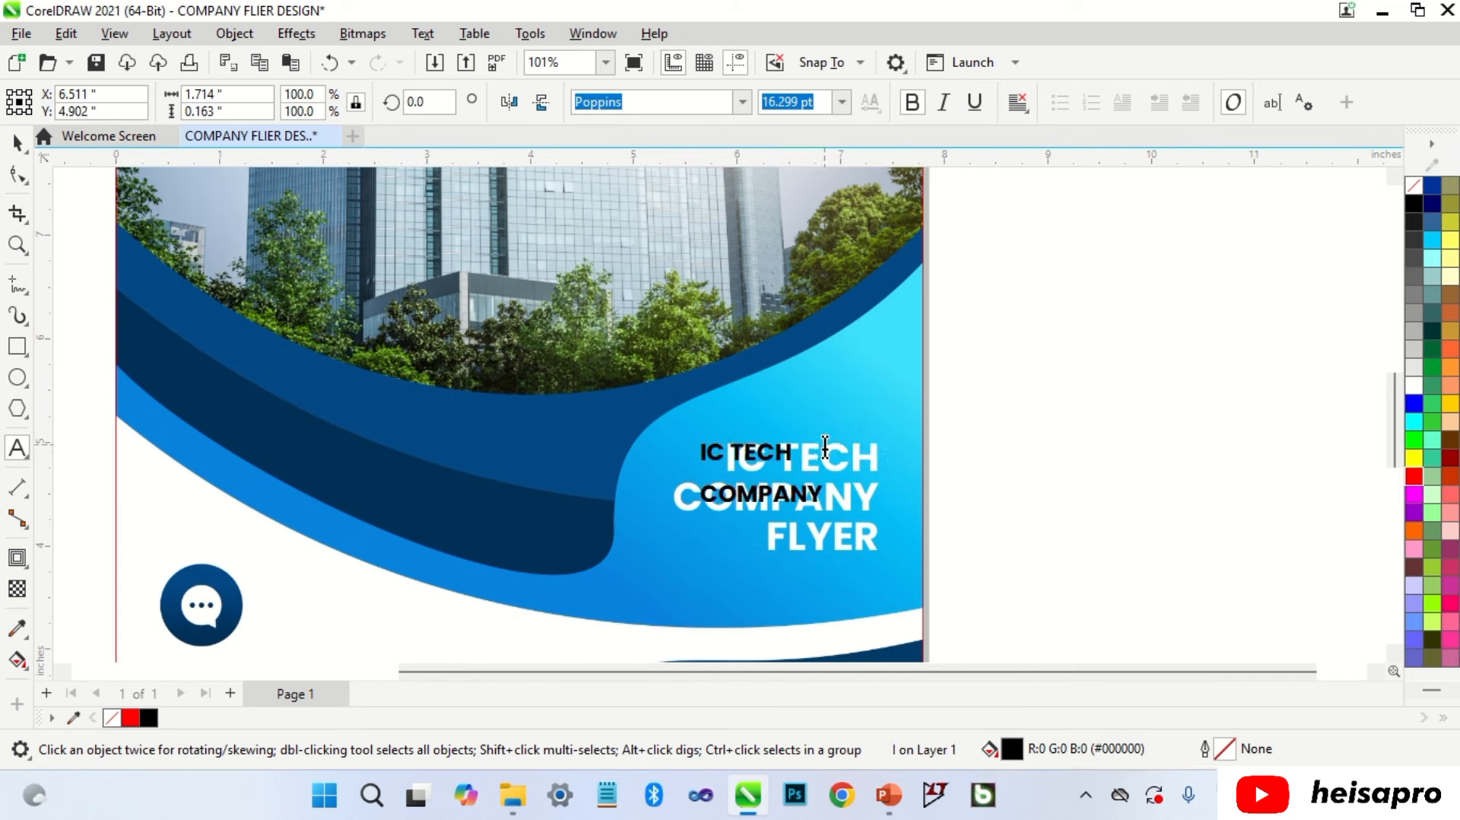
pyautogui.write(' FLYER')
pyautogui.hotkey('ctrl', 'r')
pyautogui.hotkey('ctrl', 'space')
# Step: Scale the headline to about 27.4 pt and place it over the white heading
pyautogui.moveTo(696, 549); pyautogui.dragTo(642, 594)
pyautogui.write('Y FLY')
pyautogui.moveTo(800, 515); pyautogui.dragTo(849, 496)
pyautogui.scroll(2, 852, 500)
pyautogui.moveTo(881, 403); pyautogui.dragTo(881, 437)
pyautogui.moveTo(612, 410); pyautogui.dragTo(560, 372)
pyautogui.scroll(1, 874, 426)
pyautogui.moveTo(885, 442); pyautogui.dragTo(888, 467)
pyautogui.scroll(-2, 844, 368)
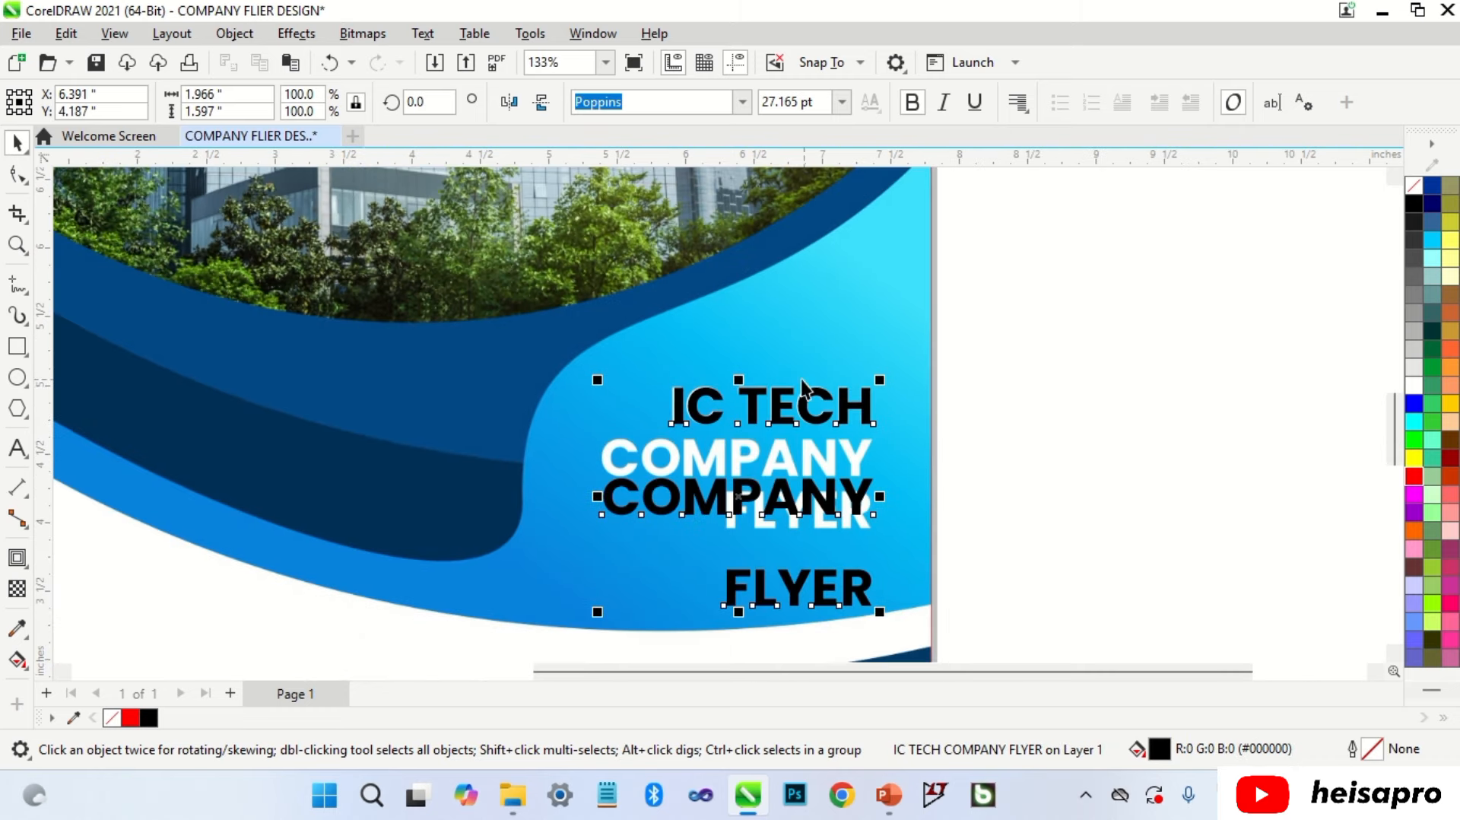
# Step: Tighten the headline's line spacing so FLYER sits under COMPANY, aligned over the original
pyautogui.click(19, 174)
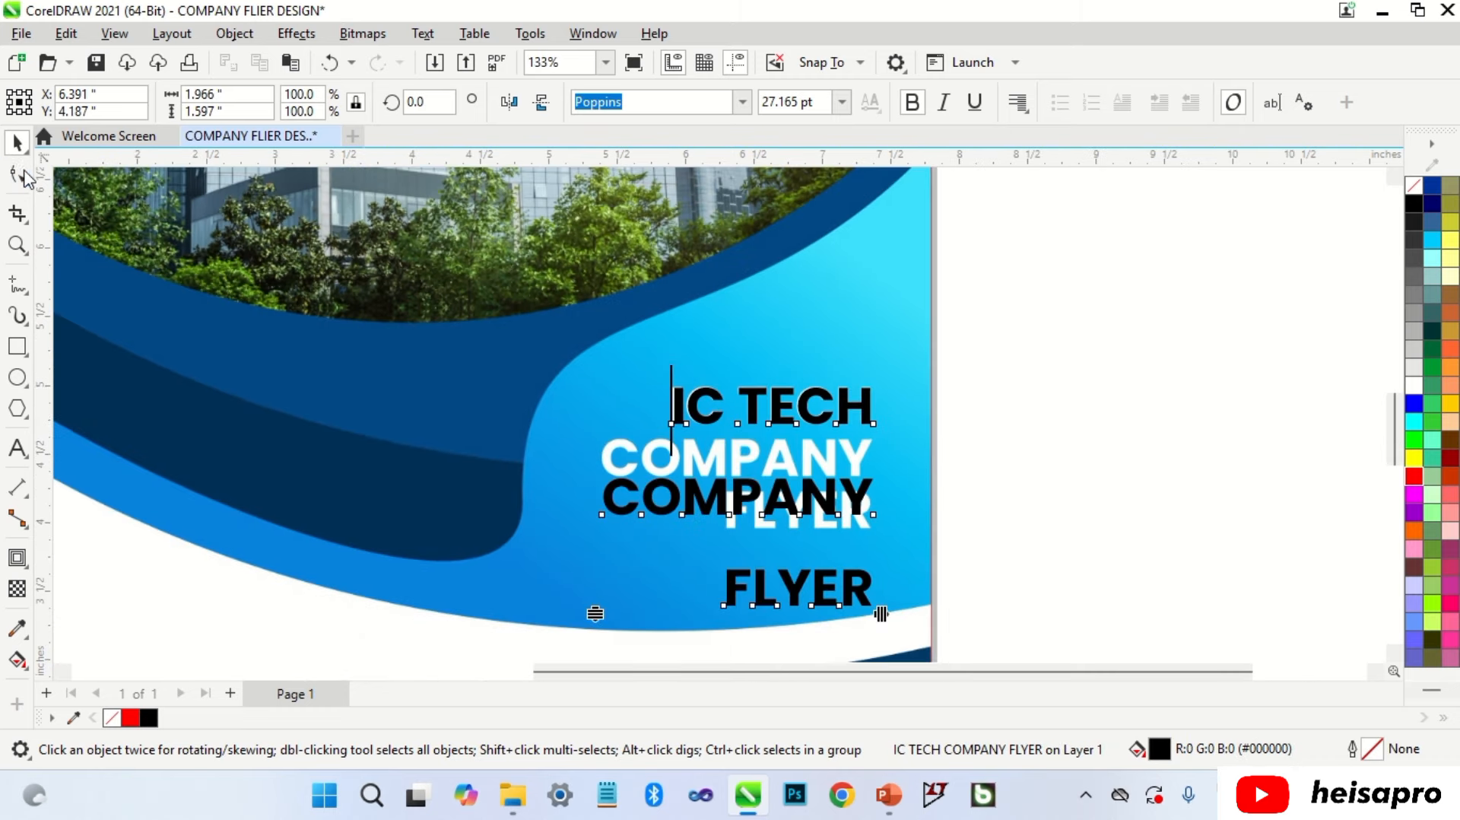
pyautogui.moveTo(597, 613); pyautogui.dragTo(596, 509)
pyautogui.press('space')
pyautogui.scroll(3, 595, 381)
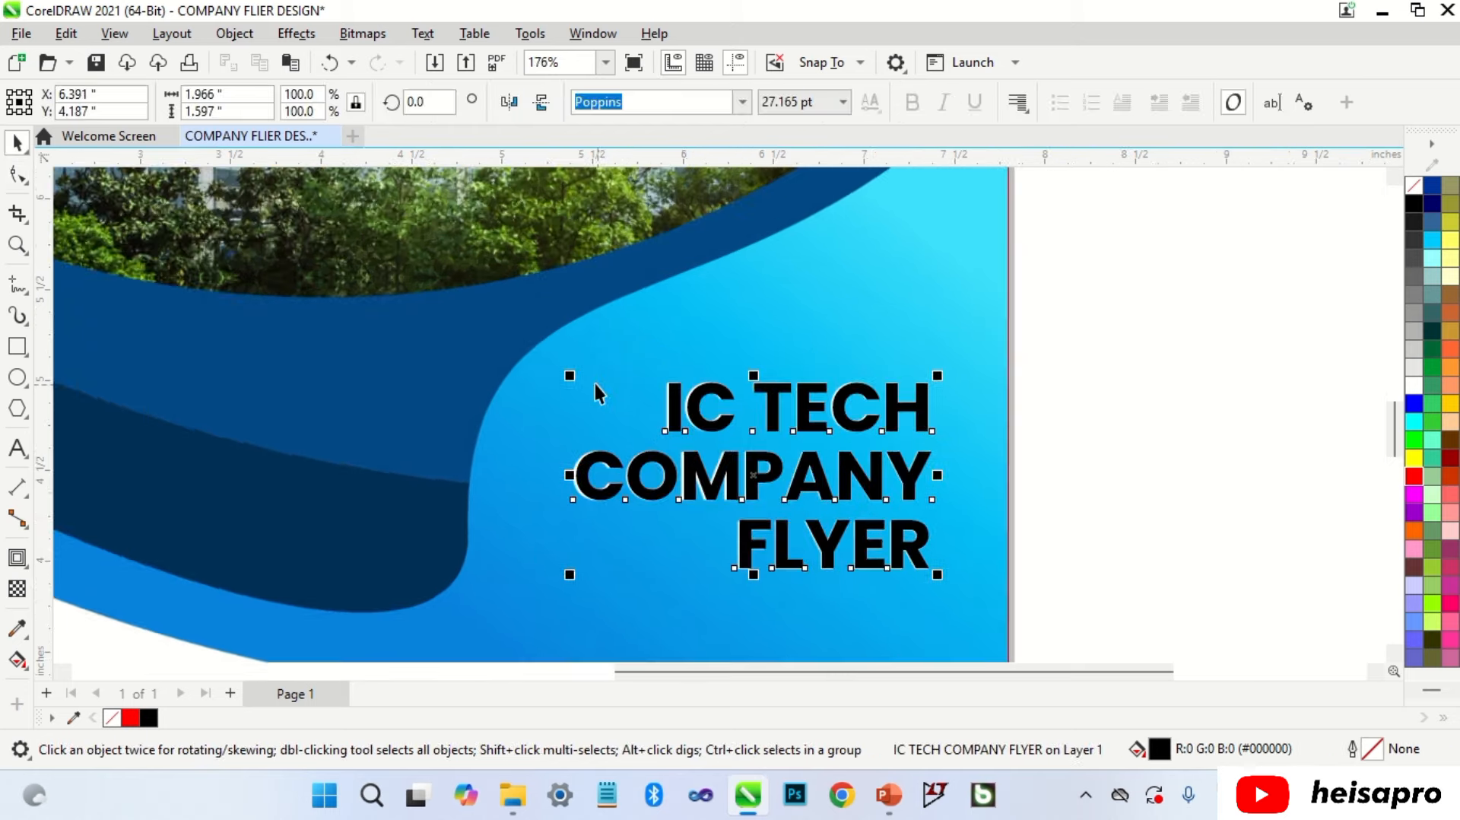
pyautogui.scroll(-1, 730, 425)
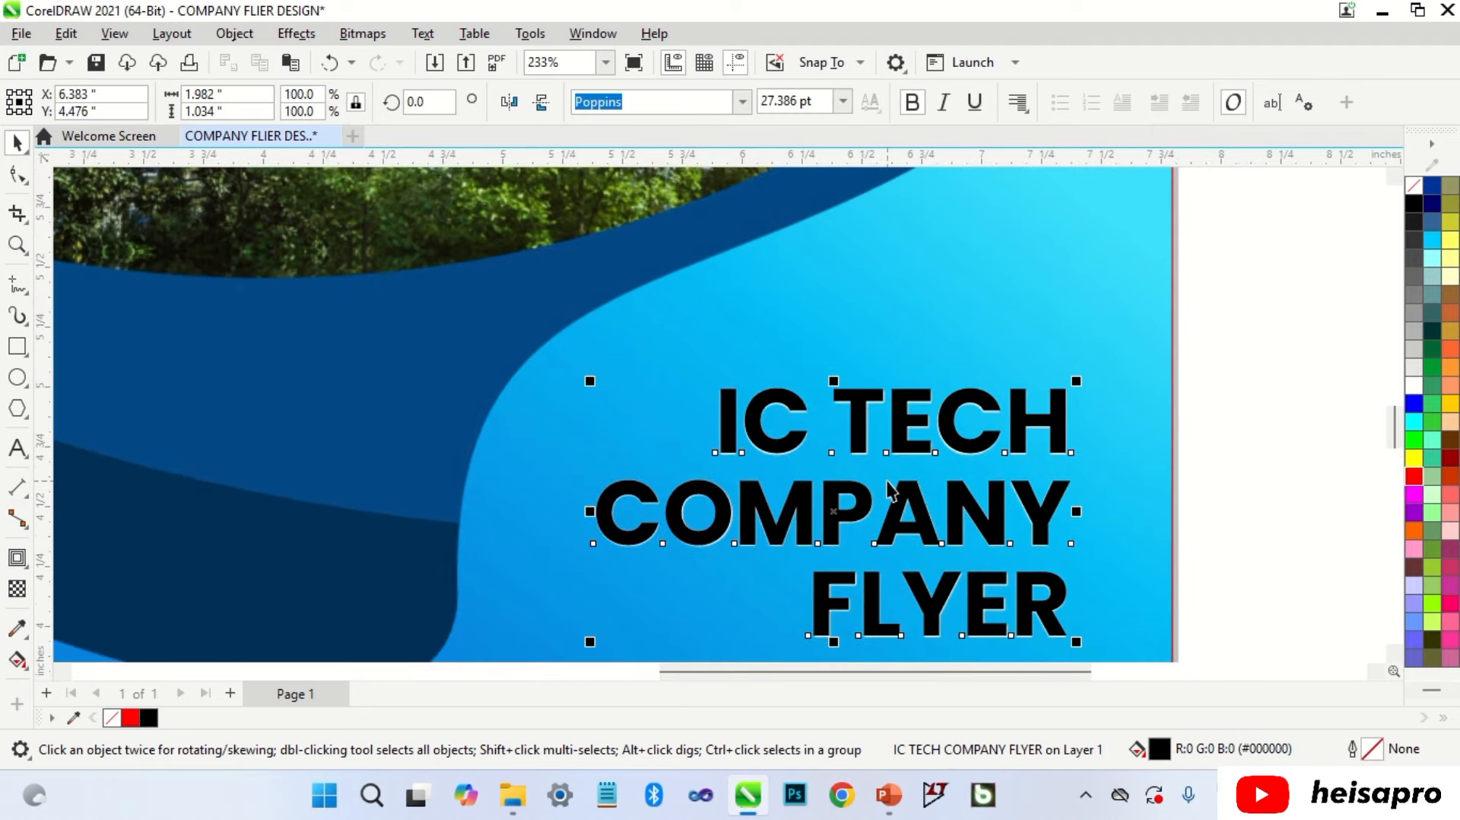
pyautogui.scroll(5, 924, 508)
pyautogui.moveTo(910, 503); pyautogui.dragTo(911, 508)
pyautogui.scroll(-10, 891, 415)
pyautogui.press('Escape')
pyautogui.scroll(-6, 1028, 396)
pyautogui.scroll(3, 1047, 590)
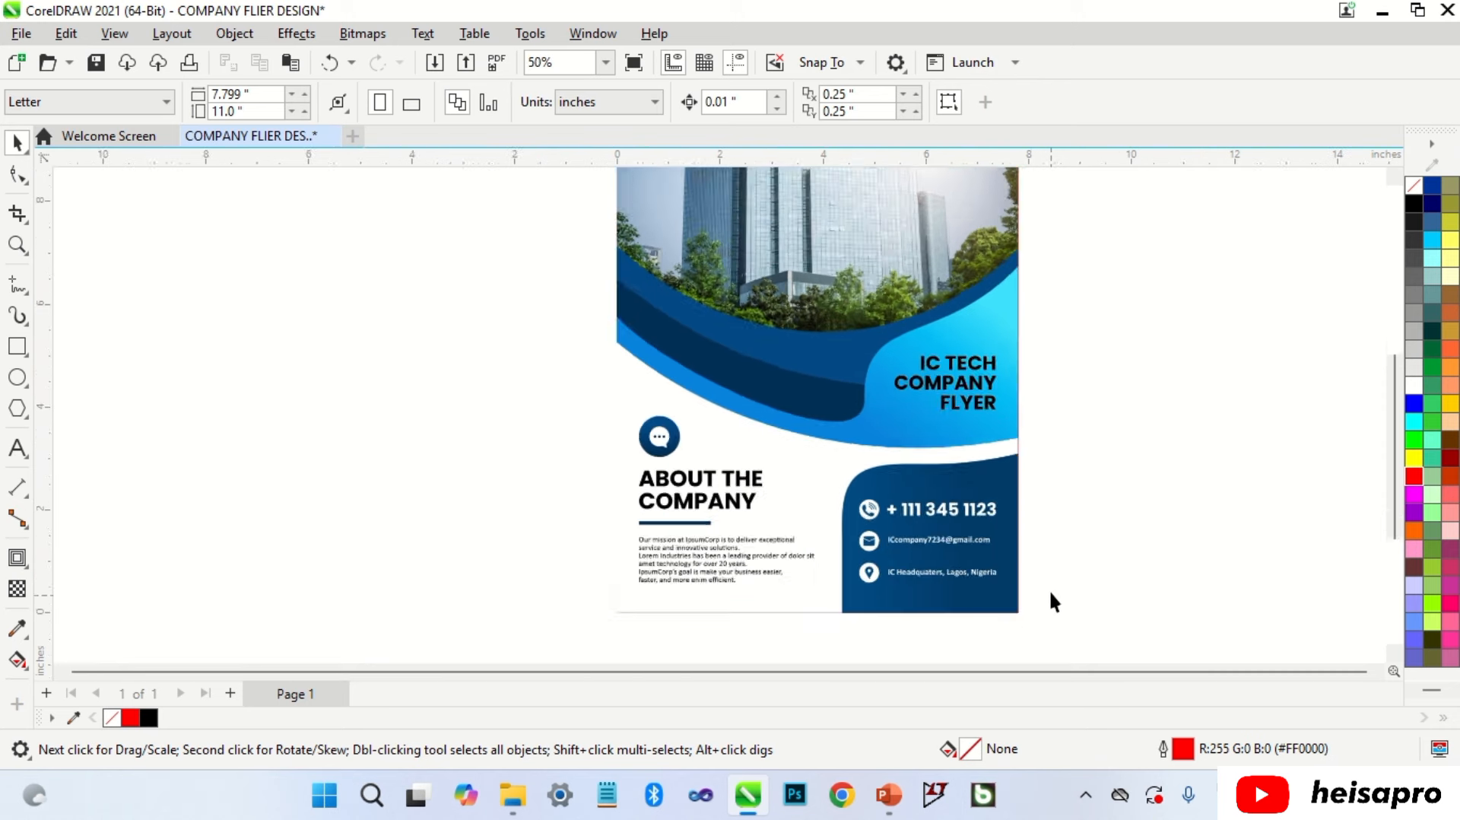
pyautogui.moveTo(964, 352); pyautogui.dragTo(953, 537)
pyautogui.scroll(3, 951, 558)
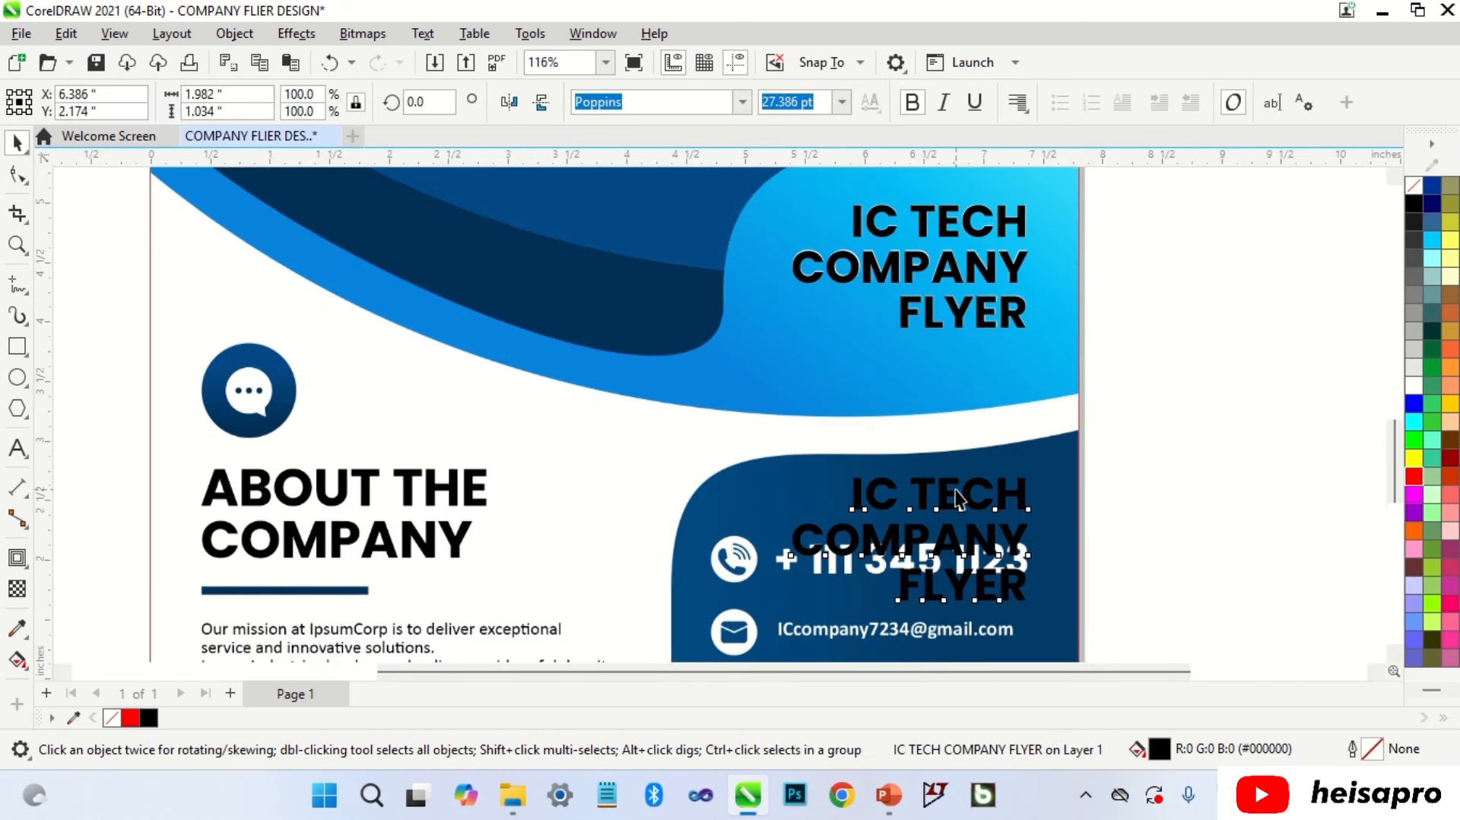
pyautogui.doubleClick(954, 537)
pyautogui.hotkey('ctrl', 'a')
pyautogui.press('Delete')
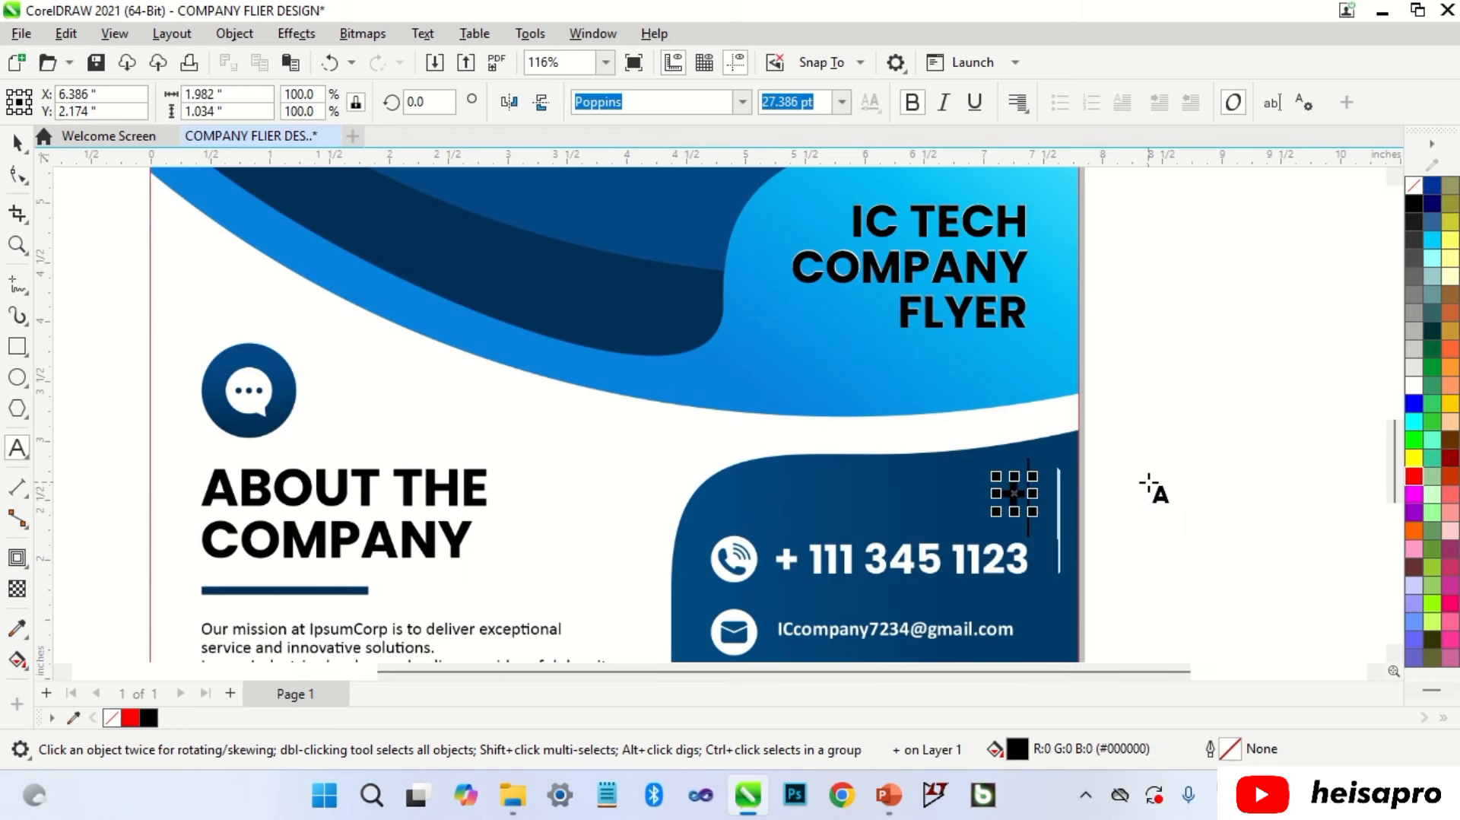
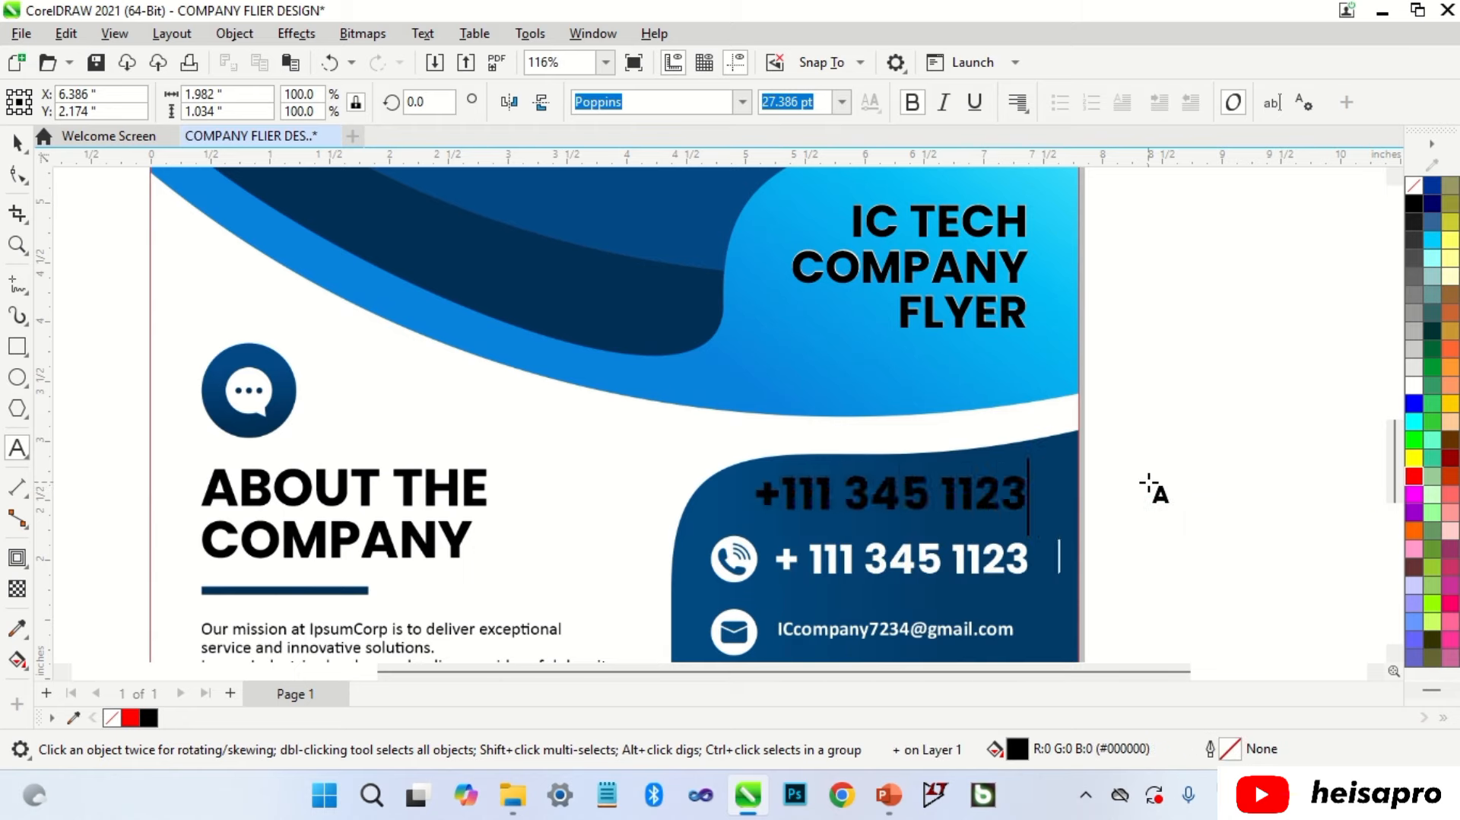
pyautogui.hotkey('ctrl', 'space')
pyautogui.scroll(2, 946, 511)
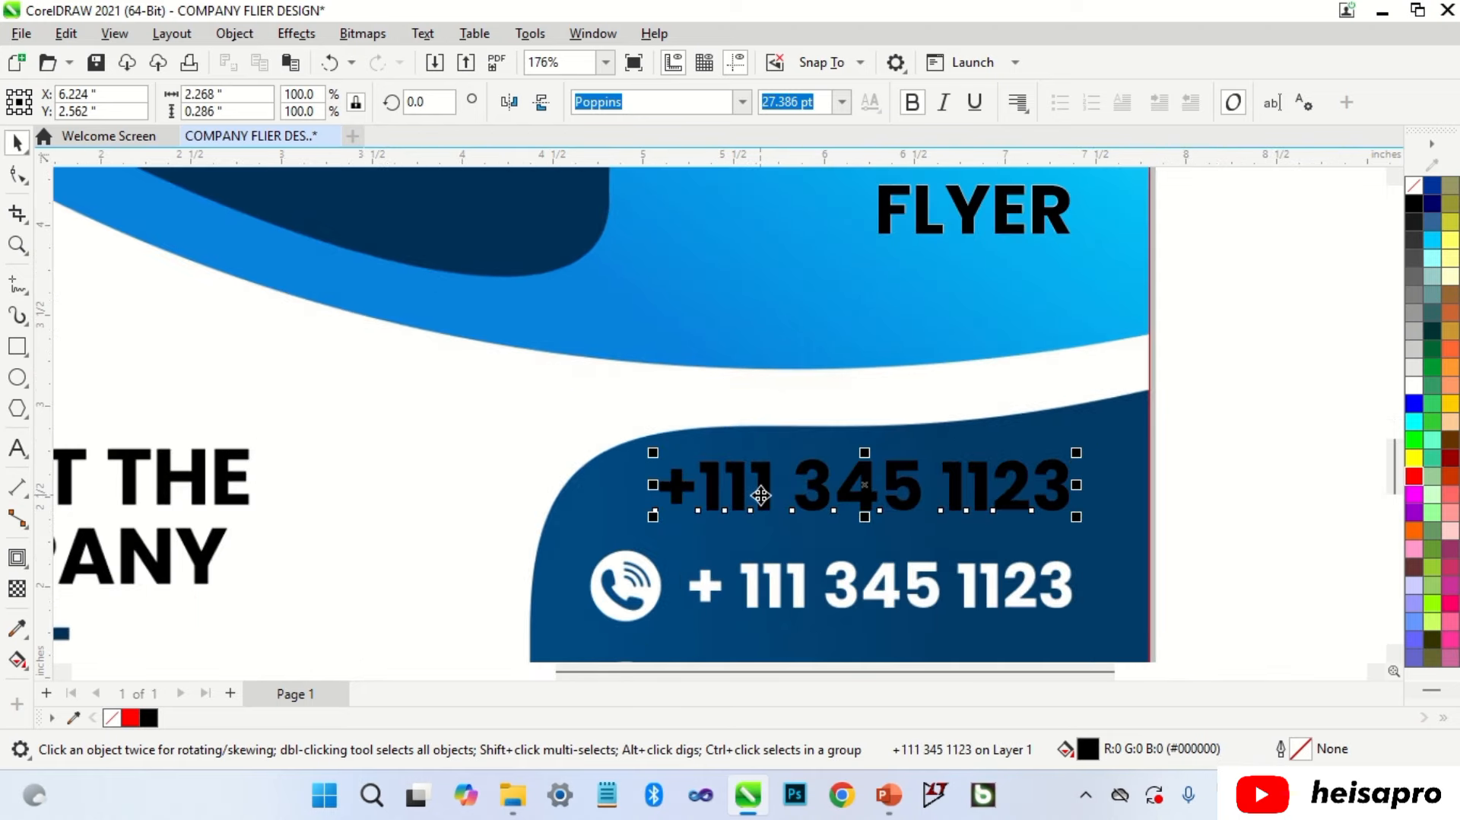
pyautogui.moveTo(756, 495); pyautogui.dragTo(791, 595)
pyautogui.scroll(1, 1108, 612)
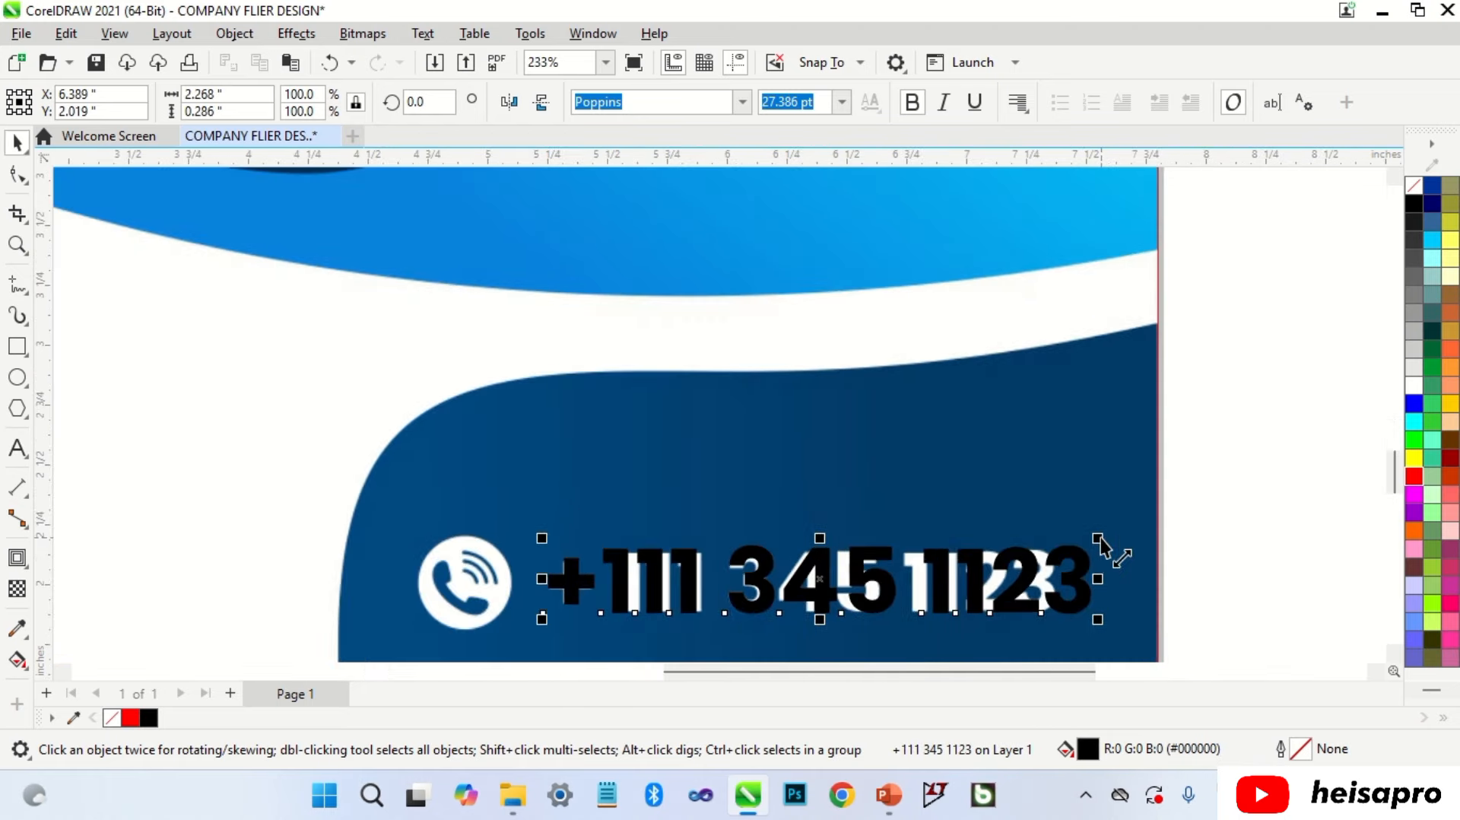
pyautogui.moveTo(1102, 548); pyautogui.dragTo(1065, 538)
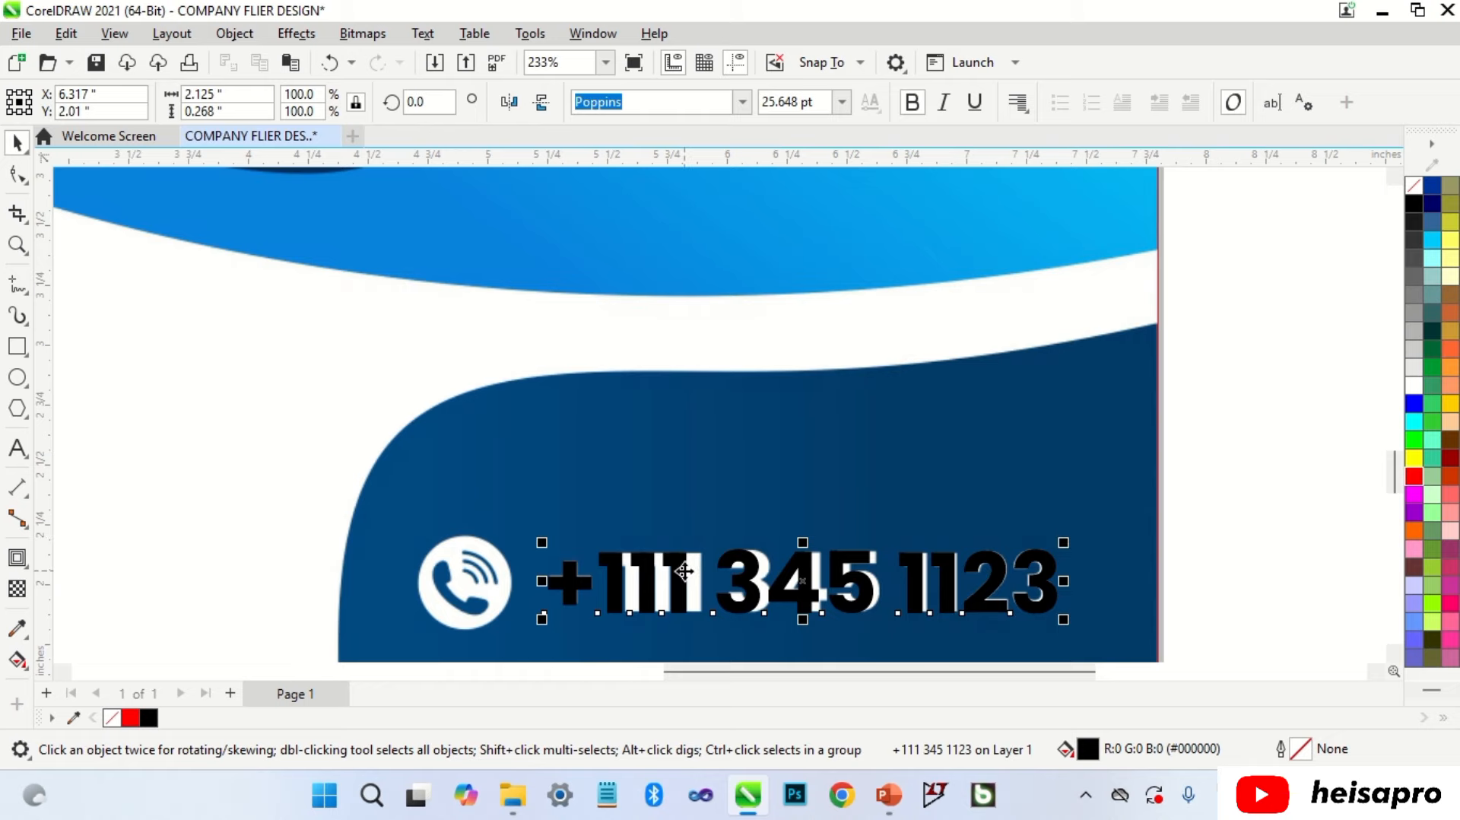
pyautogui.doubleClick(605, 563)
pyautogui.hotkey('ctrl', 'space')
# Step: Fine-tune the phone number to about 24.6 pt, matching the original's position
pyautogui.moveTo(619, 571); pyautogui.dragTo(636, 572)
pyautogui.scroll(-1, 974, 606)
pyautogui.scroll(2, 1116, 449)
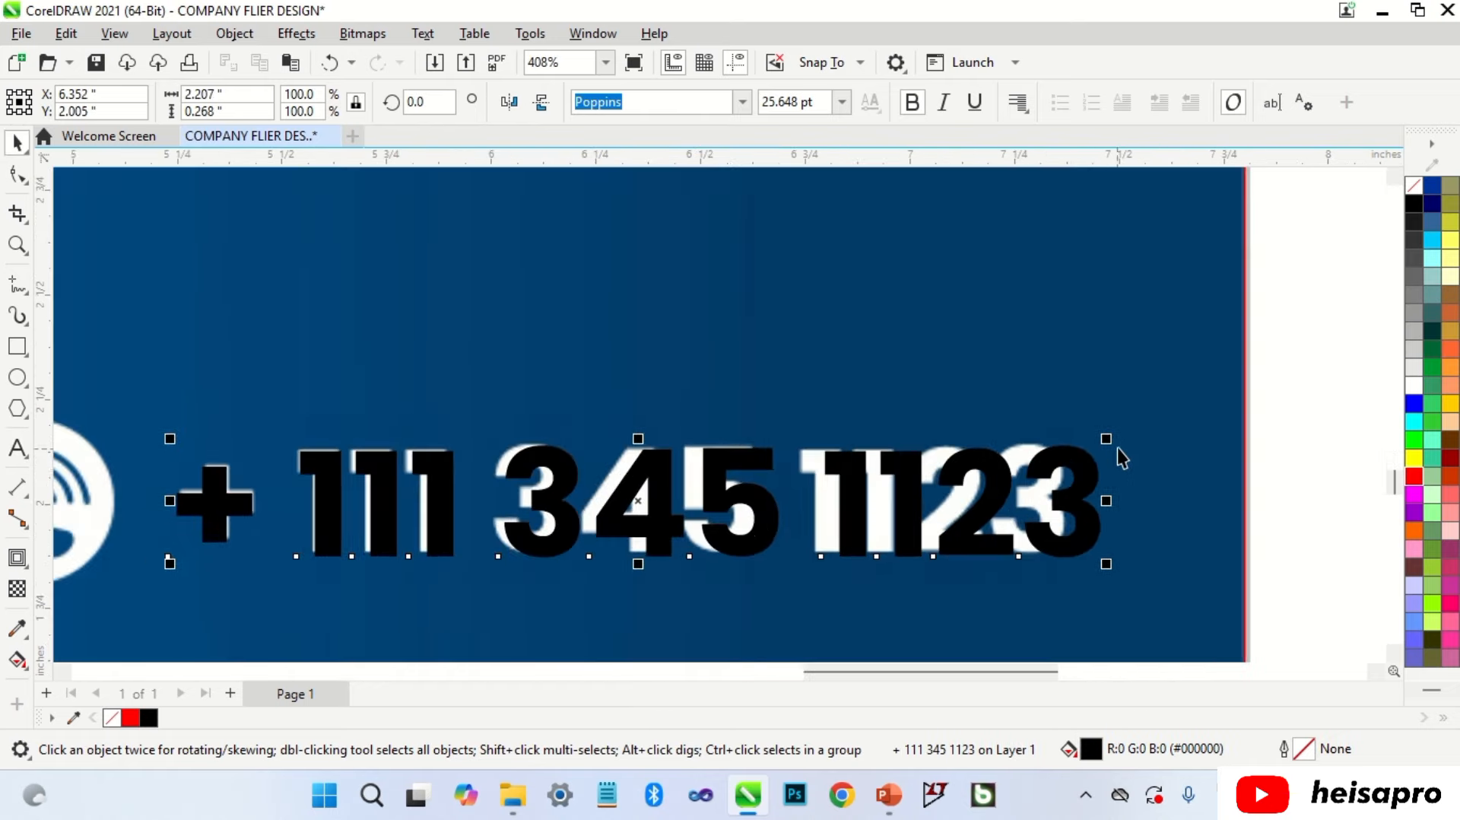
pyautogui.moveTo(1118, 448); pyautogui.dragTo(1072, 431)
pyautogui.moveTo(880, 483); pyautogui.dragTo(879, 485)
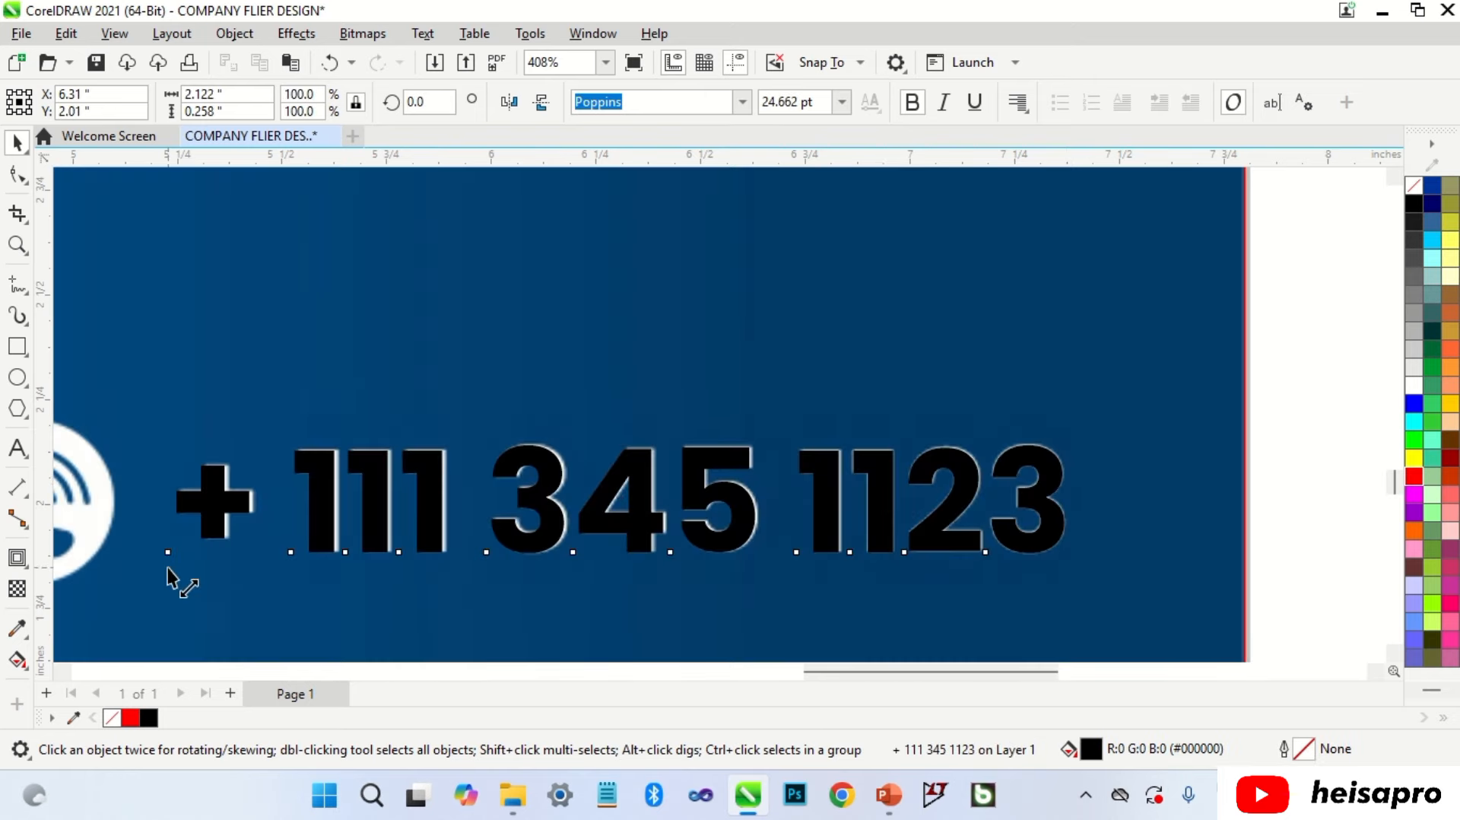
pyautogui.moveTo(167, 568); pyautogui.dragTo(157, 568)
pyautogui.scroll(2, 76, 581)
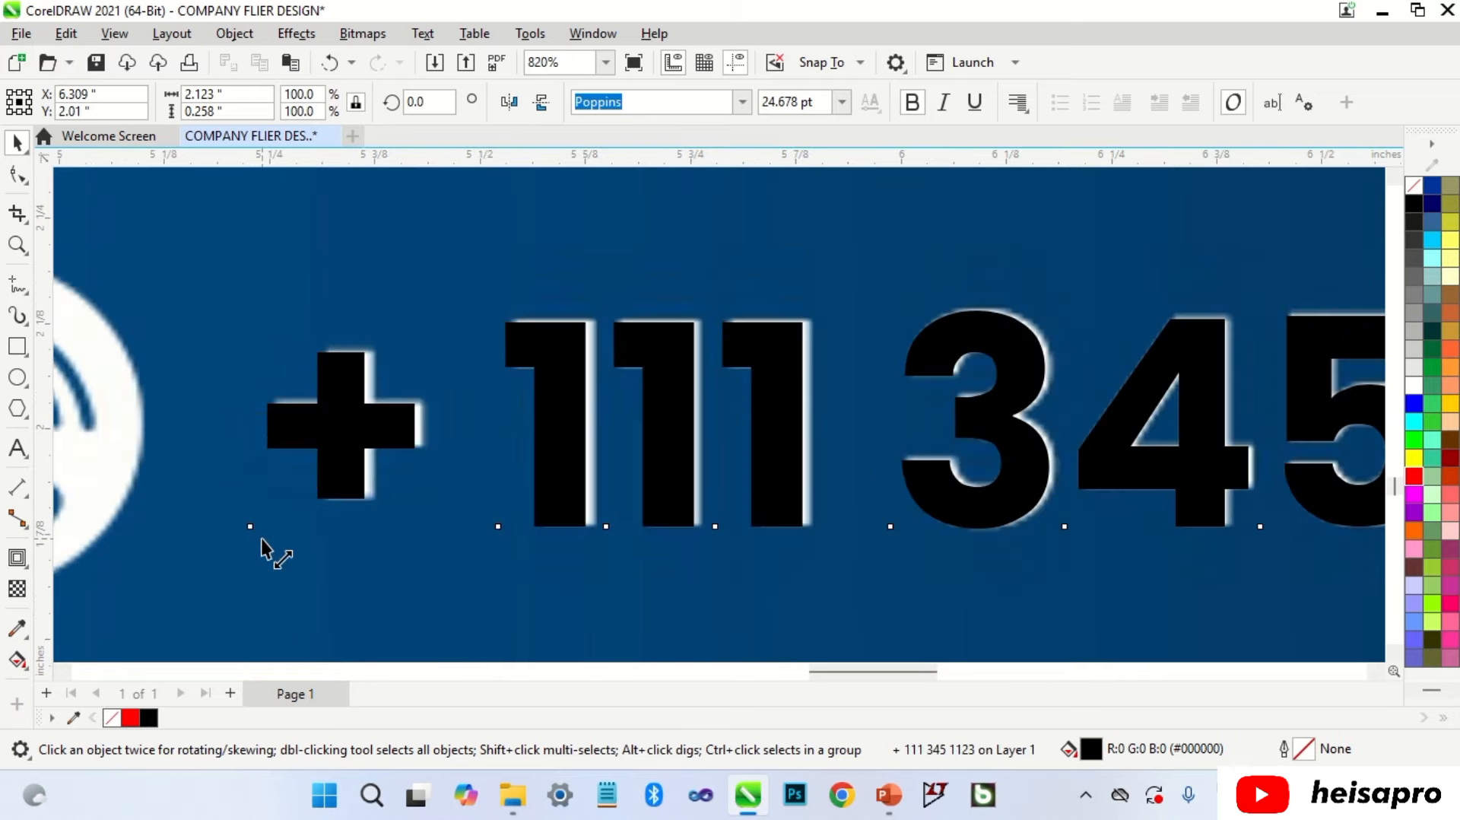
pyautogui.moveTo(261, 539); pyautogui.dragTo(256, 541)
pyautogui.scroll(-6, 641, 365)
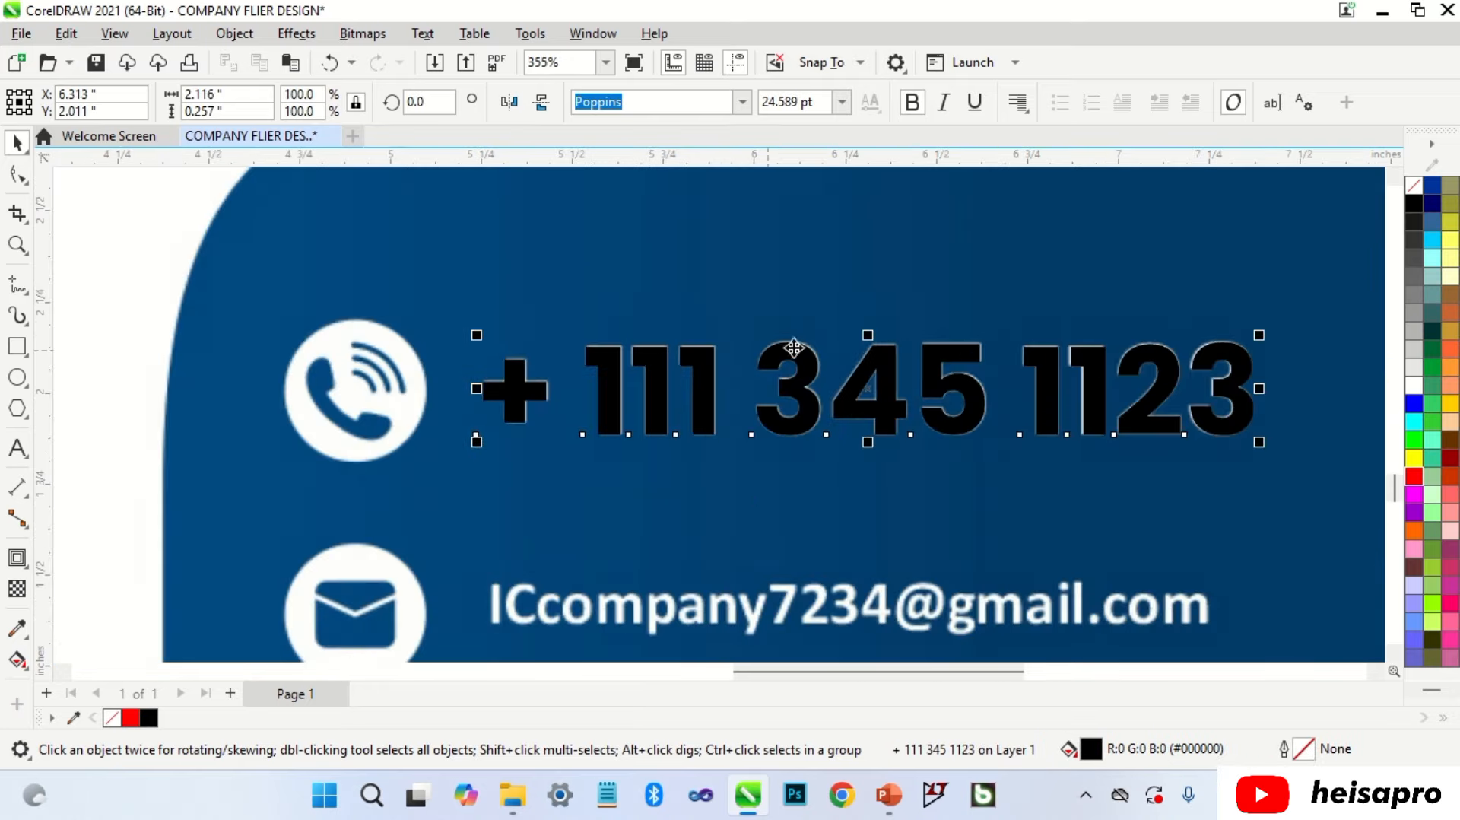
# Step: Drop a spare copy of the phone number on the pasteboard left of the page
pyautogui.click(764, 633)
pyautogui.moveTo(749, 672); pyautogui.dragTo(665, 673)
pyautogui.scroll(-1, 713, 468)
pyautogui.moveTo(876, 412); pyautogui.dragTo(204, 369)
pyautogui.rightClick(203, 370)
# Step: Retype the spare text as 'ABOUT THE' / 'COMPANY' on two left-aligned lines
pyautogui.doubleClick(226, 368)
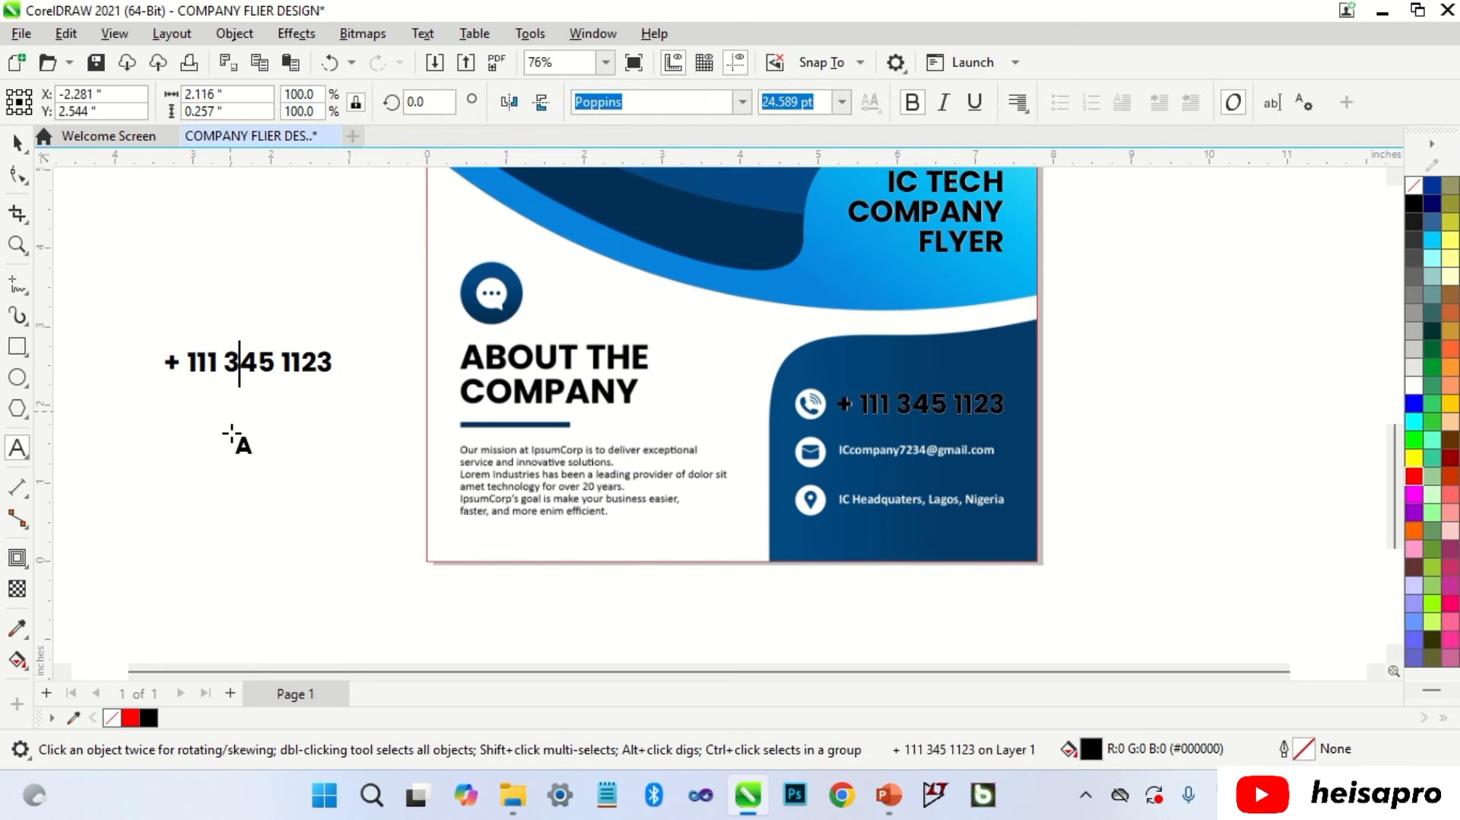
pyautogui.hotkey('ctrl', 'a')
pyautogui.write('ABOUT THE')
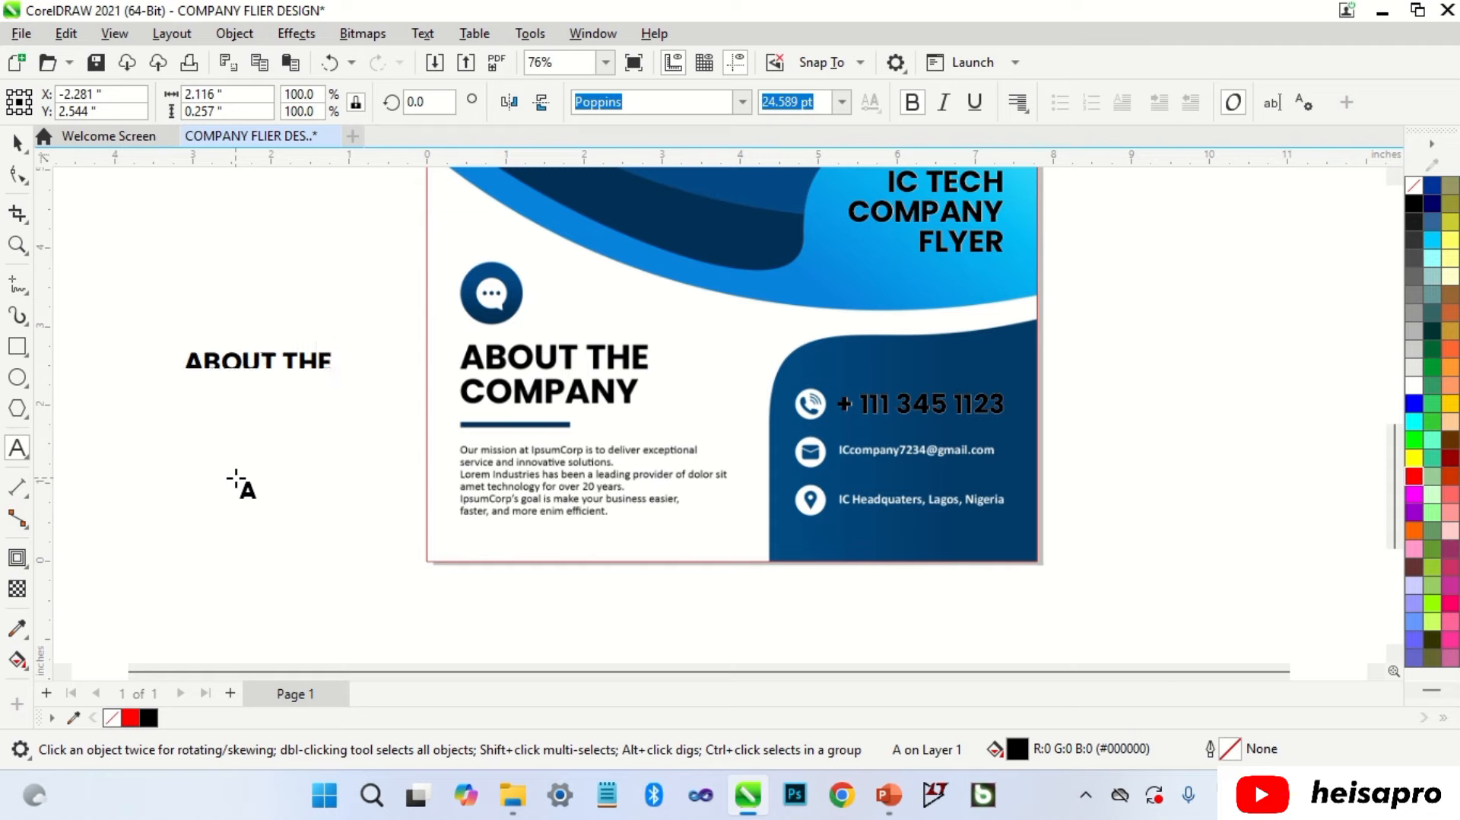
pyautogui.press('Return')
pyautogui.write('COMPANY')
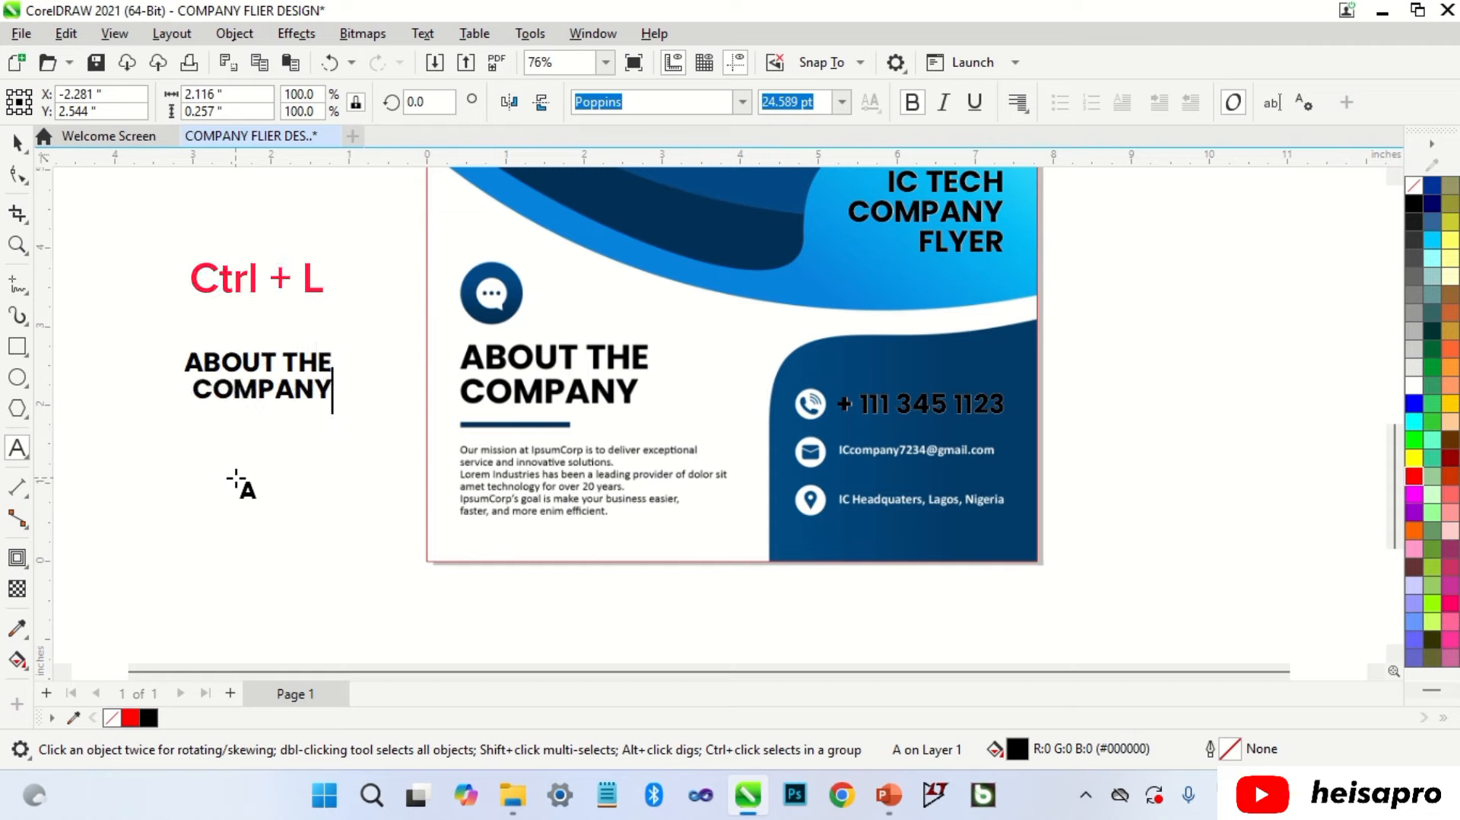
pyautogui.hotkey('ctrl', 'l')
pyautogui.hotkey('ctrl', 'space')
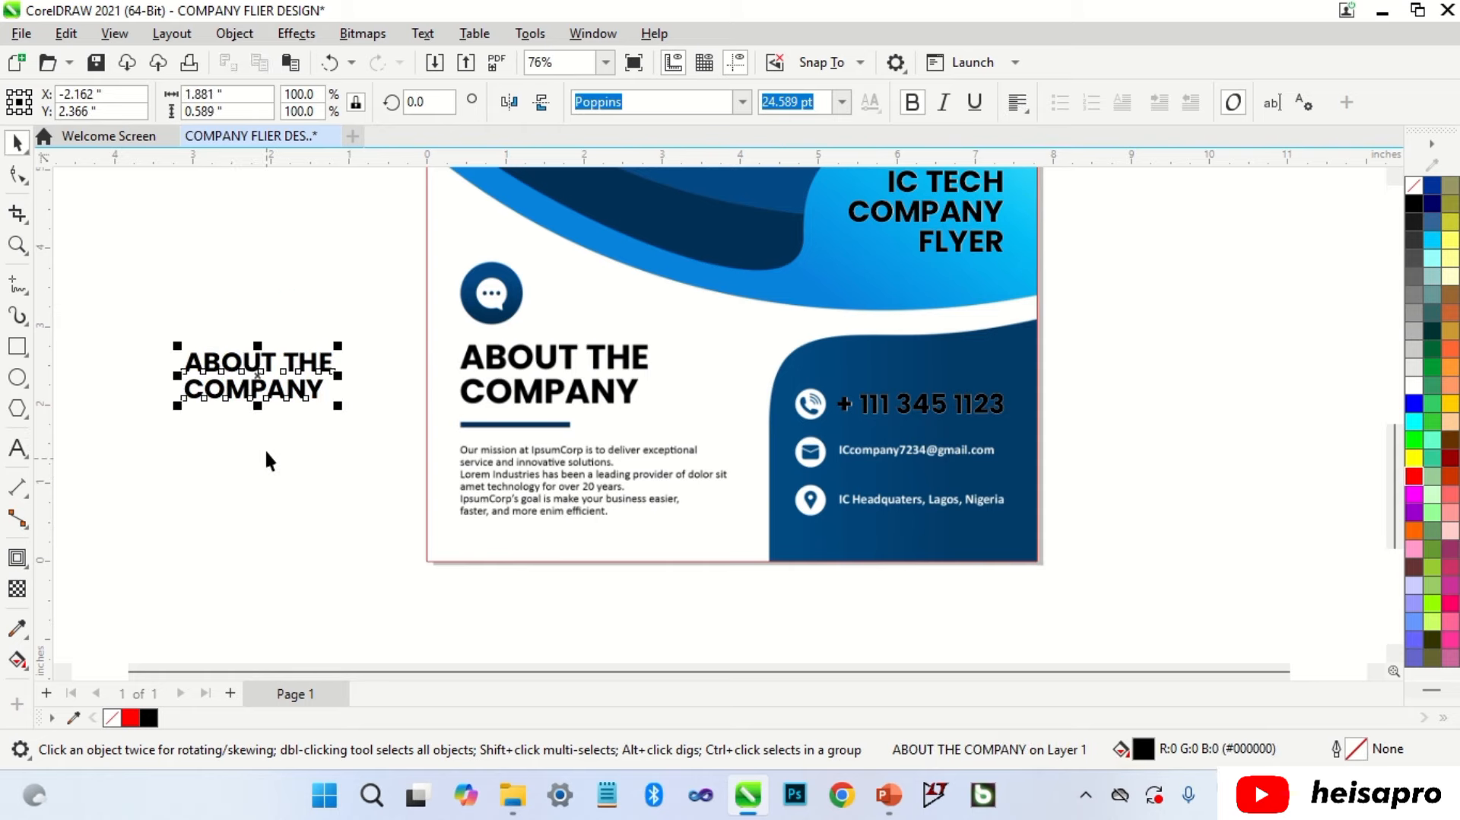
# Step: Colour the heading red and scale it to about 31 pt over the original heading
pyautogui.moveTo(288, 371); pyautogui.dragTo(569, 367)
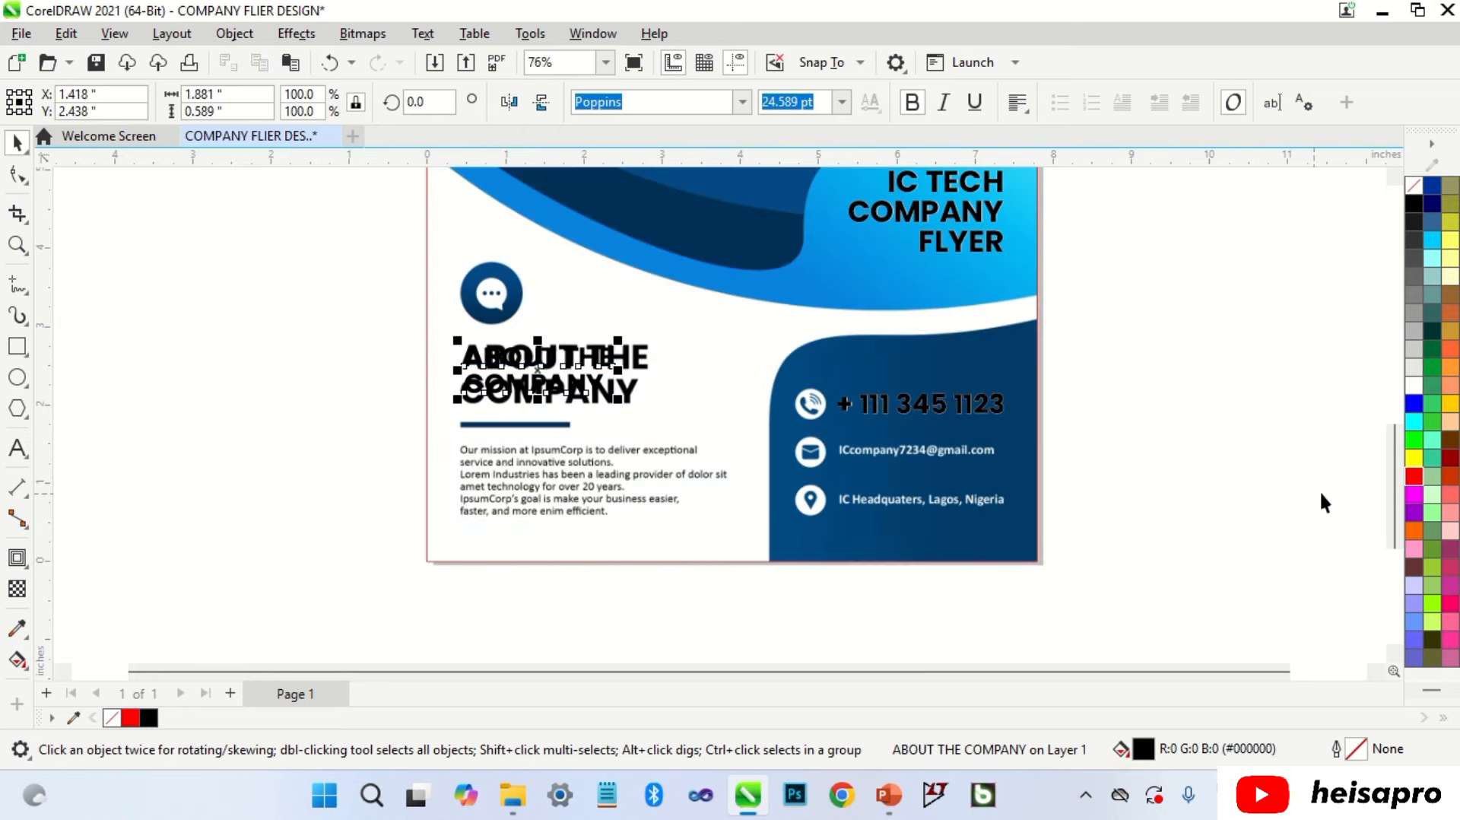
pyautogui.click(1414, 476)
pyautogui.scroll(5, 532, 367)
pyautogui.moveTo(759, 448); pyautogui.dragTo(901, 521)
pyautogui.moveTo(505, 362); pyautogui.dragTo(500, 351)
pyautogui.scroll(2, 878, 303)
pyautogui.moveTo(899, 299); pyautogui.dragTo(836, 305)
pyautogui.moveTo(678, 340); pyautogui.dragTo(678, 331)
pyautogui.scroll(-2, 781, 311)
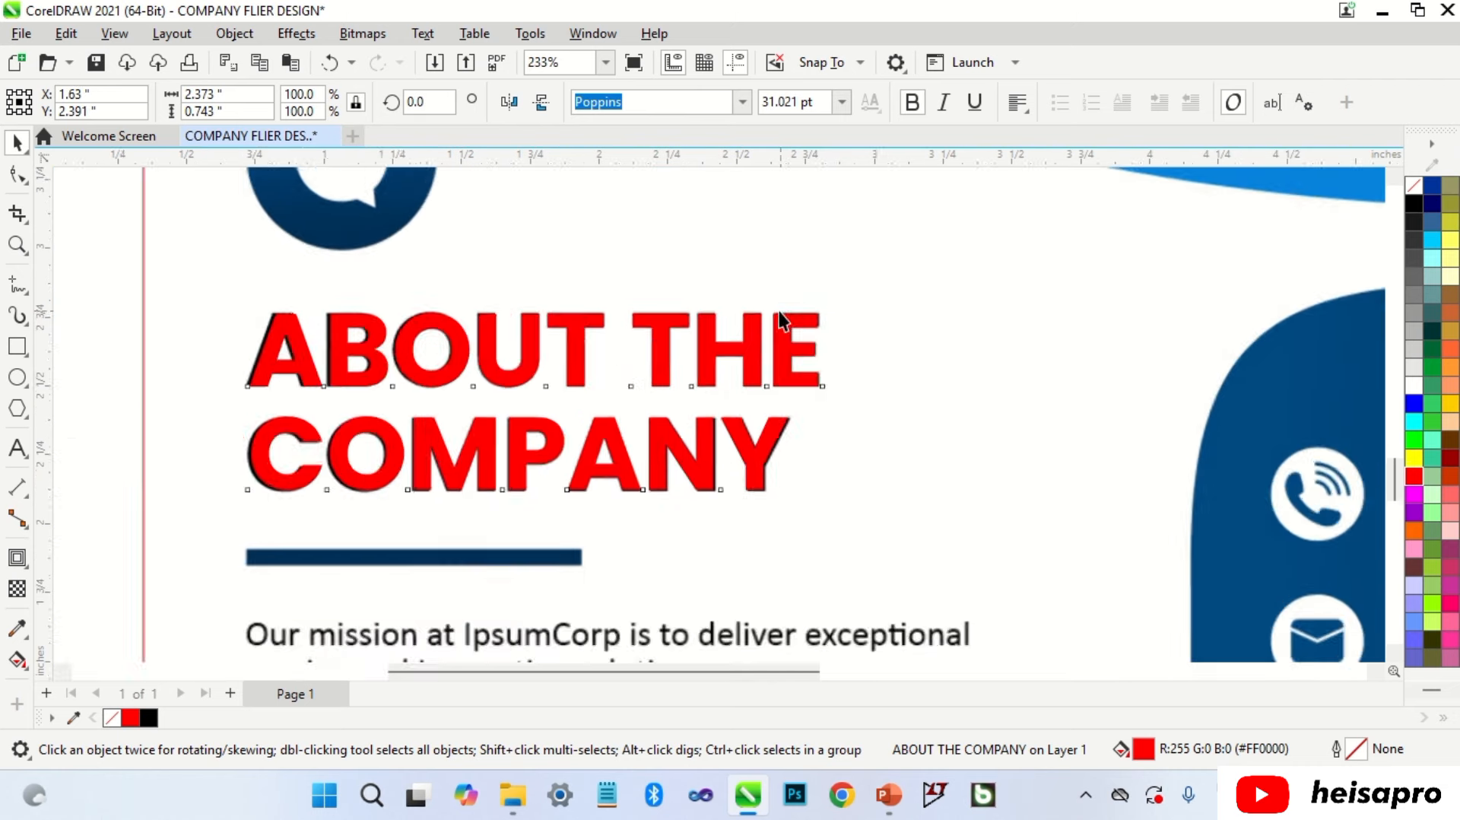
pyautogui.scroll(-4, 780, 312)
pyautogui.click(435, 376)
pyautogui.scroll(3, 542, 434)
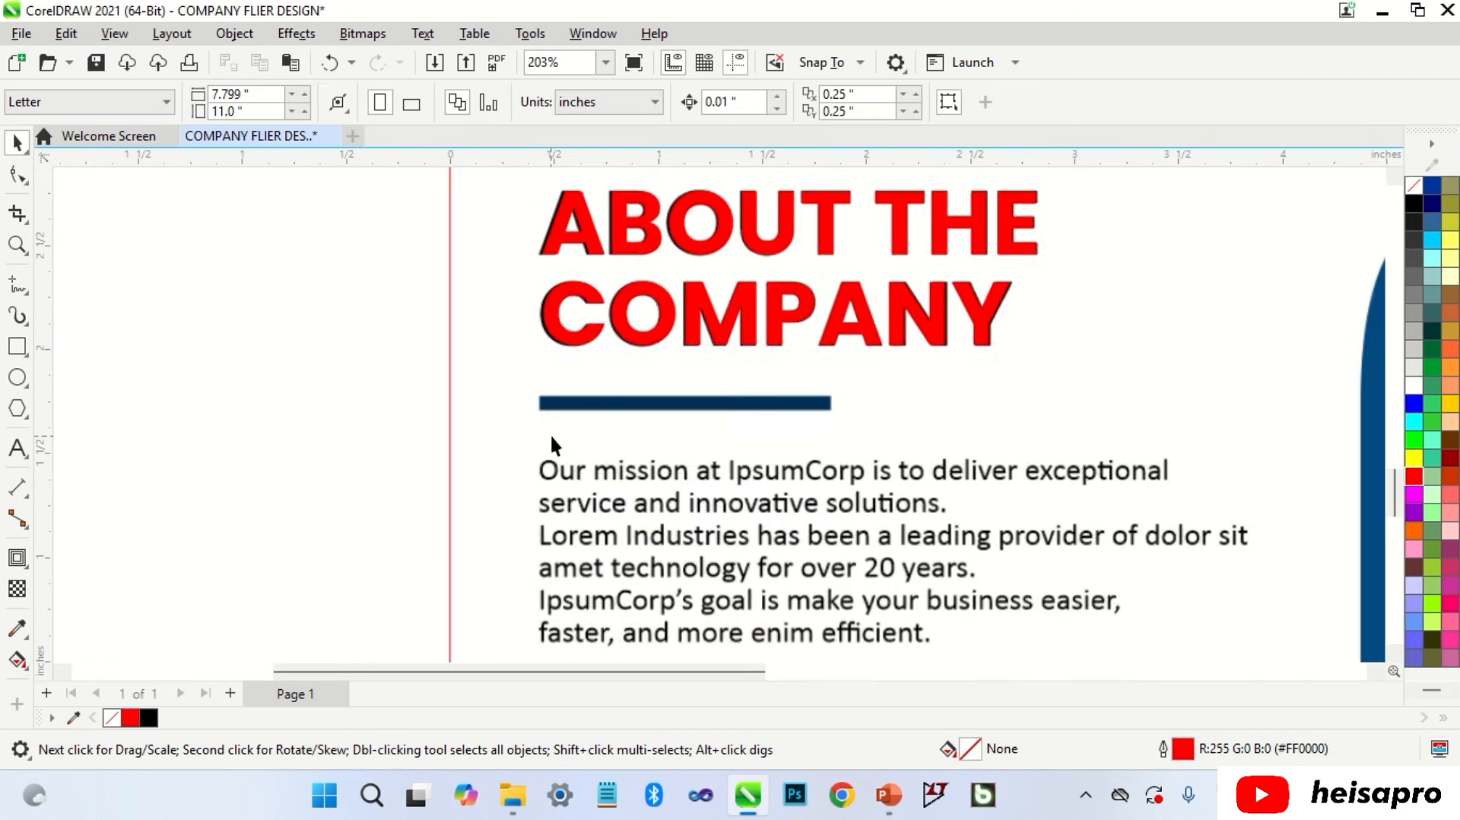
# Step: Draw a thin 1.407 x 0.067 in rectangle tracing the navy divider bar under the heading
pyautogui.click(18, 346)
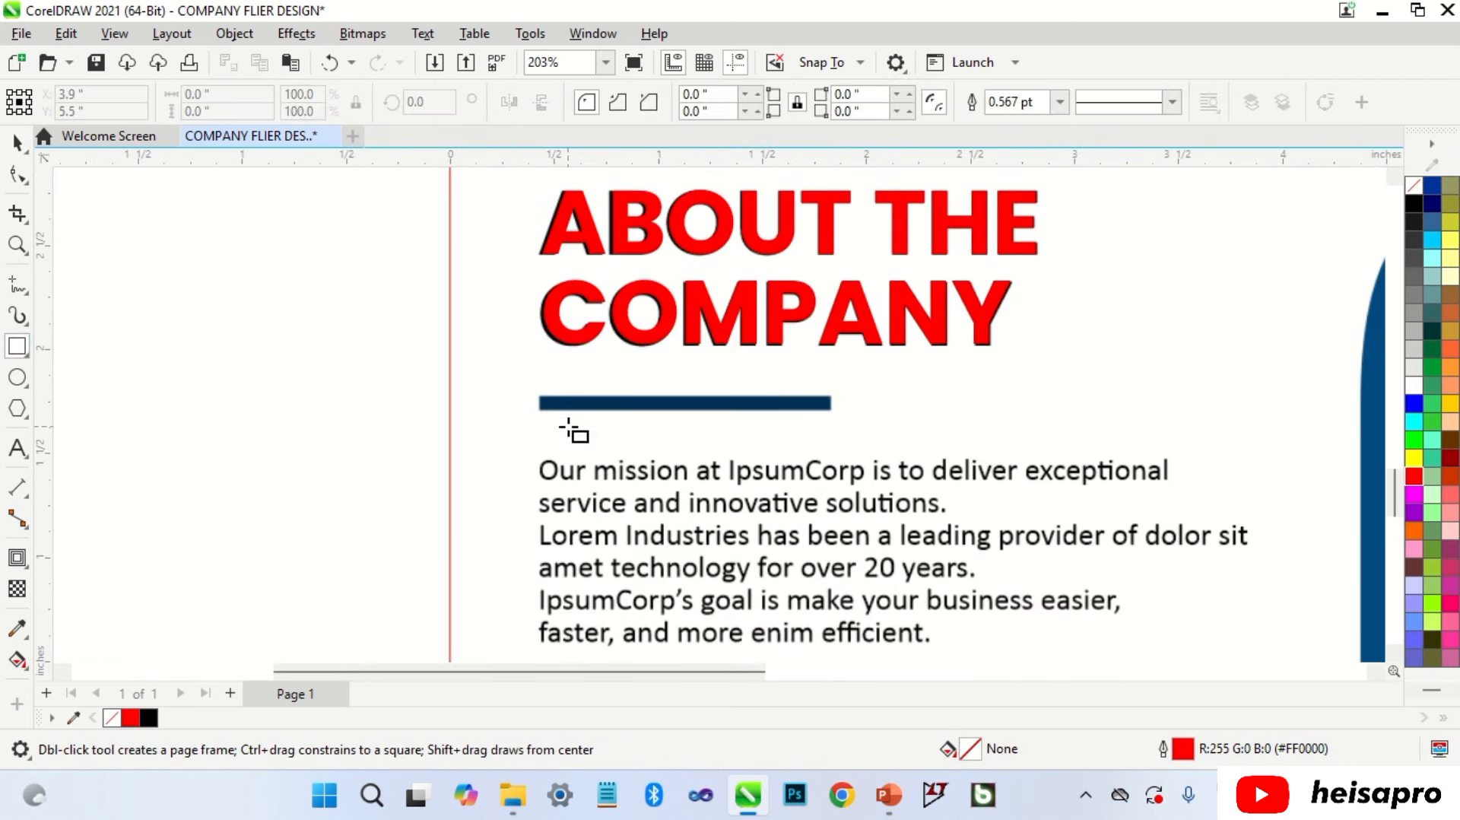
pyautogui.moveTo(538, 398); pyautogui.dragTo(838, 411)
pyautogui.scroll(2, 668, 411)
pyautogui.press('space')
pyautogui.scroll(-3, 662, 403)
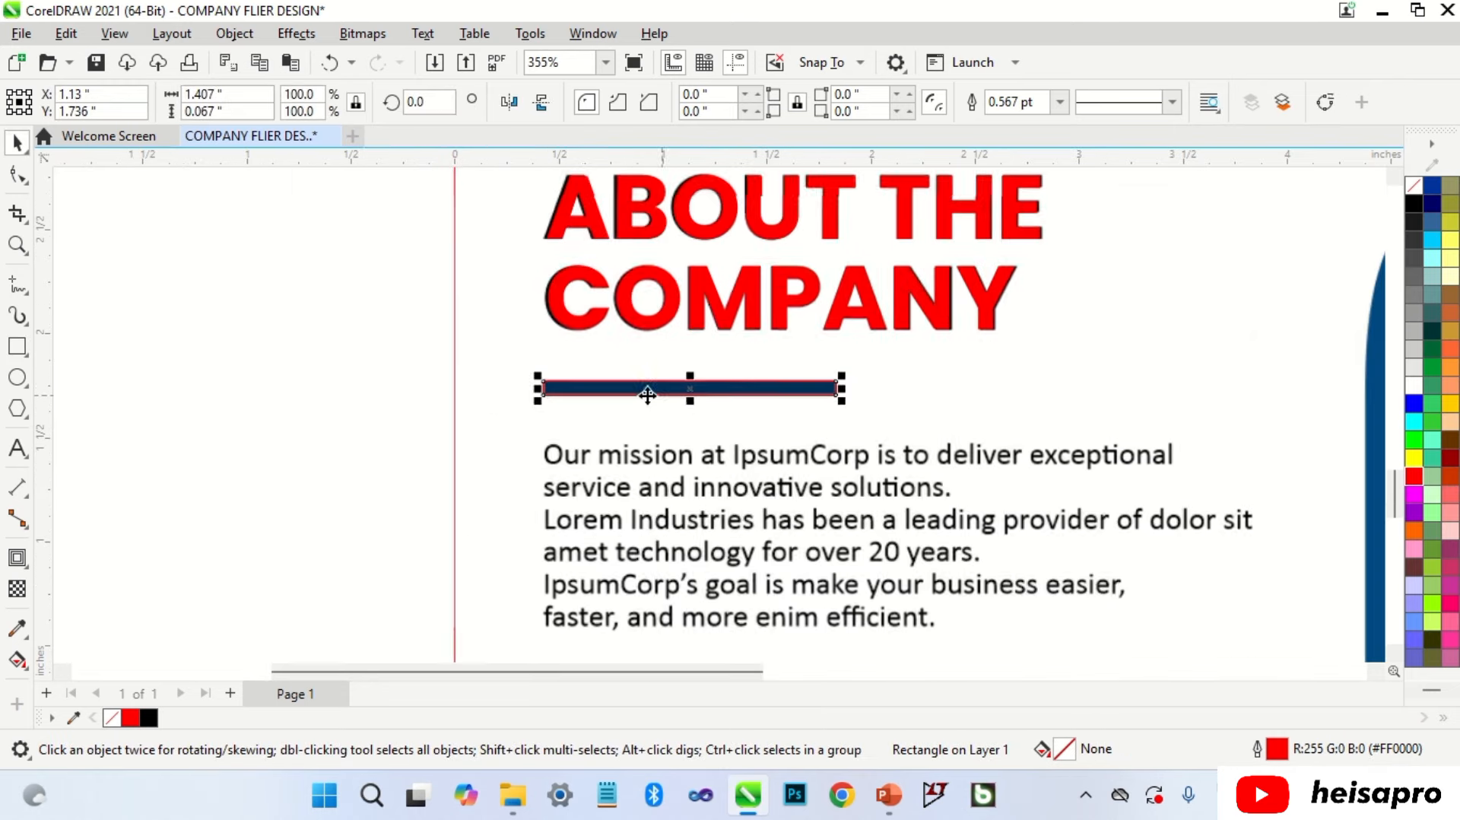
pyautogui.click(411, 422)
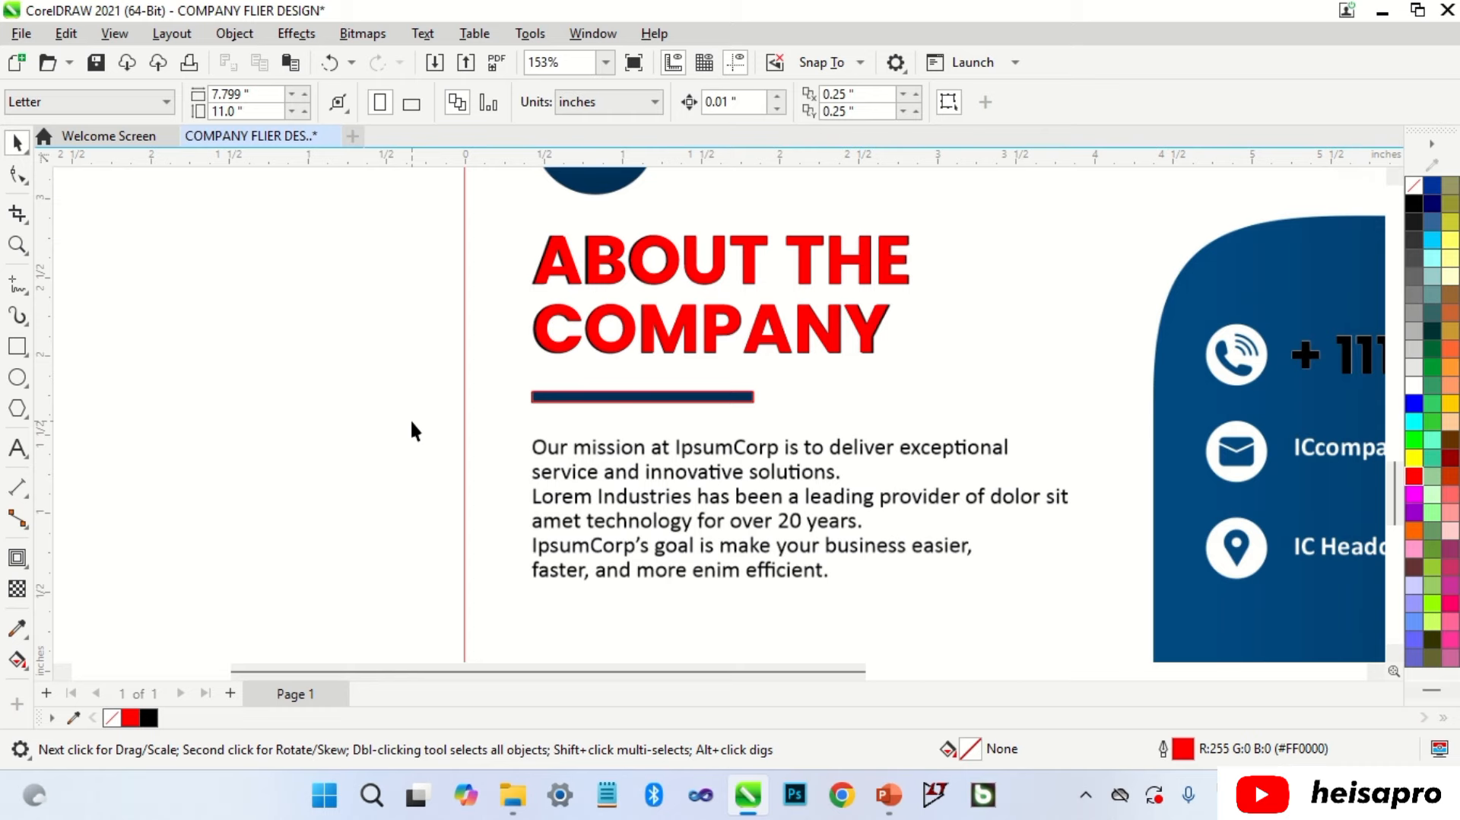
pyautogui.scroll(-1, 753, 403)
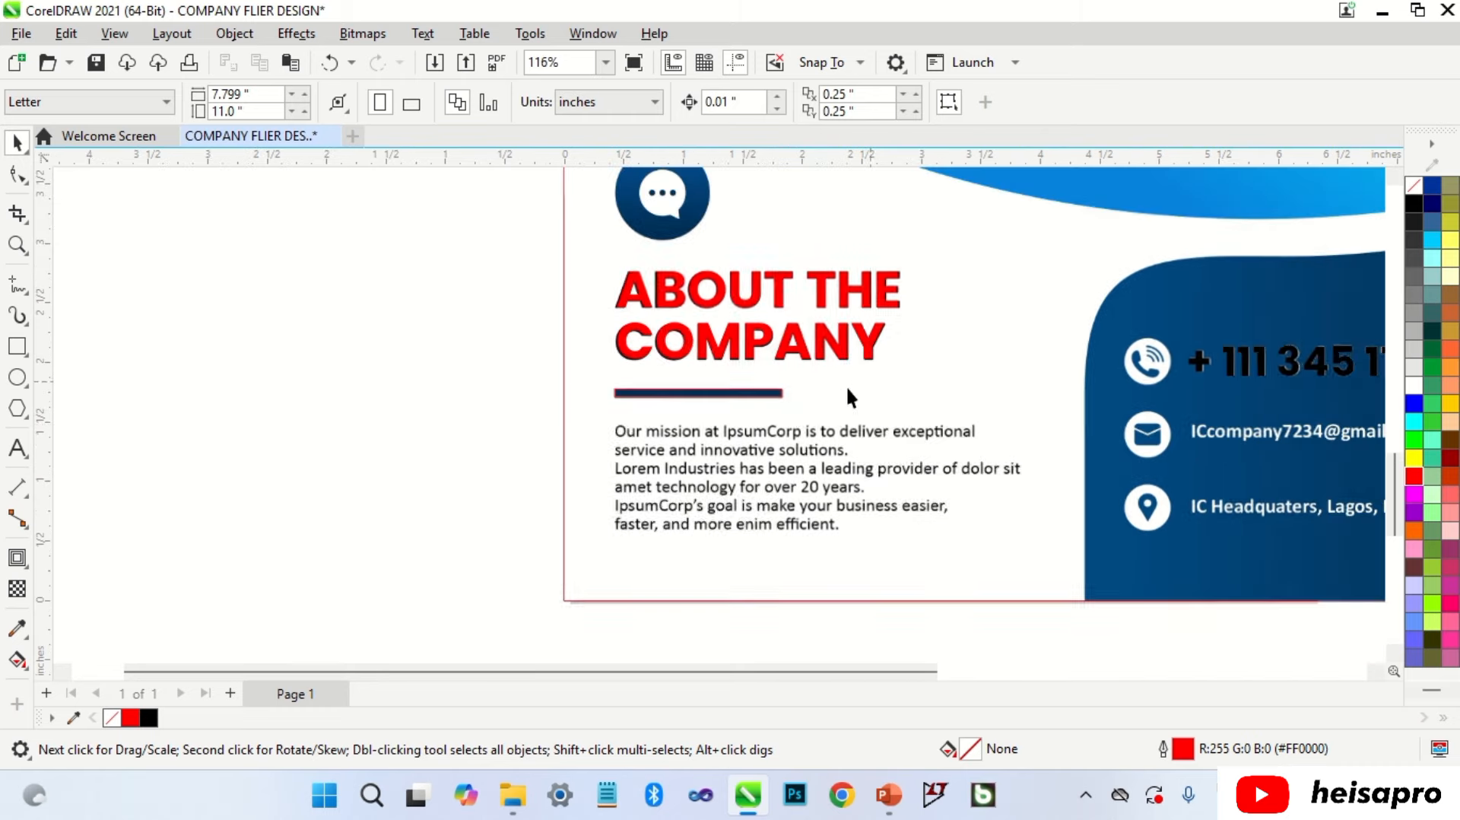
pyautogui.scroll(1, 198, 486)
pyautogui.scroll(1, 171, 511)
pyautogui.scroll(-1, 171, 511)
pyautogui.press('F8')
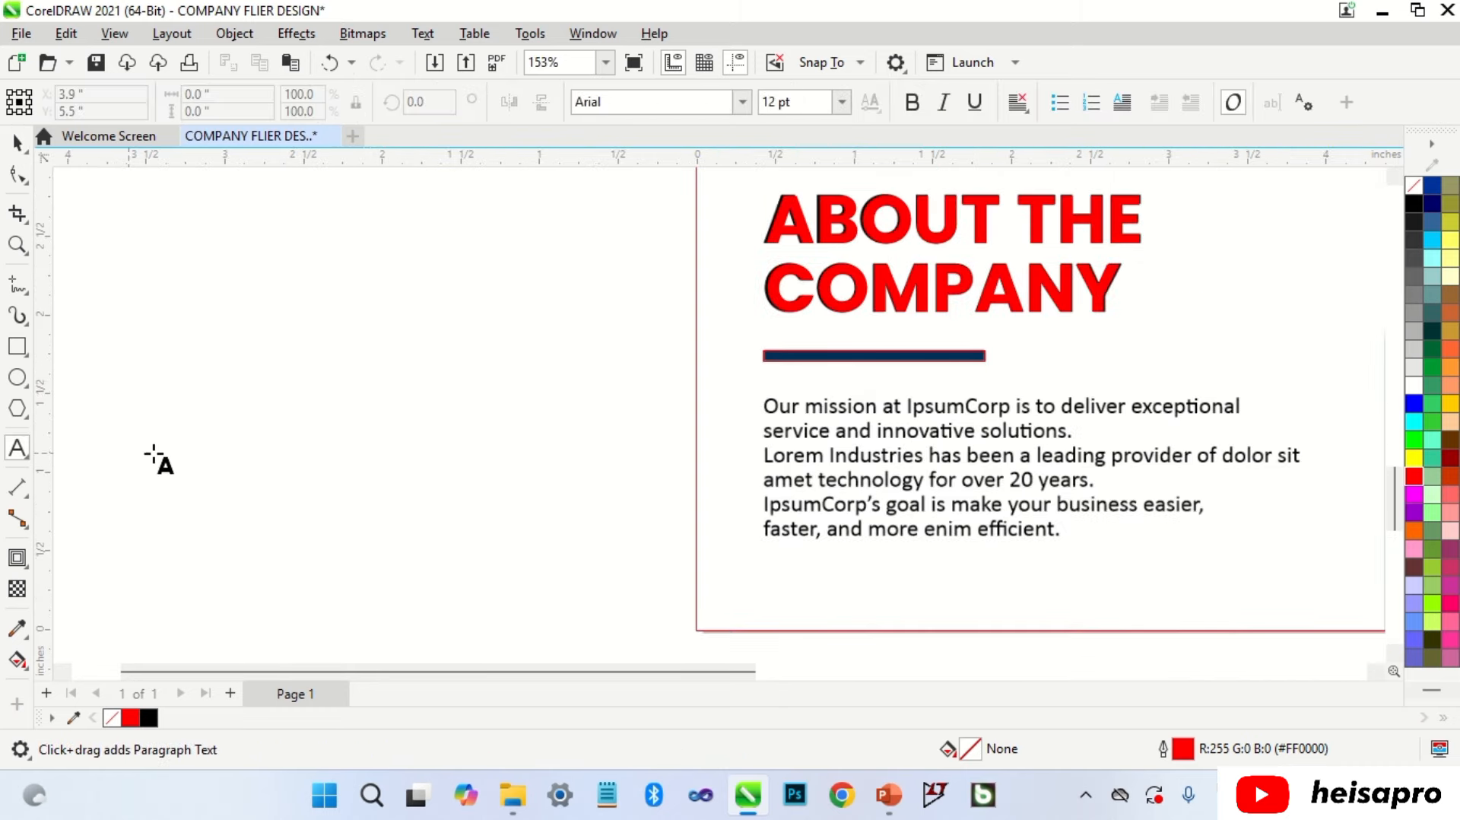
# Step: Start a new Calibri text 'Our' beside the page, shrunk to body-text size
pyautogui.click(156, 450)
pyautogui.write('Our')
pyautogui.hotkey('ctrl', 'space')
pyautogui.click(732, 111)
pyautogui.write('calib')
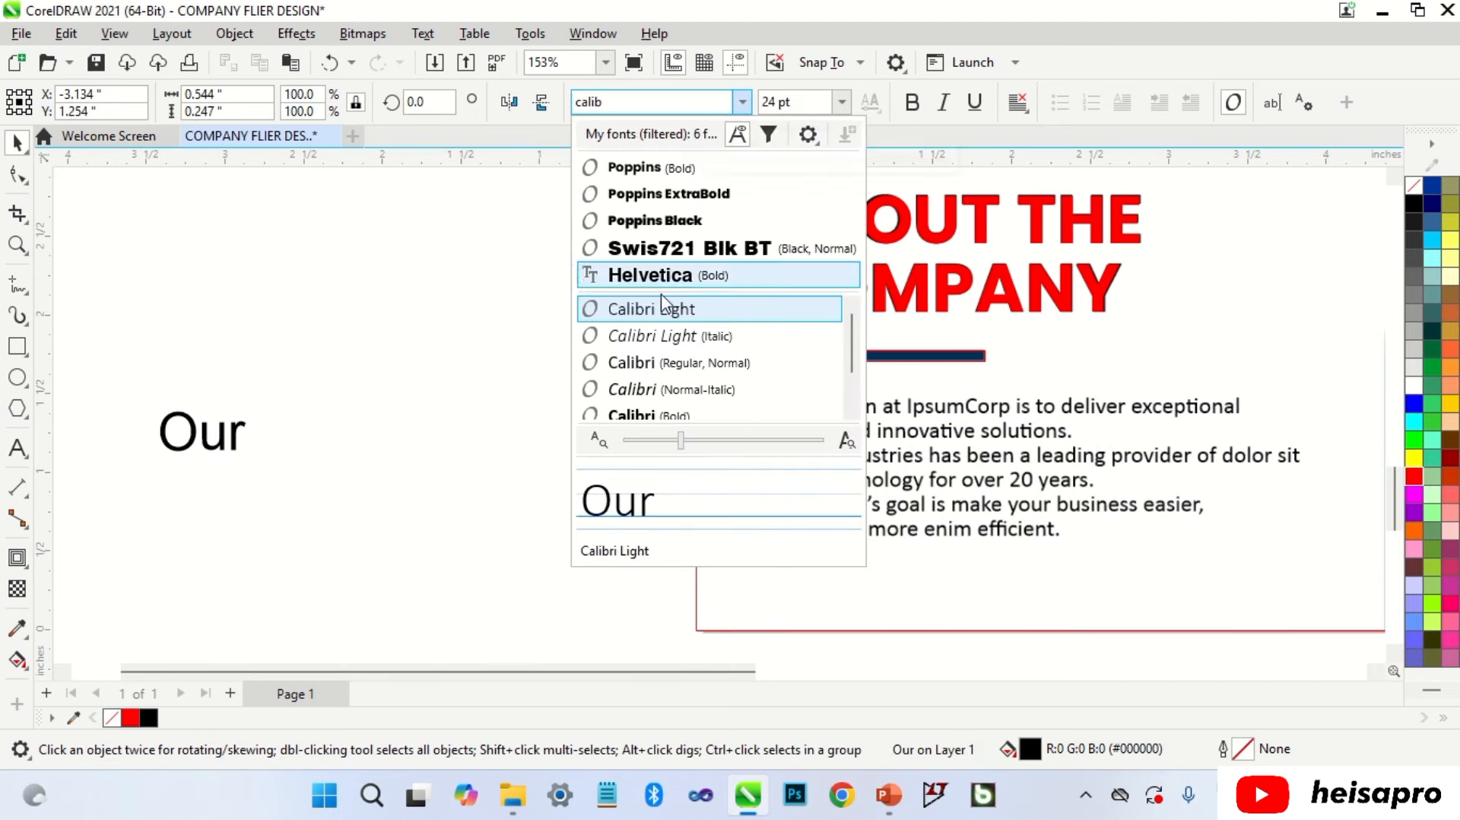
pyautogui.click(661, 362)
pyautogui.moveTo(247, 416); pyautogui.dragTo(217, 426)
# Step: Continue typing the mission paragraph at about 9.65 pt and move it onto the flyer's body text
pyautogui.press('F8')
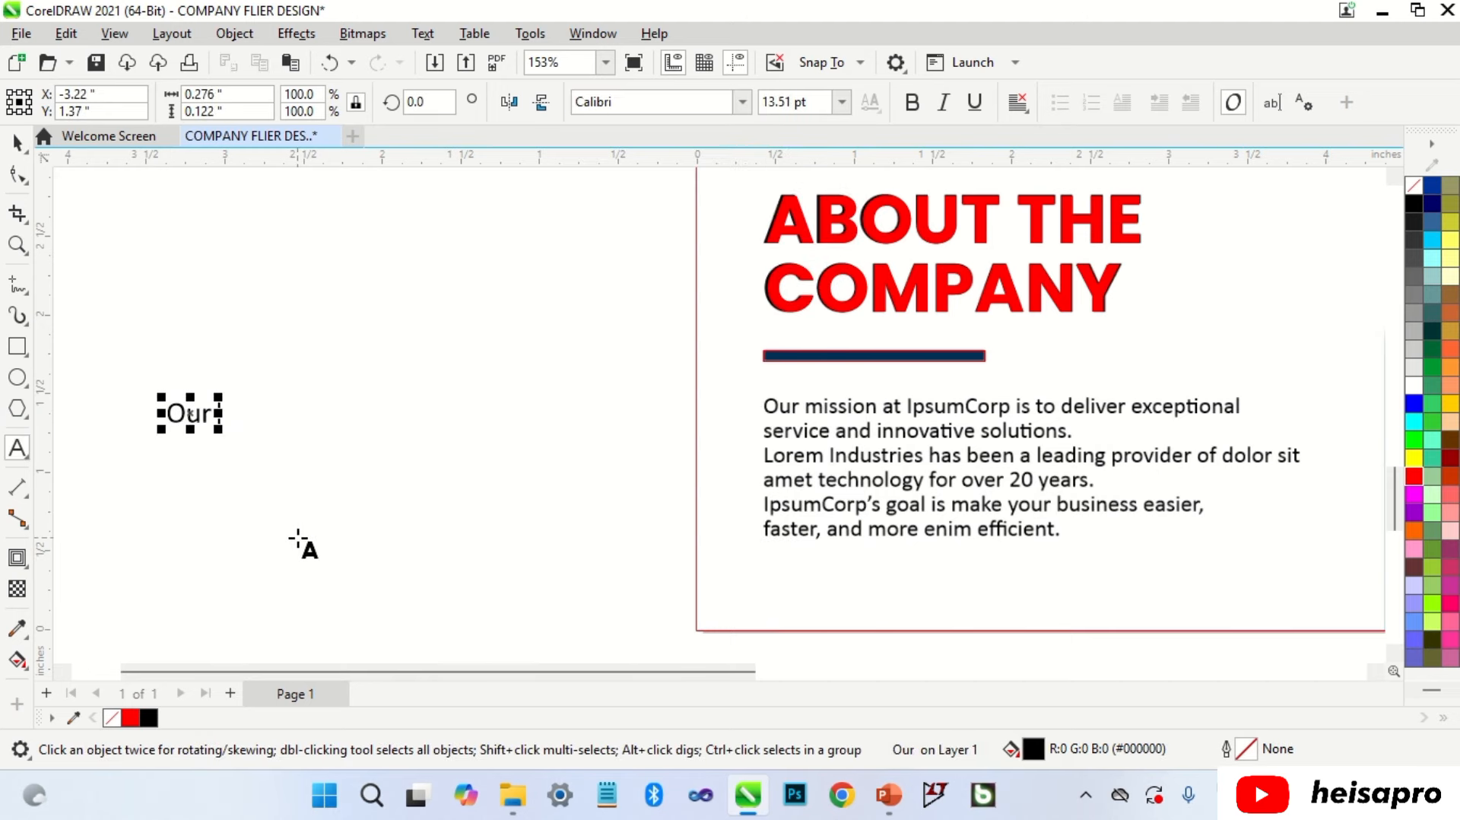
pyautogui.write('mission at IpsumCorp is to')
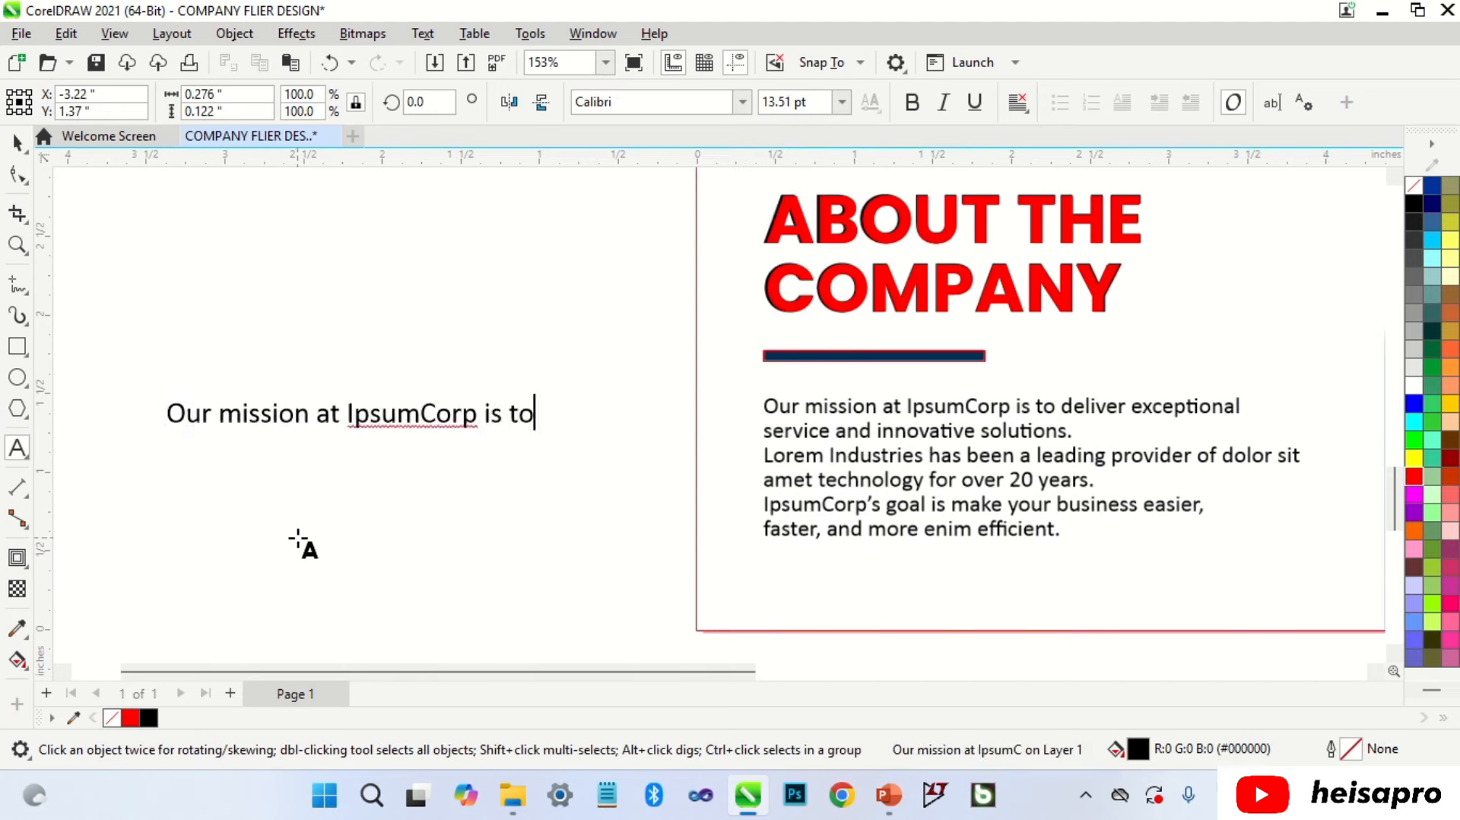
pyautogui.write(' deliver')
pyautogui.hotkey('ctrl', 'space')
pyautogui.moveTo(625, 432); pyautogui.dragTo(495, 430)
pyautogui.press('F8')
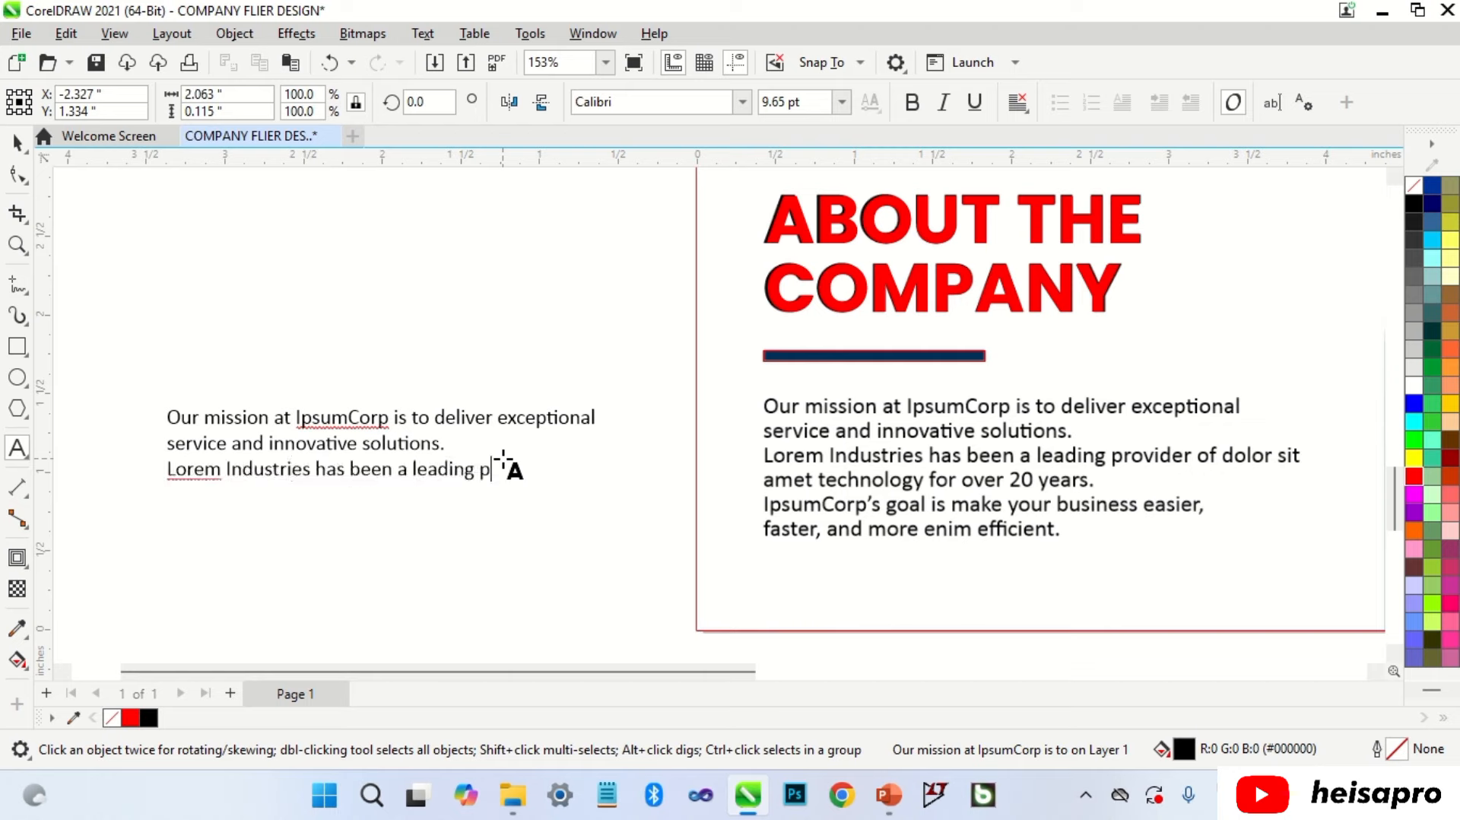
pyautogui.write('dolor sit')
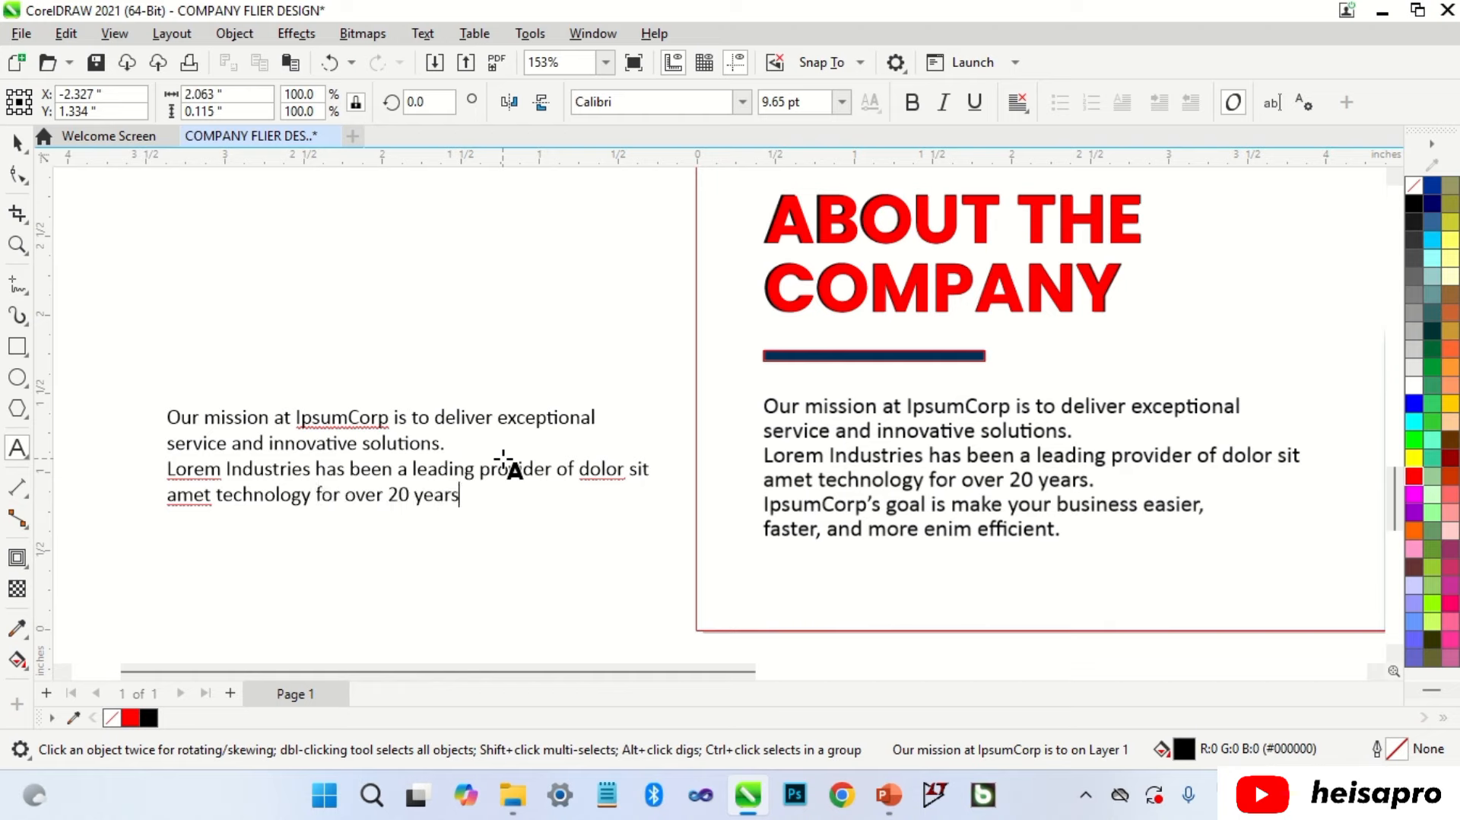
pyautogui.write('’s goal is to make your business easier')
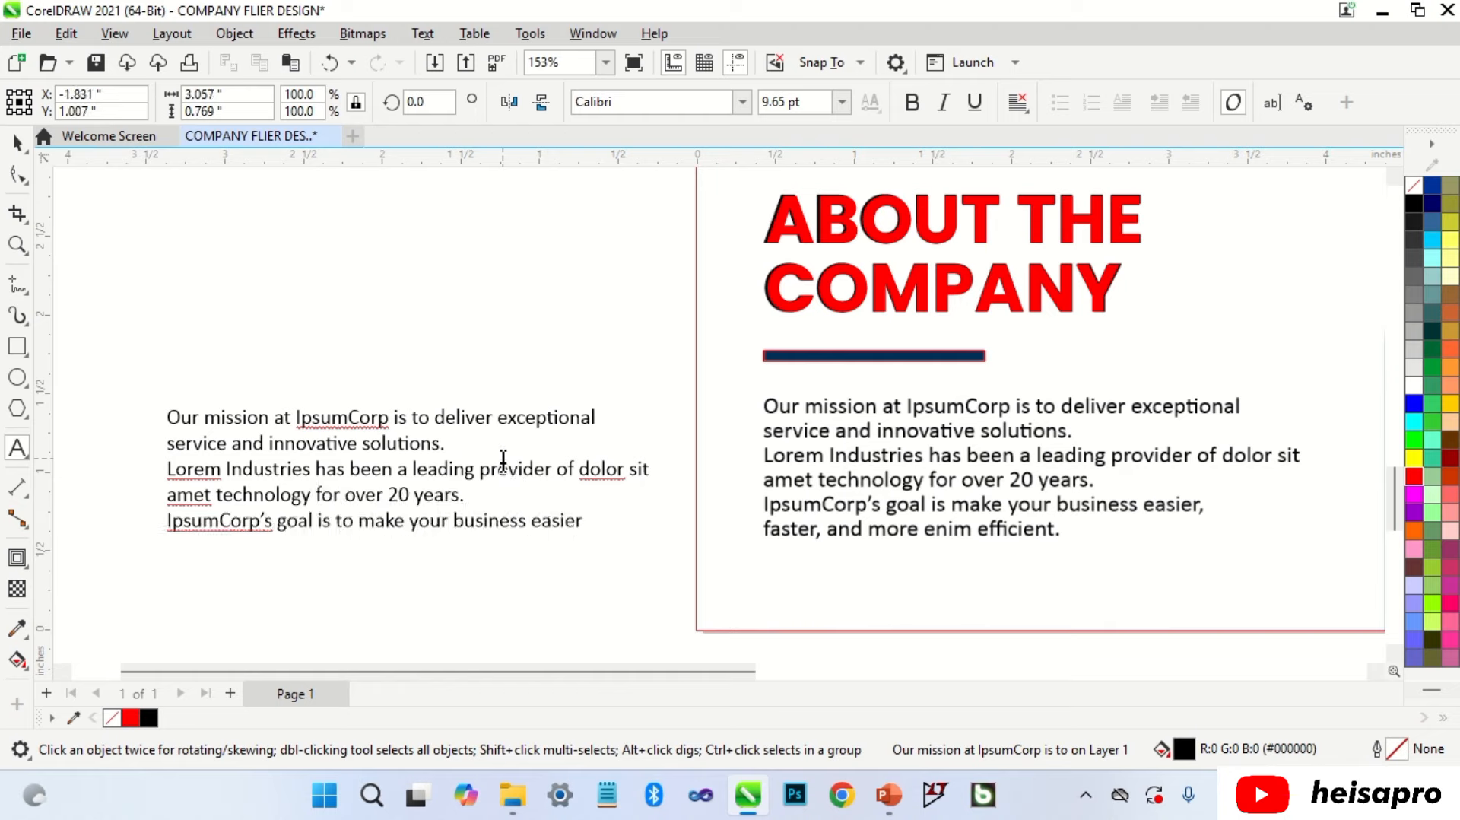
pyautogui.write(',')
pyautogui.press('Return')
pyautogui.write('faster,')
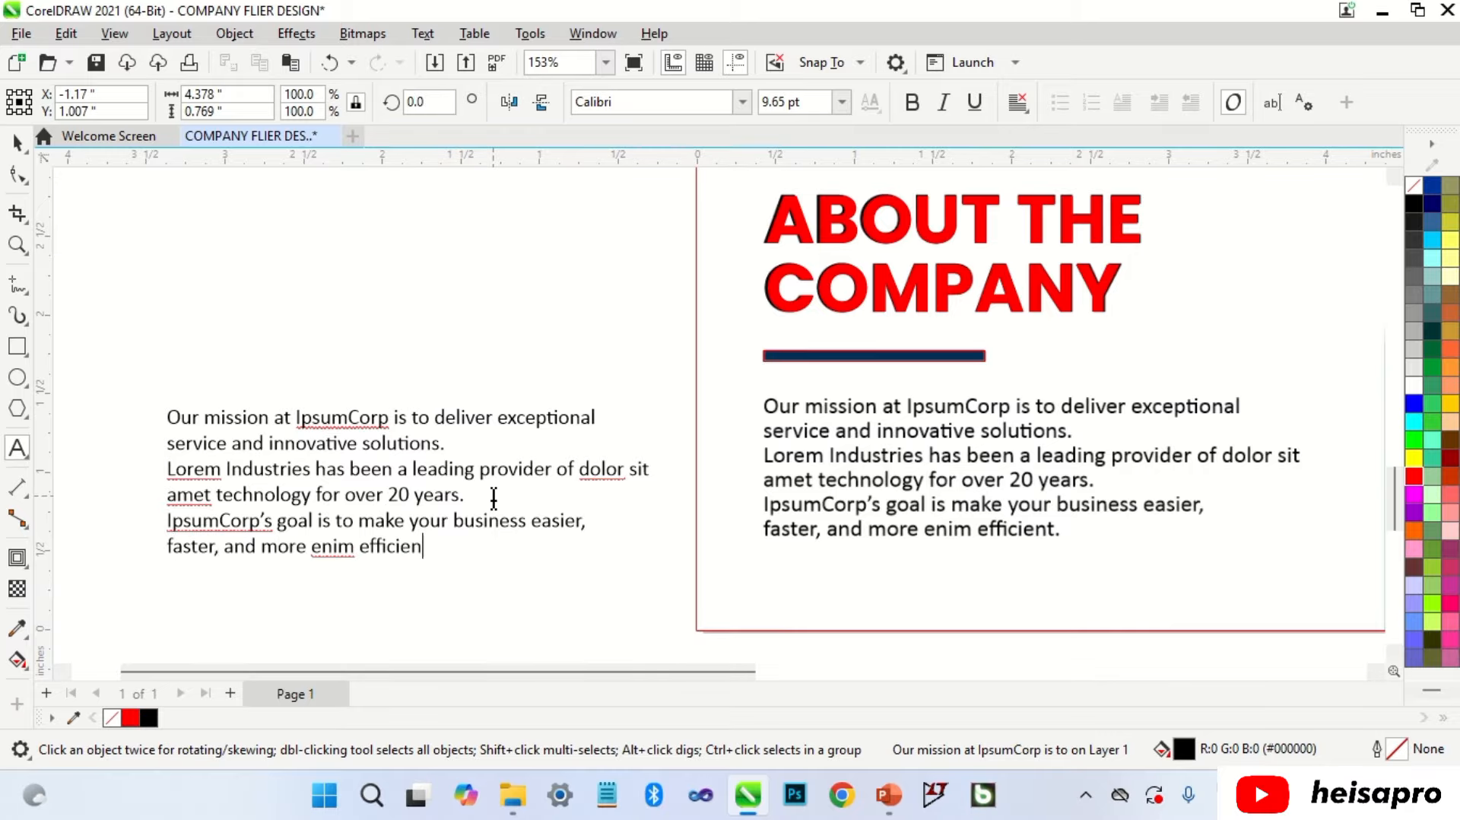
pyautogui.write('t')
pyautogui.hotkey('ctrl', 'space')
pyautogui.moveTo(421, 417); pyautogui.dragTo(1015, 405)
# Step: Scale the paragraph to about 110.8% and align it over the reference body text
pyautogui.scroll(2, 1286, 456)
pyautogui.moveTo(1222, 346); pyautogui.dragTo(1309, 282)
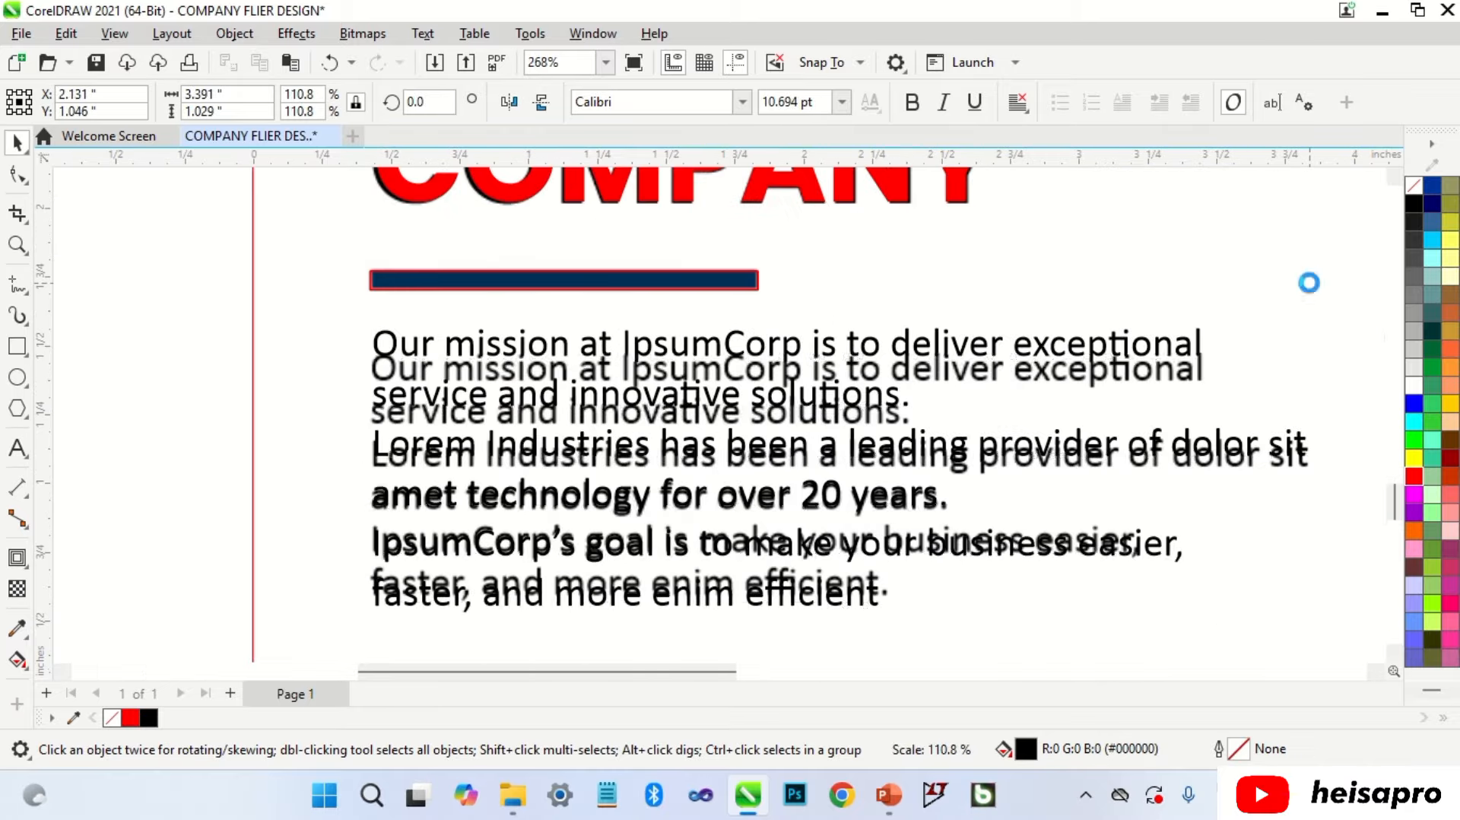
pyautogui.scroll(4, 413, 345)
pyautogui.moveTo(398, 345); pyautogui.dragTo(395, 385)
pyautogui.scroll(-5, 432, 312)
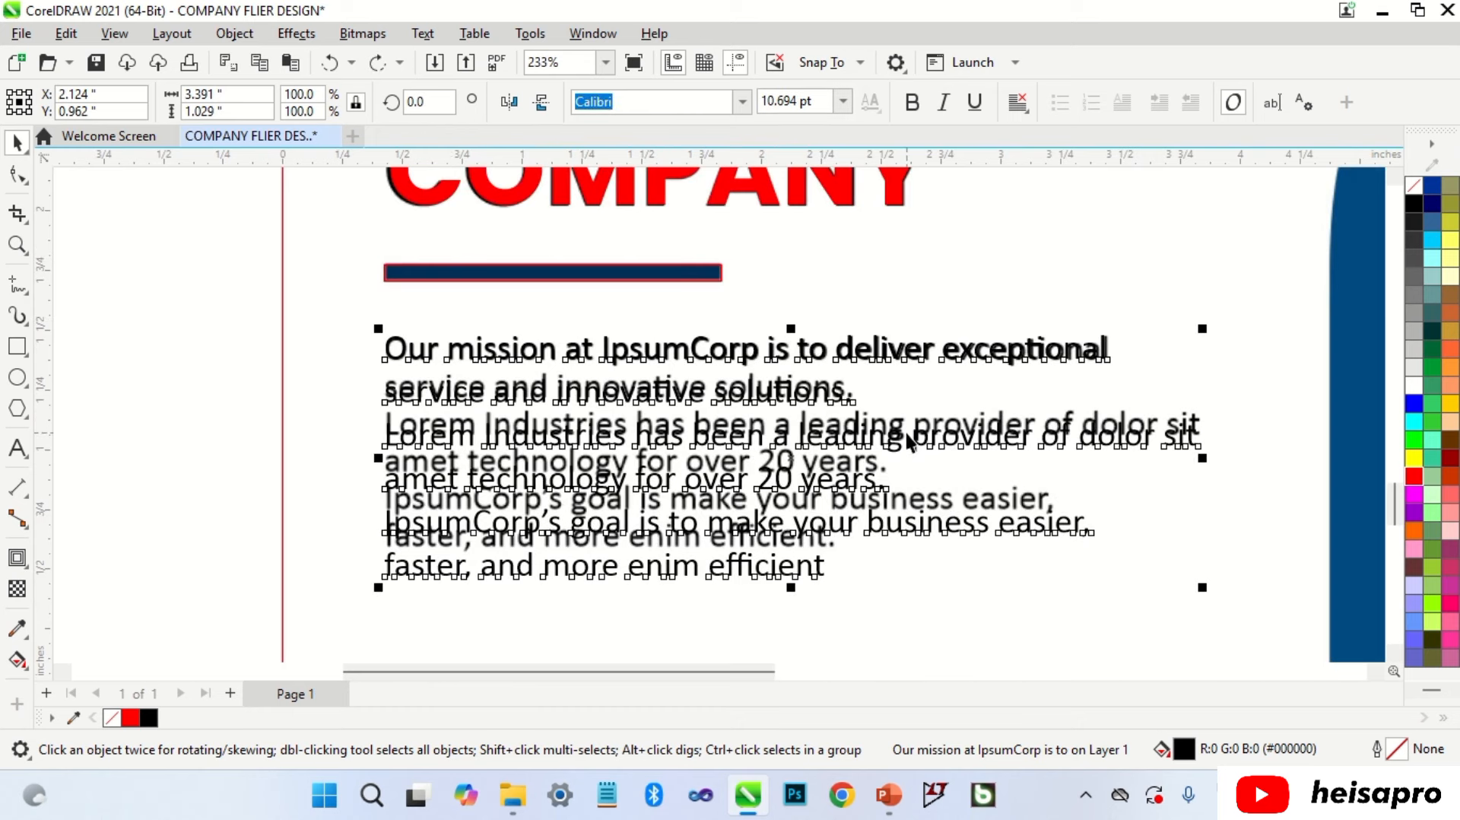
# Step: Delete the word 'to' and tighten the paragraph's line spacing to match the reference
pyautogui.doubleClick(692, 533)
pyautogui.press('Delete')
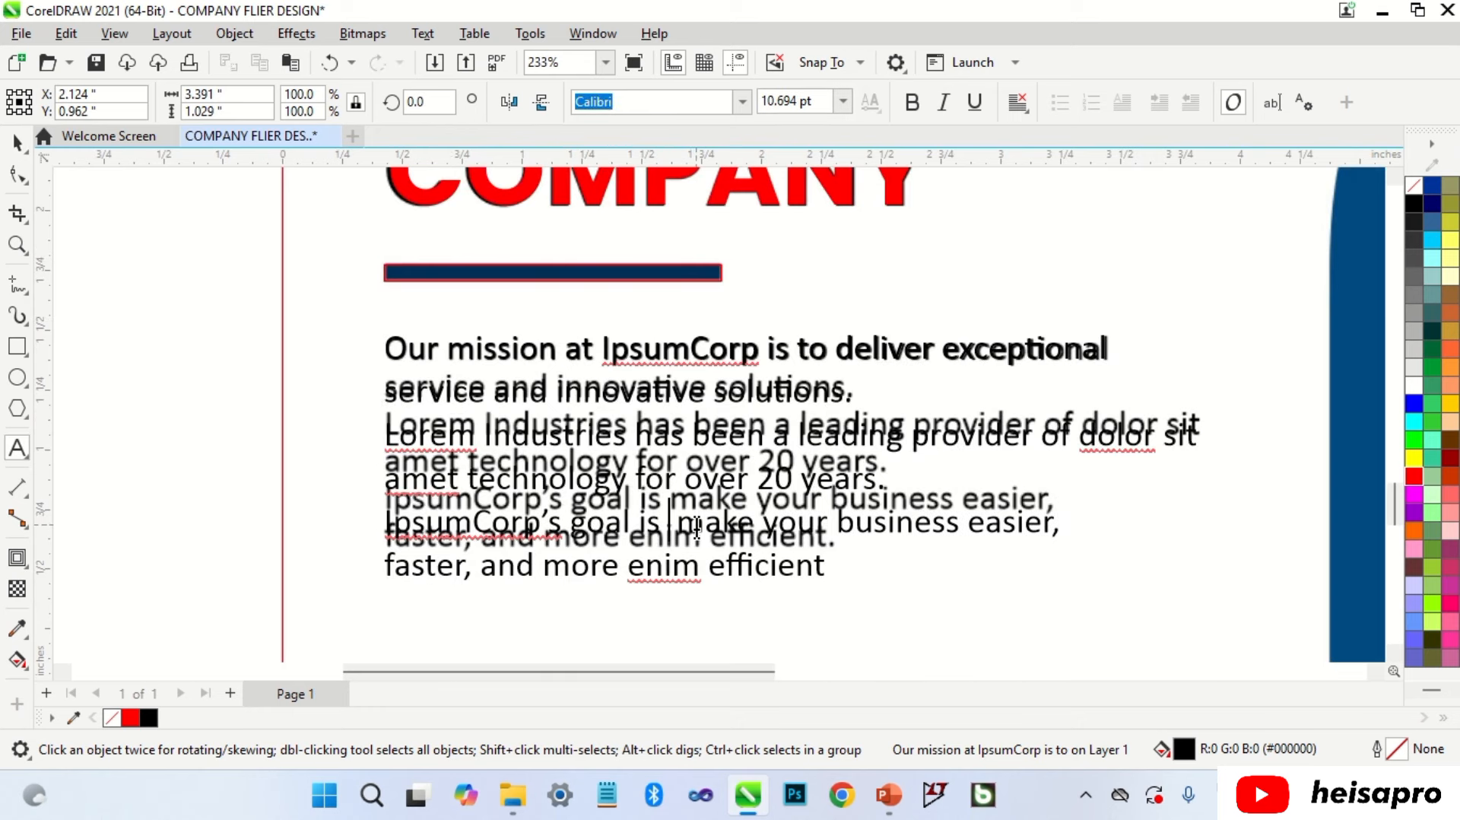
pyautogui.press('Delete')
pyautogui.hotkey('ctrl', 'space')
pyautogui.press('F10')
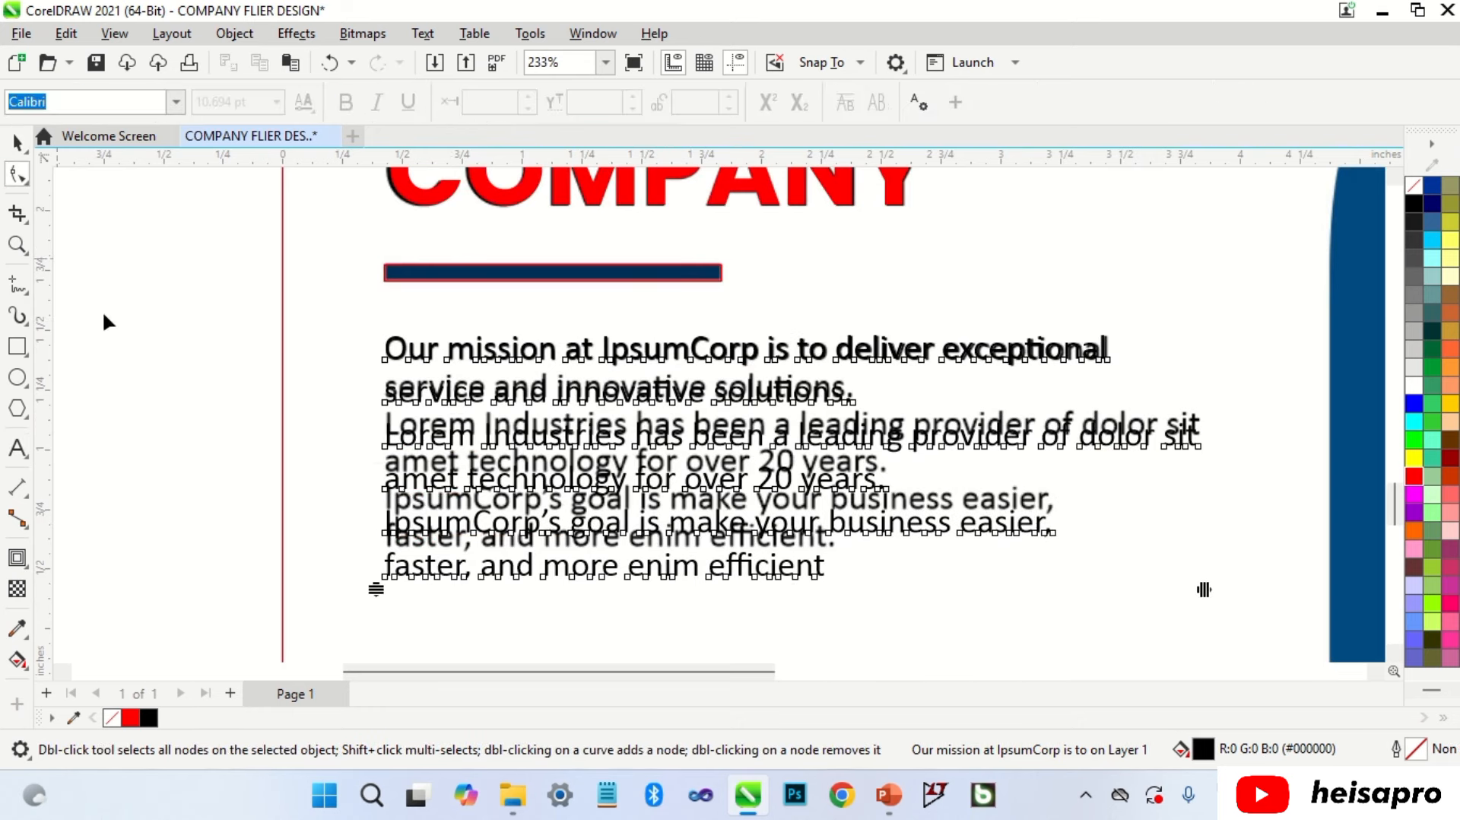
pyautogui.moveTo(378, 590); pyautogui.dragTo(380, 544)
pyautogui.press('space')
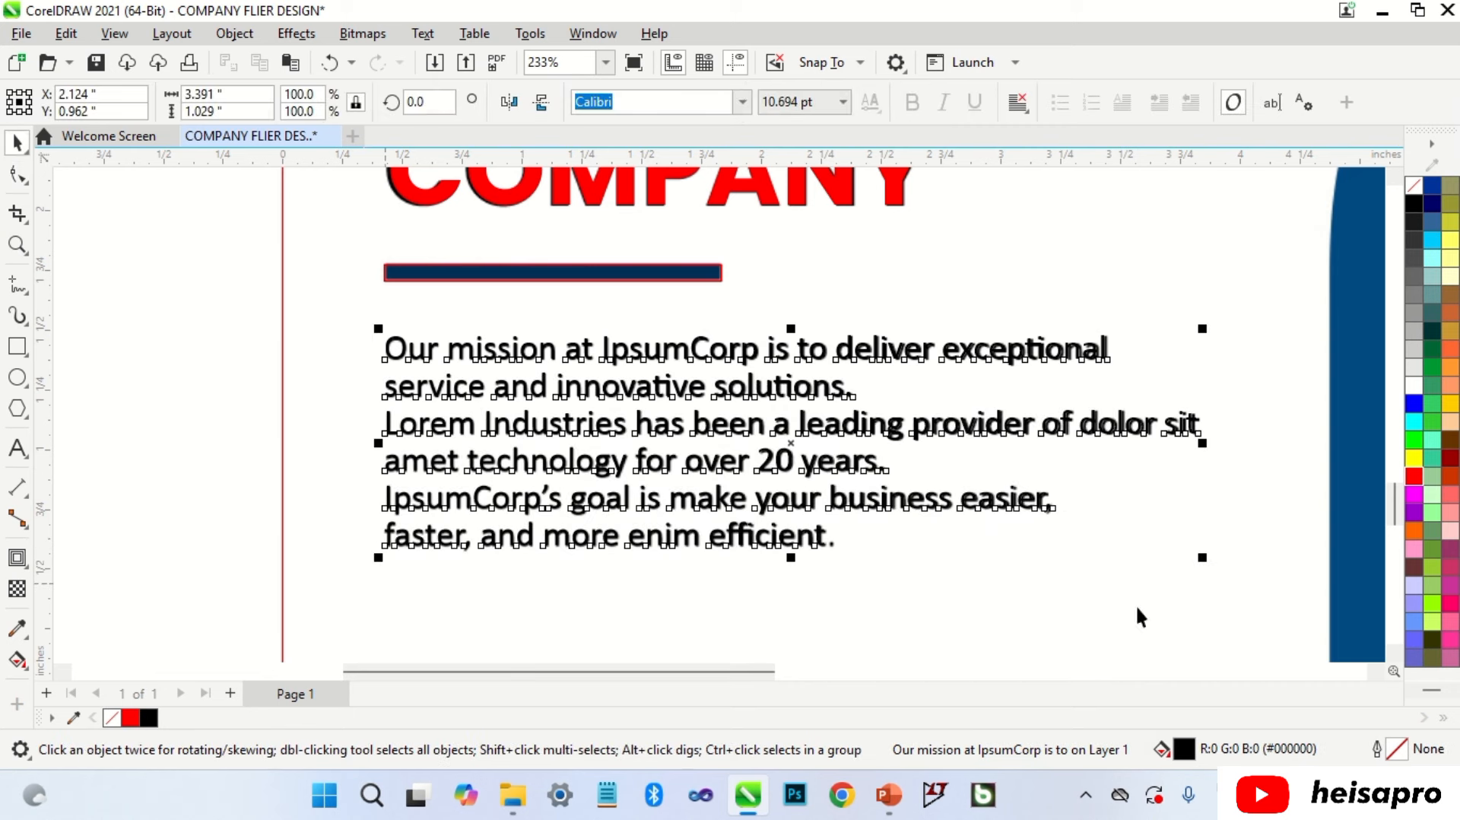
# Step: Colour the paragraph red and nudge it into exact alignment over the original
pyautogui.click(1414, 478)
pyautogui.scroll(3, 1213, 409)
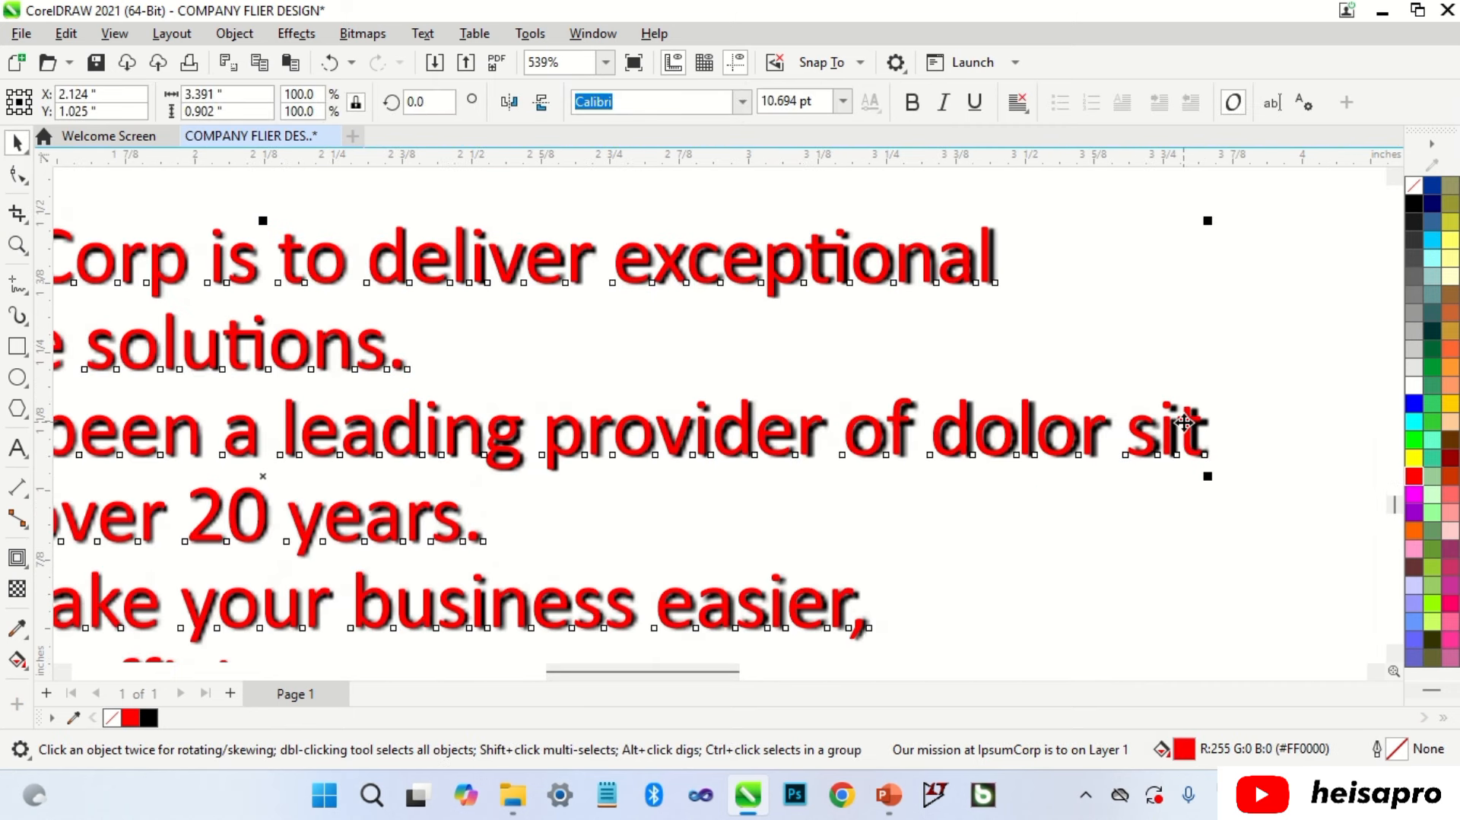
pyautogui.moveTo(1192, 427); pyautogui.dragTo(1194, 428)
pyautogui.scroll(-3, 1193, 381)
pyautogui.scroll(5, 397, 559)
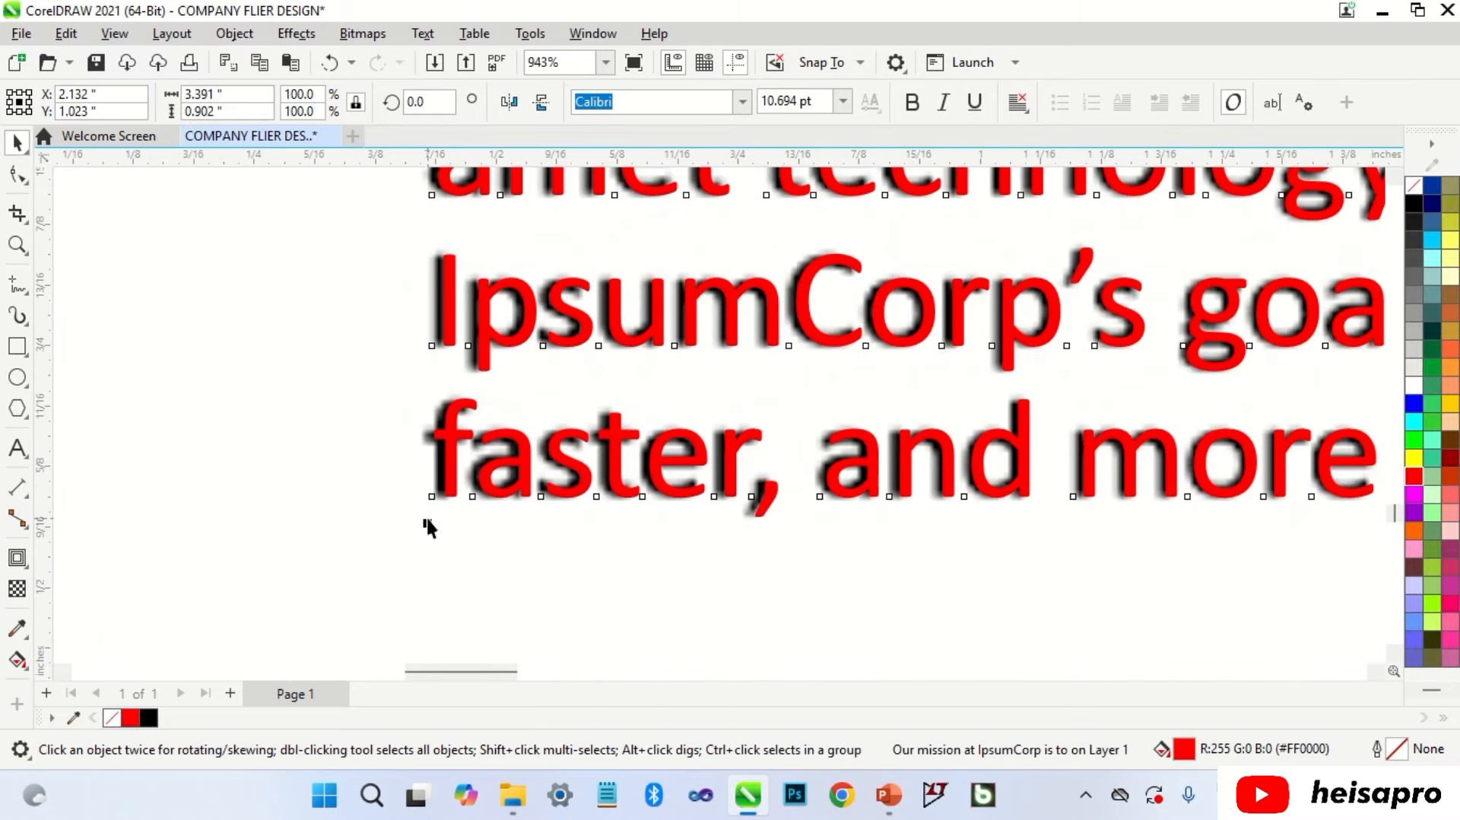
pyautogui.scroll(-7, 427, 532)
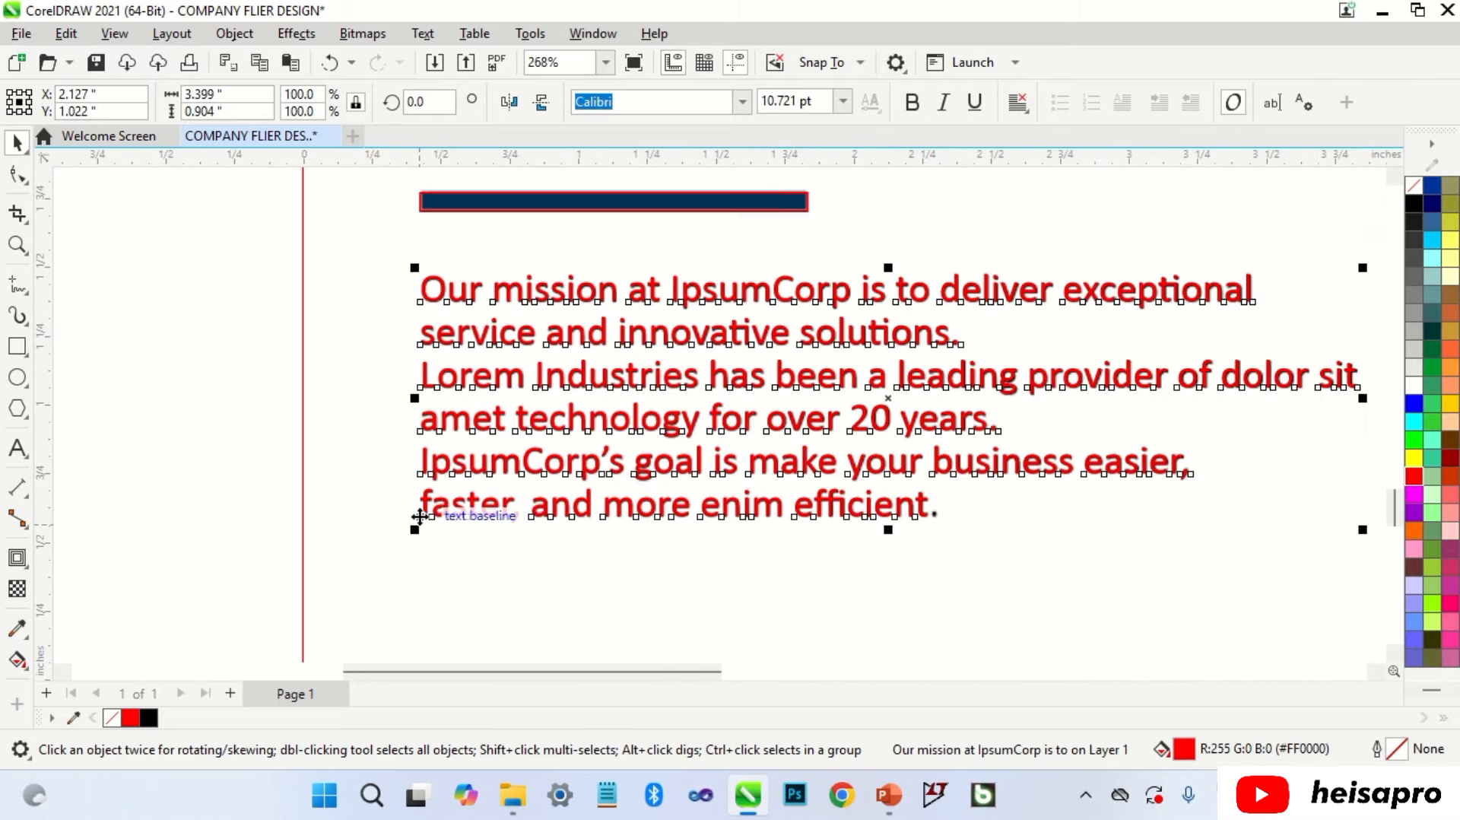
pyautogui.click(361, 388)
pyautogui.scroll(-4, 397, 479)
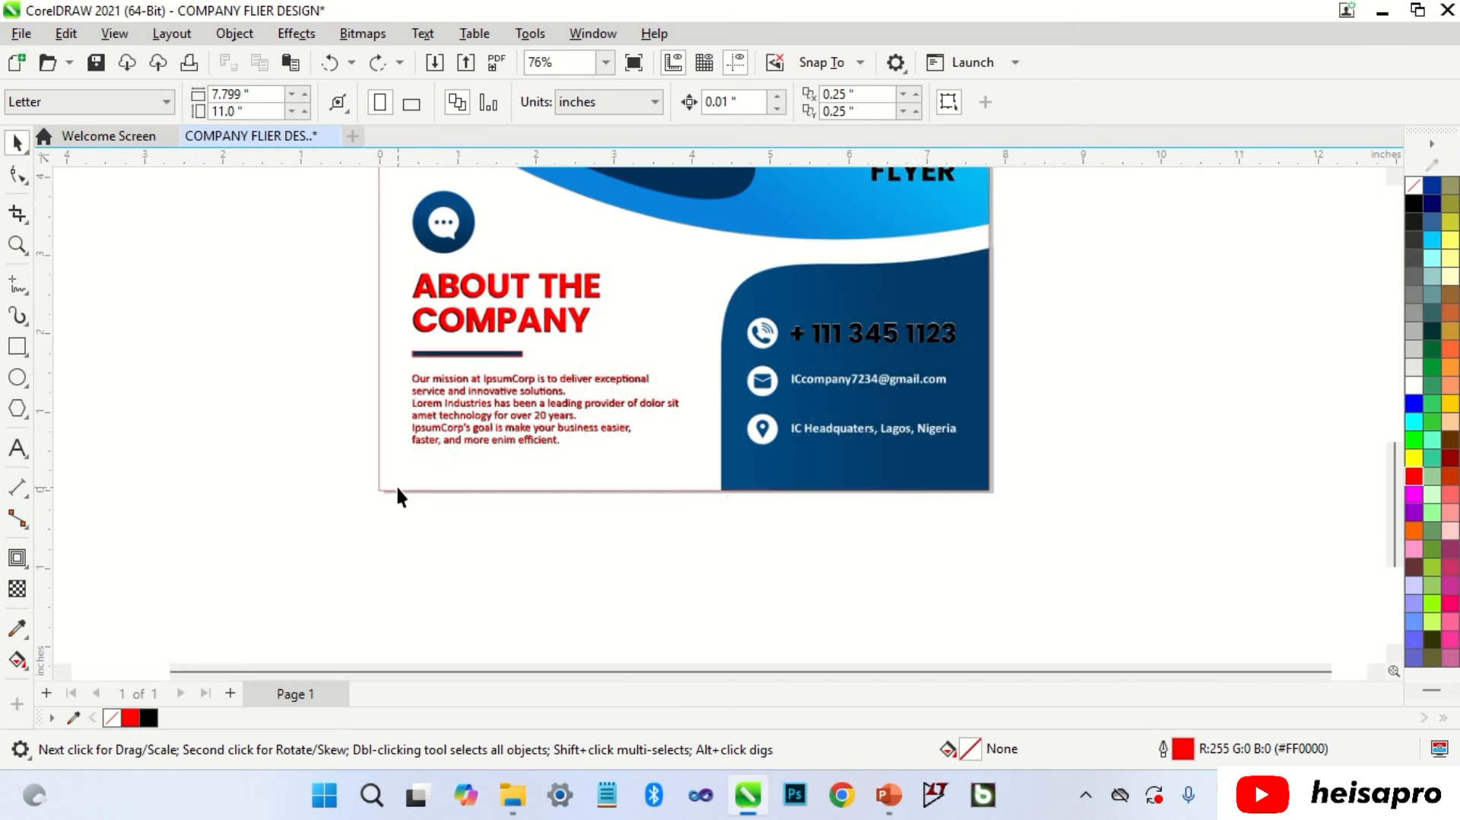
# Step: Replace a copy's text with the company e-mail and 'IC Headquaters, Lagos, Nigeria' lines, coloured black
pyautogui.scroll(3, 499, 513)
pyautogui.moveTo(507, 448); pyautogui.dragTo(1148, 436)
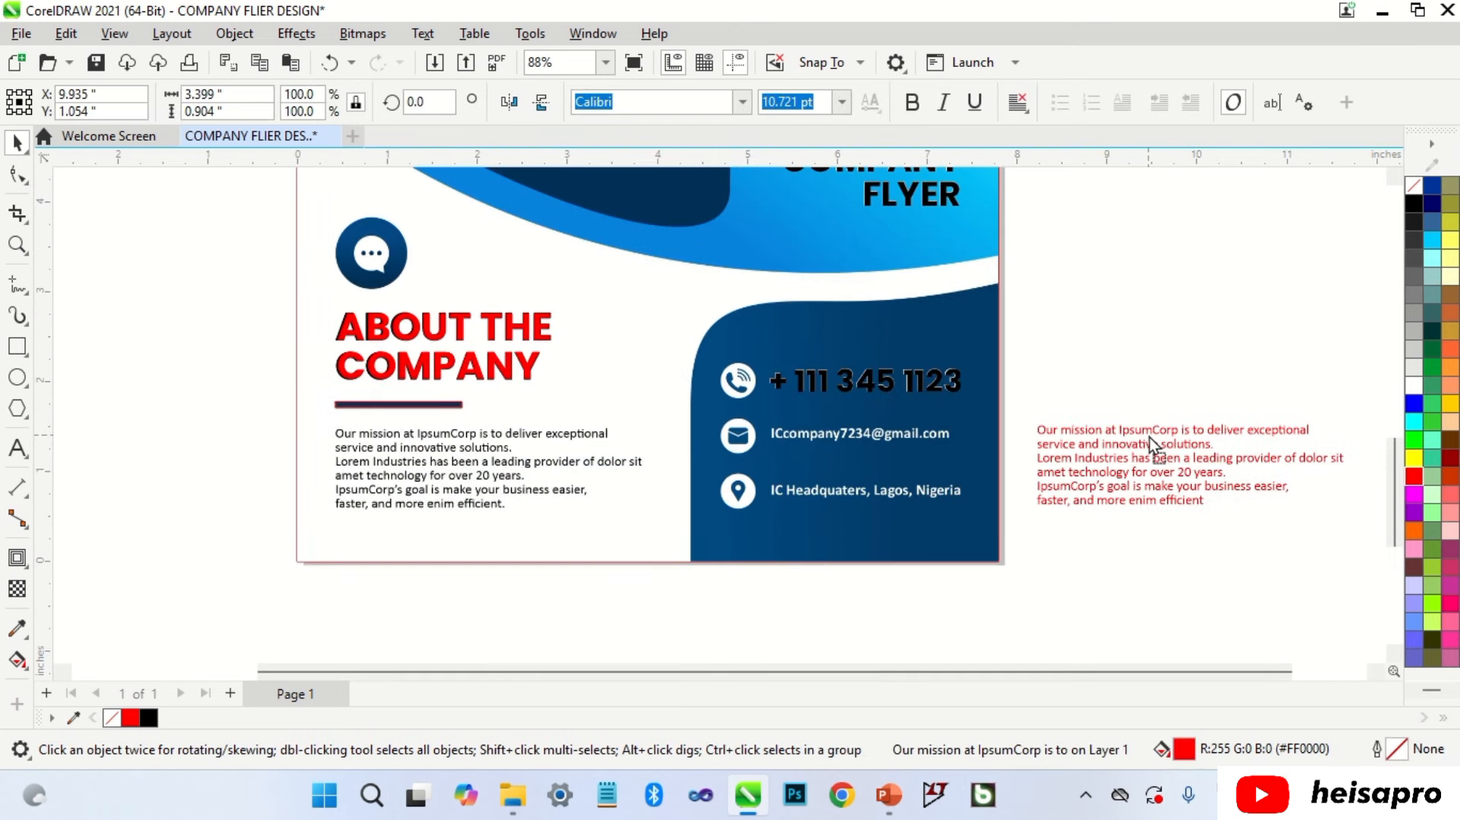
pyautogui.scroll(3, 1145, 440)
pyautogui.doubleClick(1111, 429)
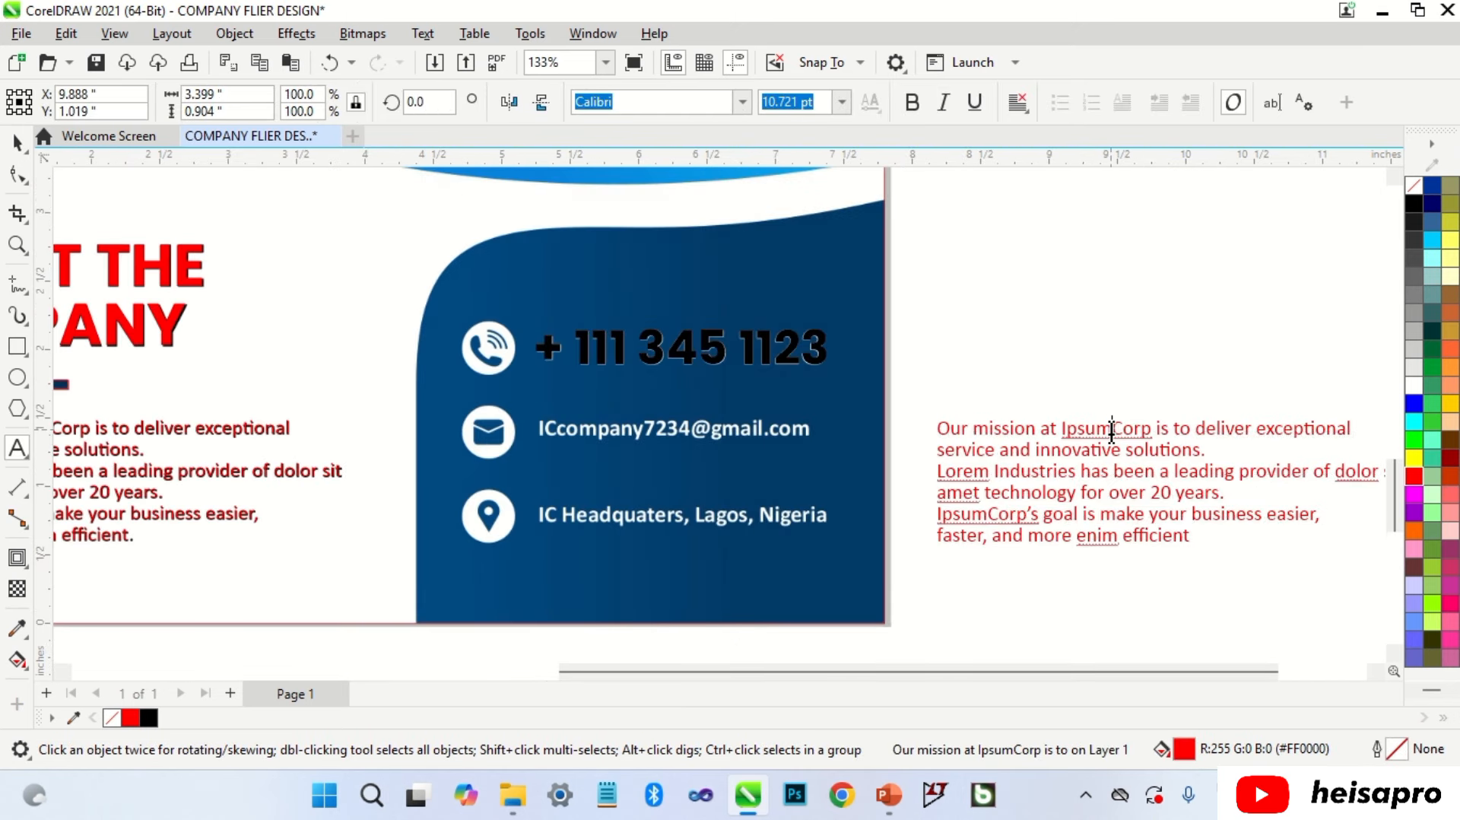
pyautogui.hotkey('ctrl', 'a')
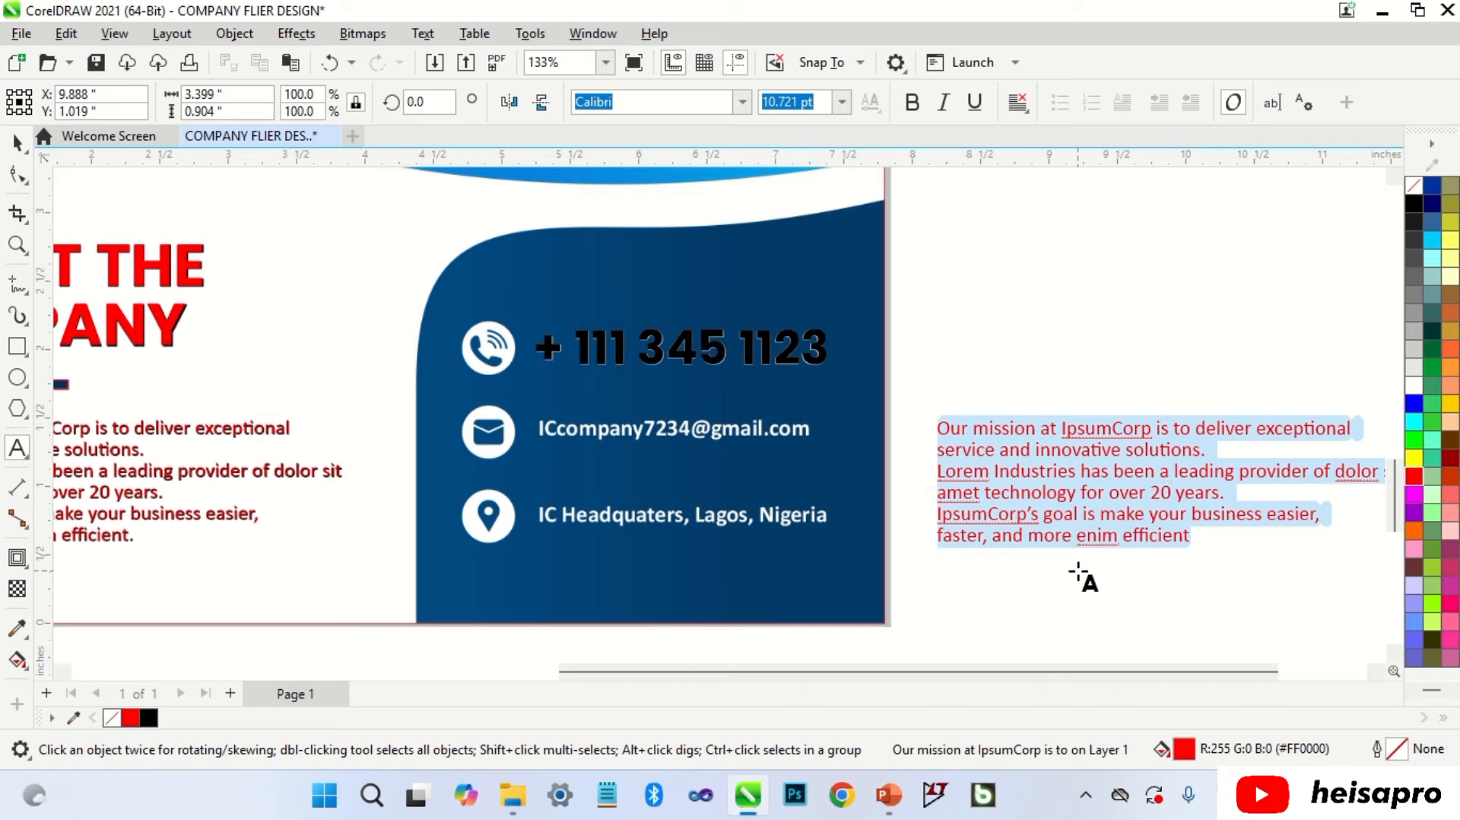
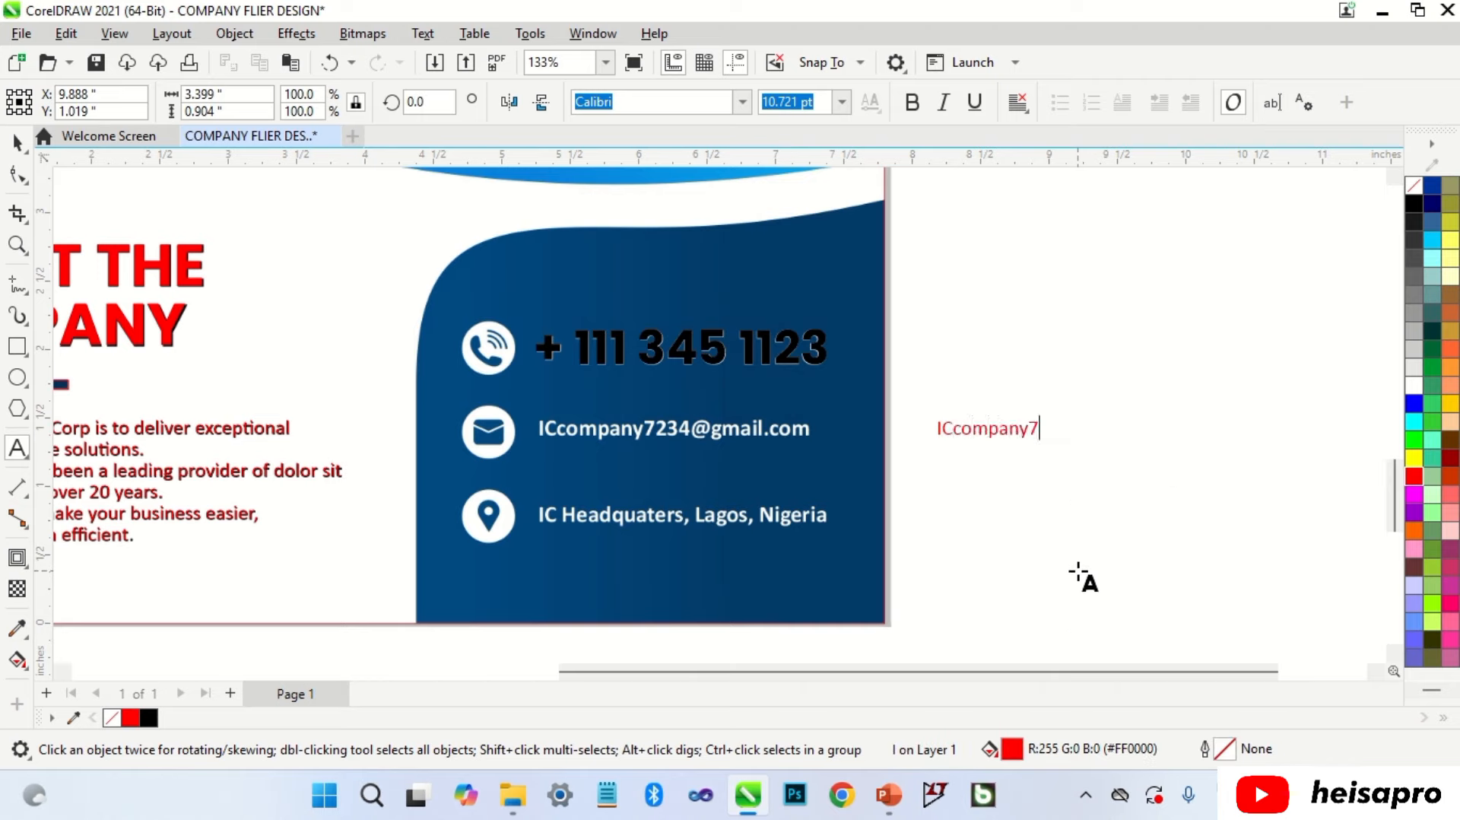
pyautogui.press('Return')
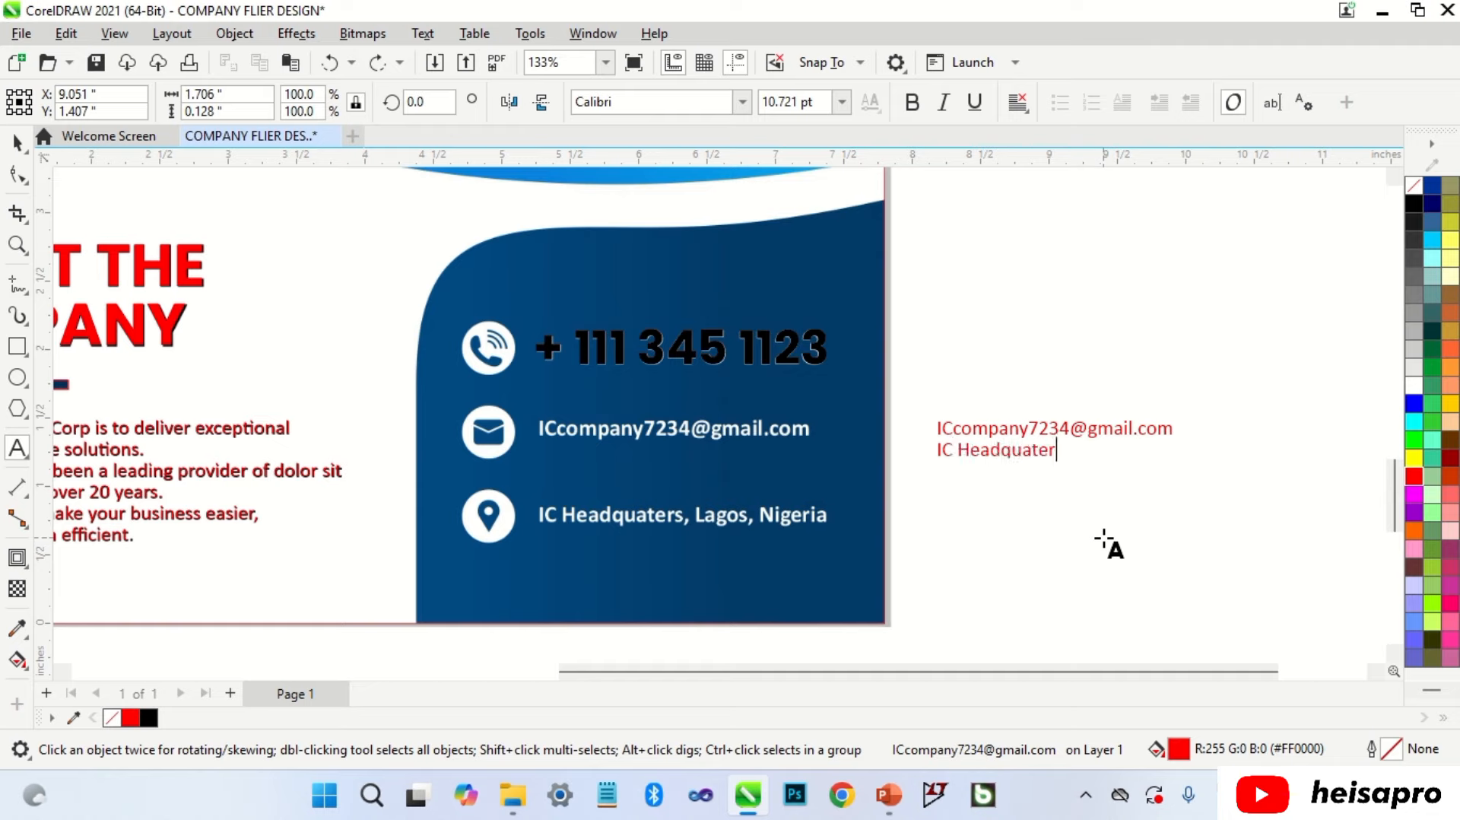
pyautogui.write('IC Headquaters, Lagos, Nigeria')
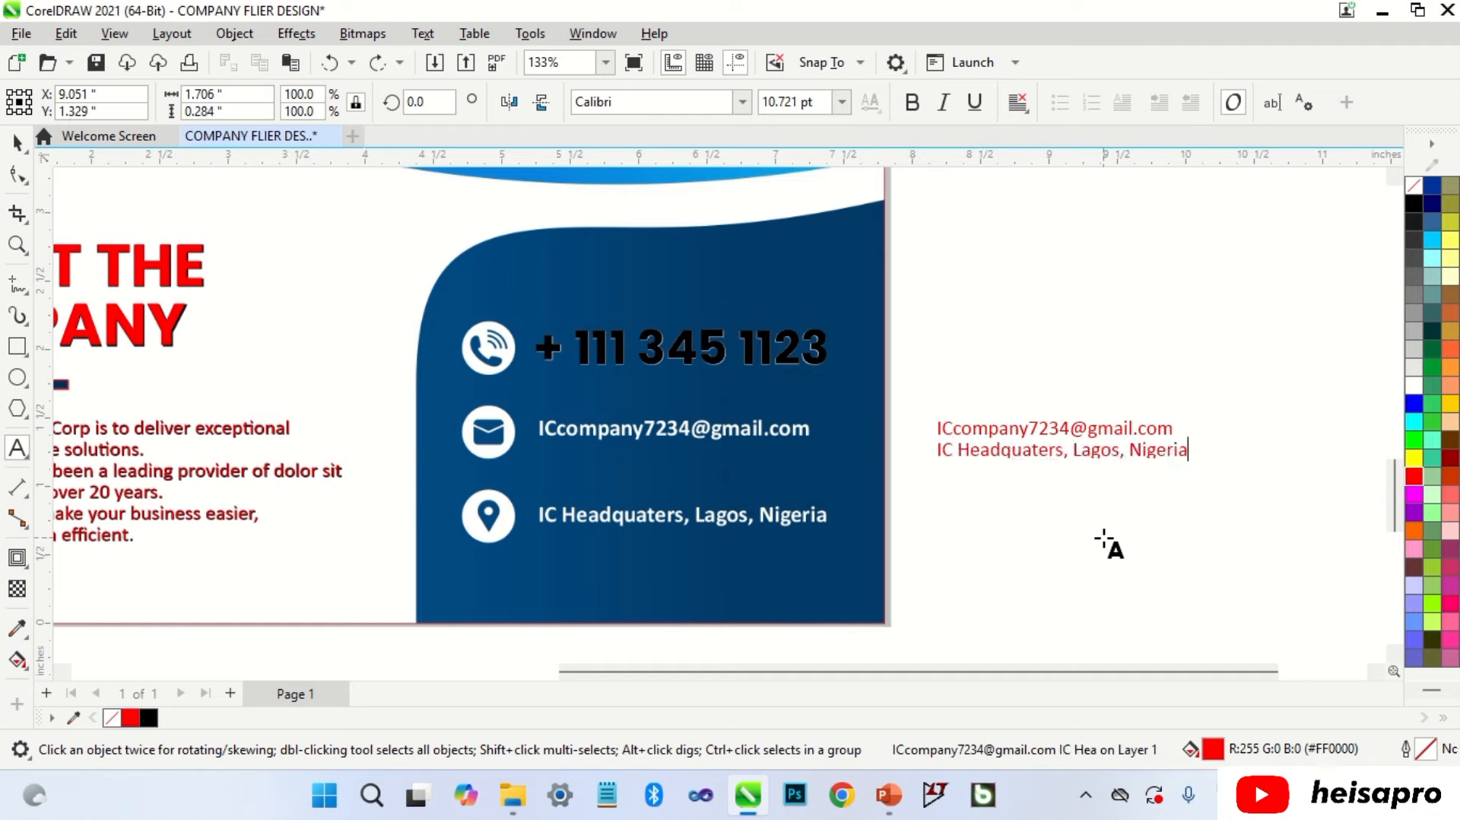
pyautogui.hotkey('ctrl', 'space')
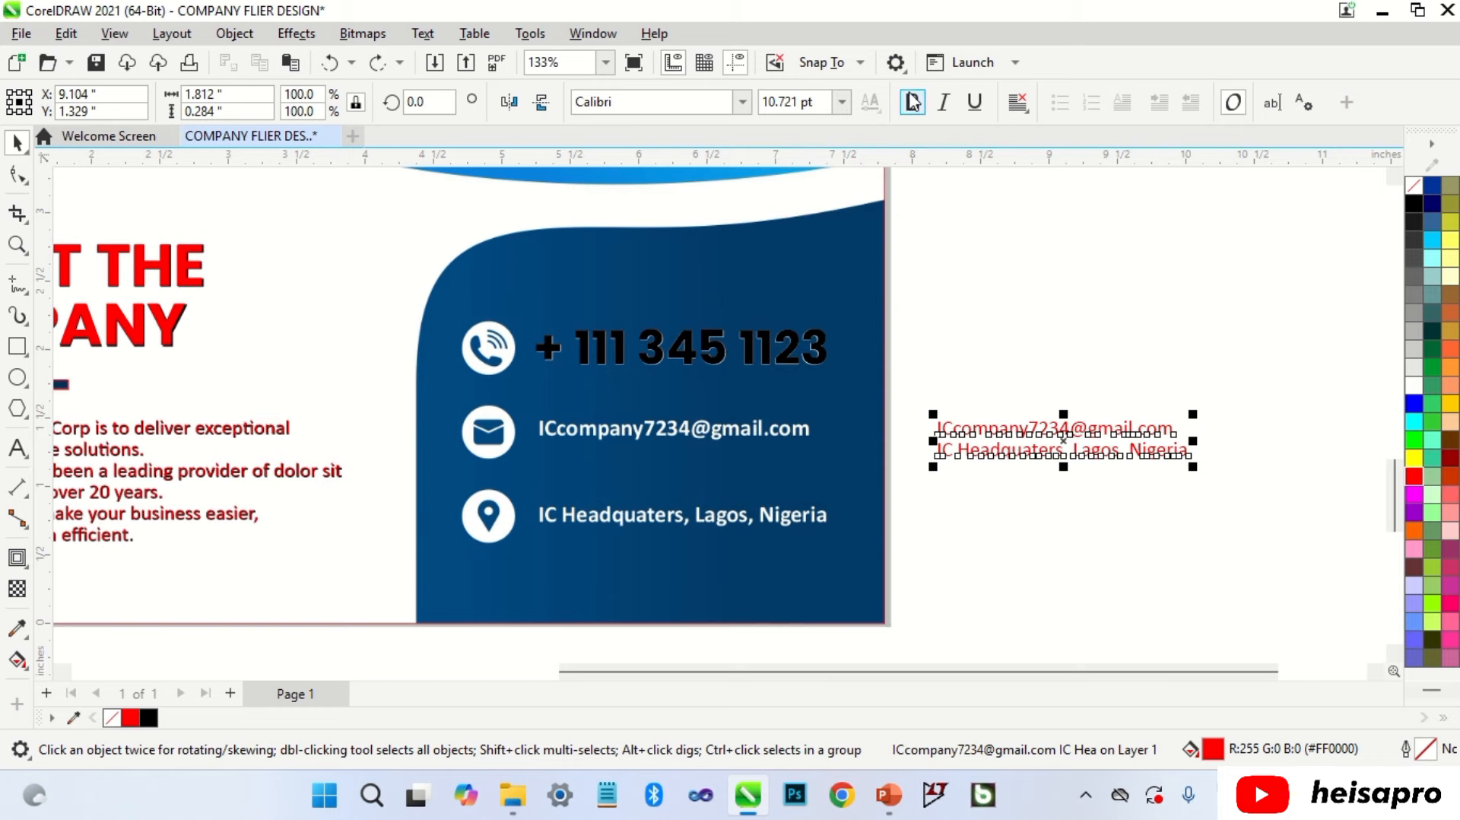
pyautogui.click(1414, 204)
# Step: Move the contact text onto the blue panel, enlarge it, and widen its line spacing
pyautogui.moveTo(1027, 427); pyautogui.dragTo(632, 428)
pyautogui.scroll(2, 785, 454)
pyautogui.moveTo(805, 488); pyautogui.dragTo(851, 510)
pyautogui.press('F10')
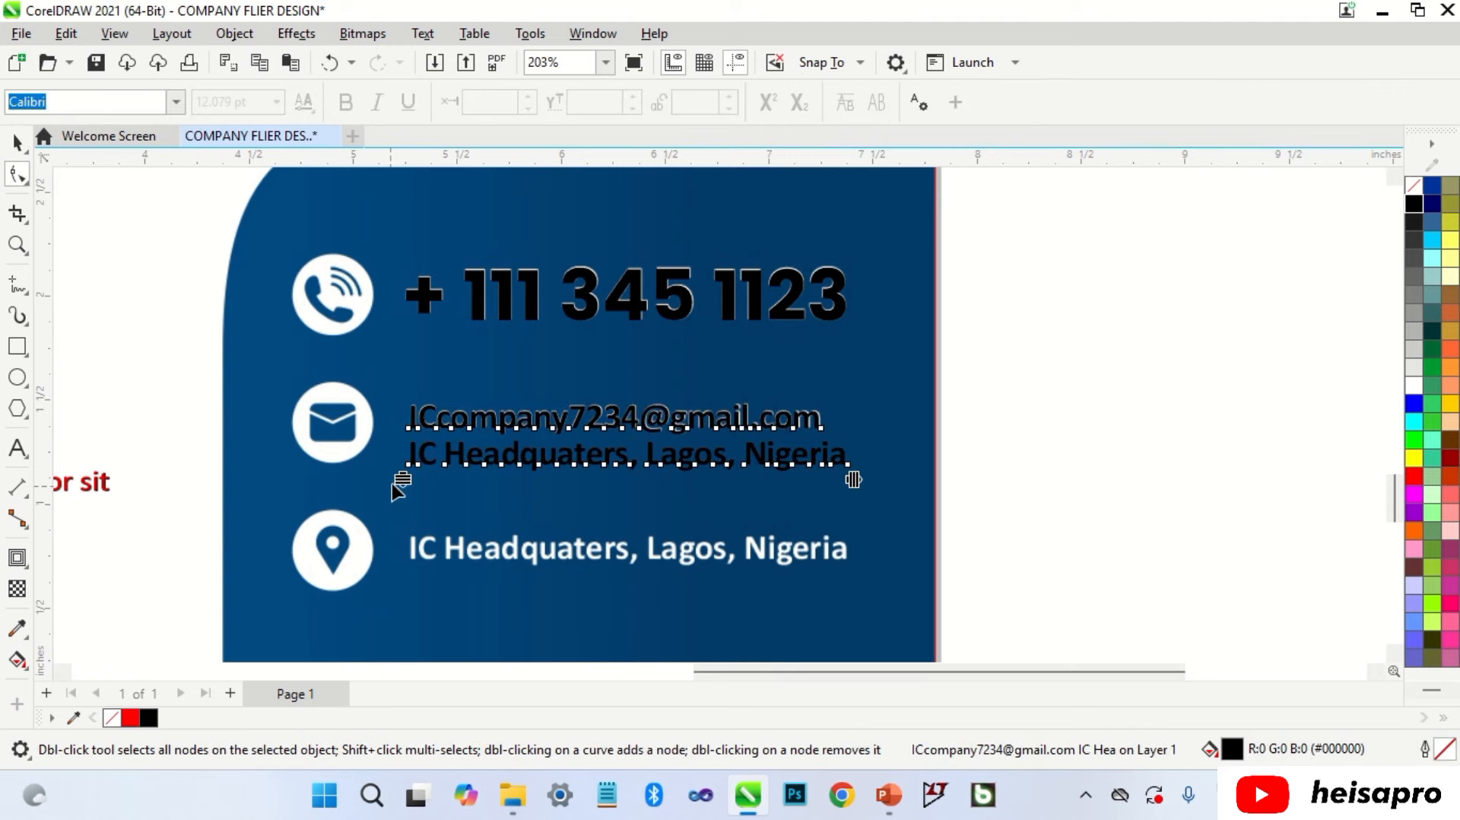
pyautogui.moveTo(393, 484); pyautogui.dragTo(365, 648)
pyautogui.press('space')
# Step: Fine-tune the contact text to about 12.1 pt over the panel's original e-mail and address lines
pyautogui.click(809, 434)
pyautogui.scroll(4, 874, 388)
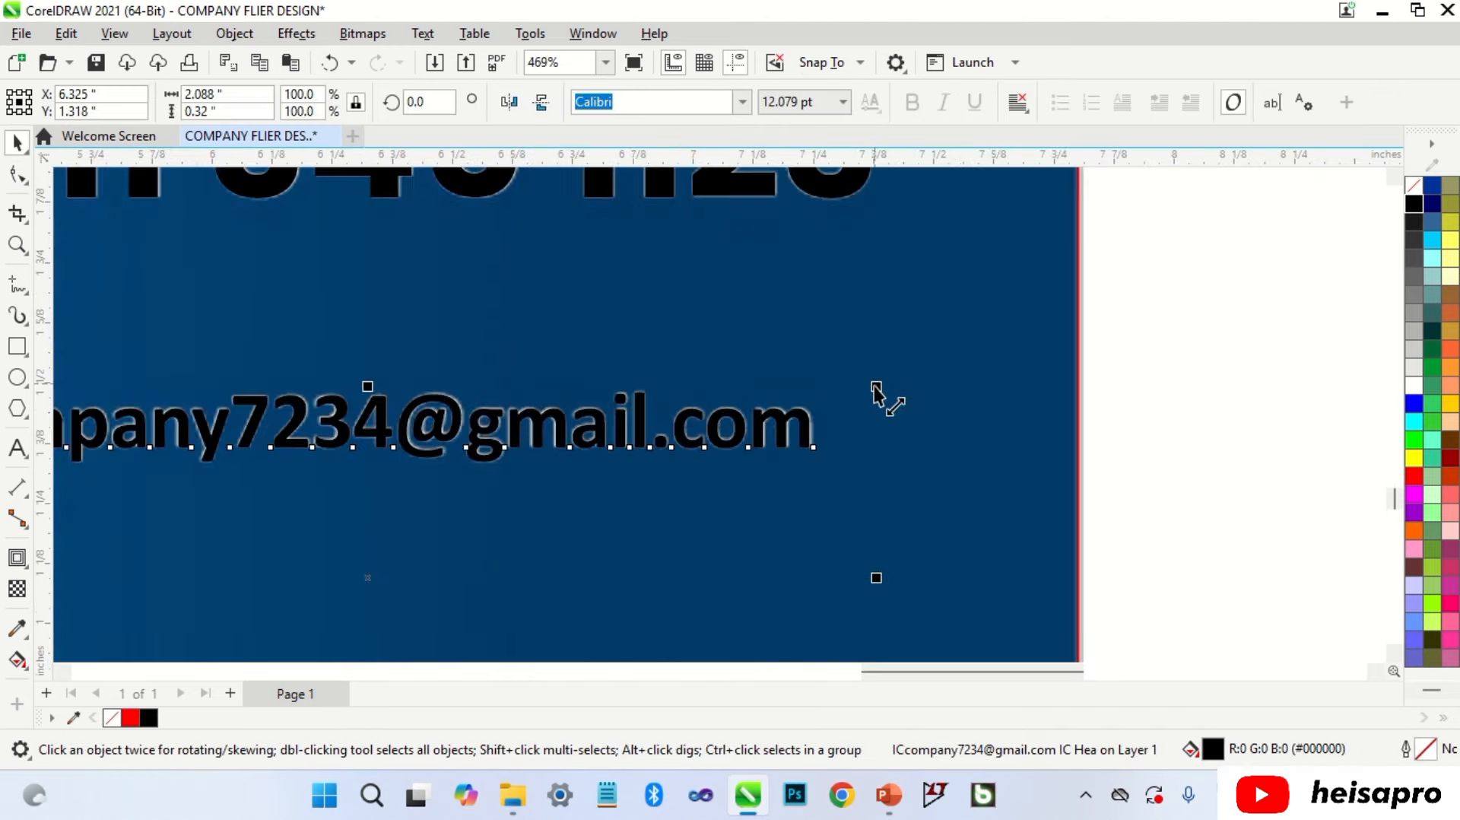
pyautogui.moveTo(880, 397)
pyautogui.mouseDown()
pyautogui.moveTo(892, 401)
pyautogui.moveTo(874, 385)
pyautogui.mouseUp()
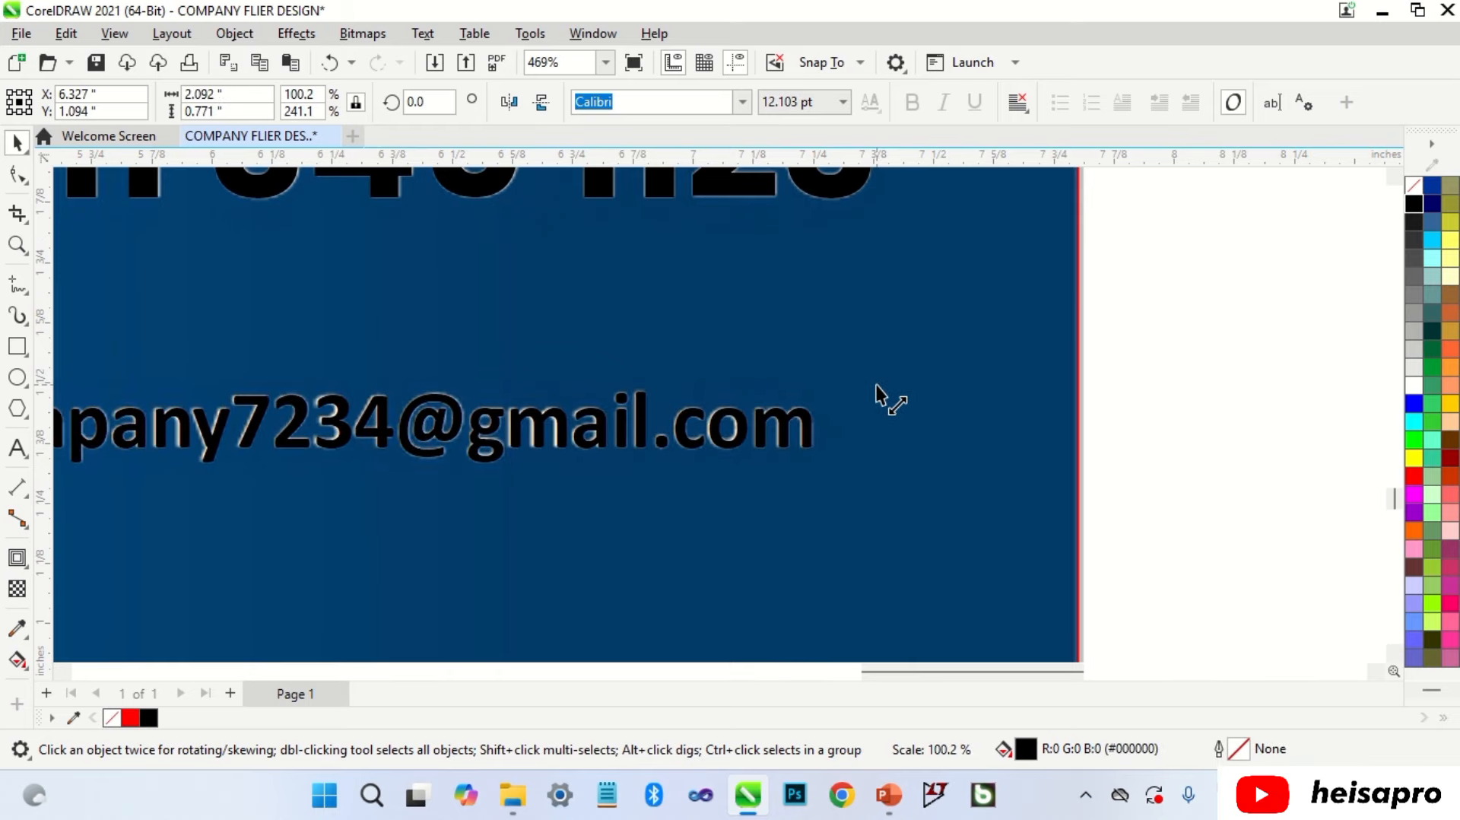
pyautogui.scroll(-5, 876, 380)
pyautogui.scroll(6, 654, 521)
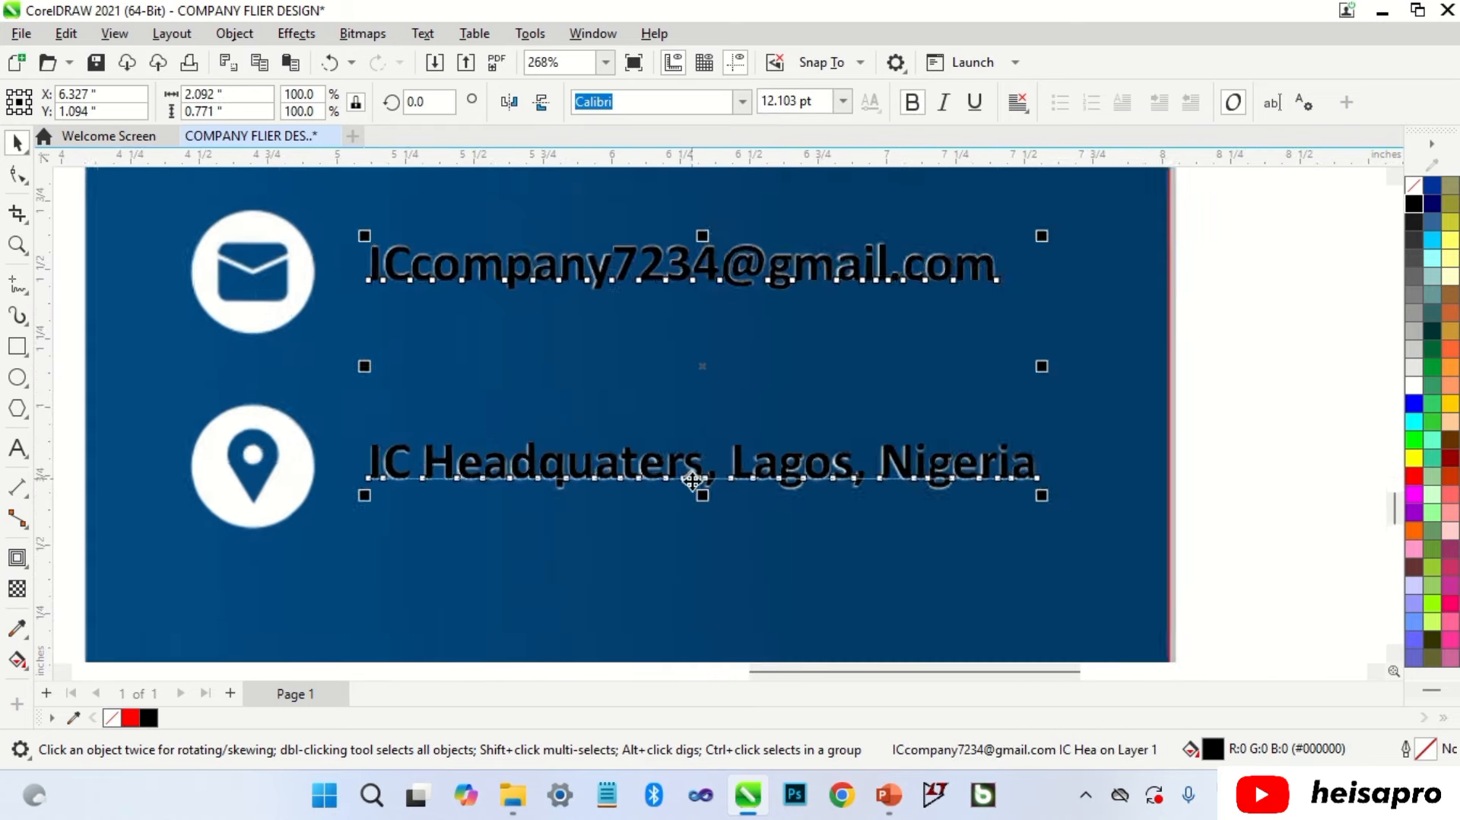
pyautogui.click(778, 480)
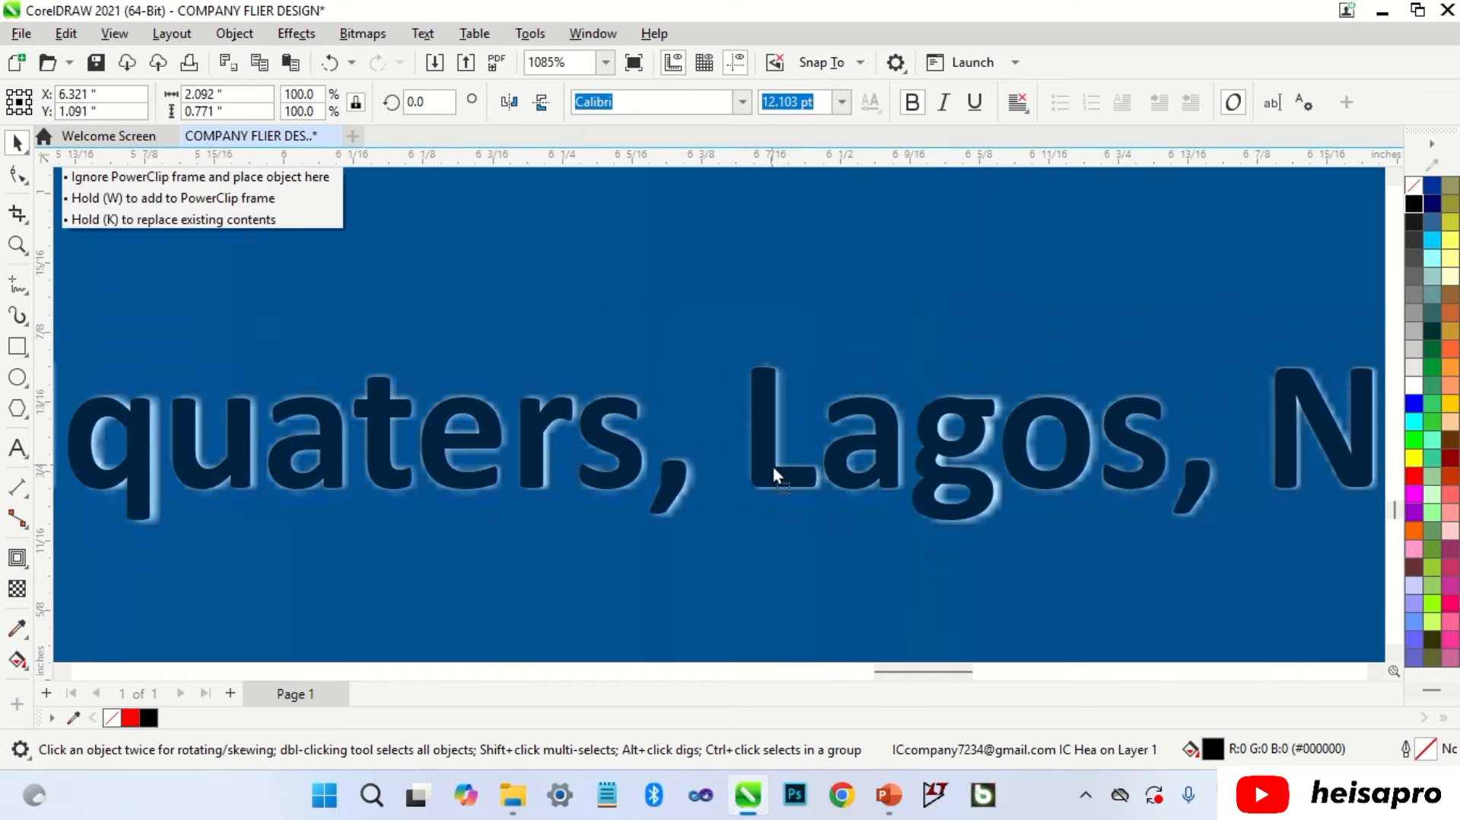
pyautogui.scroll(-3, 776, 465)
pyautogui.scroll(1, 1002, 260)
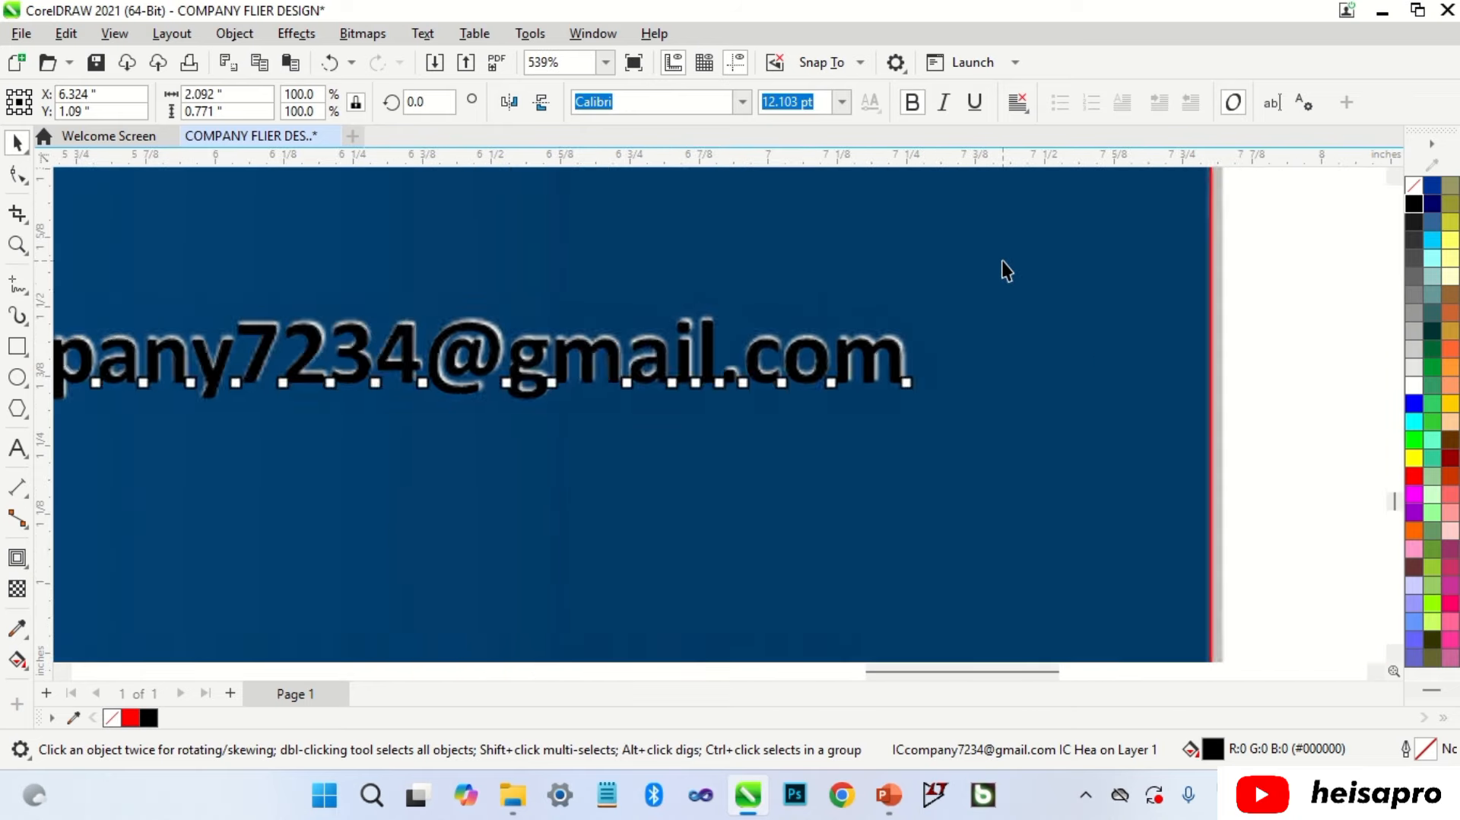
pyautogui.moveTo(982, 313); pyautogui.dragTo(986, 307)
pyautogui.scroll(-2, 985, 307)
pyautogui.click(1107, 355)
pyautogui.scroll(-4, 967, 456)
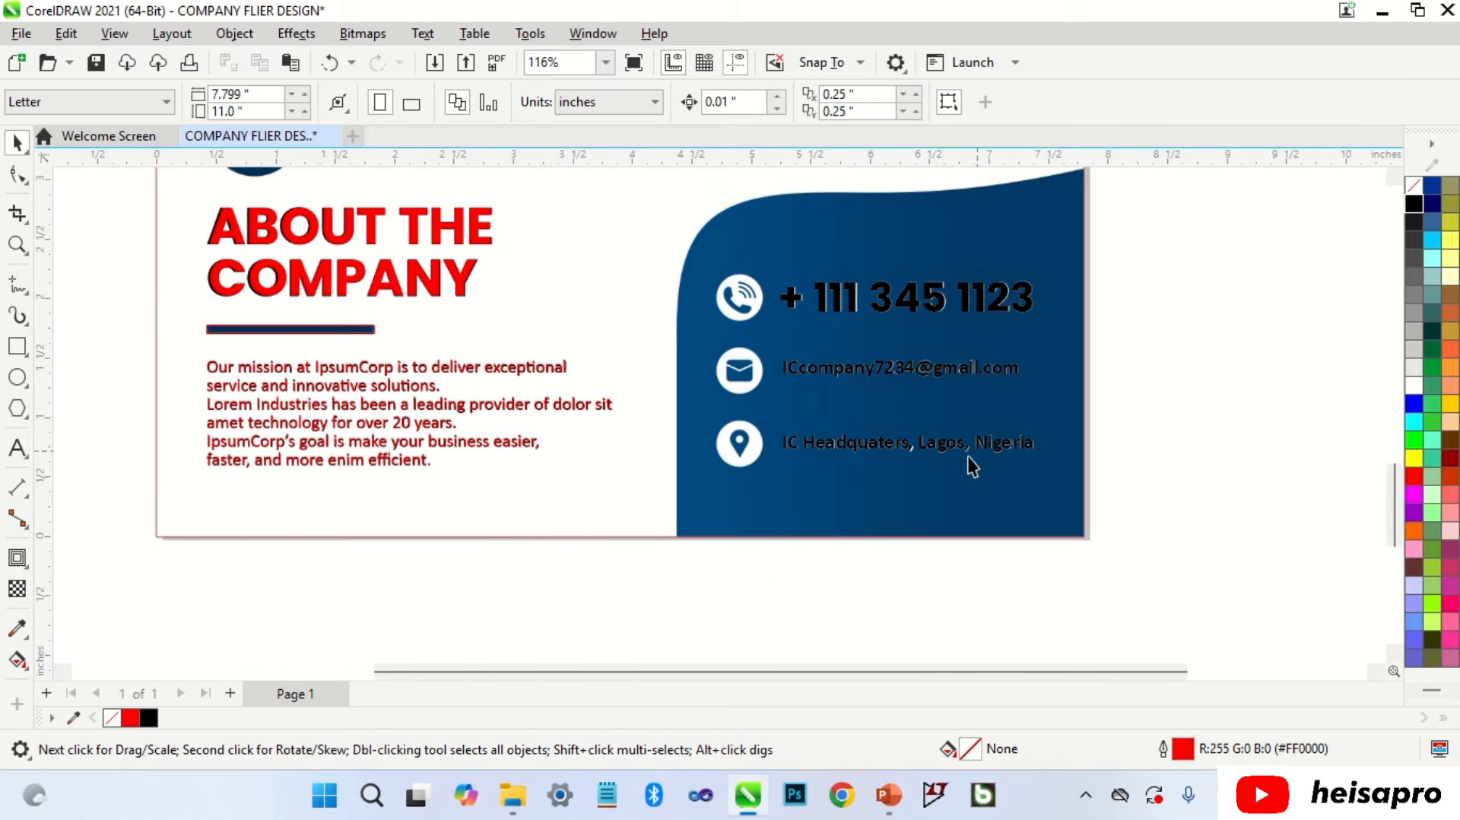
pyautogui.click(736, 365)
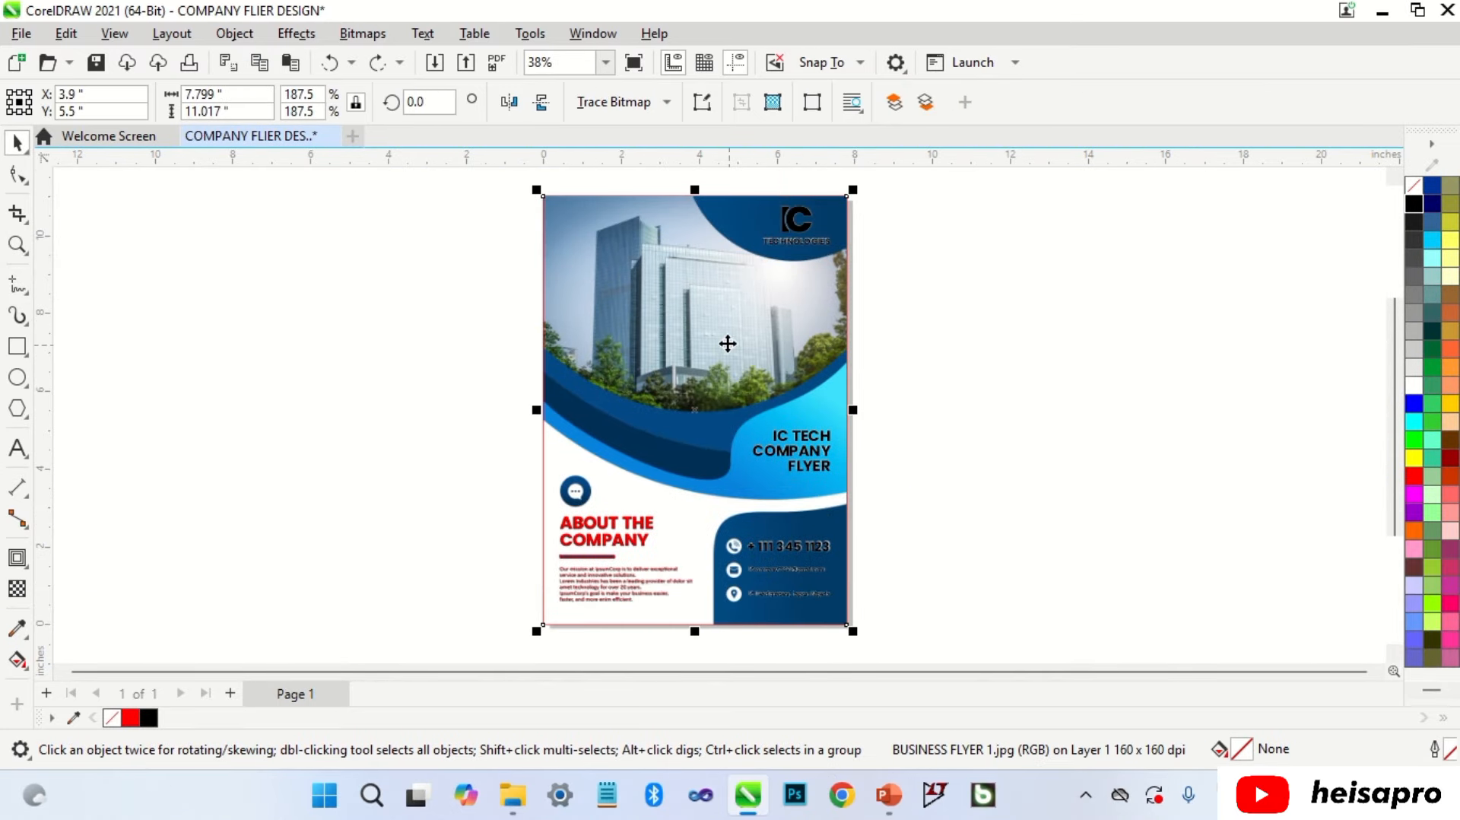
pyautogui.moveTo(727, 343); pyautogui.dragTo(1169, 346)
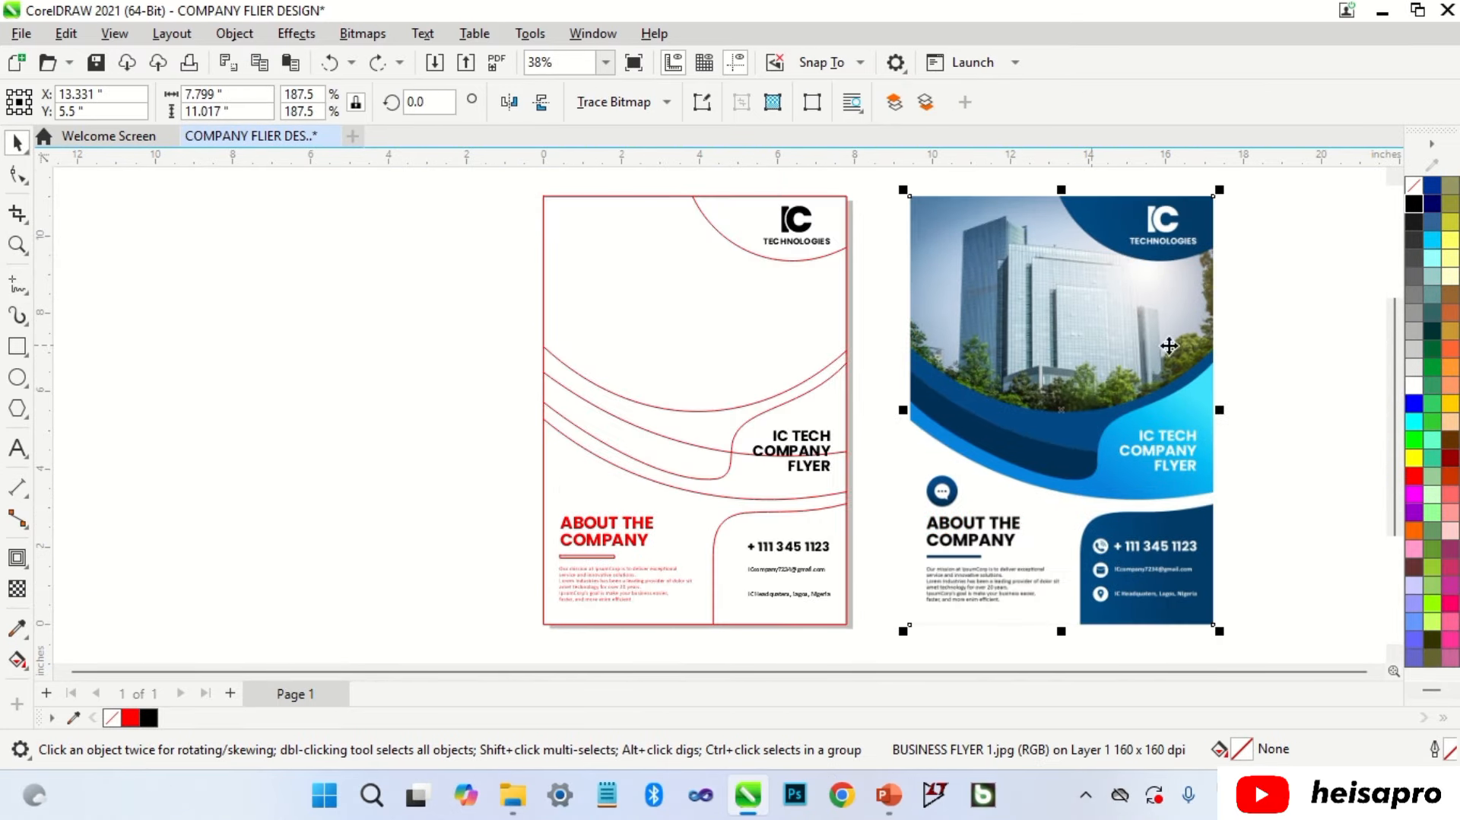
pyautogui.click(1263, 338)
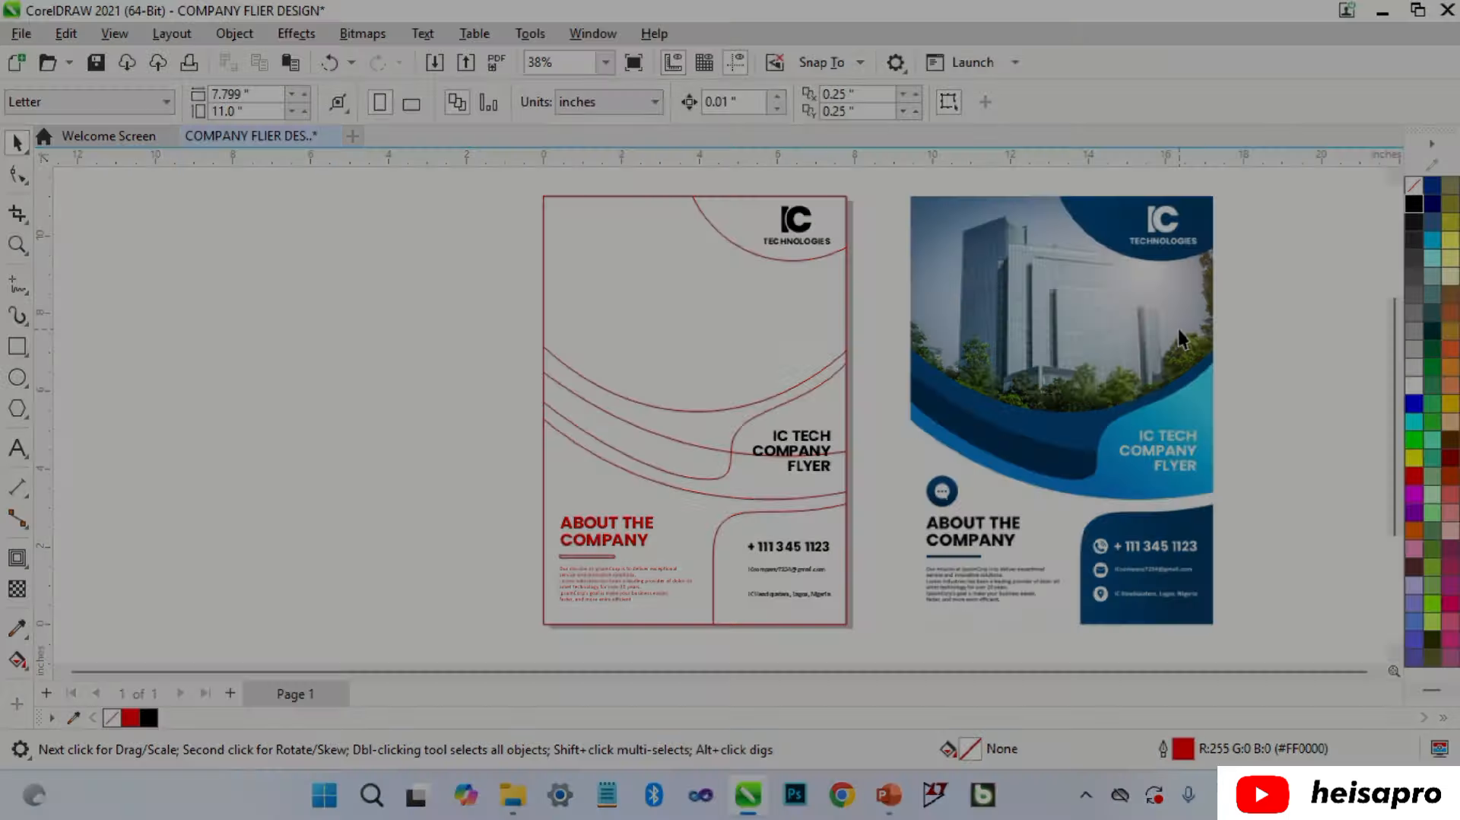
pyautogui.hotkey('ctrl', 'z')
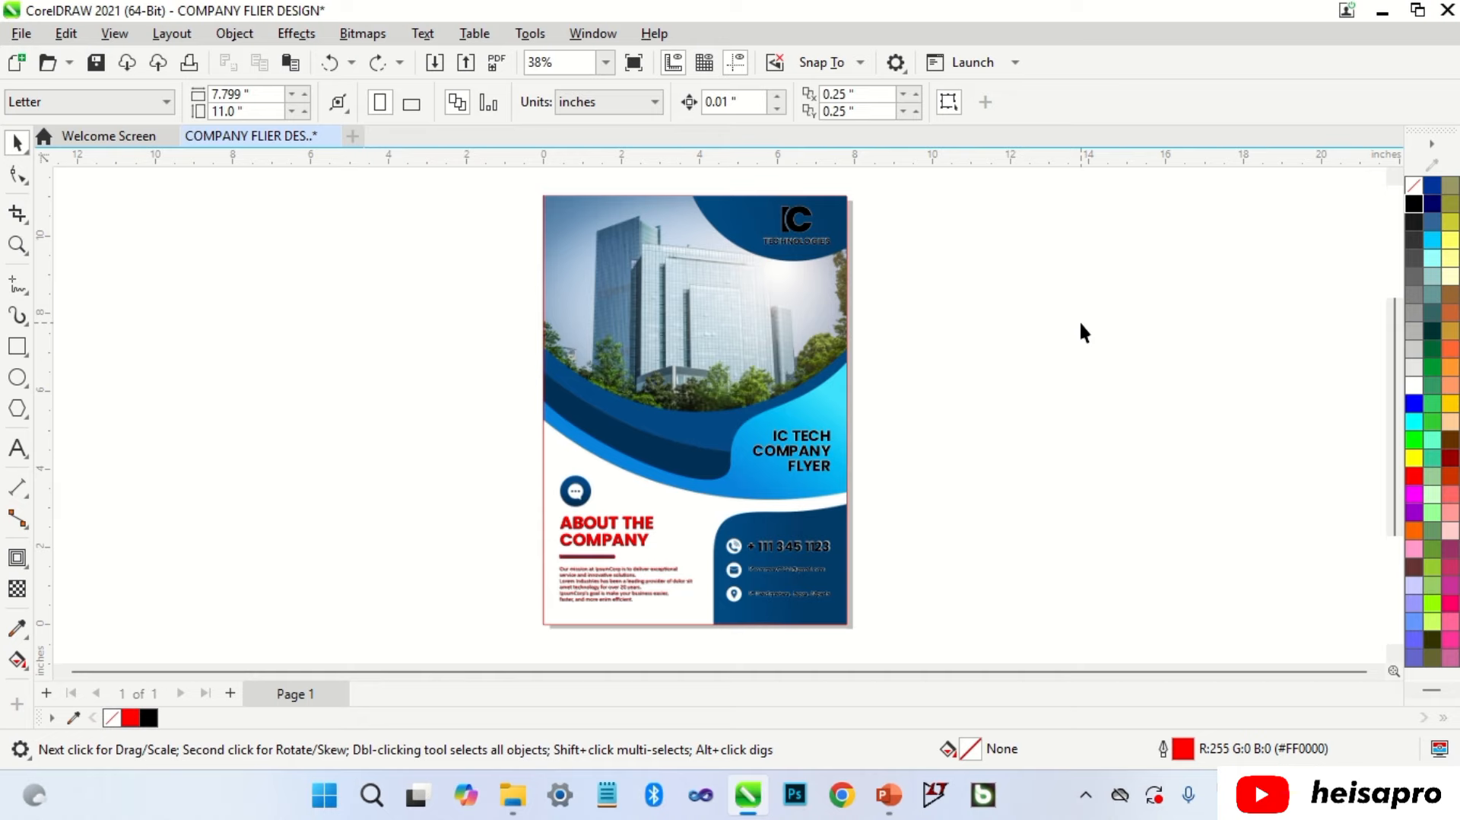
# Step: Import the E-MAIL, LOCATION, MESSAGE and TELEPHONE icon images from the ICONS folder
pyautogui.rightClick(1080, 324)
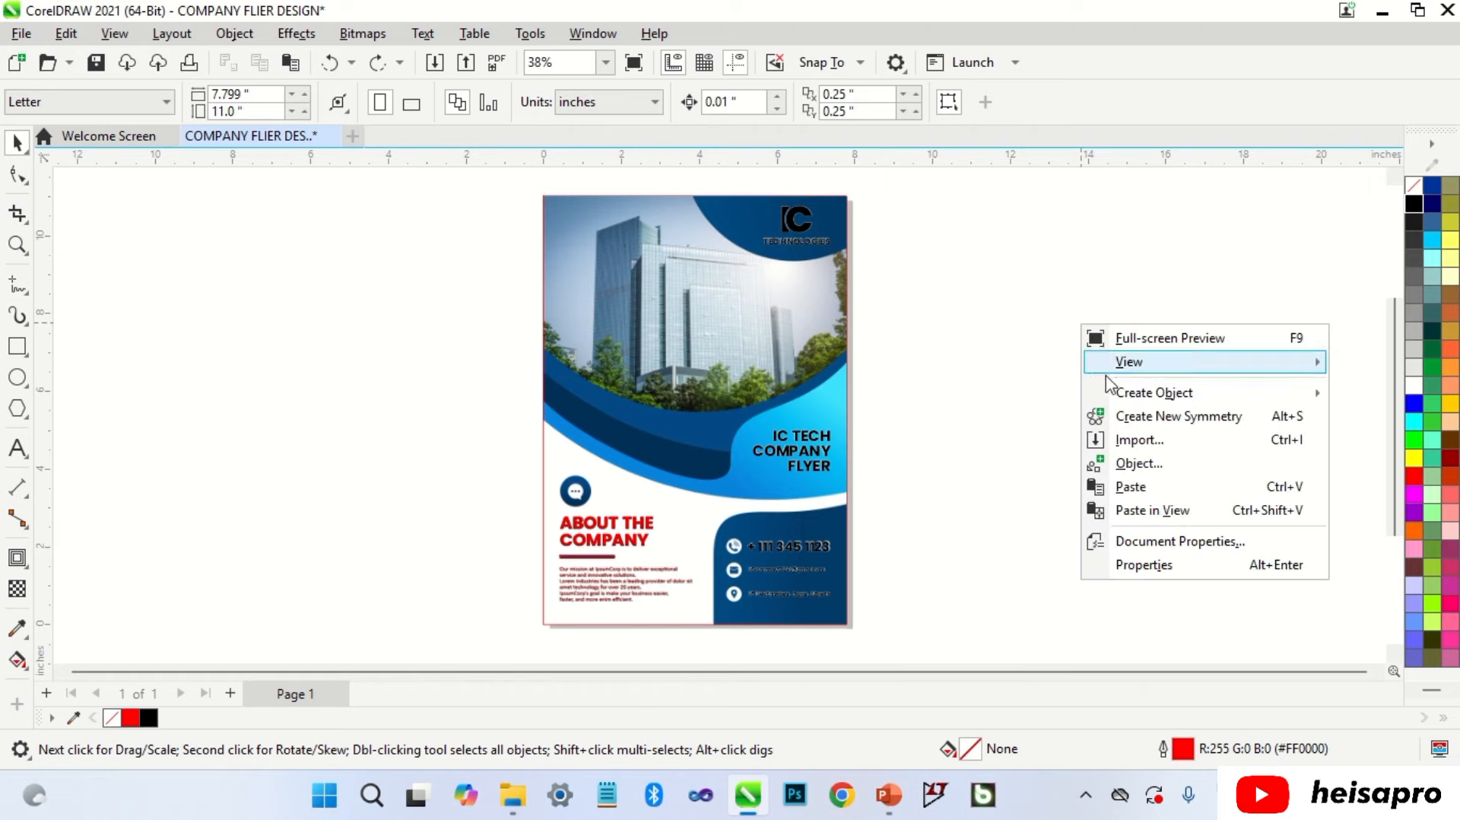
pyautogui.click(1148, 445)
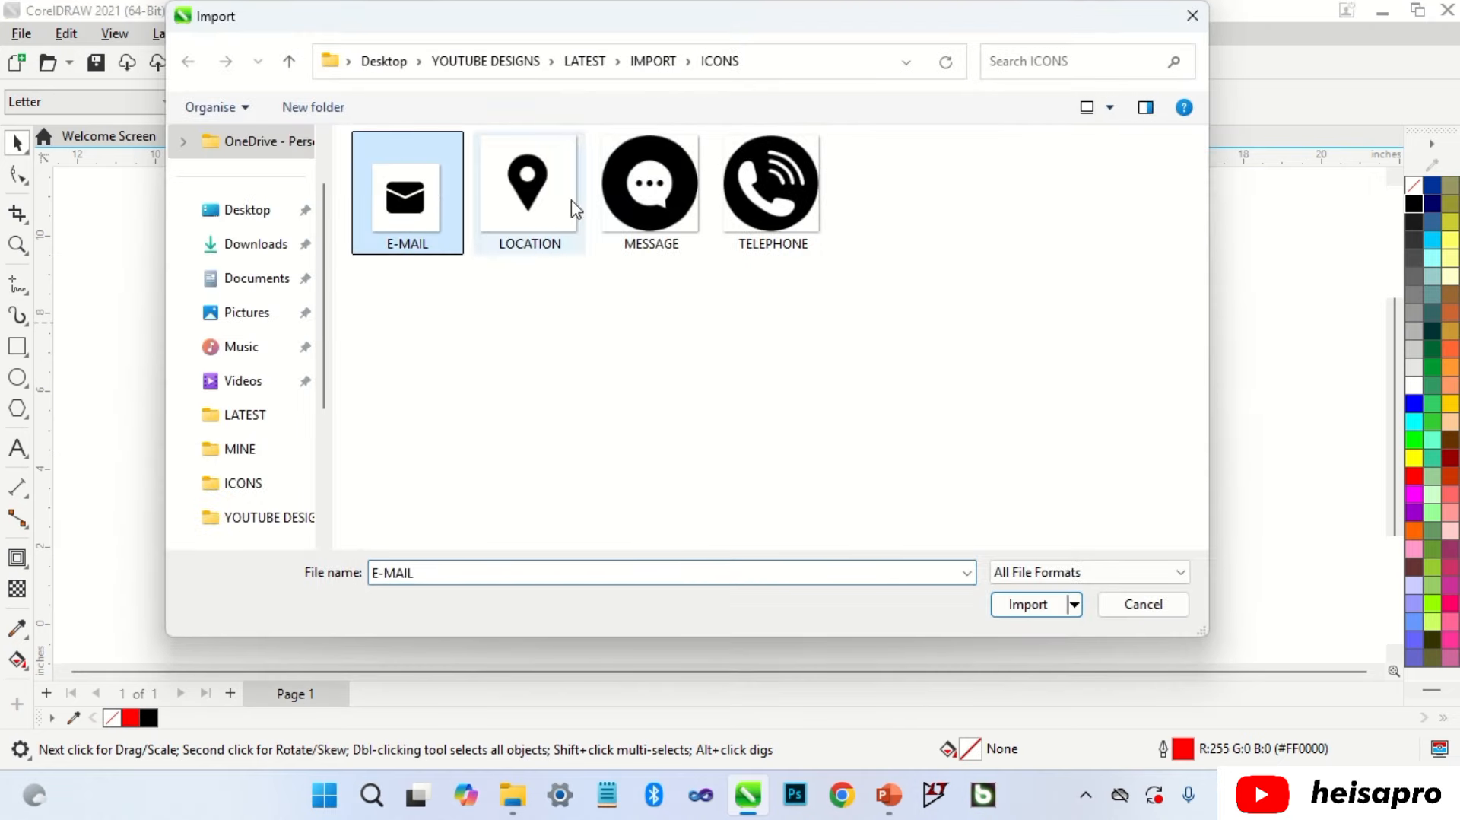
pyautogui.keyDown('shift'); pyautogui.click(749, 199); pyautogui.keyUp('shift')
pyautogui.click(1029, 601)
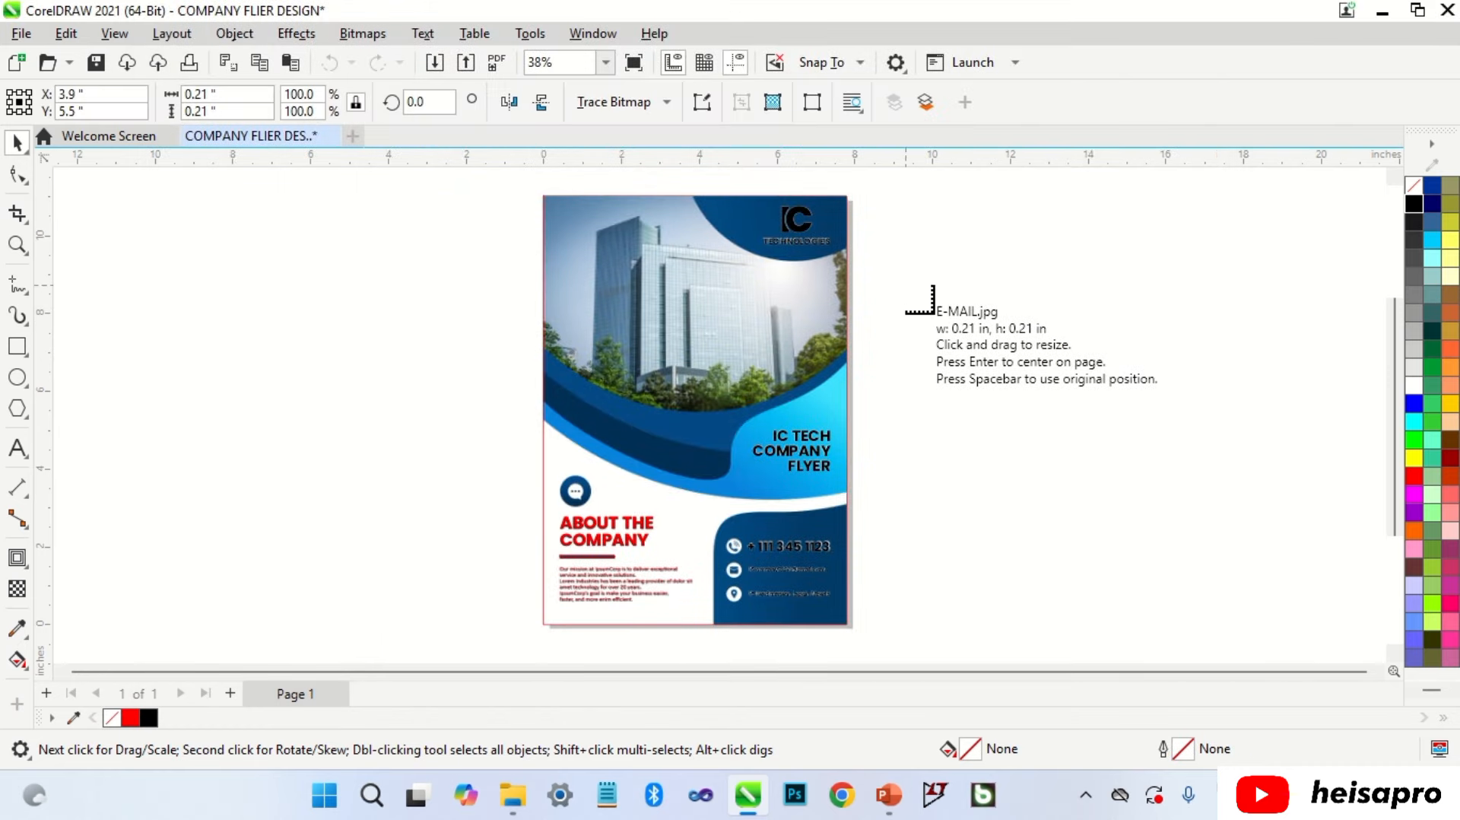
# Step: Place the envelope, location pin, chat and telephone icons in a two-by-two grid beside the flyer
pyautogui.click(931, 315)
pyautogui.moveTo(1082, 289); pyautogui.dragTo(1186, 392)
pyautogui.moveTo(926, 423); pyautogui.dragTo(1031, 533)
pyautogui.moveTo(1097, 417); pyautogui.dragTo(1211, 531)
pyautogui.click(1258, 511)
pyautogui.scroll(-1, 860, 399)
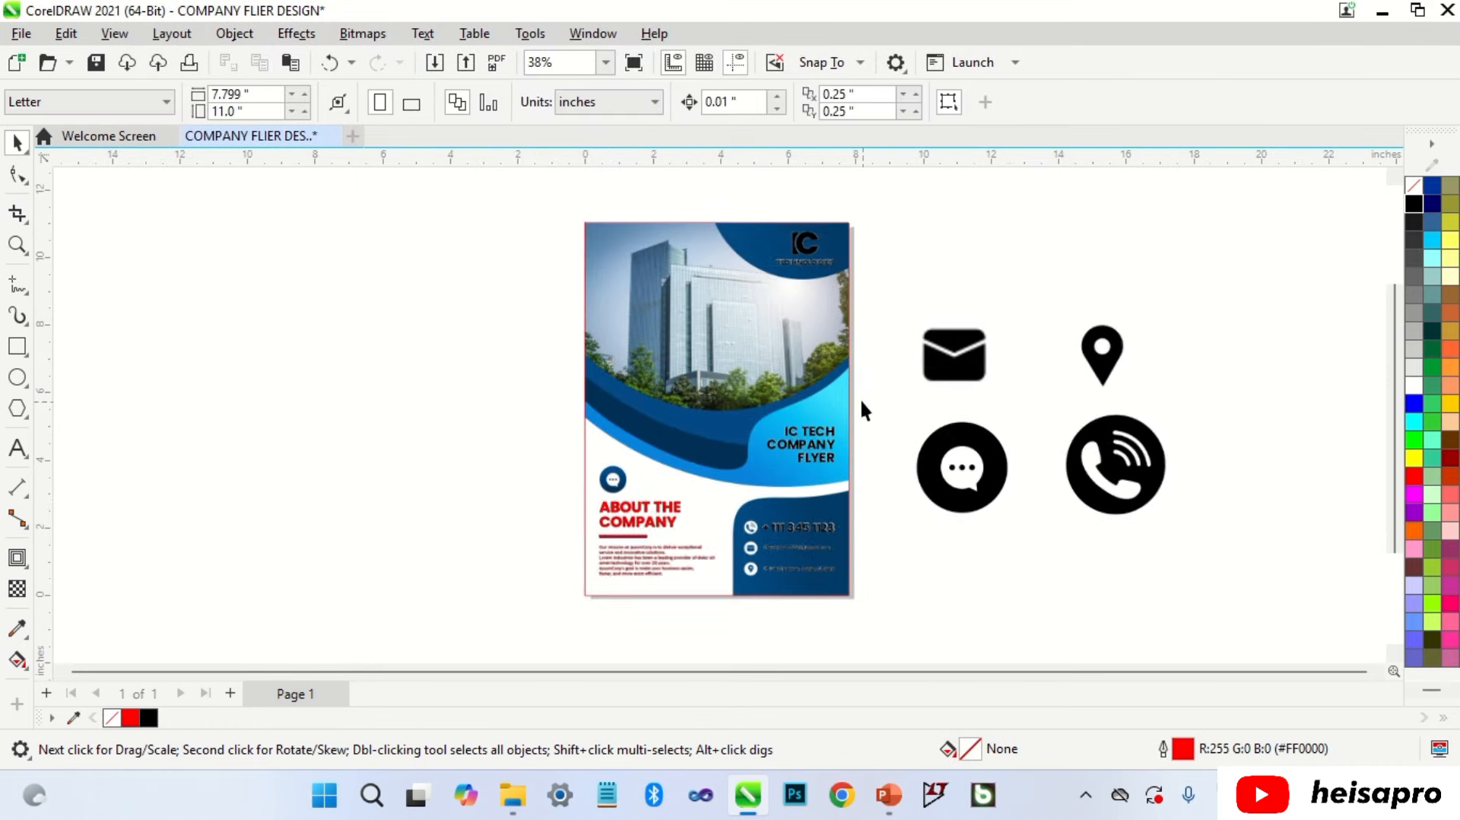
pyautogui.scroll(1, 1209, 456)
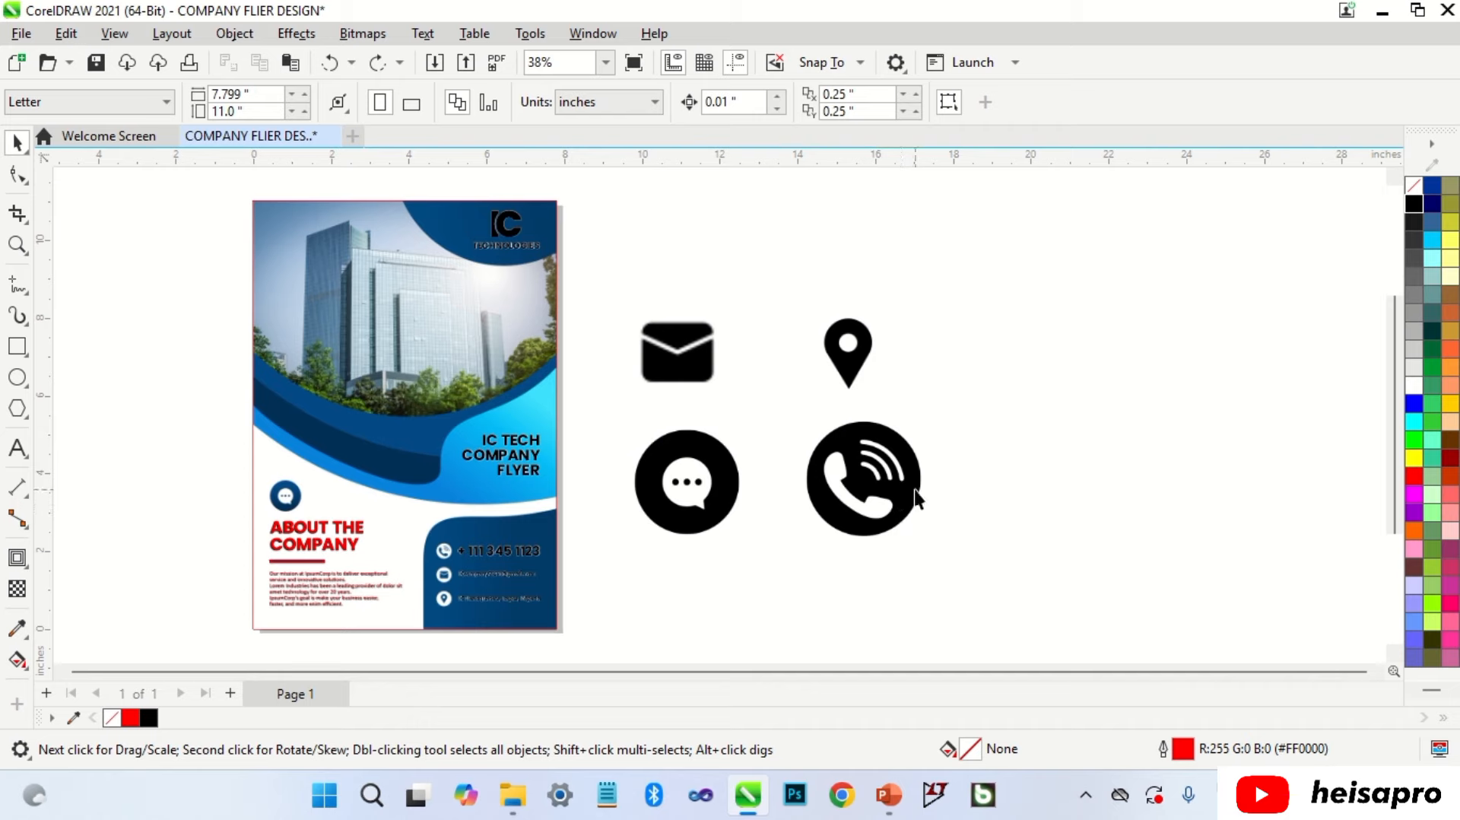
# Step: Convert the telephone image to a bitmap, then to black-and-white mode
pyautogui.click(907, 476)
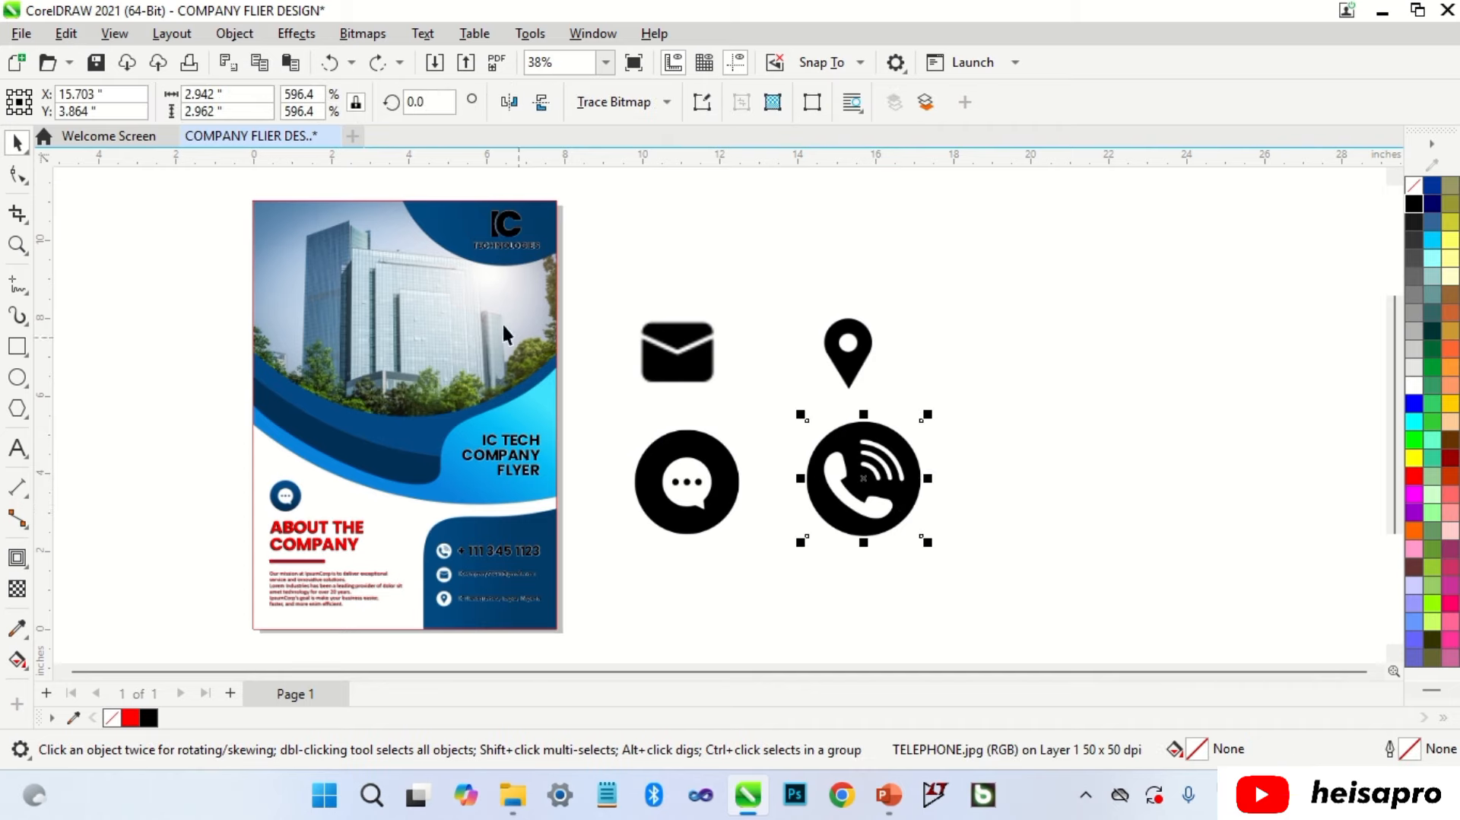
pyautogui.click(362, 34)
pyautogui.click(383, 61)
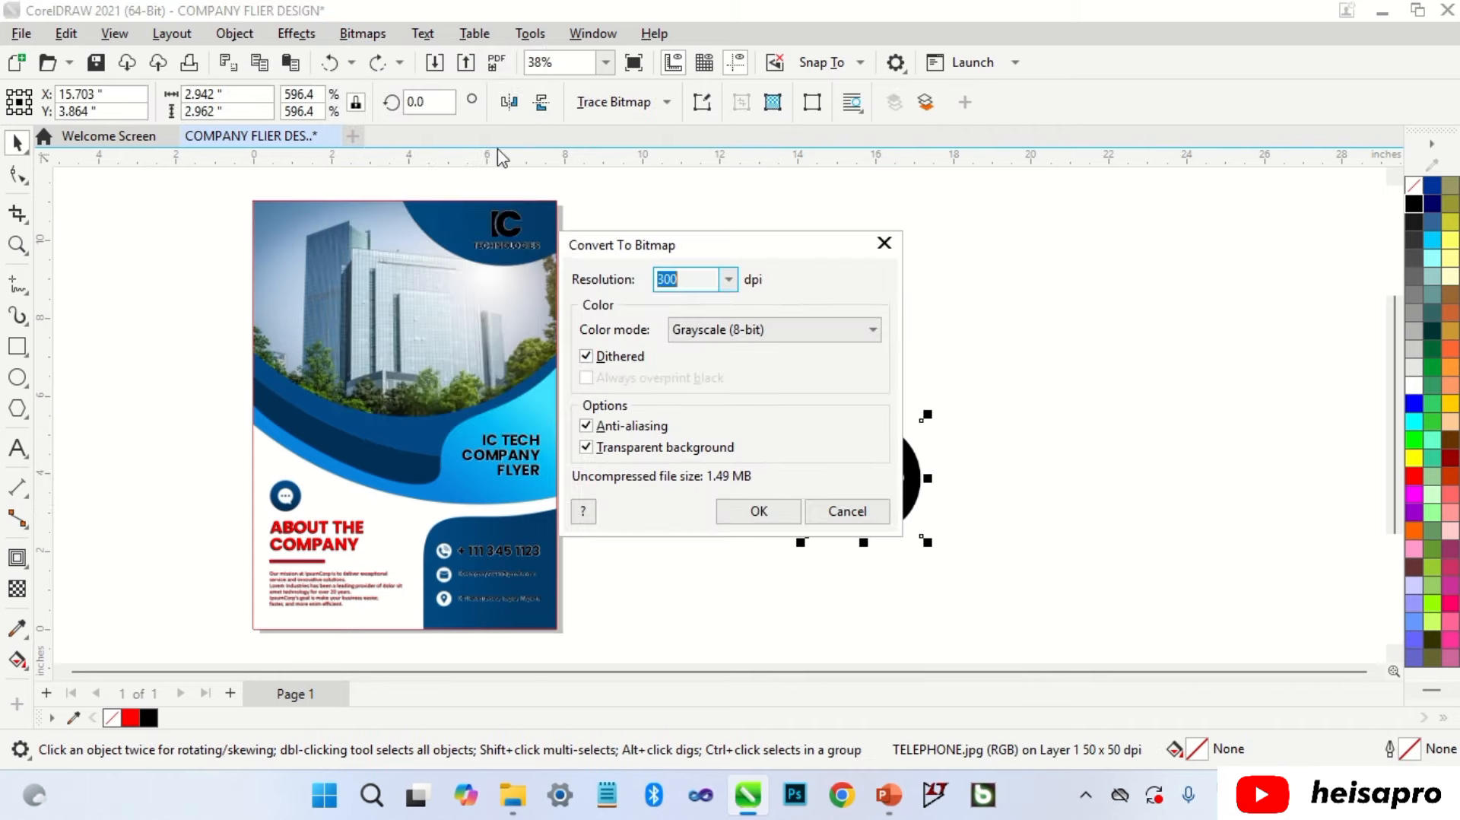
pyautogui.click(751, 510)
pyautogui.click(362, 33)
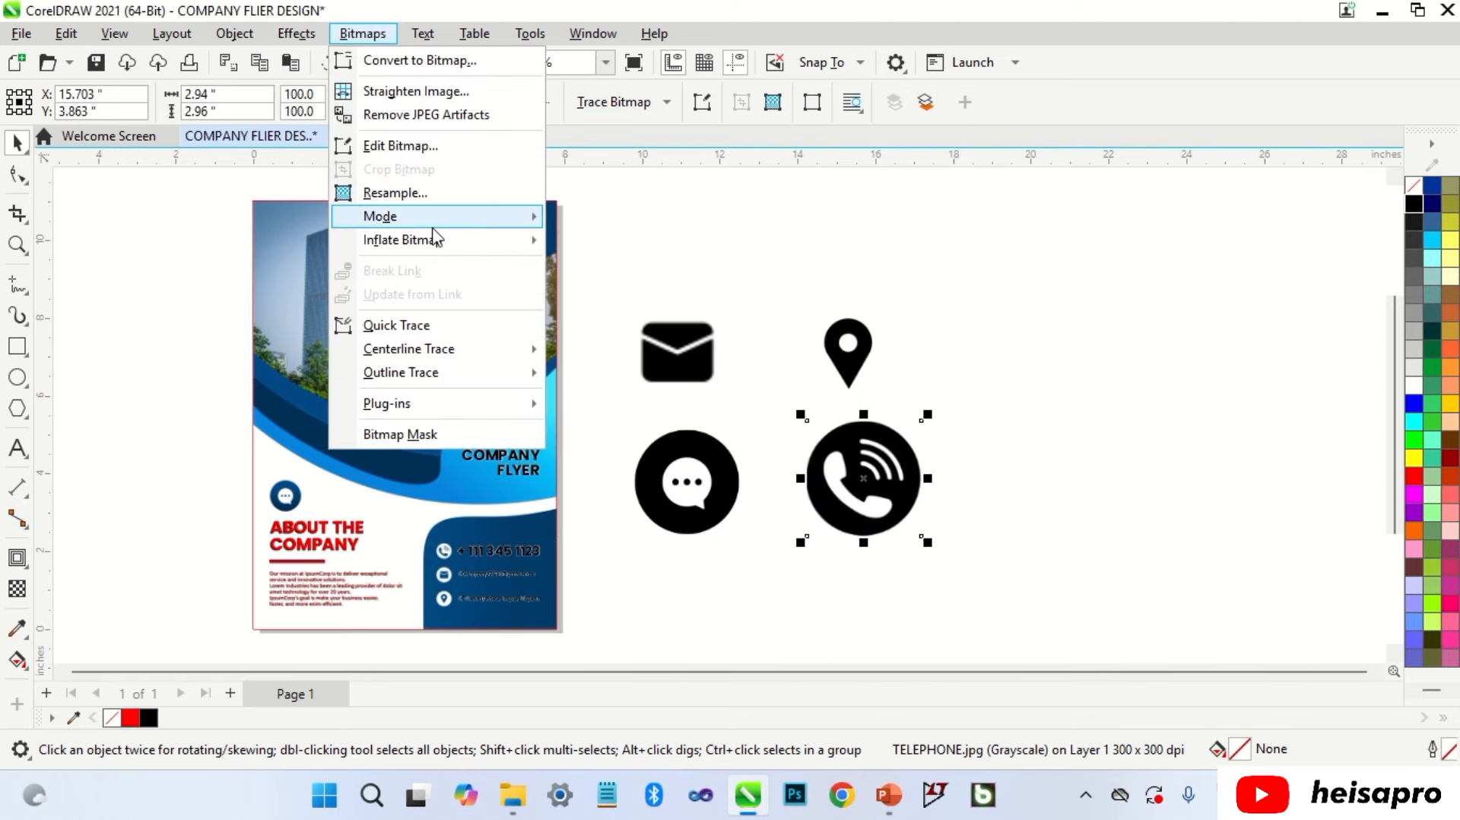
pyautogui.moveTo(435, 220)
pyautogui.click(601, 219)
pyautogui.scroll(-2, 852, 353)
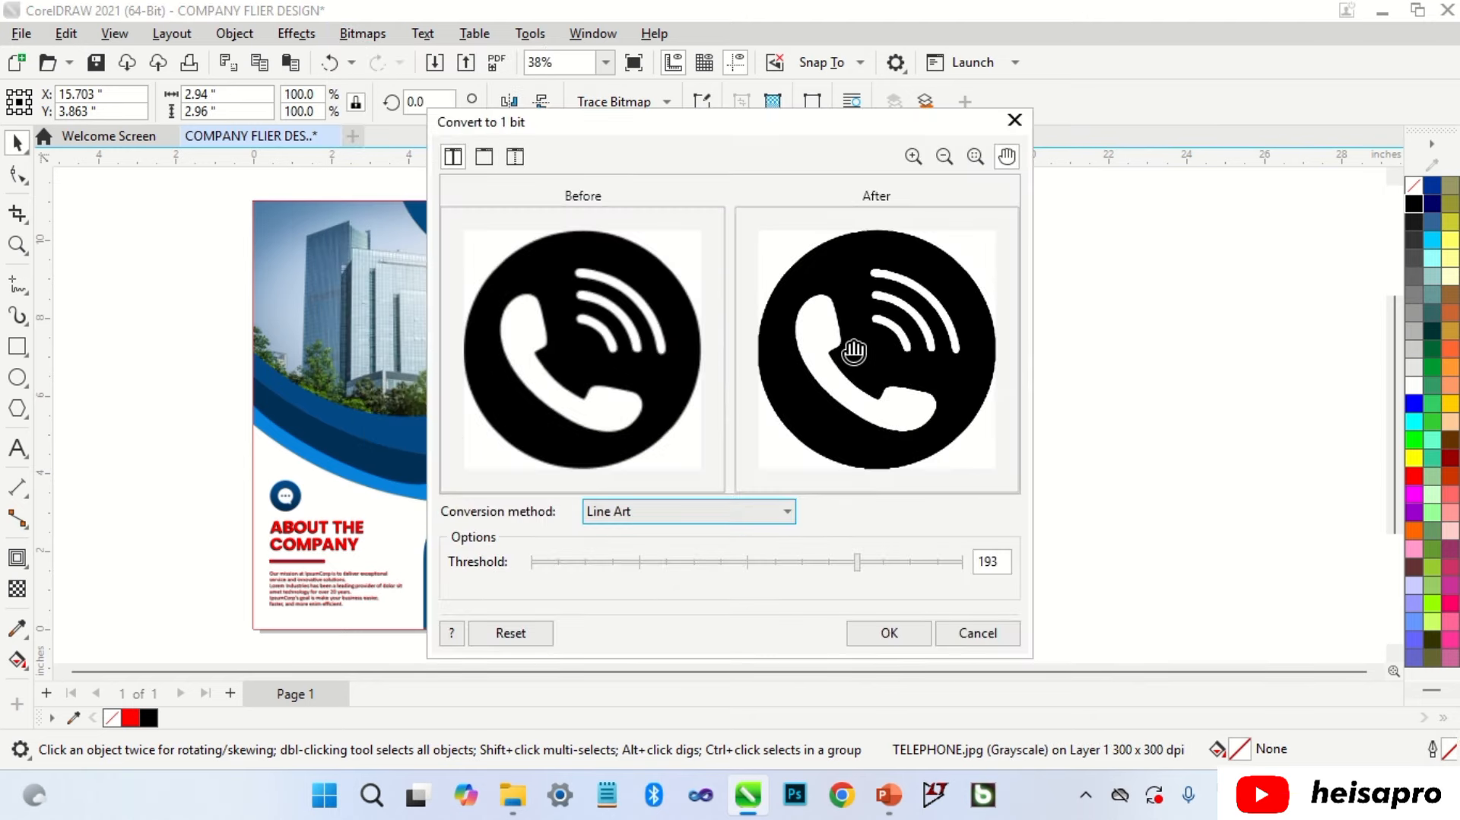
pyautogui.scroll(1, 864, 346)
pyautogui.click(911, 634)
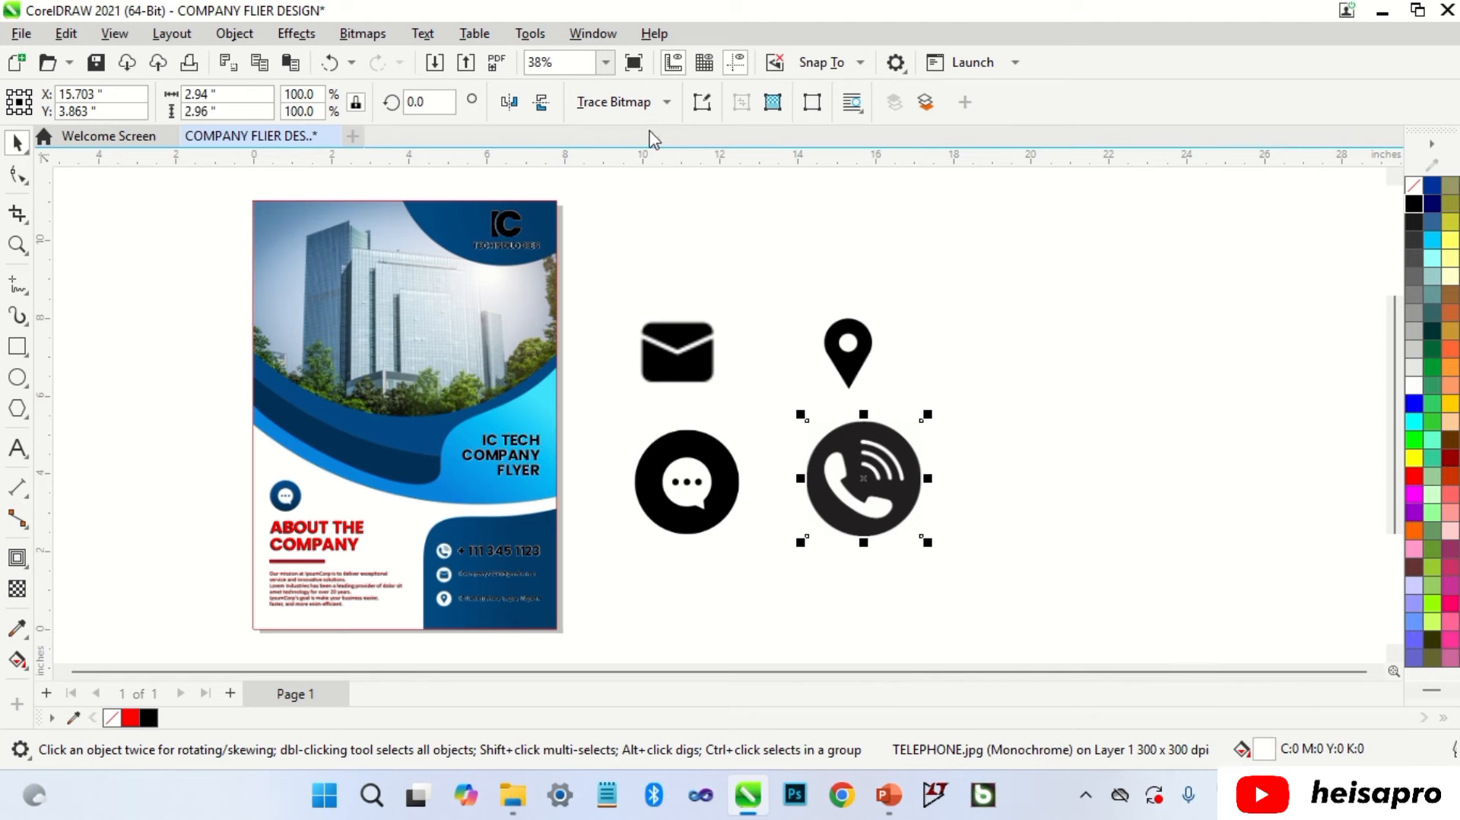
# Step: Trace the phone image as Line Art outline with corner smoothness 17
pyautogui.click(614, 101)
pyautogui.moveTo(685, 181)
pyautogui.click(802, 181)
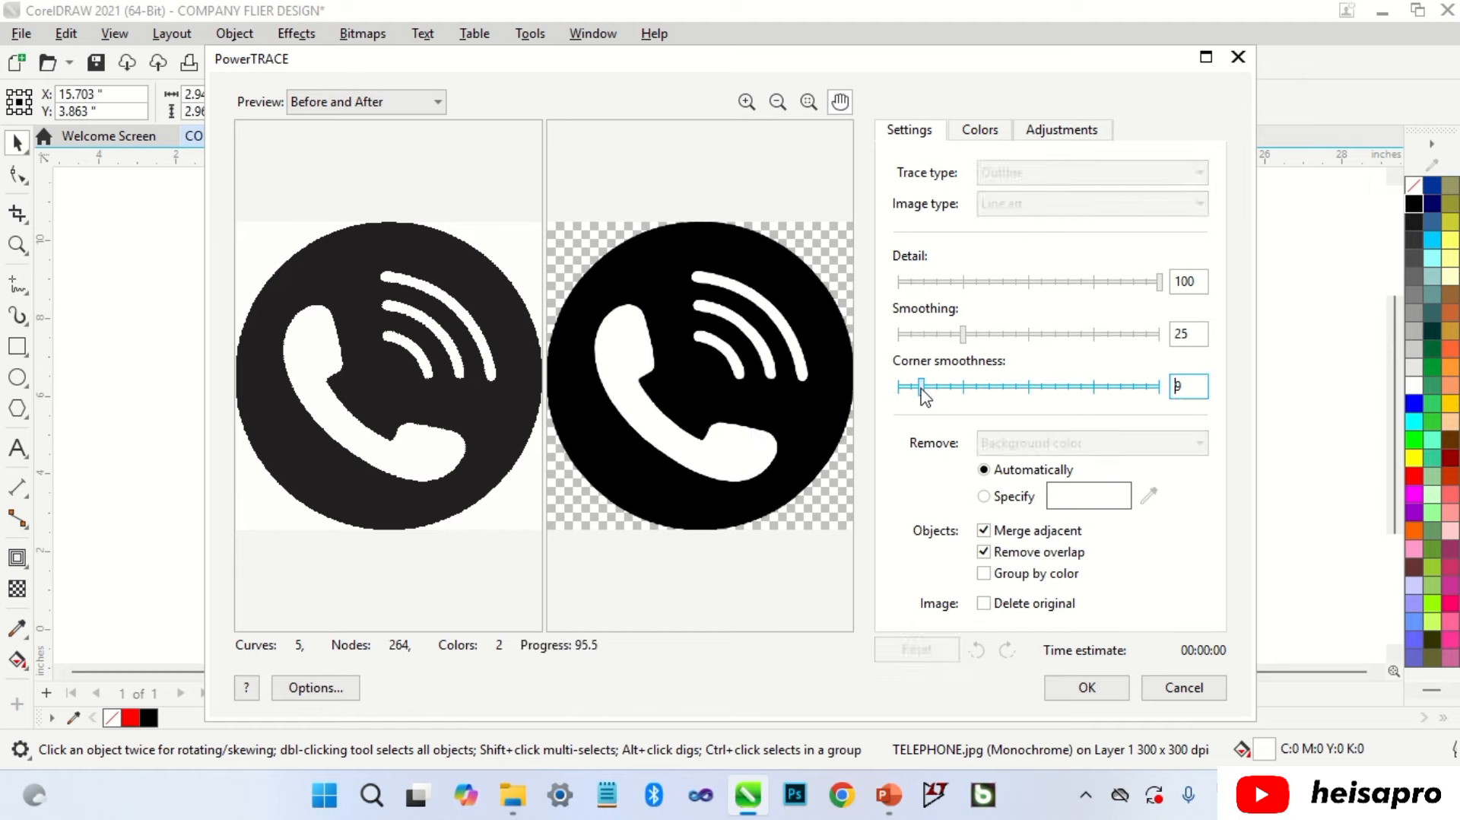
pyautogui.moveTo(923, 391); pyautogui.dragTo(943, 389)
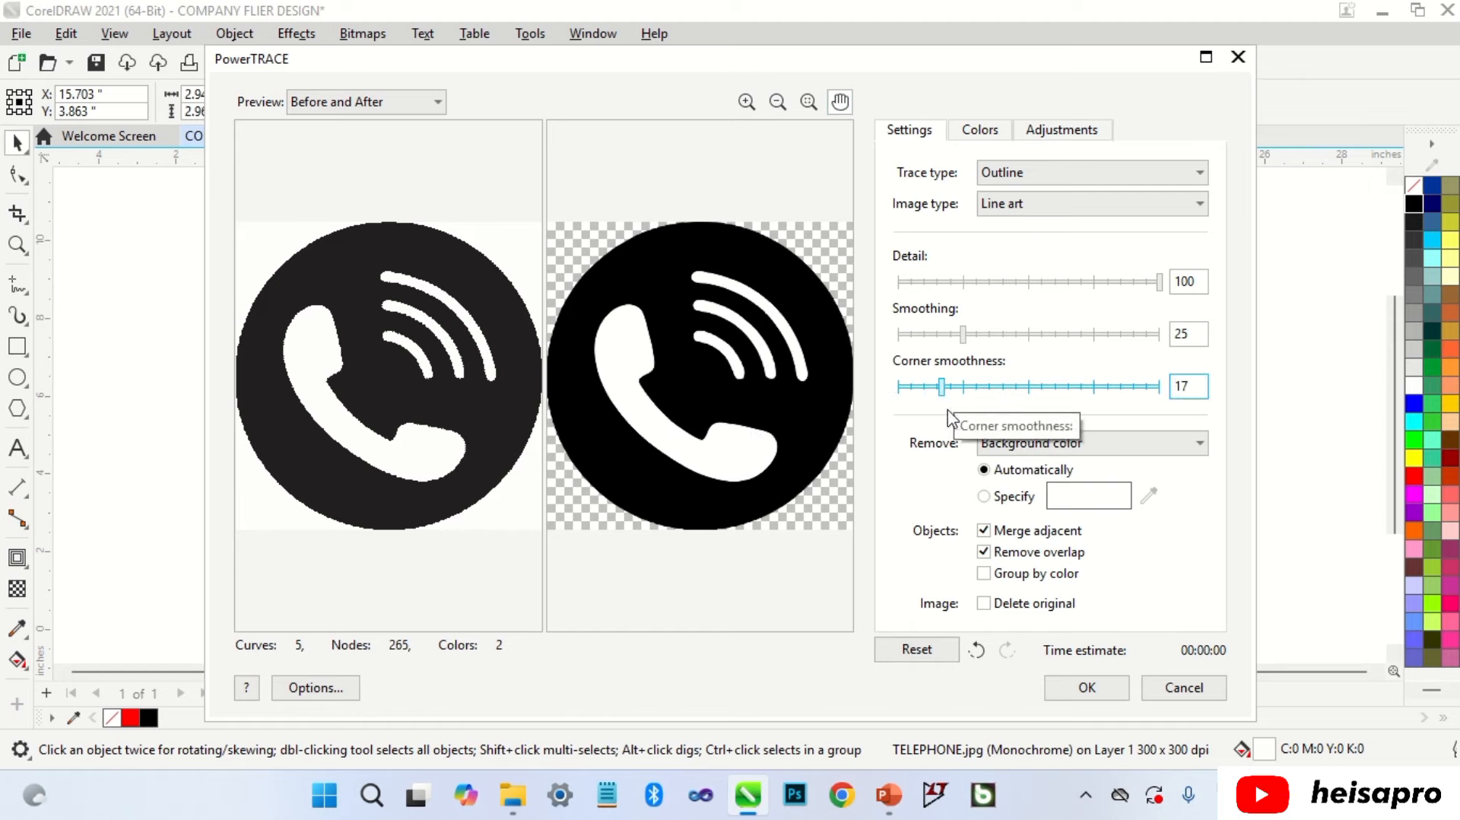
pyautogui.click(1083, 688)
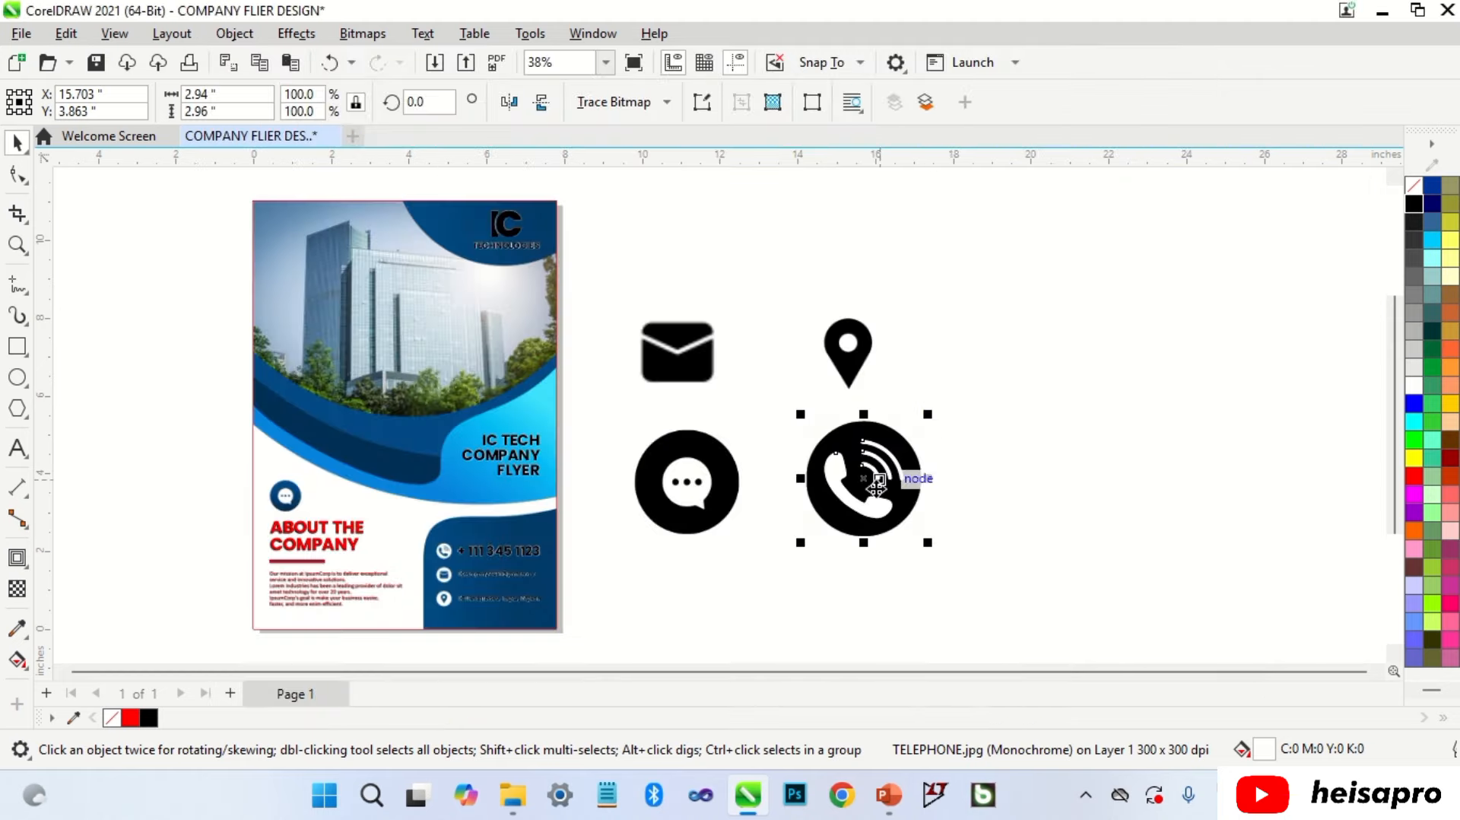
# Step: Move the traced phone aside, ungroup it, and delete the original phone bitmap
pyautogui.moveTo(912, 483); pyautogui.dragTo(1024, 487)
pyautogui.click(853, 103)
pyautogui.click(984, 358)
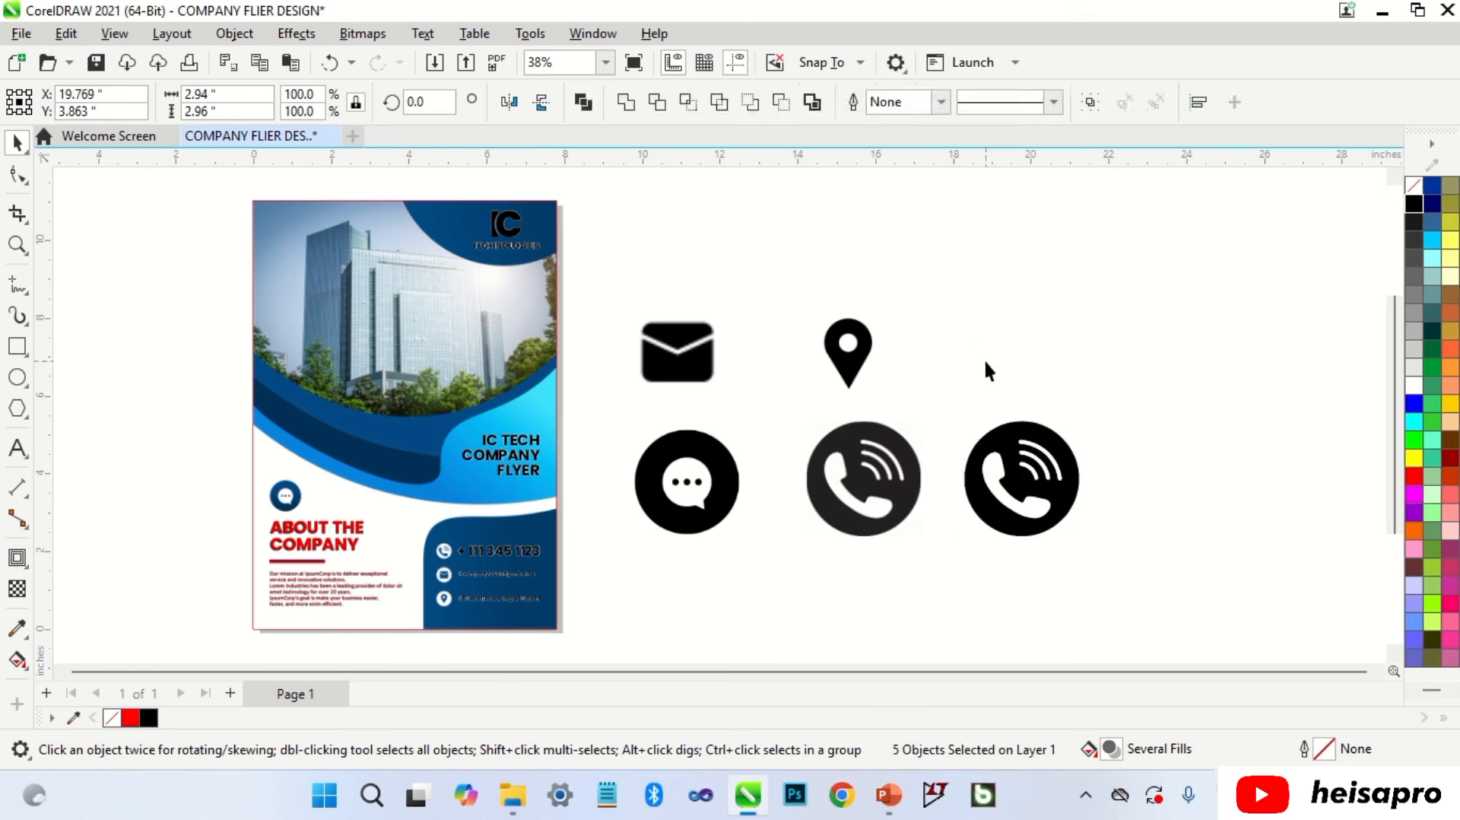
pyautogui.click(865, 456)
pyautogui.press('Delete')
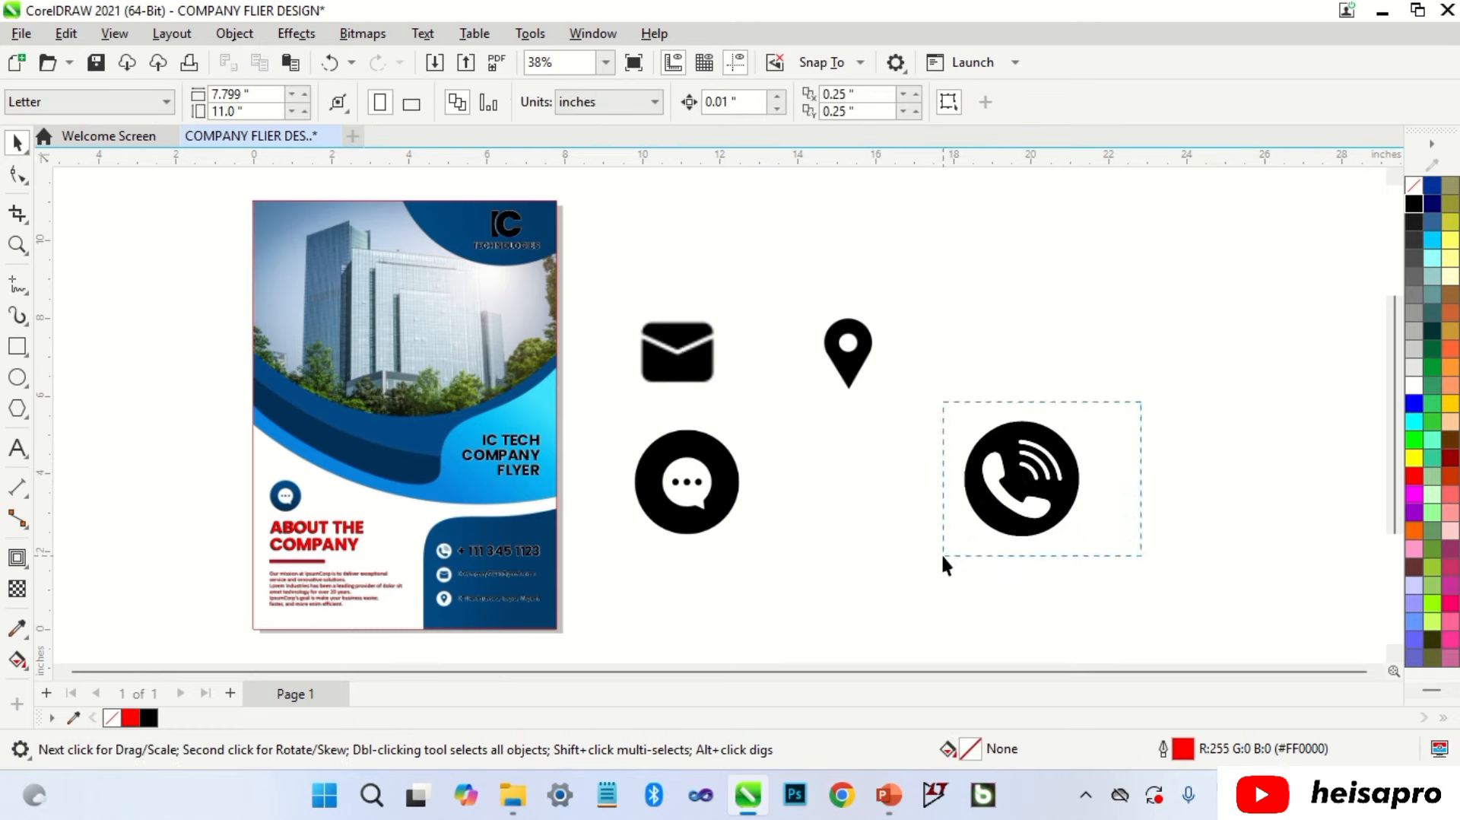
# Step: Move the traced phone icon onto the flyer's phone row and shrink it to the circle's size
pyautogui.moveTo(942, 563); pyautogui.dragTo(943, 563)
pyautogui.moveTo(1012, 487); pyautogui.dragTo(860, 533)
pyautogui.moveTo(931, 468); pyautogui.dragTo(423, 560)
pyautogui.scroll(5, 432, 539)
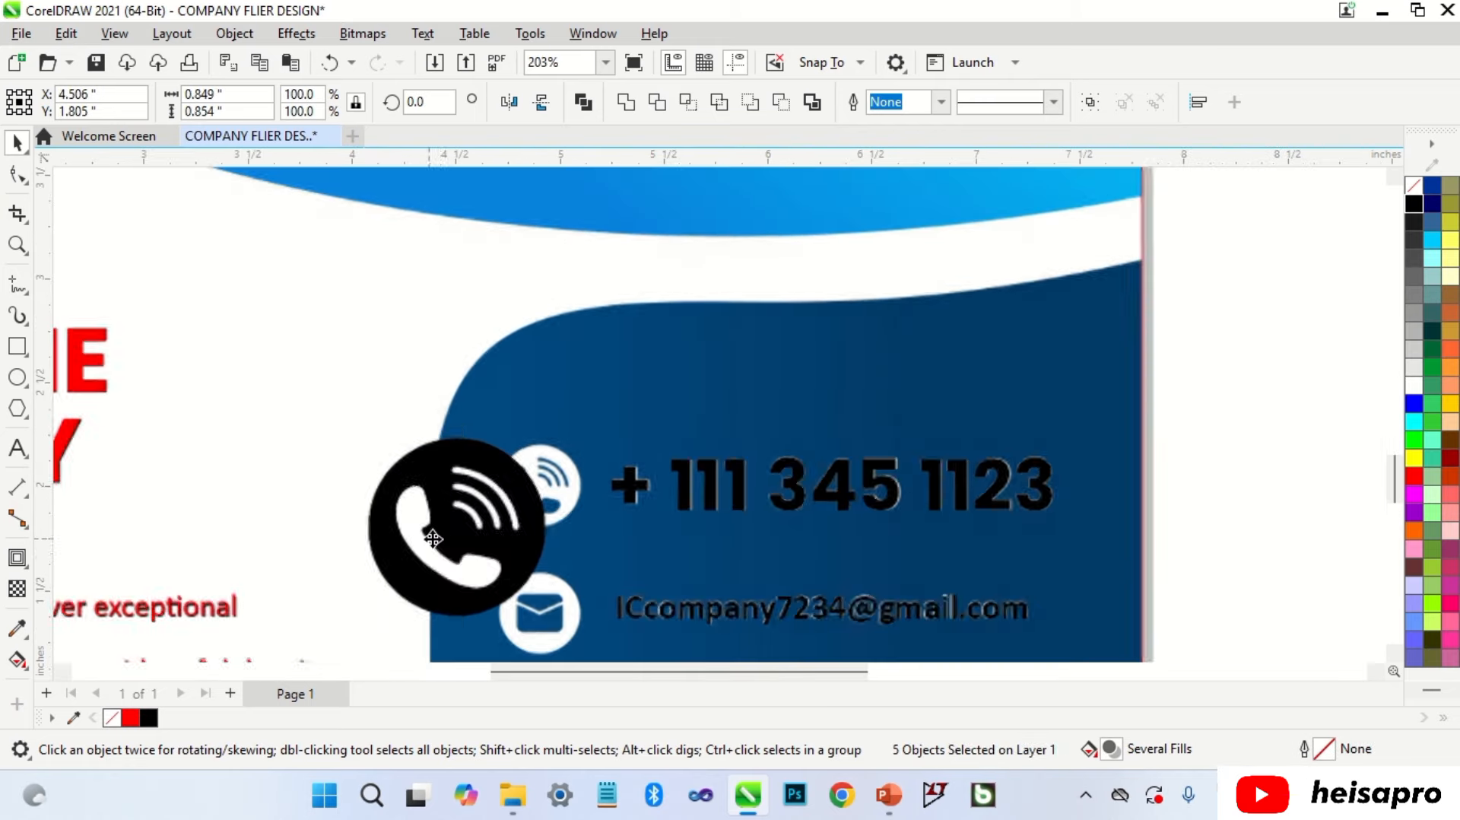
pyautogui.moveTo(358, 619); pyautogui.dragTo(639, 490)
pyautogui.scroll(3, 511, 471)
pyautogui.scroll(1, 511, 472)
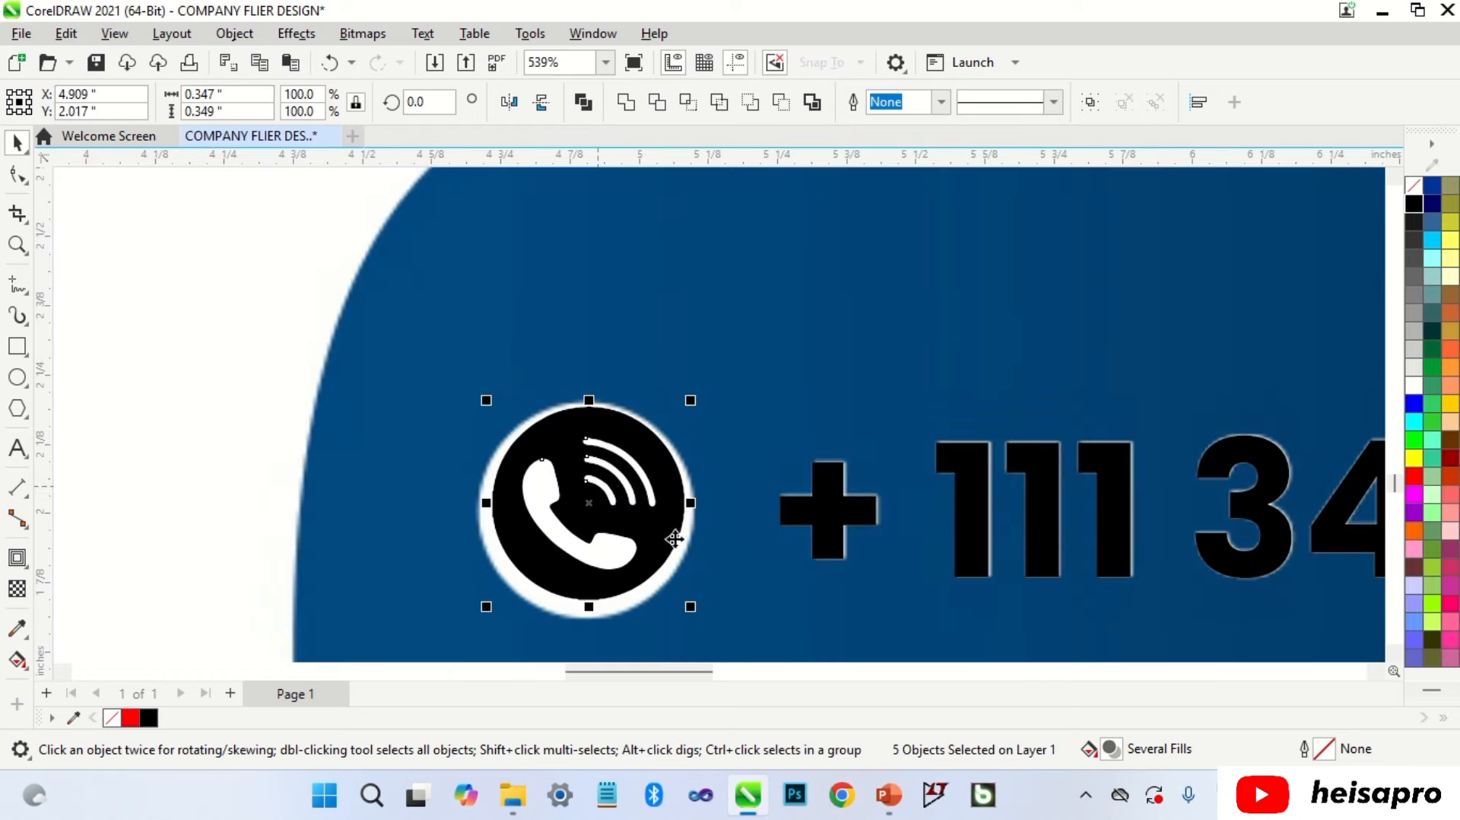
# Step: Fine-tune the phone icon's size and centre it over the round phone circle
pyautogui.moveTo(692, 611); pyautogui.dragTo(706, 622)
pyautogui.moveTo(659, 532); pyautogui.dragTo(650, 530)
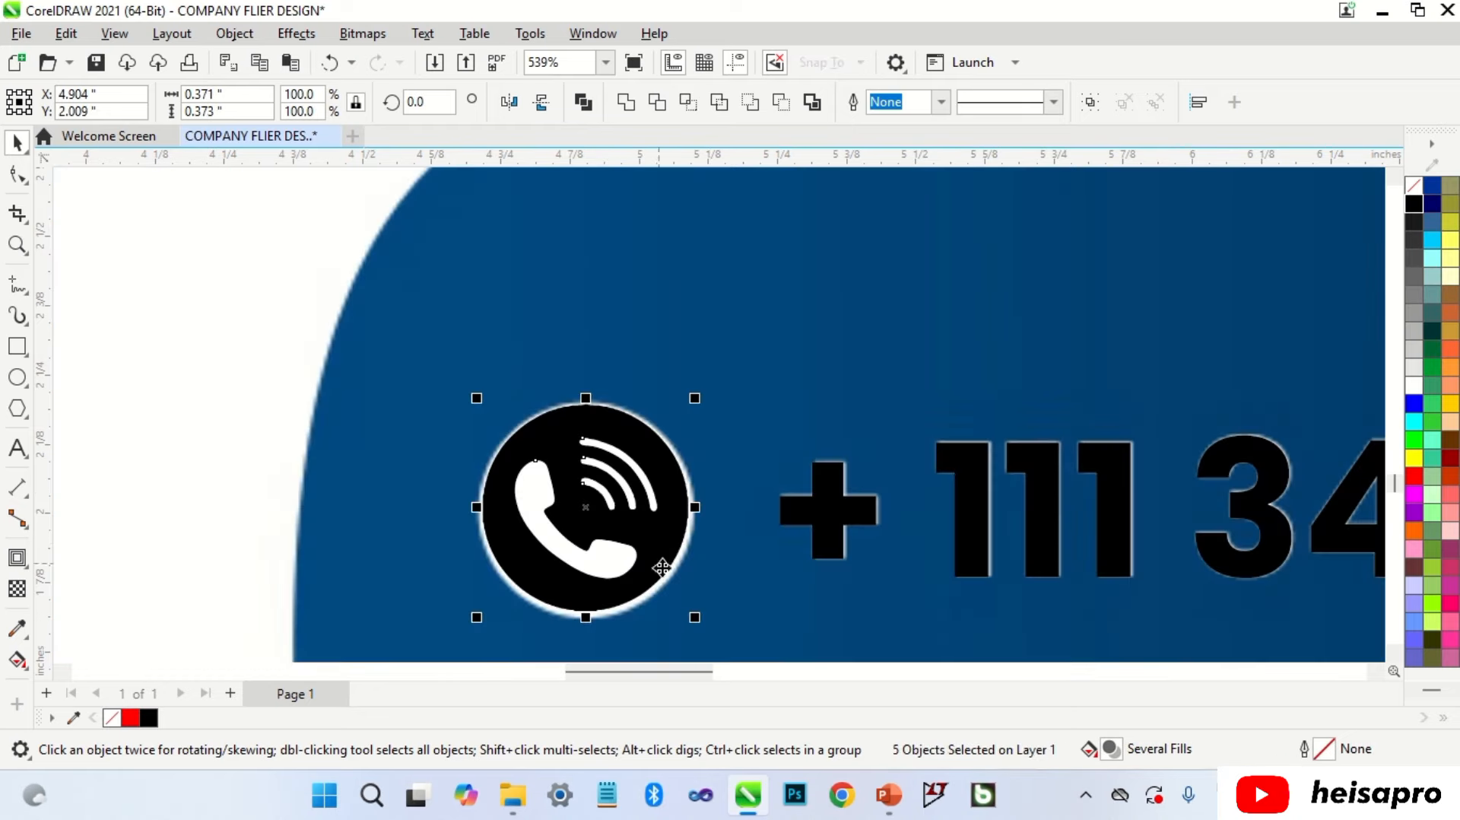
pyautogui.moveTo(694, 617); pyautogui.dragTo(704, 628)
pyautogui.moveTo(668, 532); pyautogui.dragTo(664, 530)
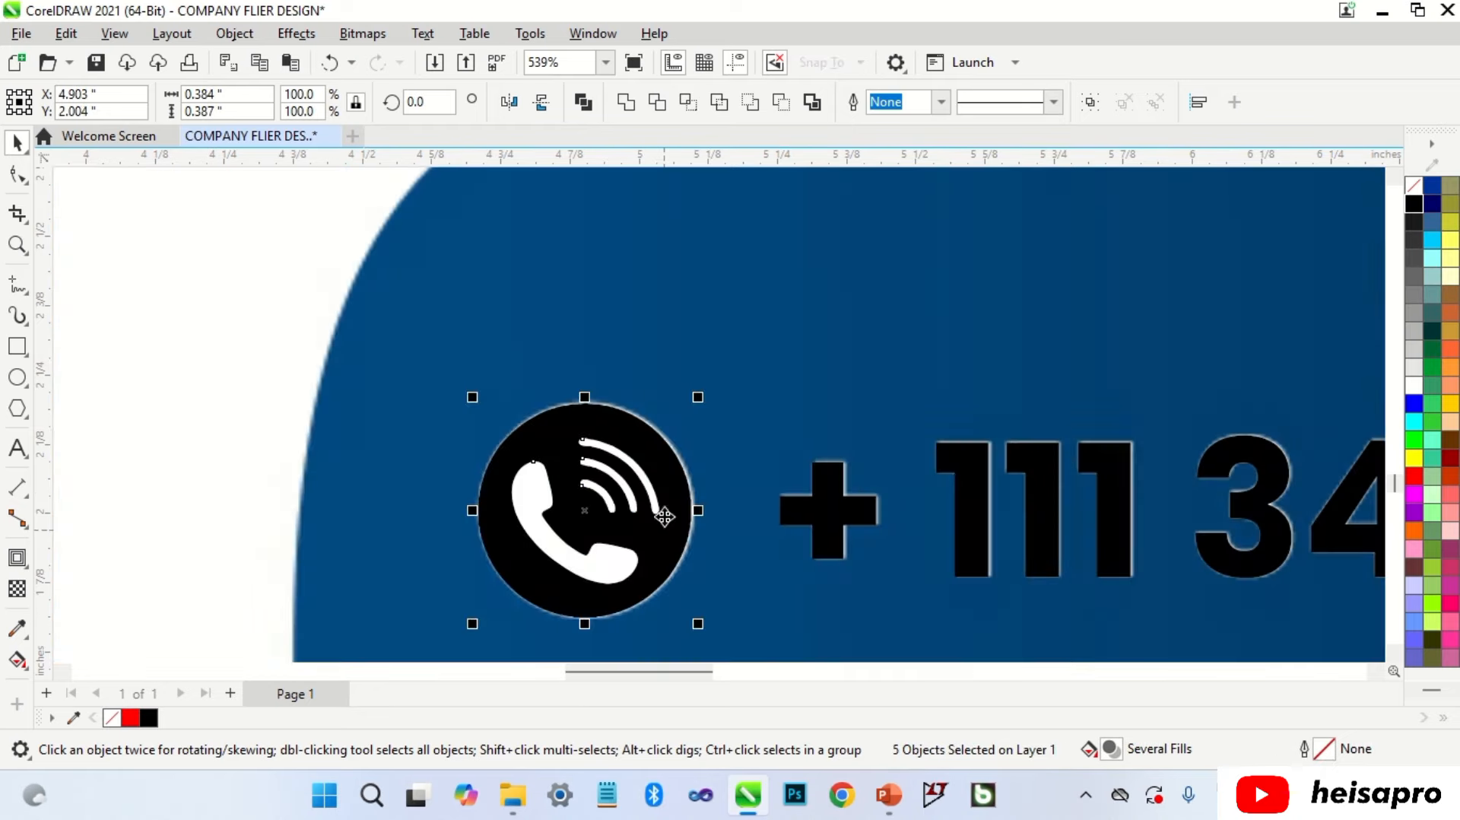
pyautogui.moveTo(701, 400); pyautogui.dragTo(700, 399)
pyautogui.scroll(-4, 578, 411)
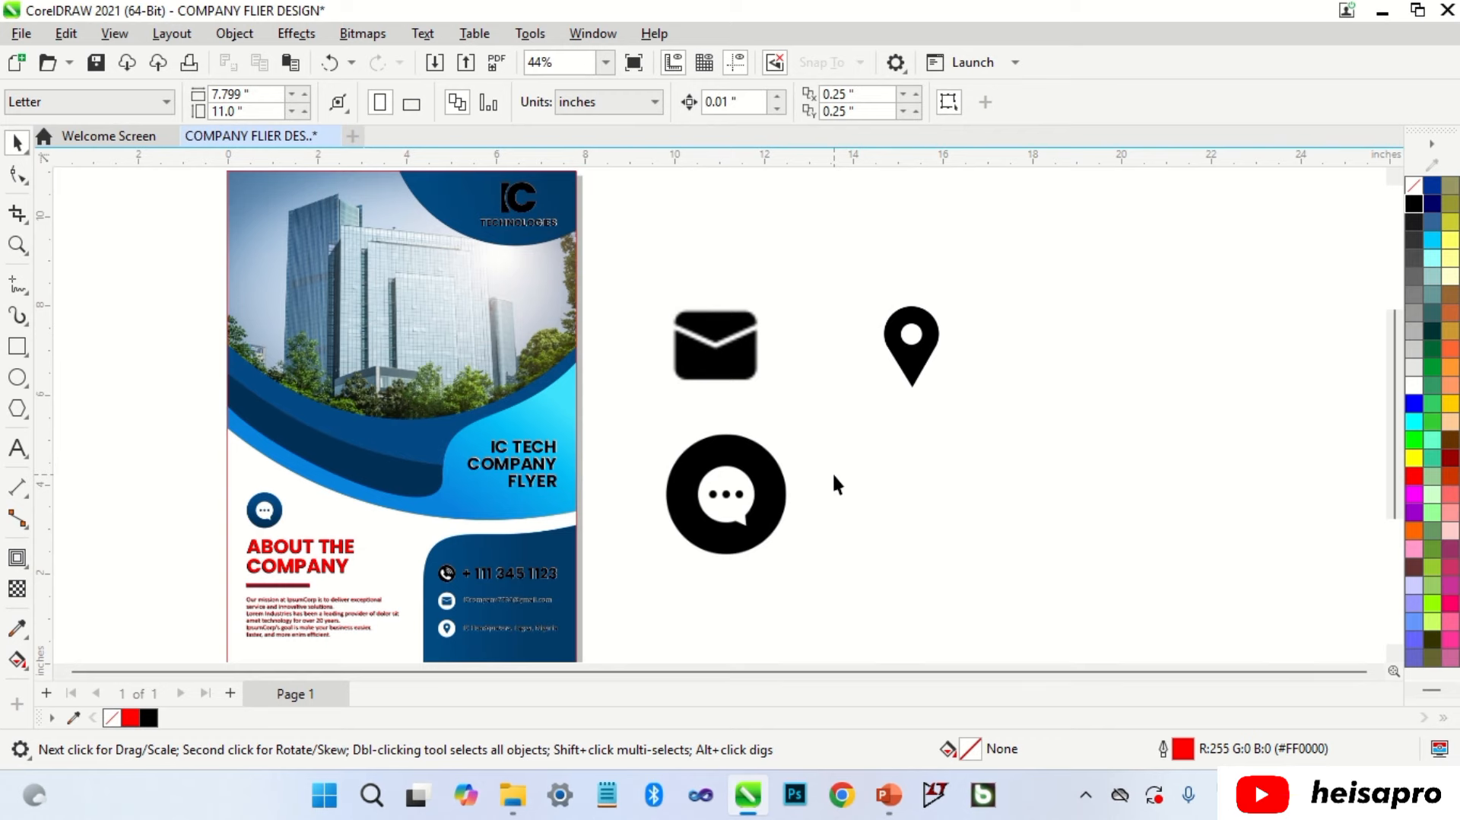
# Step: Draw a rounded rectangle fitted over the envelope icon's outline
pyautogui.scroll(2, 721, 356)
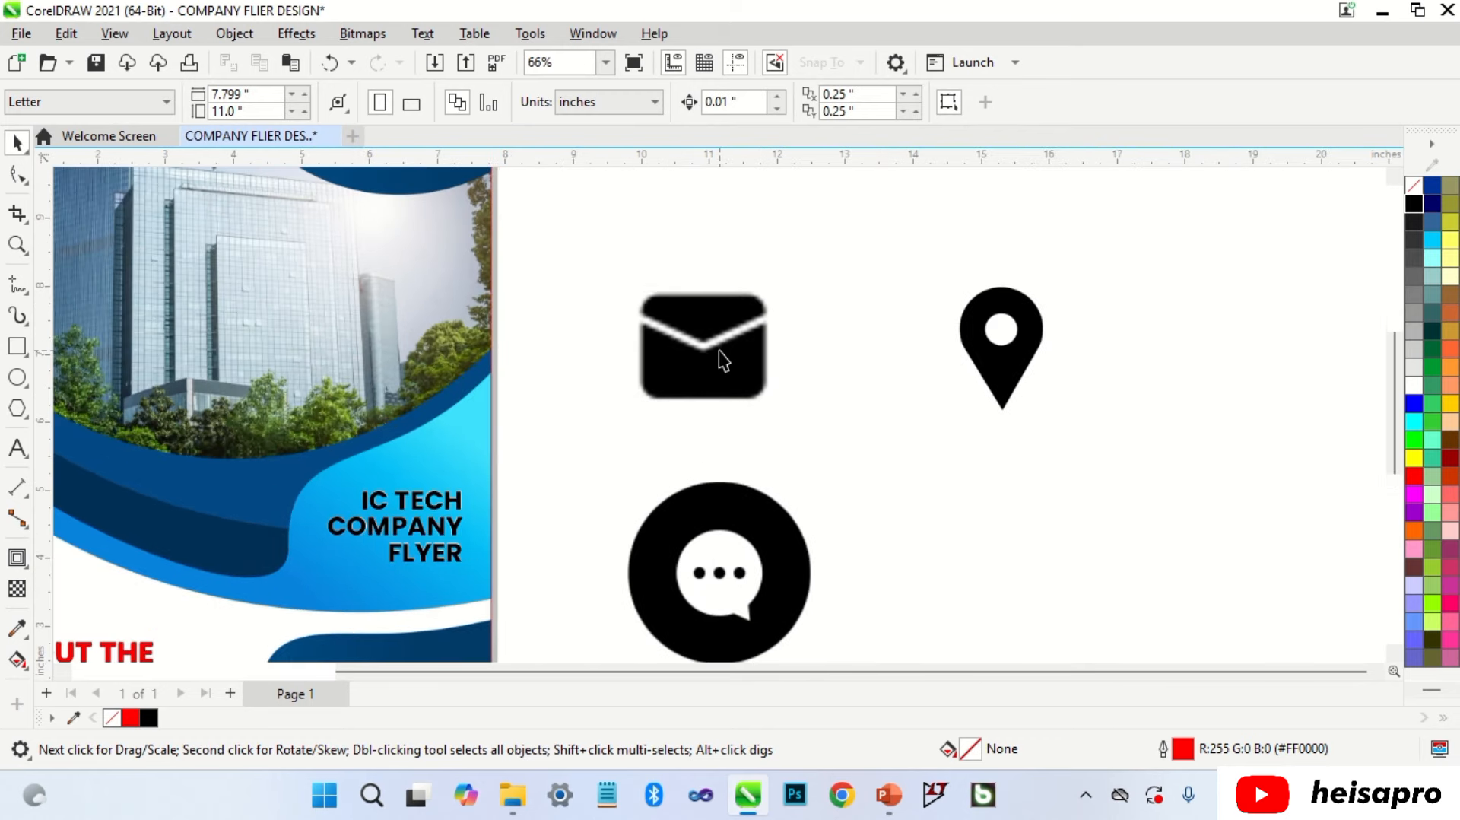
pyautogui.click(19, 344)
pyautogui.scroll(3, 639, 303)
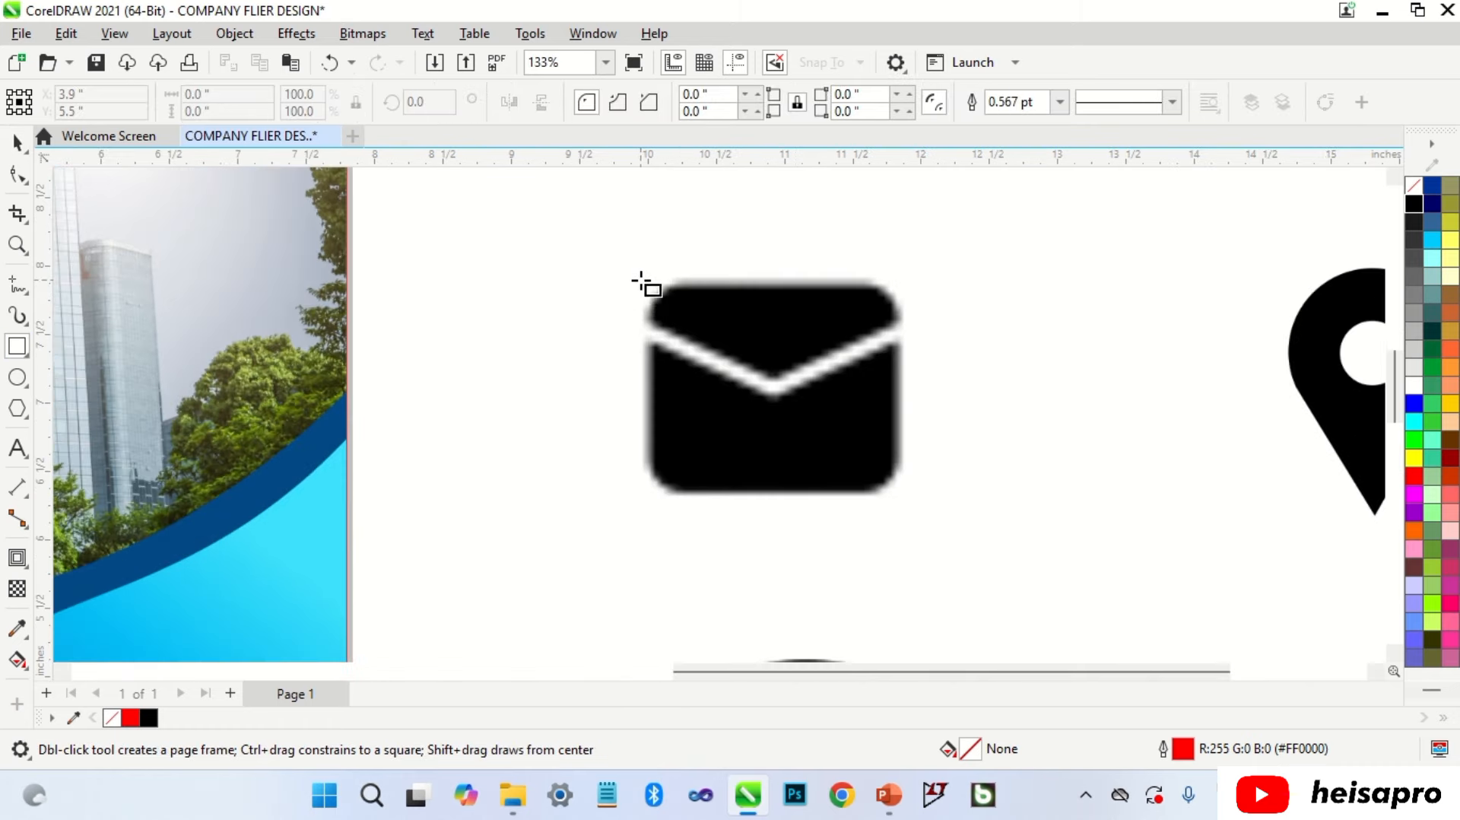
pyautogui.moveTo(641, 282); pyautogui.dragTo(906, 499)
pyautogui.press('space')
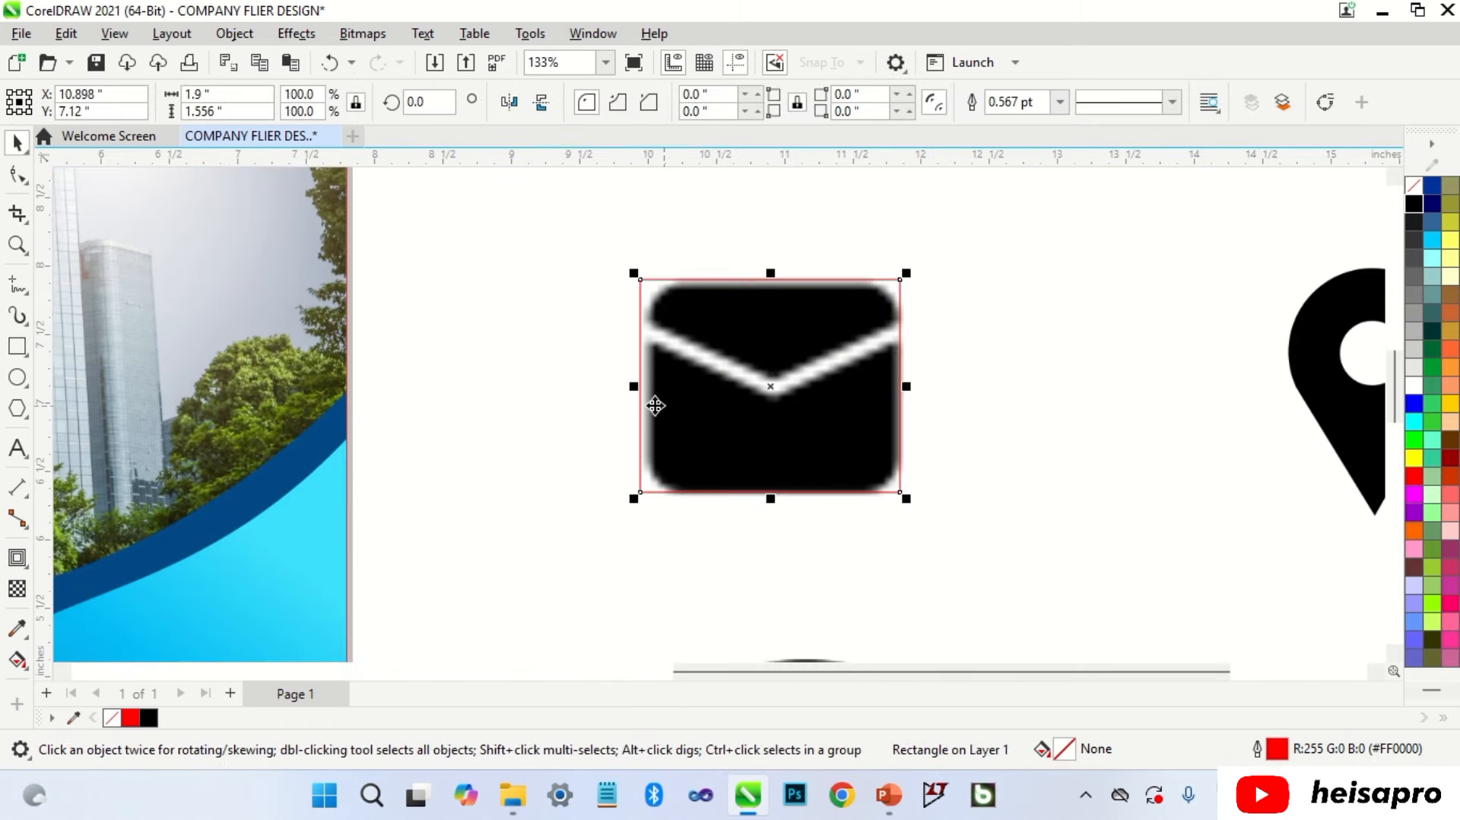
pyautogui.moveTo(628, 391)
pyautogui.mouseDown()
pyautogui.moveTo(605, 390)
pyautogui.moveTo(638, 391)
pyautogui.mouseUp()
pyautogui.click(19, 176)
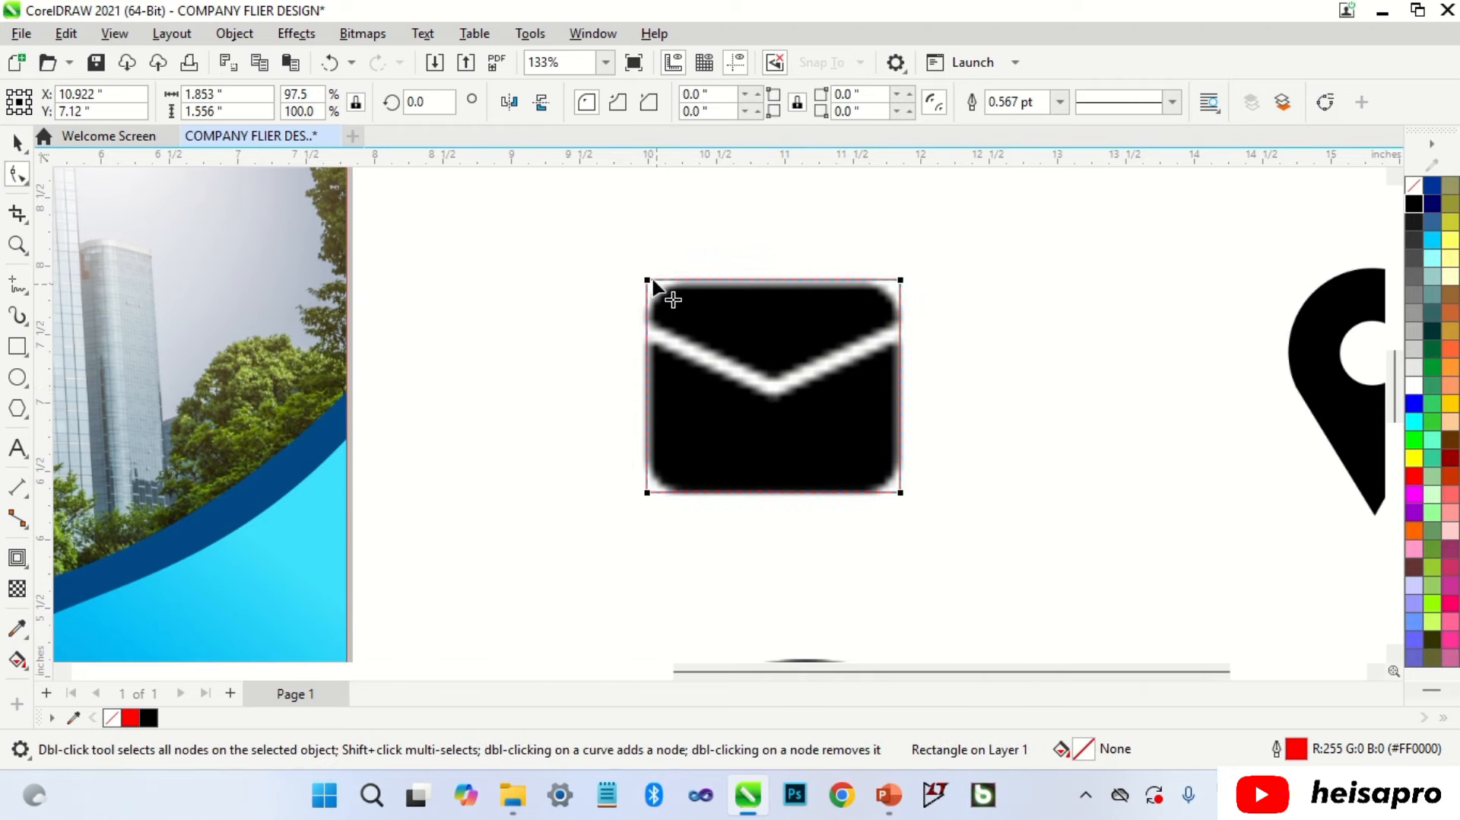
pyautogui.moveTo(648, 279); pyautogui.dragTo(687, 316)
# Step: Draw two diagonal flap lines and a vertical line centred on the envelope
pyautogui.press('F5')
pyautogui.click(624, 458)
pyautogui.click(949, 291)
pyautogui.press('space')
pyautogui.moveTo(792, 374); pyautogui.dragTo(793, 389)
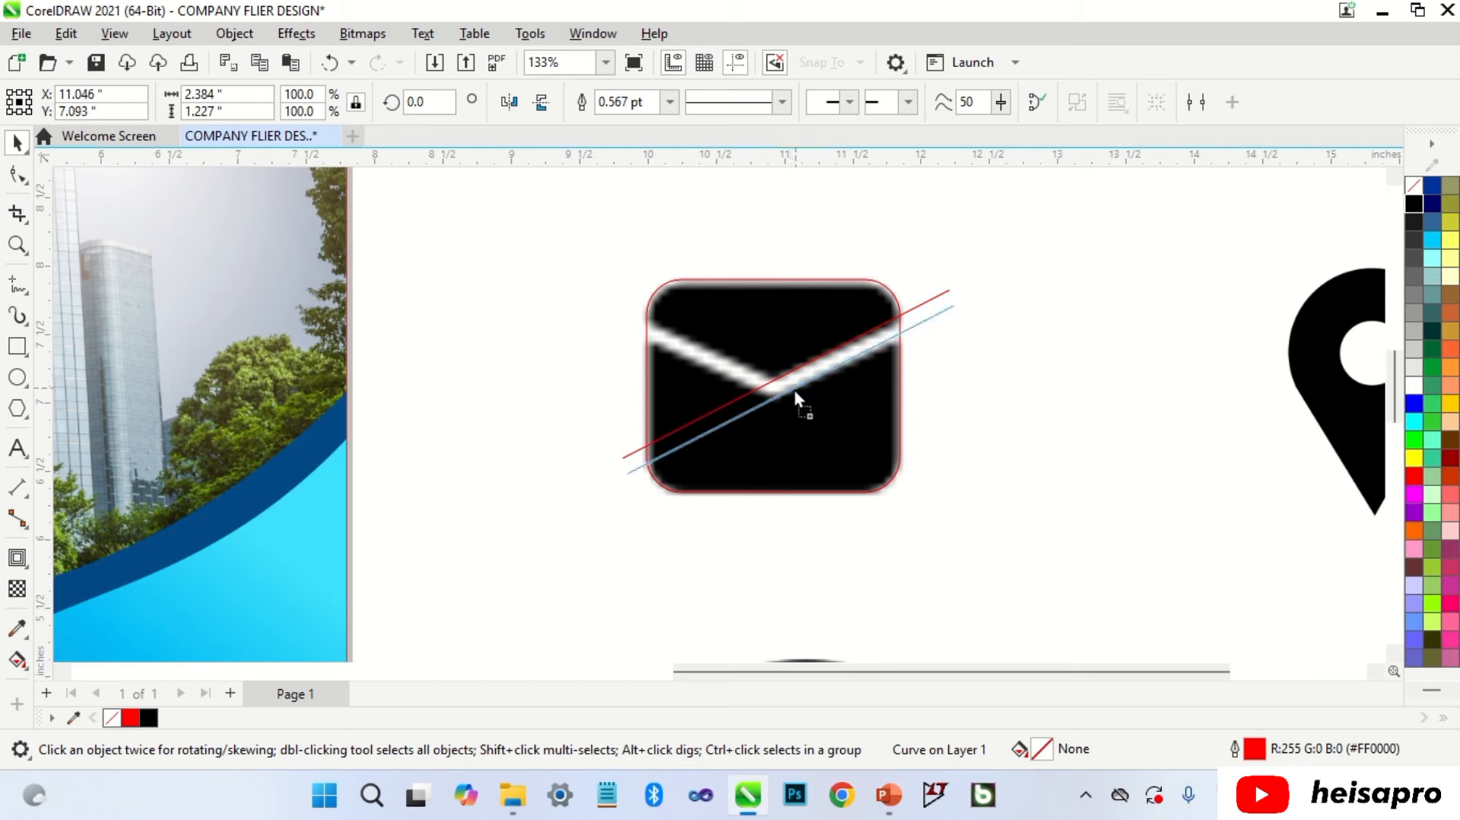
pyautogui.rightClick(794, 389)
pyautogui.press('F5')
pyautogui.click(772, 238)
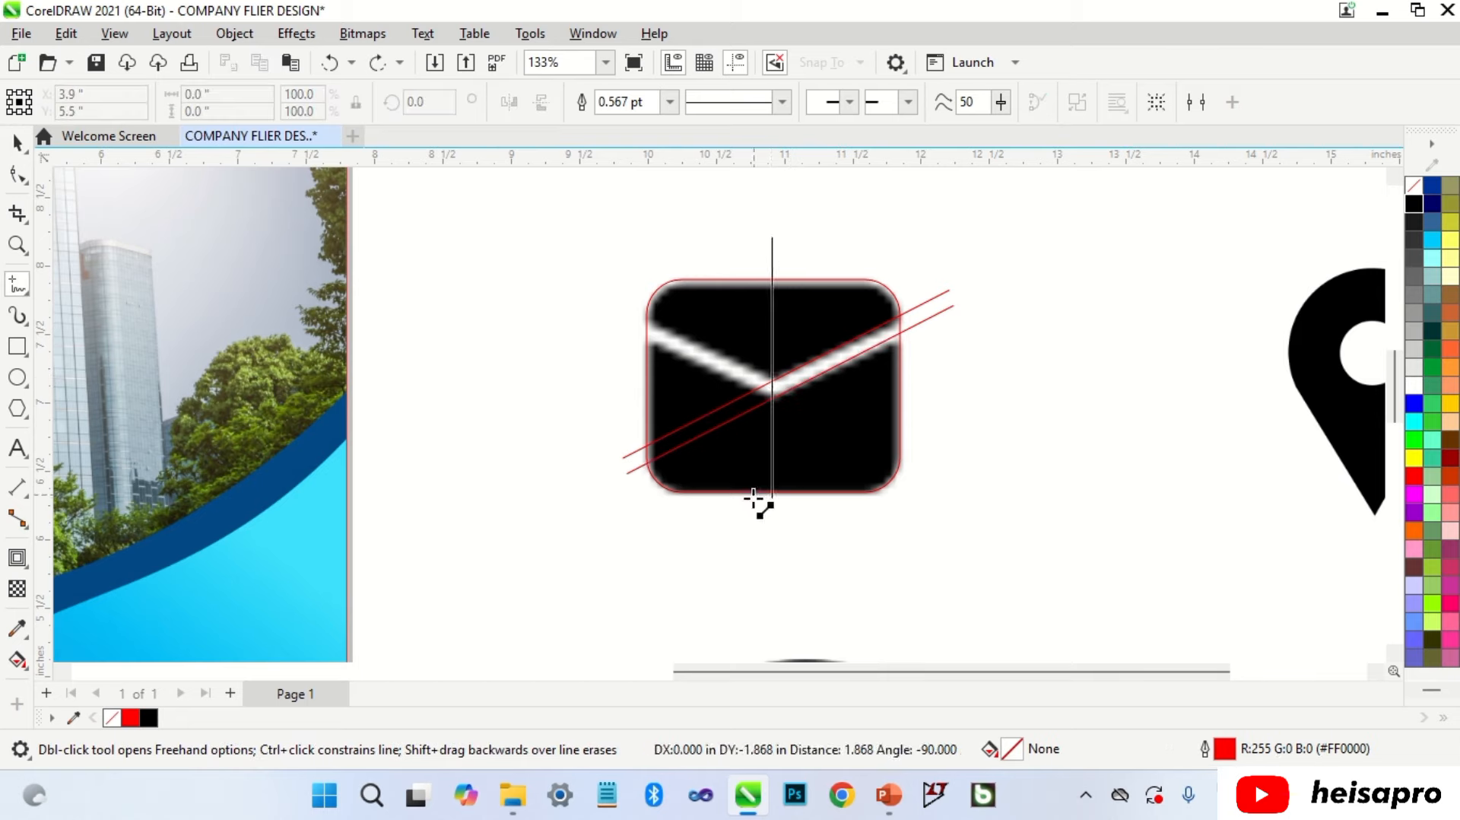
pyautogui.keyDown('ctrl'); pyautogui.click(761, 526); pyautogui.keyUp('ctrl')
pyautogui.press('space')
pyautogui.keyDown('shift'); pyautogui.click(797, 444); pyautogui.keyUp('shift')
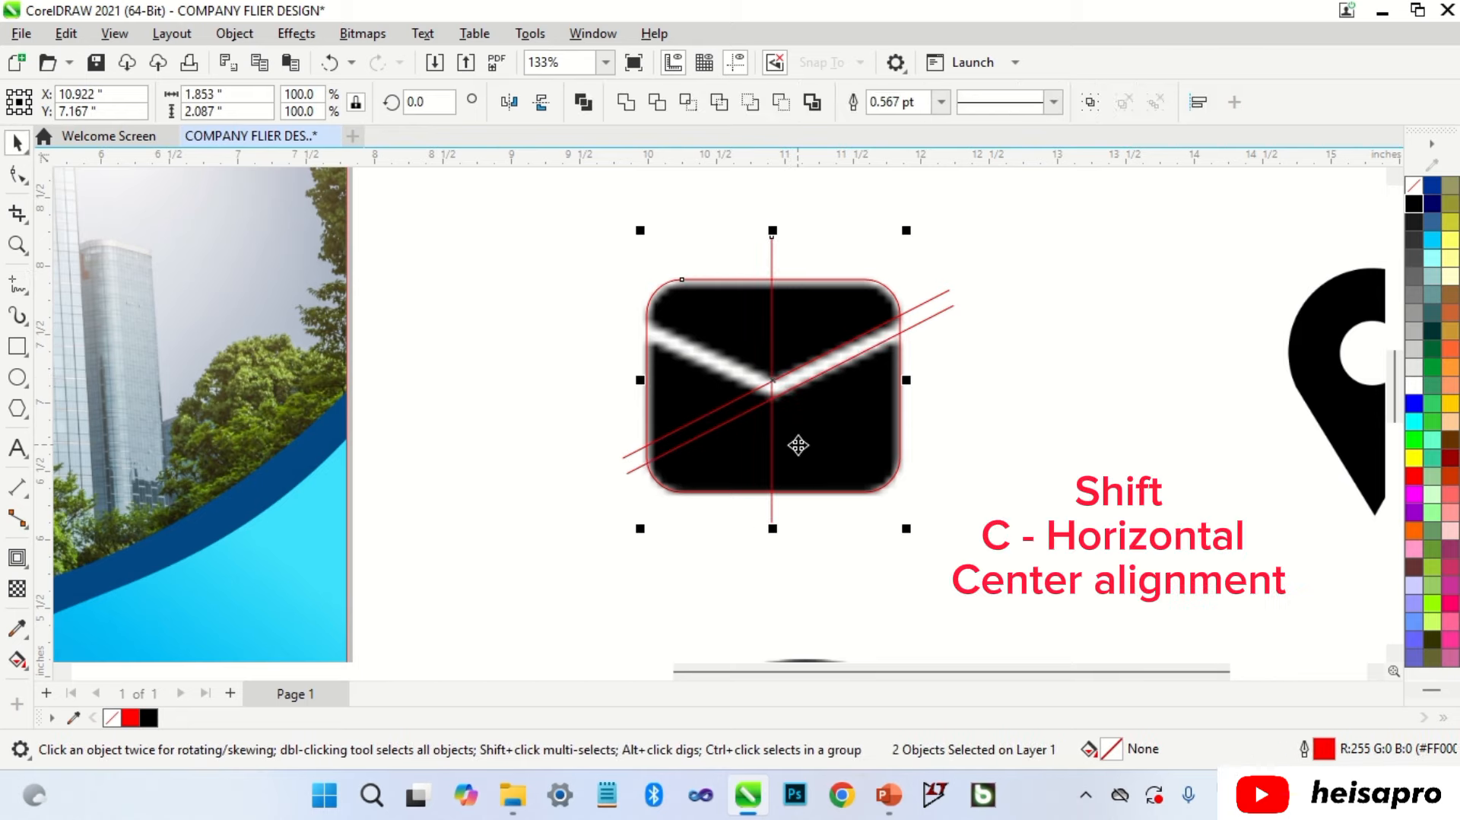
pyautogui.press('c')
pyautogui.click(934, 422)
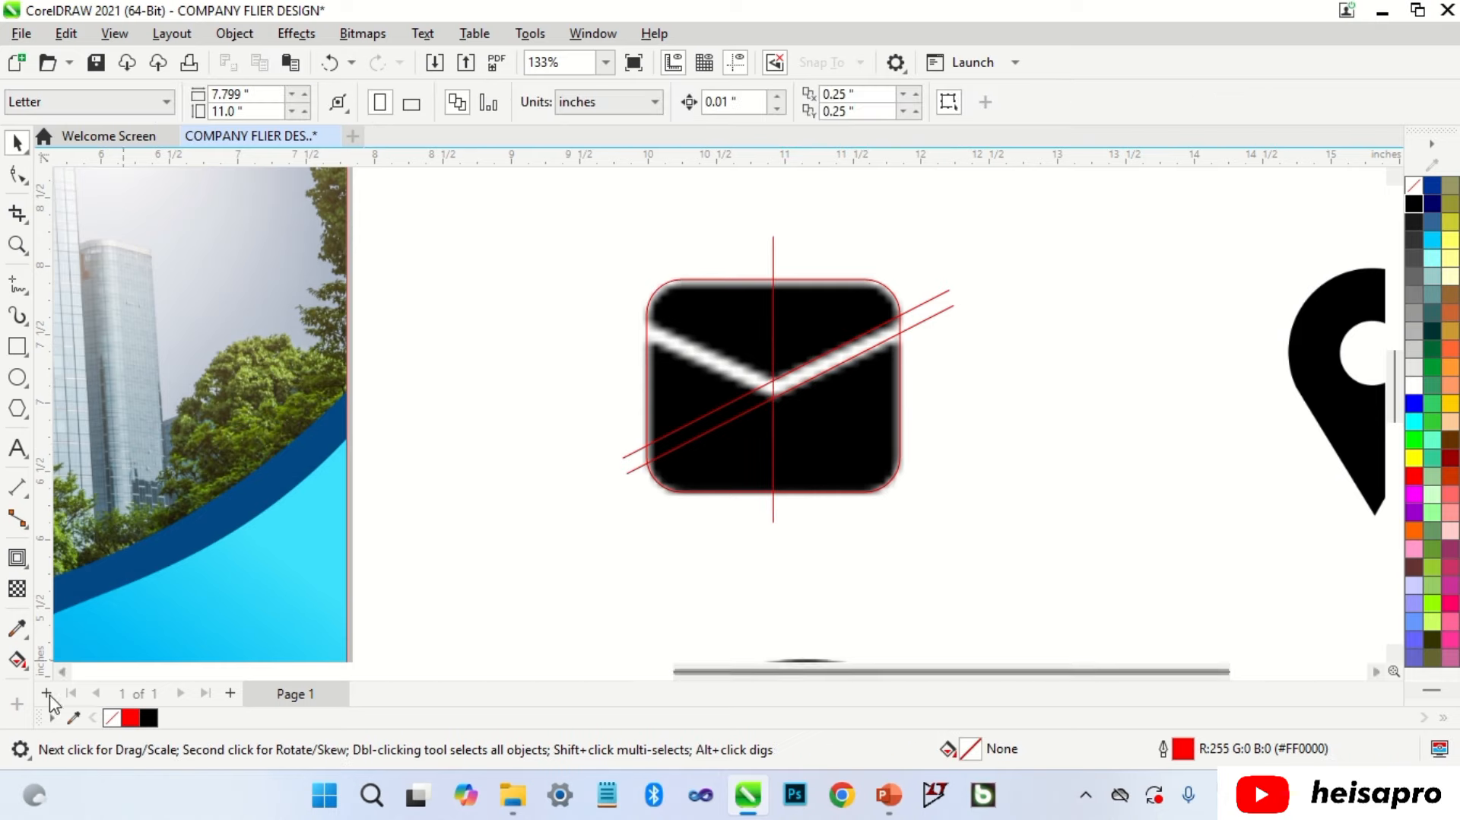
# Step: Smart Fill the envelope's upper-right and lower-right regions blue
pyautogui.click(17, 659)
pyautogui.click(50, 683)
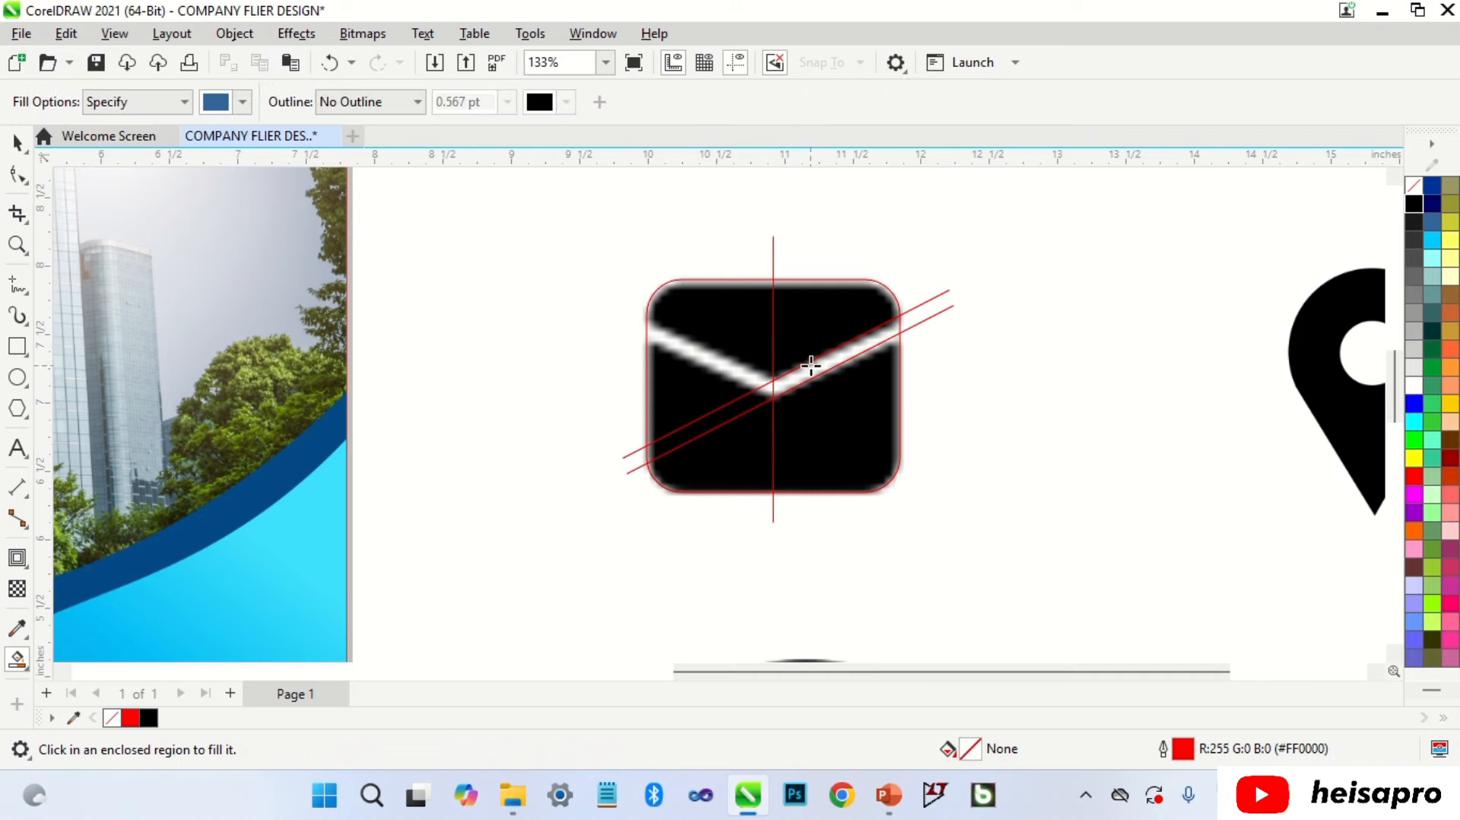
pyautogui.click(821, 337)
pyautogui.click(837, 392)
pyautogui.press('space')
pyautogui.click(933, 388)
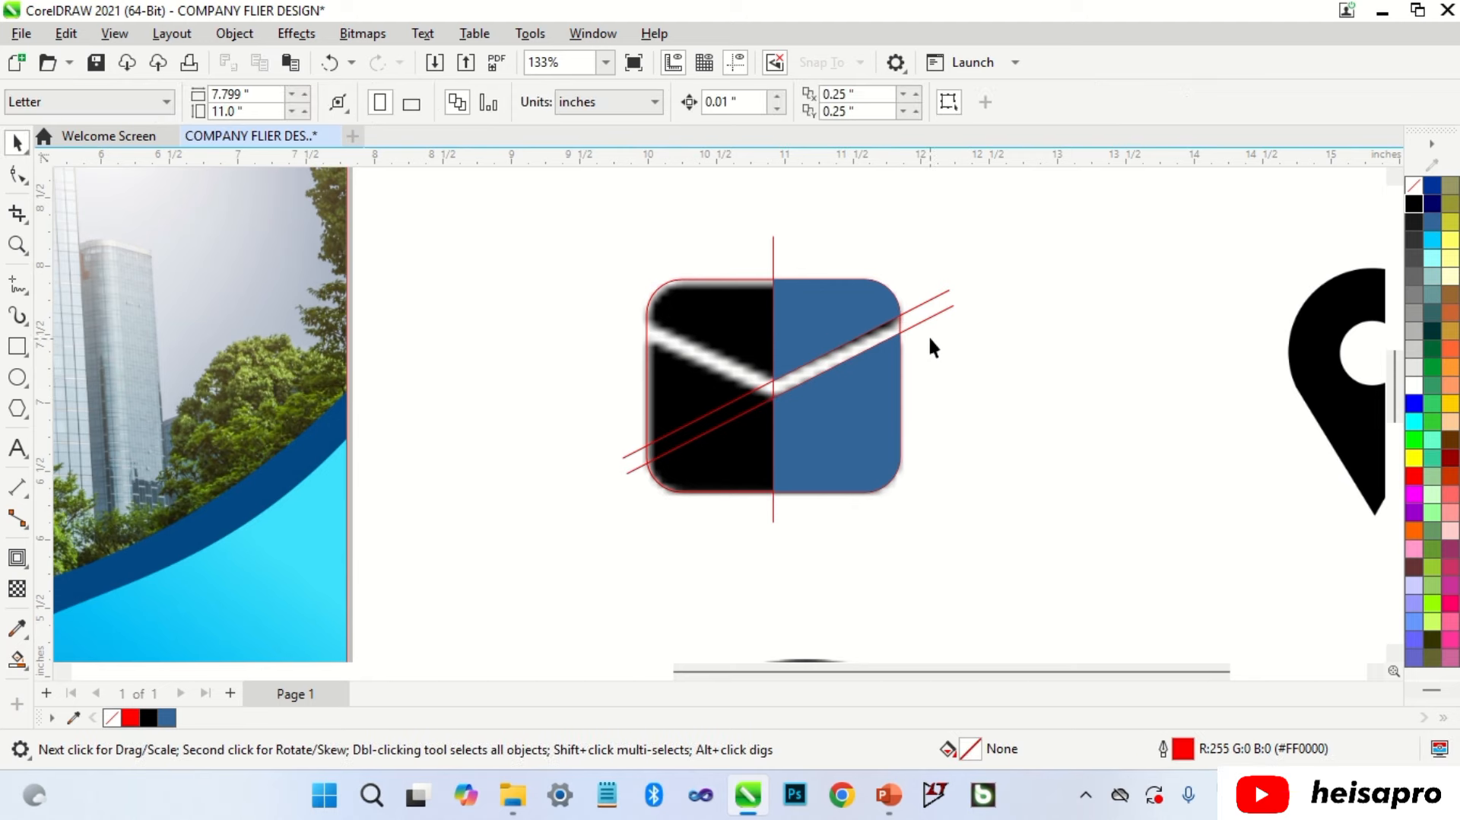
# Step: Delete the diagonal and vertical guide lines and the red rounded-rectangle outline
pyautogui.click(929, 316)
pyautogui.press('Delete')
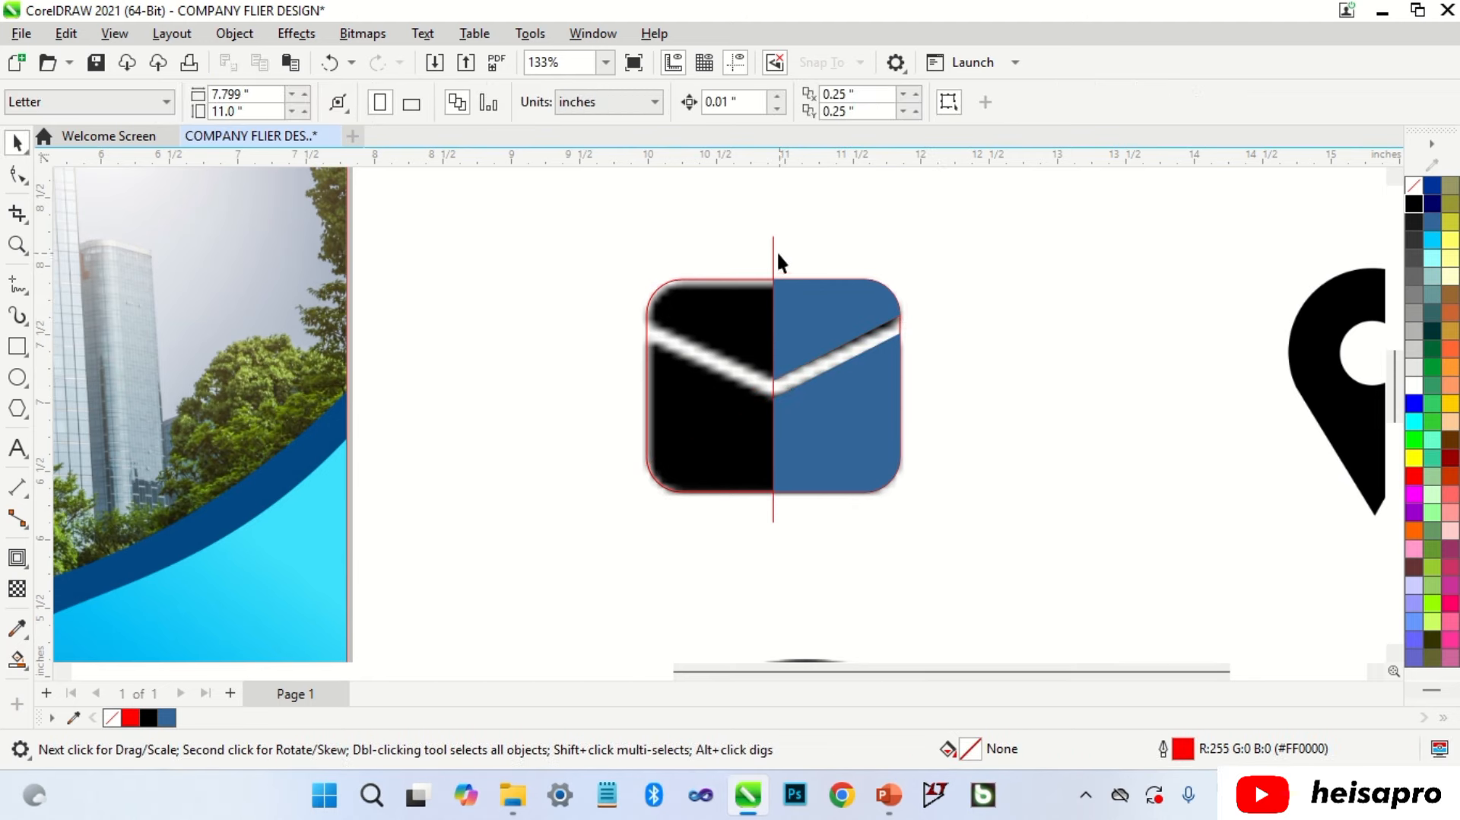
pyautogui.click(774, 255)
pyautogui.press('Delete')
pyautogui.click(730, 281)
pyautogui.press('Delete')
# Step: Combine the blue pieces, mirror a copy to the left, weld both halves, and fill black
pyautogui.click(844, 384)
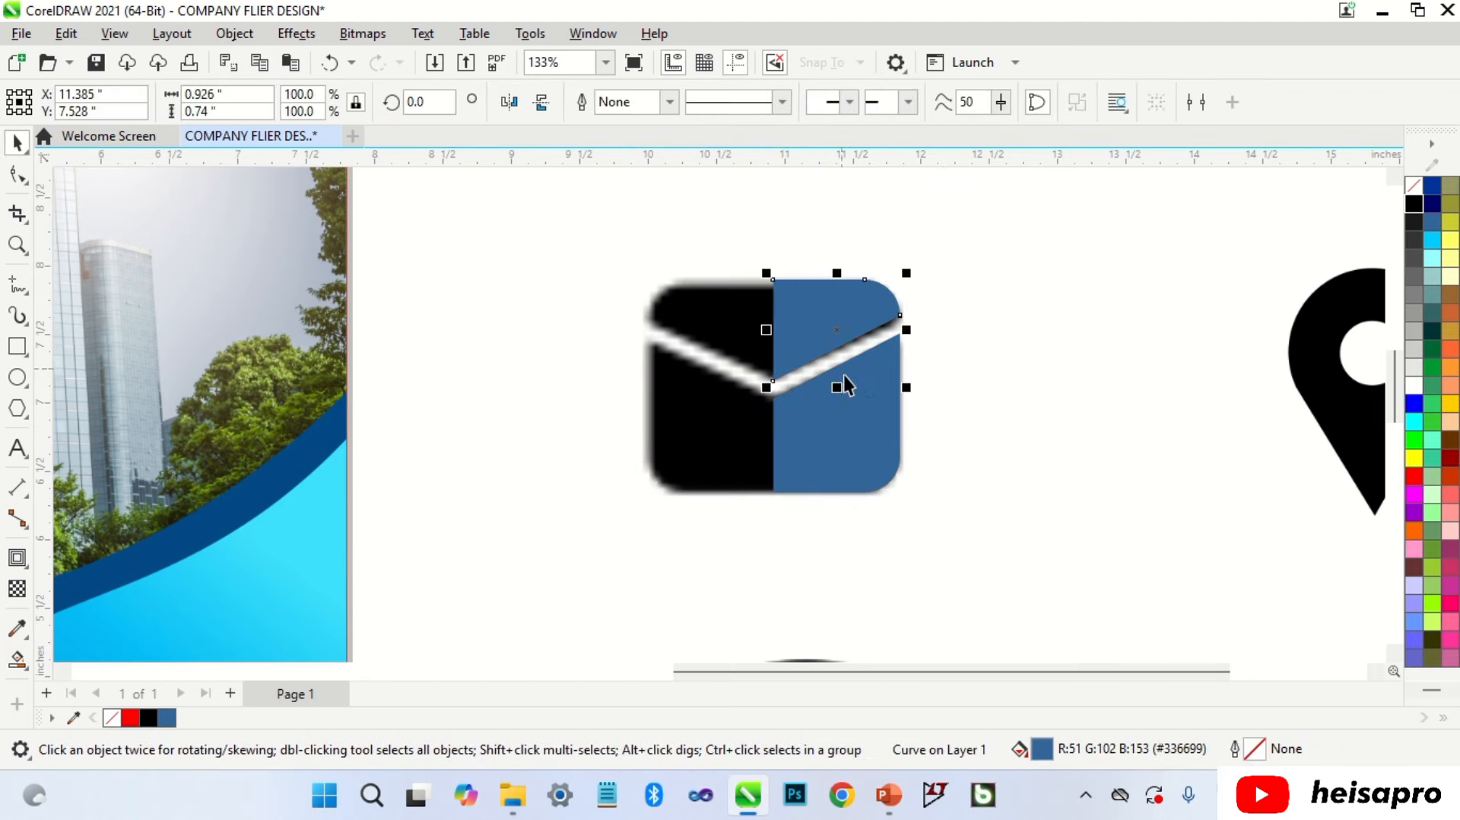
pyautogui.keyDown('shift'); pyautogui.click(851, 418); pyautogui.keyUp('shift')
pyautogui.hotkey('ctrl', 'l')
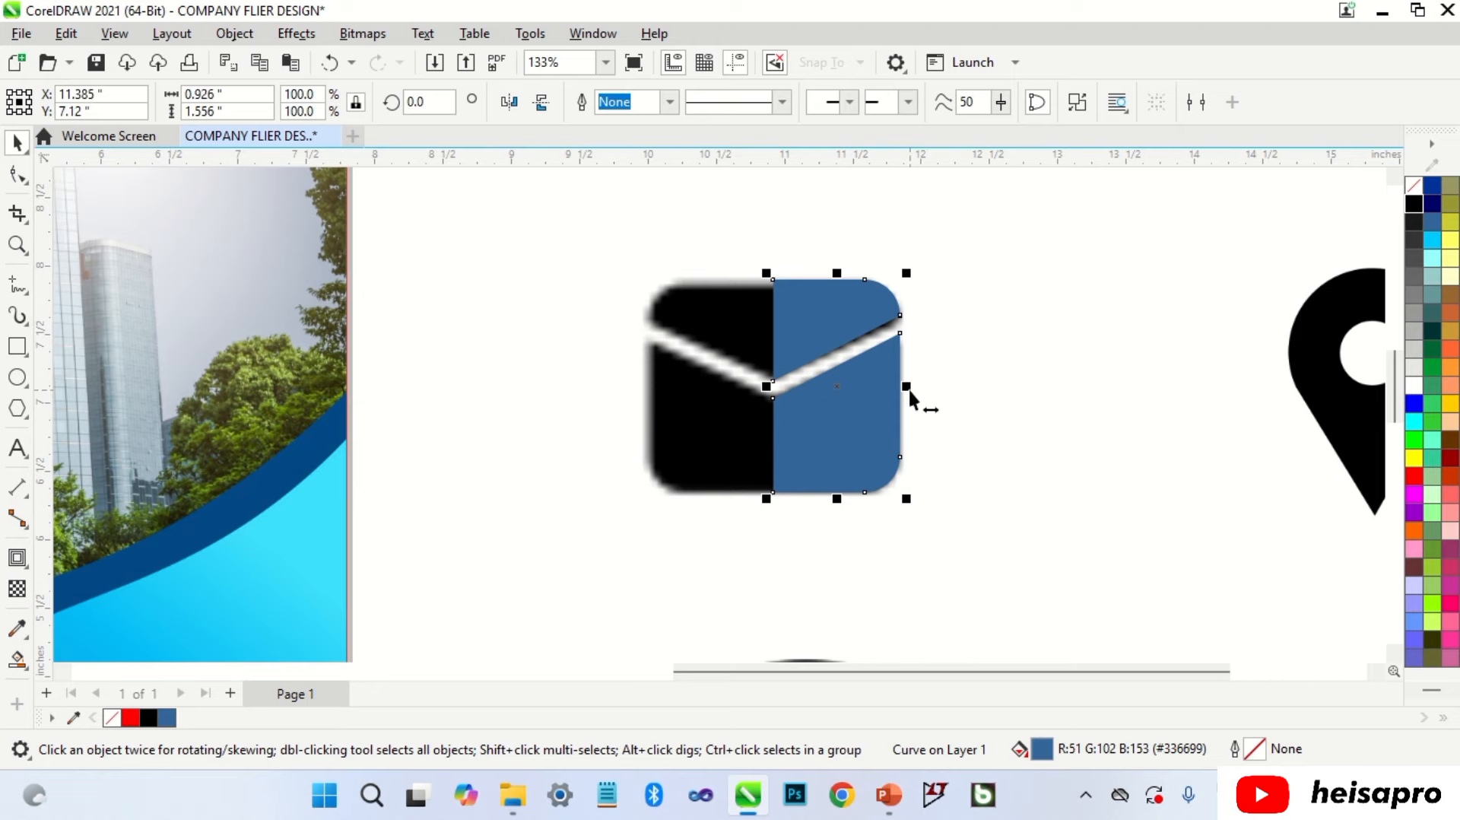
pyautogui.moveTo(907, 386); pyautogui.dragTo(743, 388)
pyautogui.rightClick(743, 388)
pyautogui.keyDown('shift'); pyautogui.click(826, 318); pyautogui.keyUp('shift')
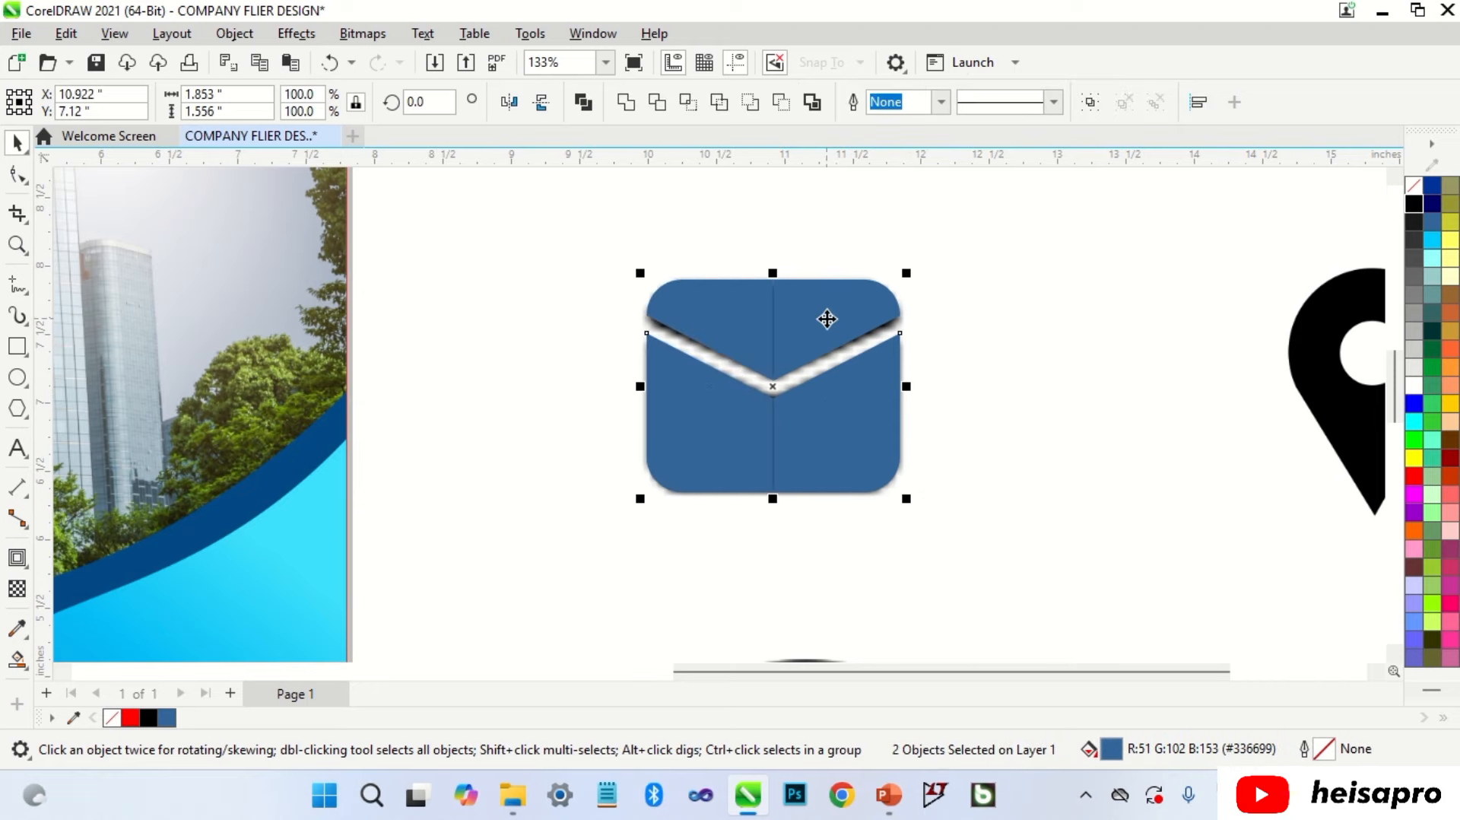
pyautogui.click(626, 102)
pyautogui.scroll(-3, 870, 304)
pyautogui.click(1414, 203)
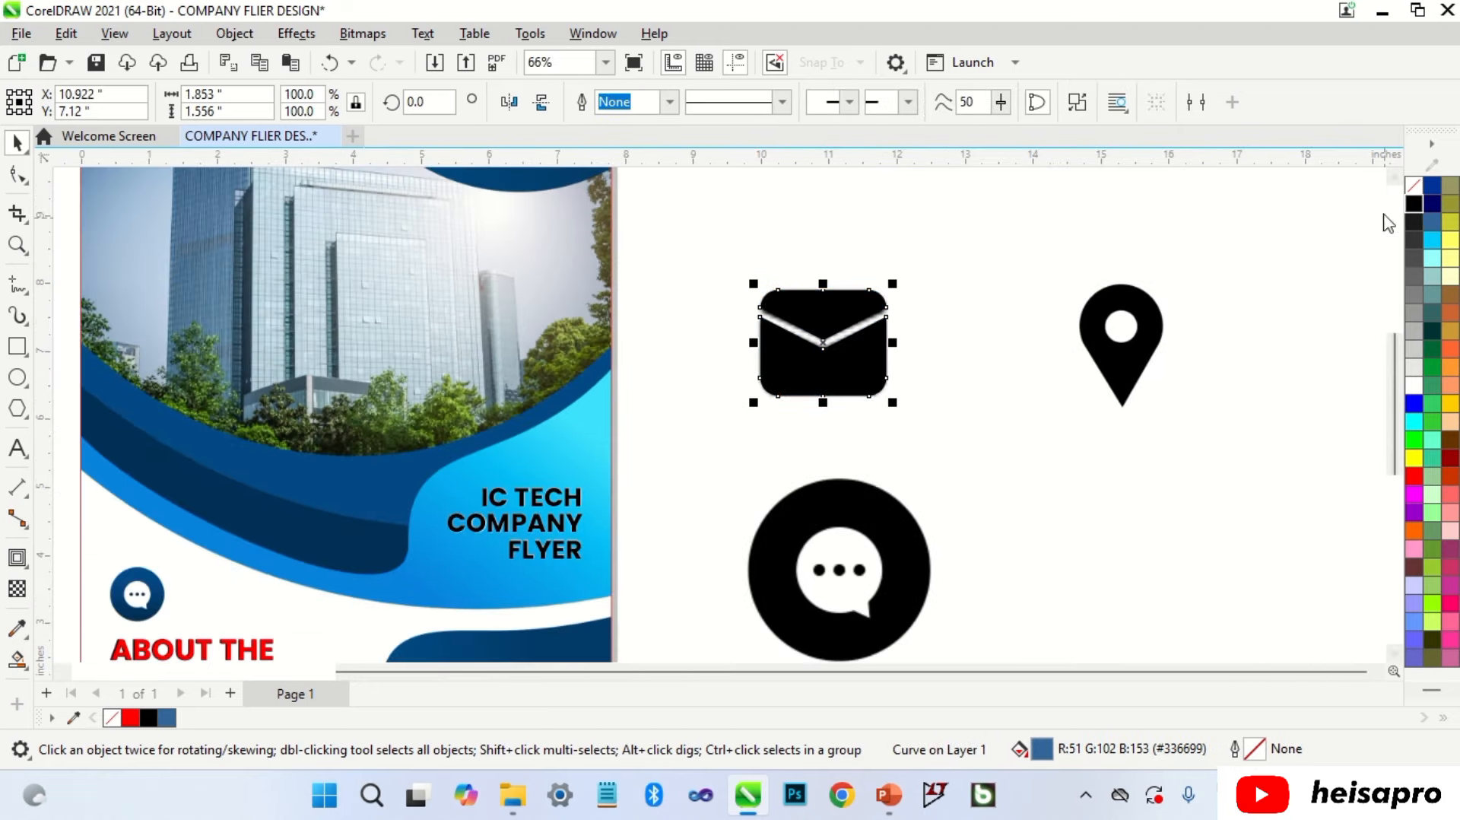
# Step: Move the envelope onto the contact panel, shrinking and centring it in the e-mail circle
pyautogui.click(996, 392)
pyautogui.scroll(-2, 882, 259)
pyautogui.moveTo(865, 303); pyautogui.dragTo(656, 526)
pyautogui.scroll(4, 656, 526)
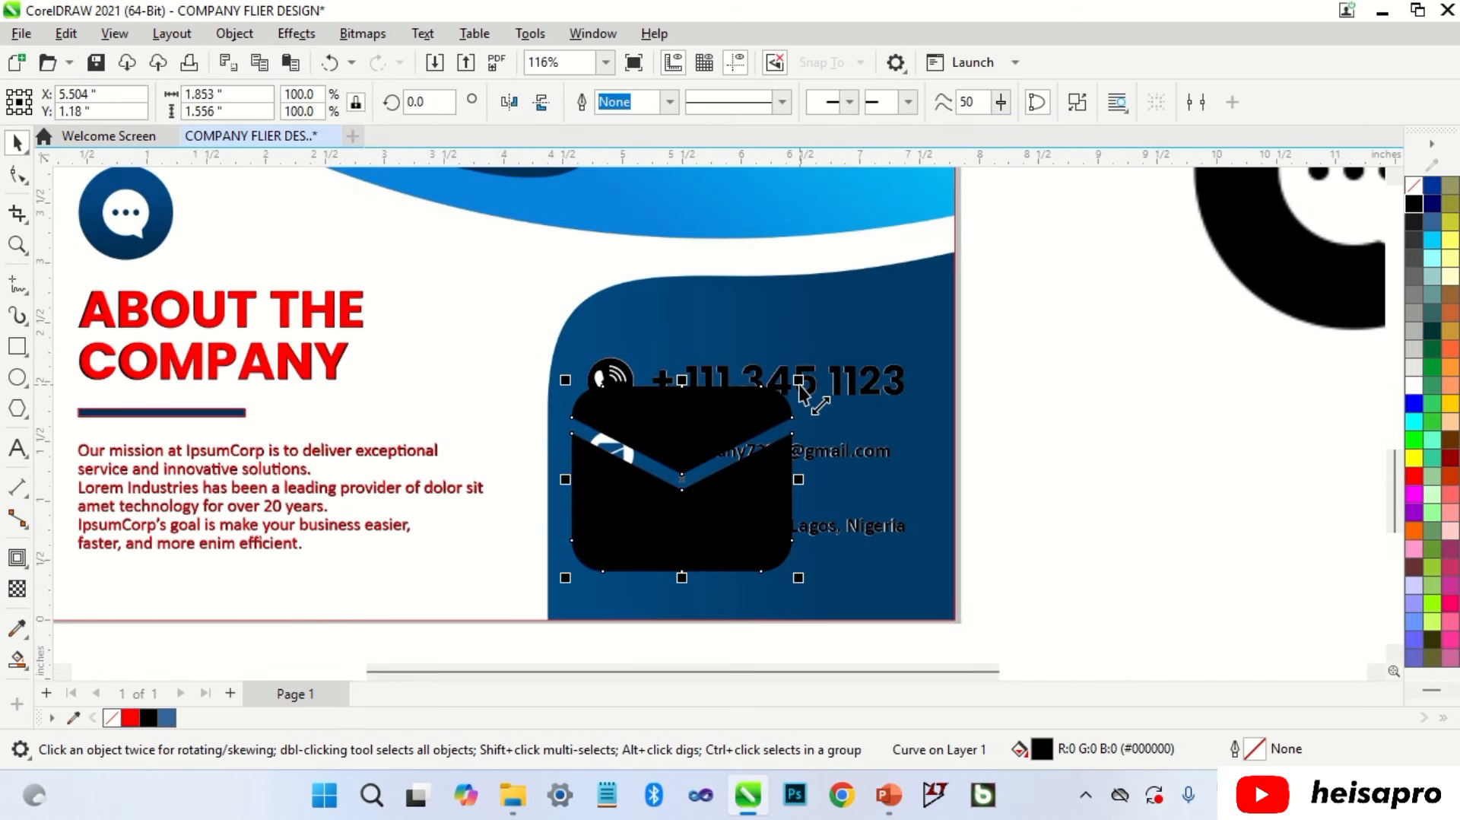
pyautogui.moveTo(799, 381); pyautogui.dragTo(619, 403)
pyautogui.scroll(2, 597, 556)
pyautogui.scroll(2, 617, 399)
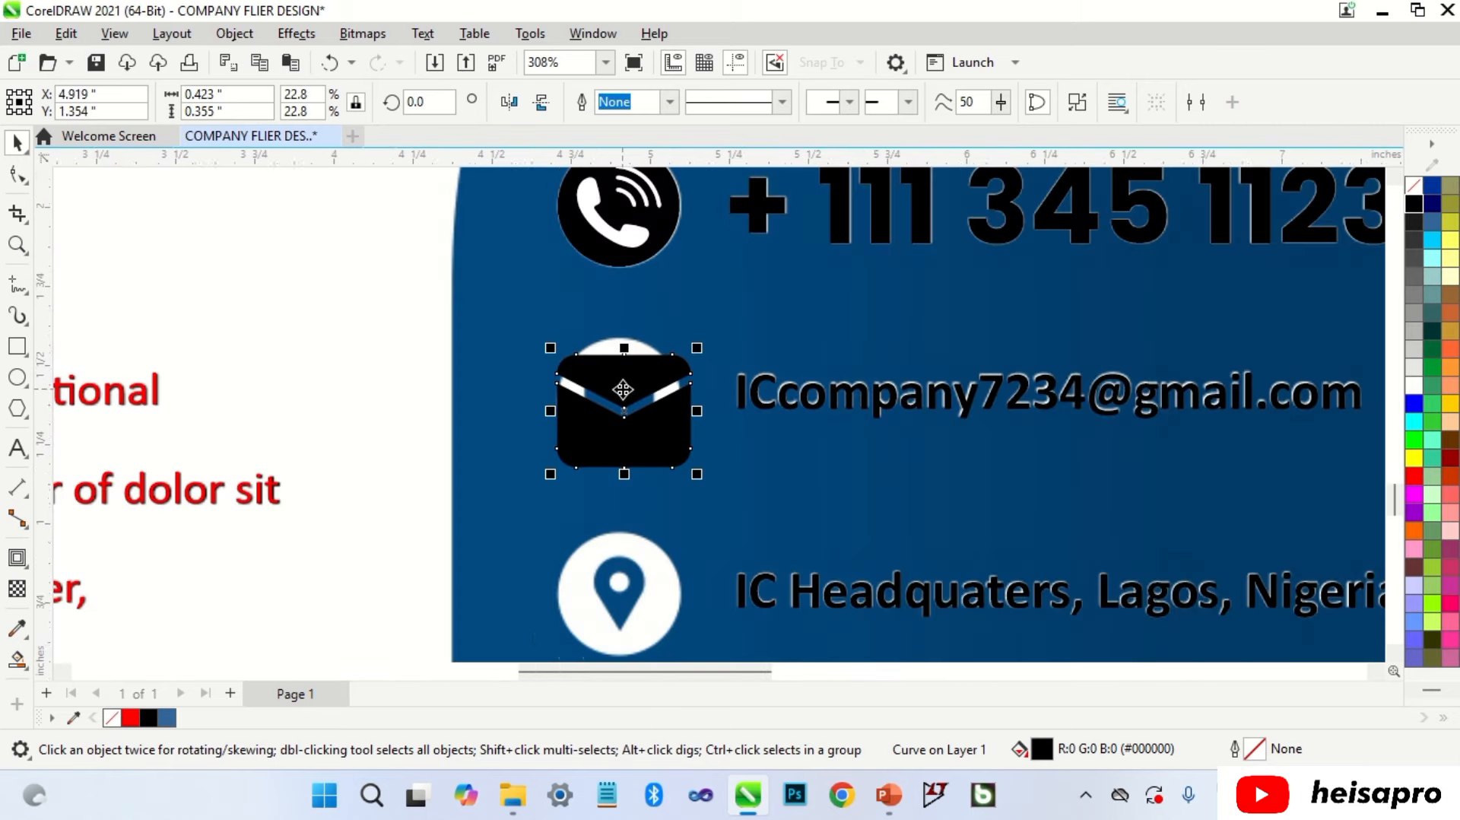
pyautogui.moveTo(697, 348)
pyautogui.mouseDown()
pyautogui.moveTo(666, 368)
pyautogui.moveTo(693, 367)
pyautogui.moveTo(656, 382)
pyautogui.moveTo(692, 336)
pyautogui.mouseUp()
pyautogui.scroll(2, 633, 383)
pyautogui.scroll(1, 684, 357)
pyautogui.scroll(1, 608, 389)
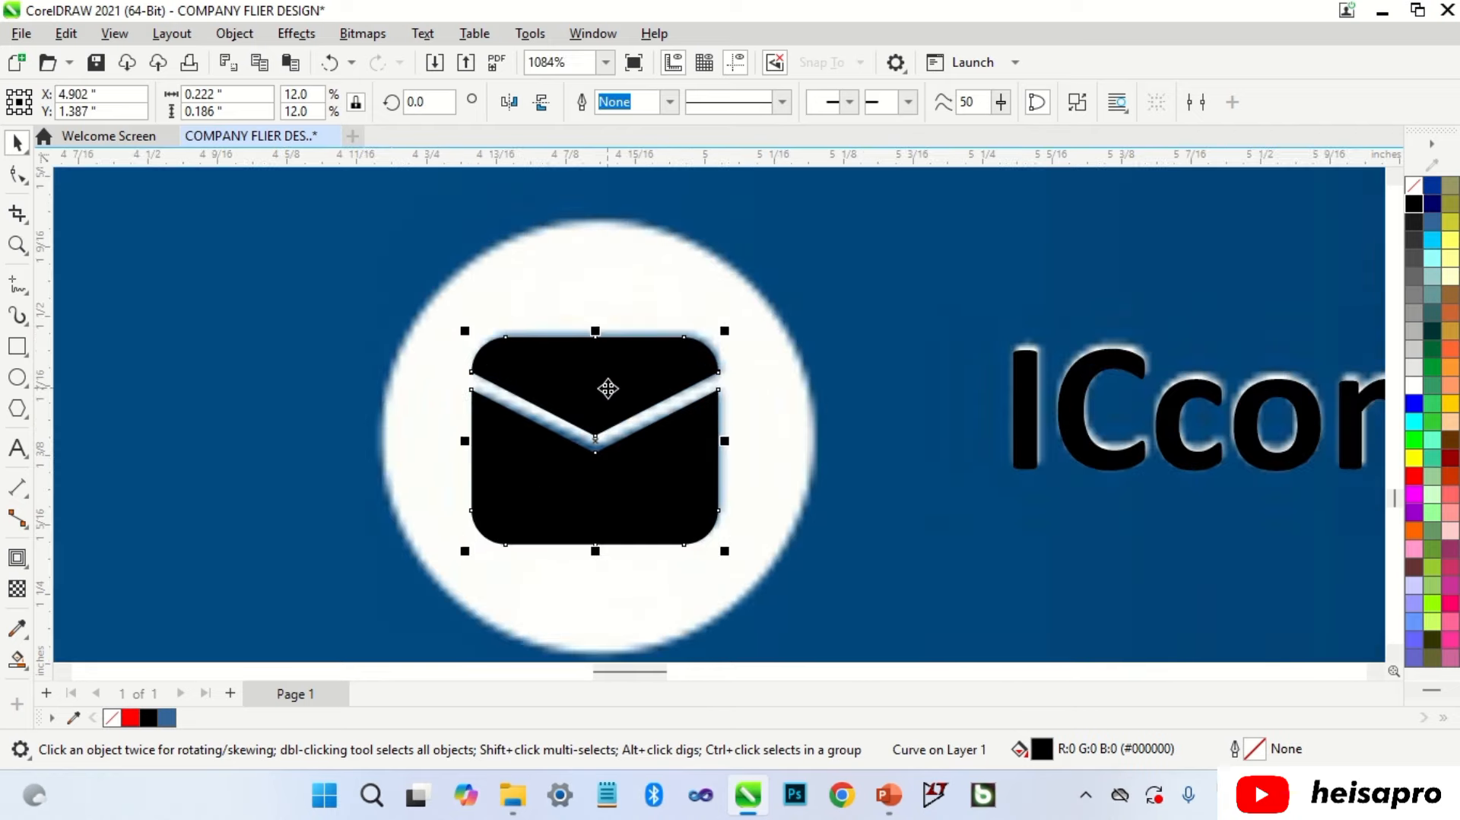
pyautogui.moveTo(607, 389); pyautogui.dragTo(607, 384)
pyautogui.scroll(-2, 608, 384)
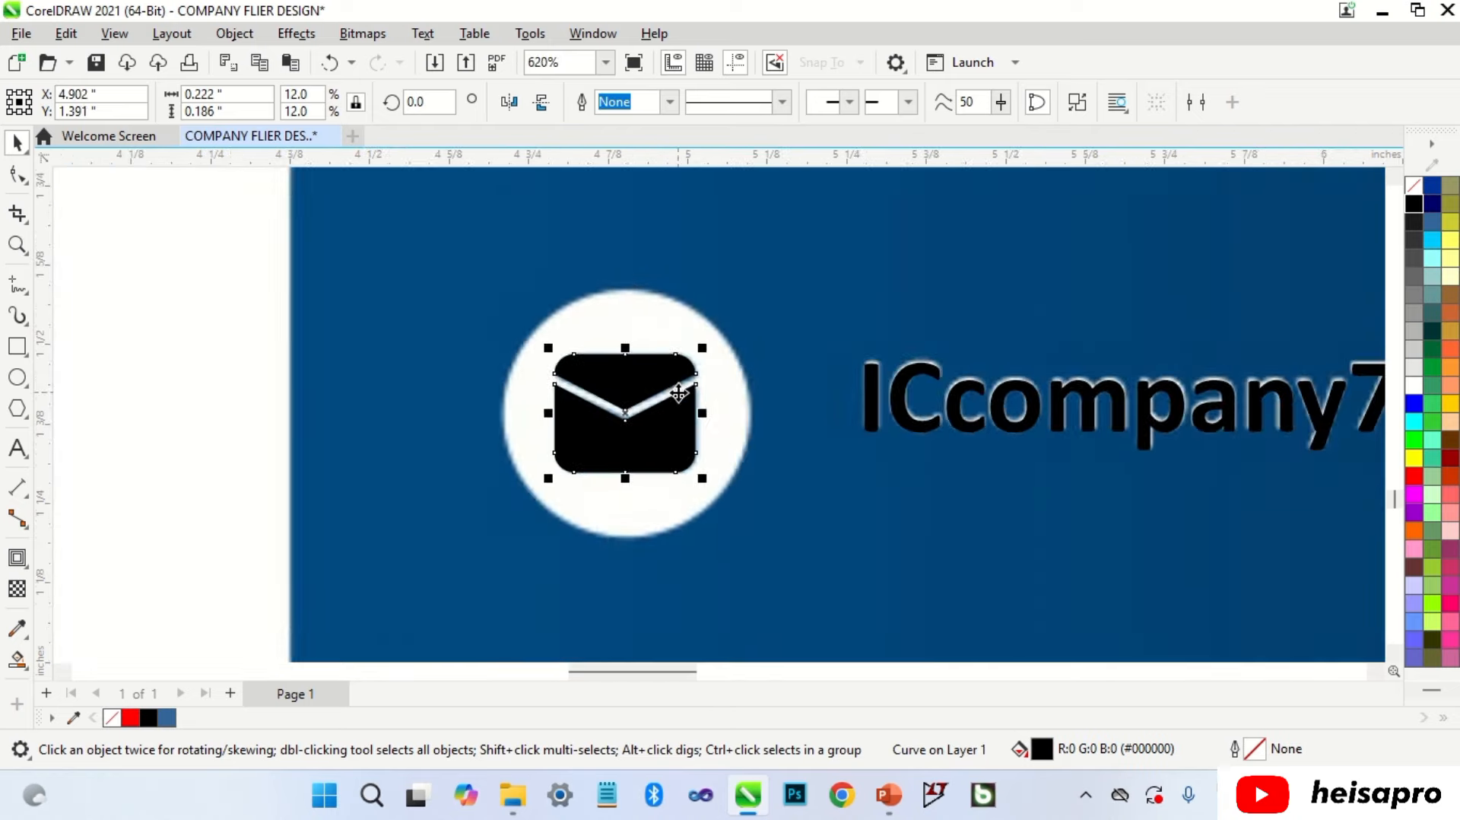
# Step: Draw a circle around the envelope, centring it and enlarging it slightly
pyautogui.click(126, 407)
pyautogui.click(26, 381)
pyautogui.moveTo(498, 294); pyautogui.dragTo(751, 548)
pyautogui.press('space')
pyautogui.moveTo(597, 484); pyautogui.dragTo(600, 477)
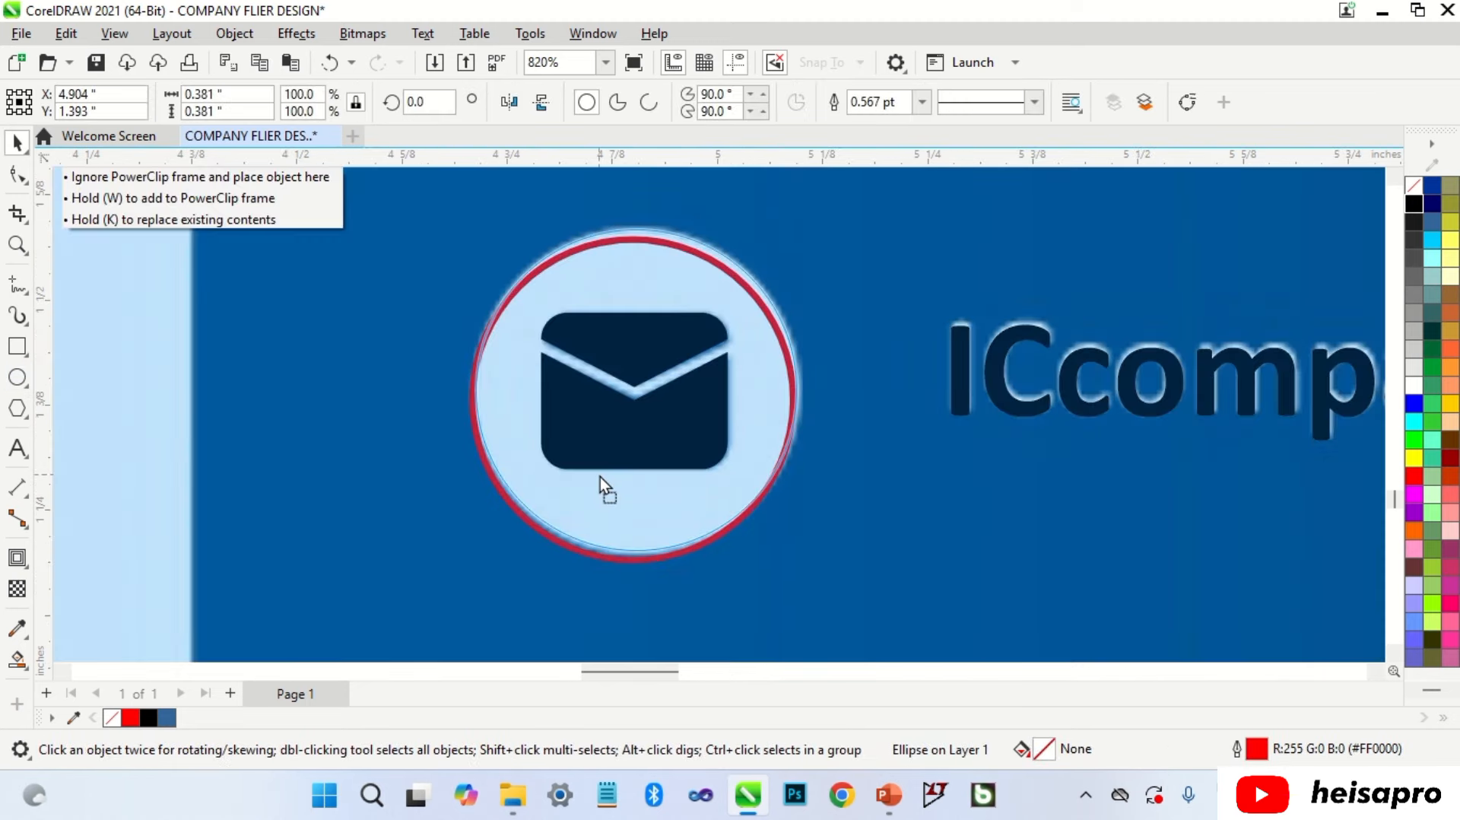
pyautogui.scroll(1, 684, 476)
pyautogui.moveTo(791, 553); pyautogui.dragTo(793, 556)
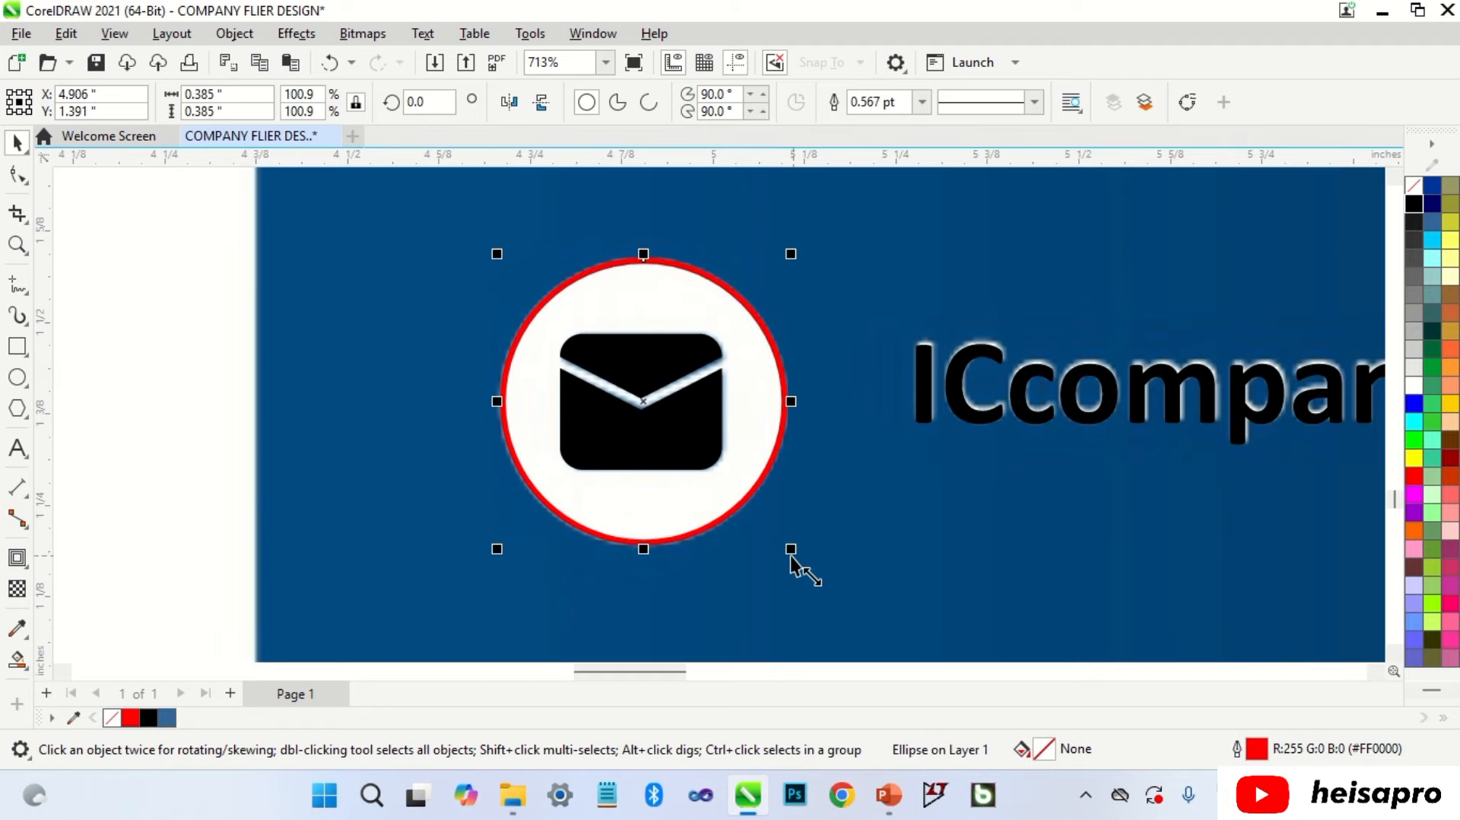
pyautogui.scroll(-6, 717, 522)
pyautogui.press('Escape')
# Step: Delete the E-MAIL.jpg reference picture and select the location pin picture
pyautogui.scroll(-15, 615, 490)
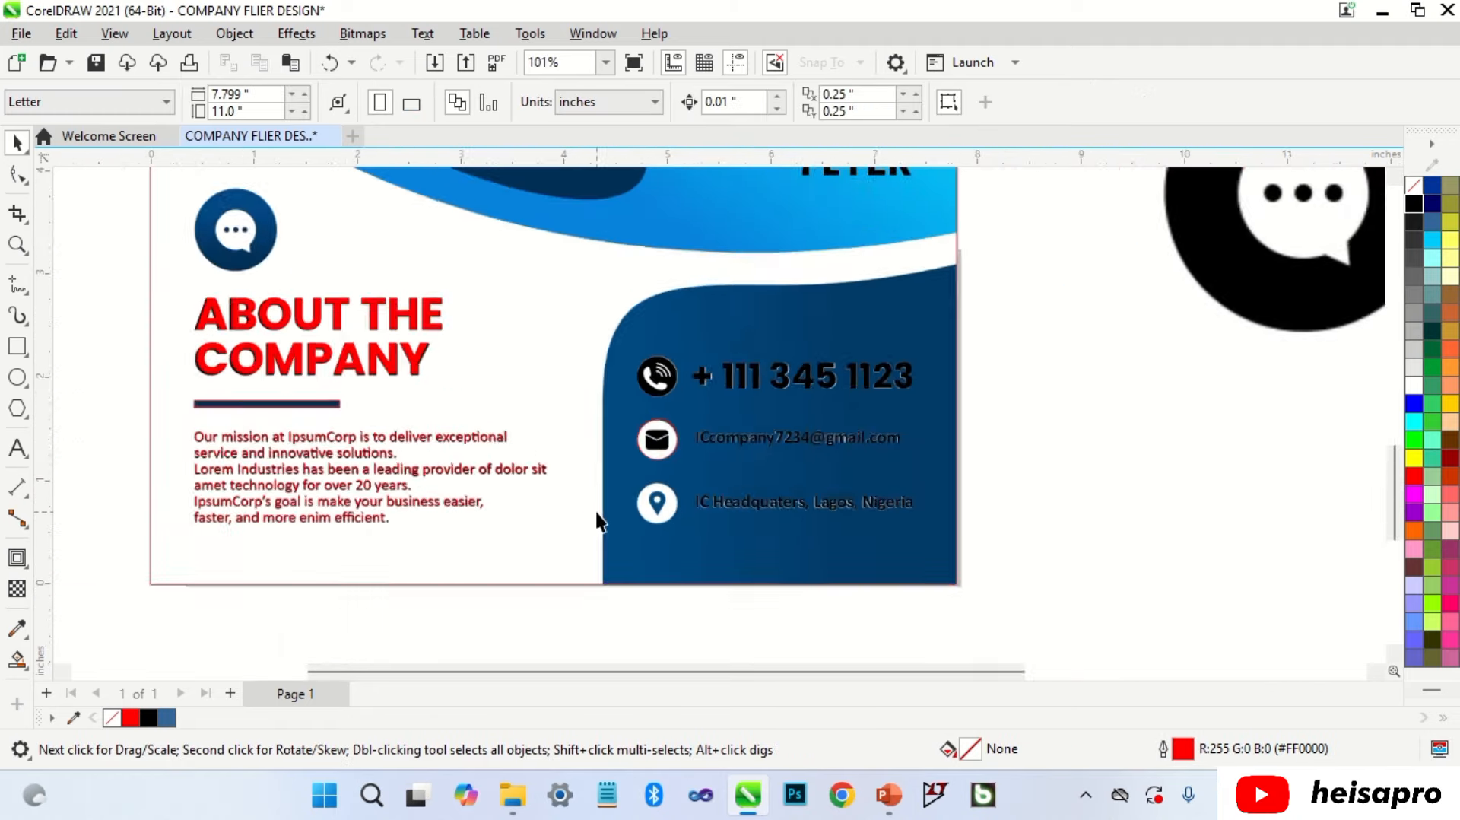
pyautogui.click(887, 266)
pyautogui.press('Delete')
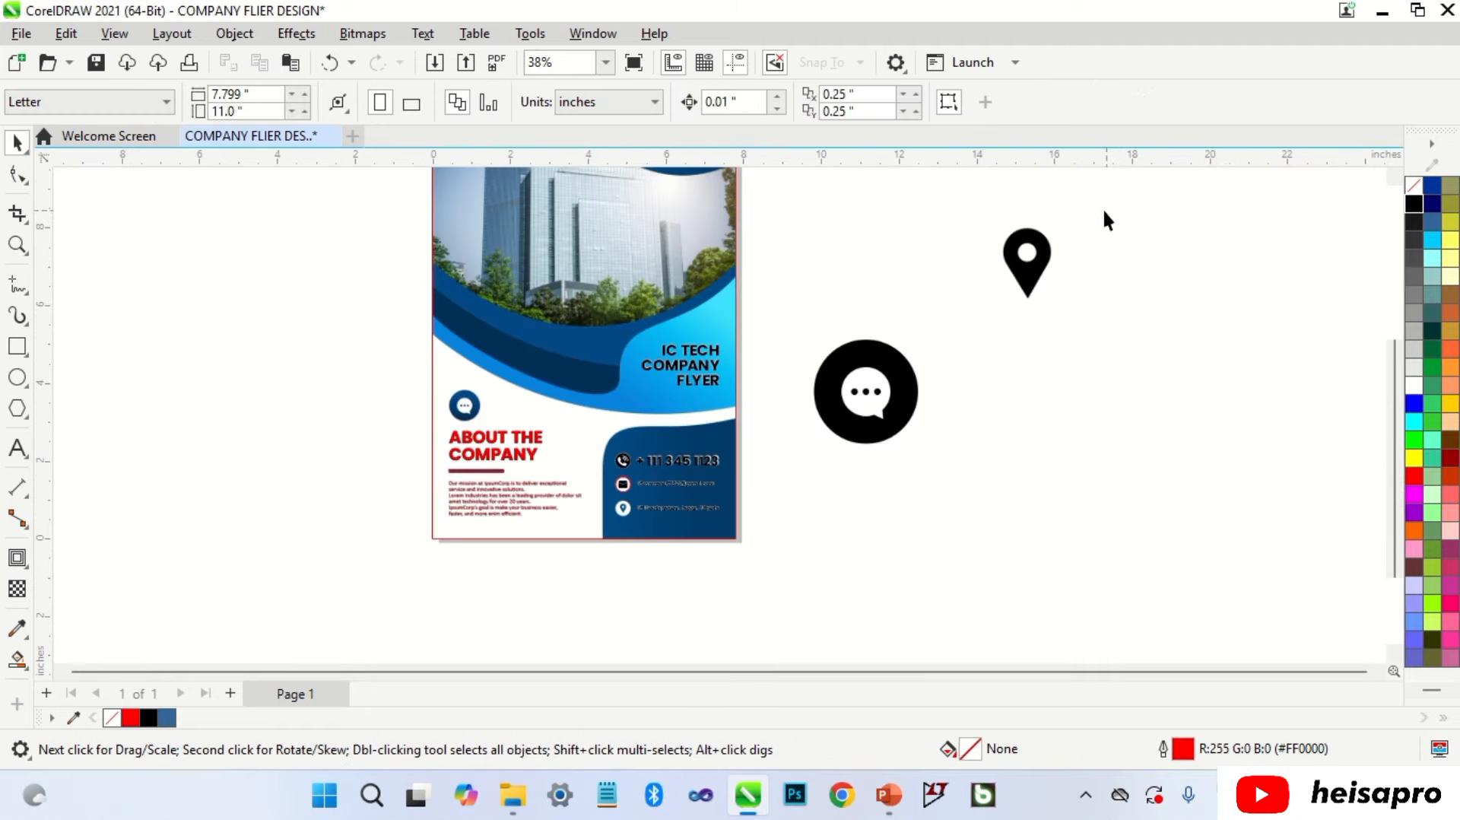
pyautogui.scroll(4, 1101, 215)
pyautogui.moveTo(973, 304); pyautogui.dragTo(937, 337)
# Step: Convert the location pin picture to Black and White (1-bit) mode
pyautogui.click(362, 34)
pyautogui.moveTo(454, 221)
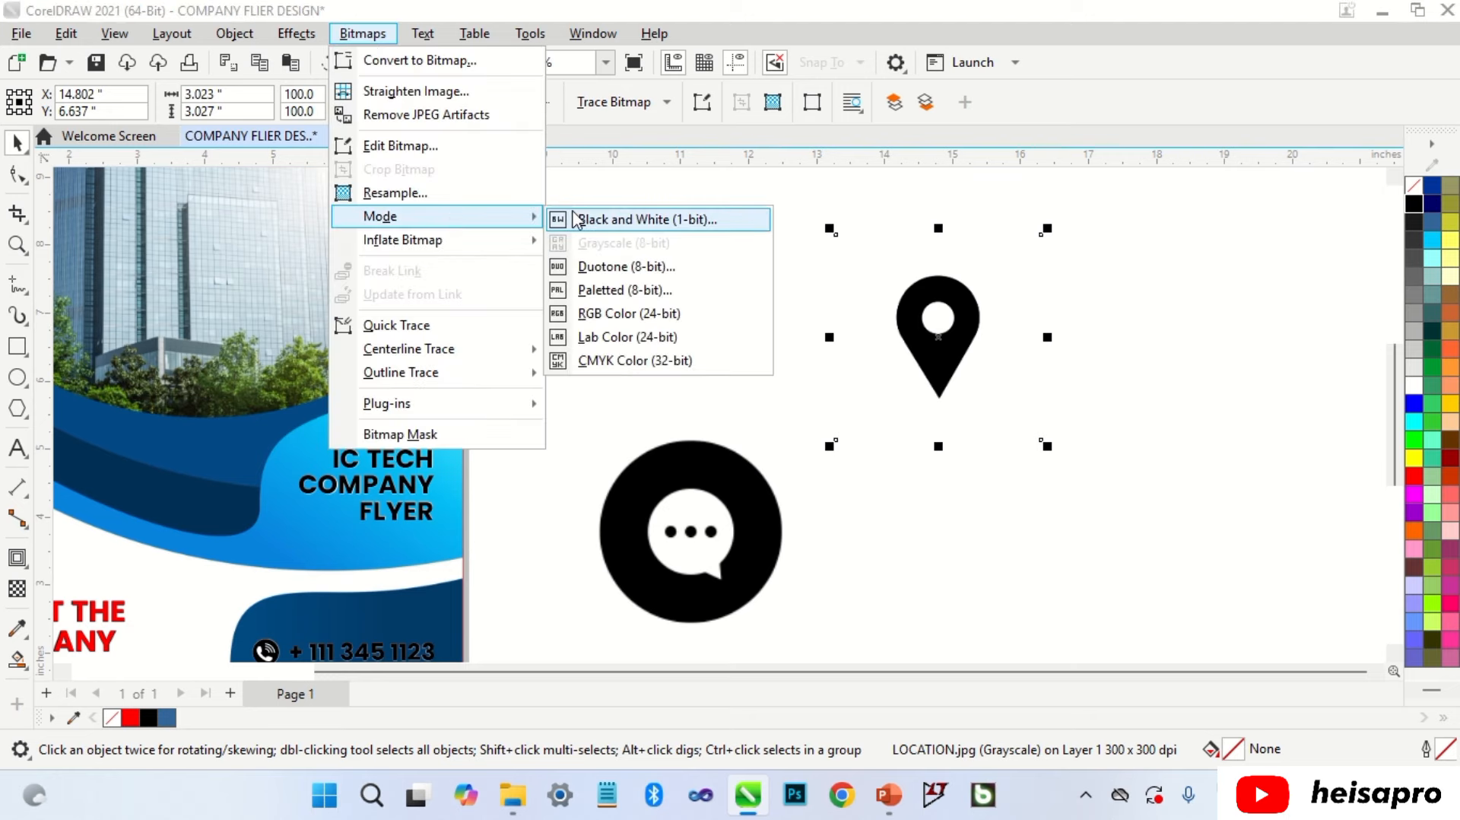
pyautogui.click(653, 218)
pyautogui.click(886, 632)
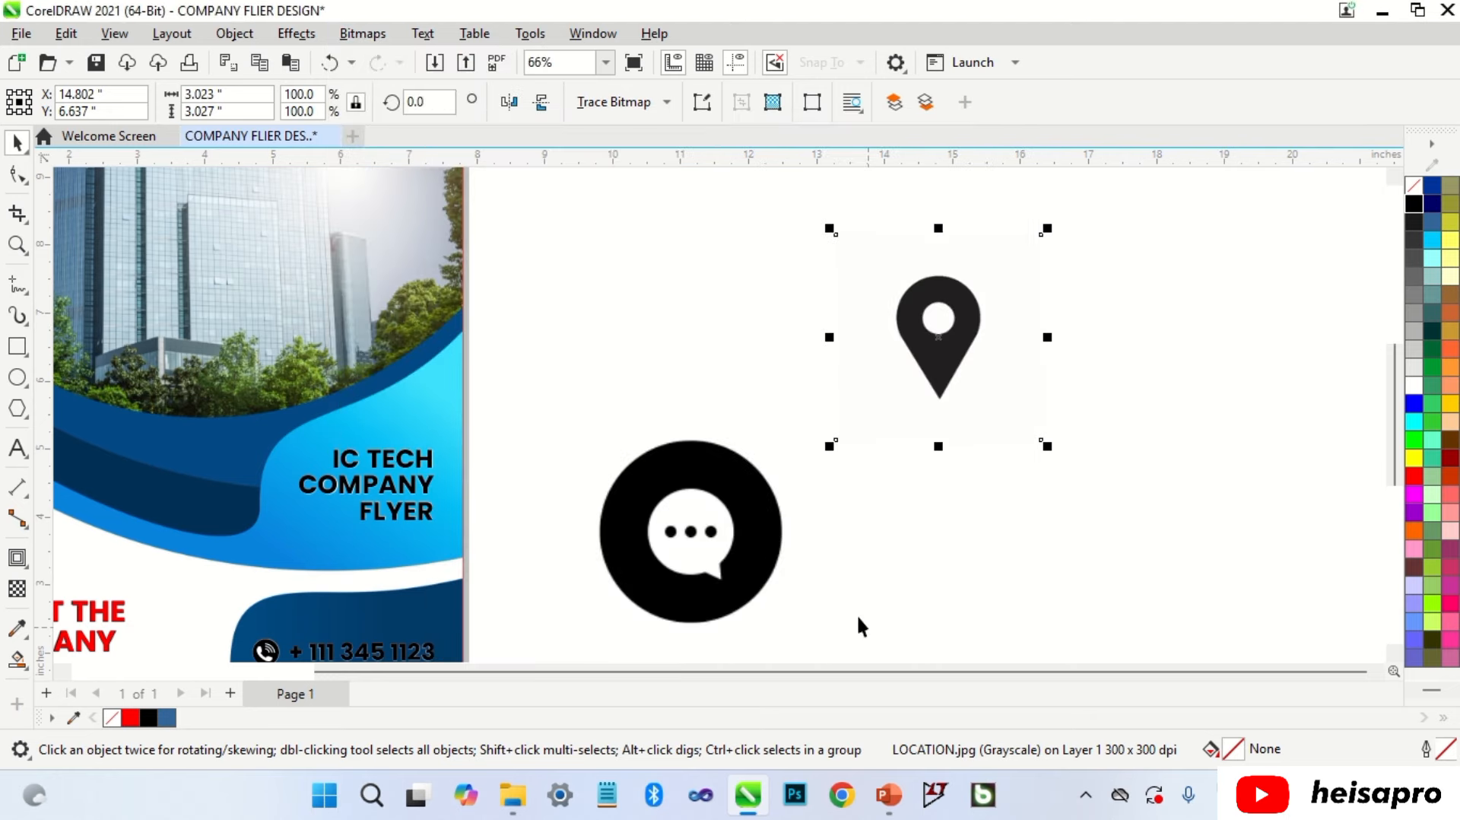
# Step: Trace the pin as Line Art with slightly reduced corner smoothness, then ungroup it
pyautogui.click(642, 102)
pyautogui.moveTo(668, 179)
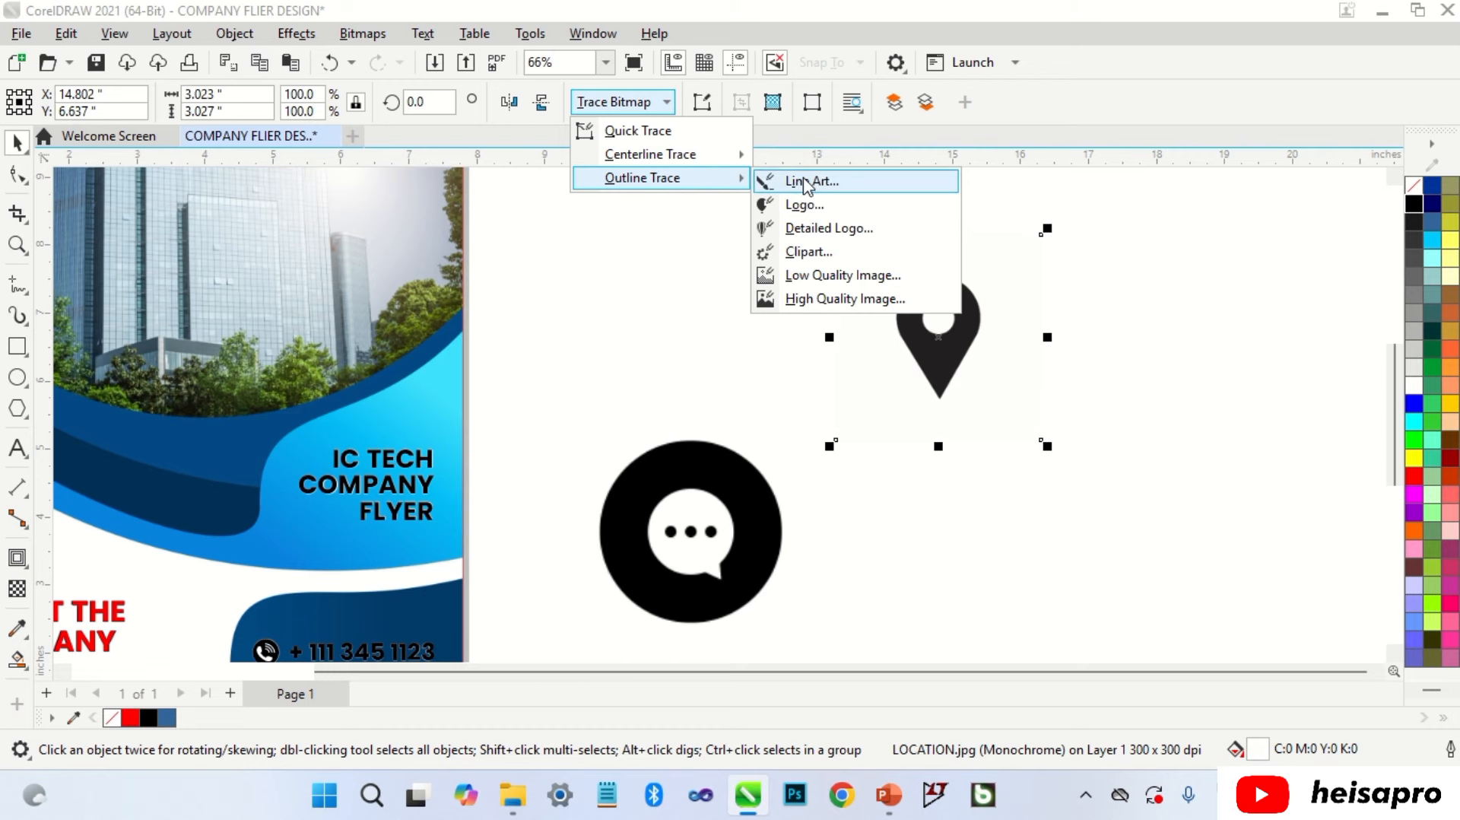
pyautogui.click(760, 181)
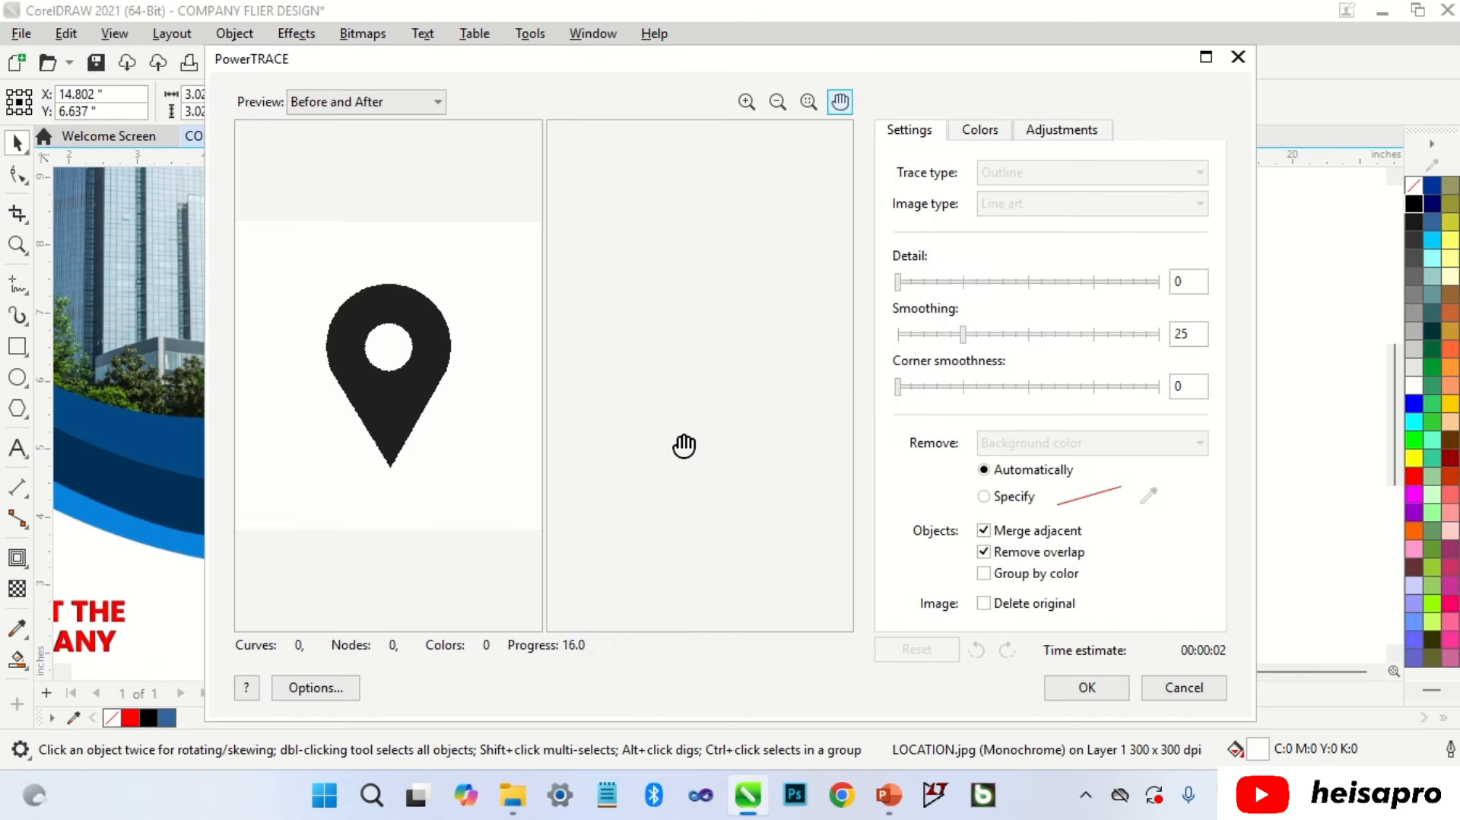
pyautogui.scroll(3, 730, 419)
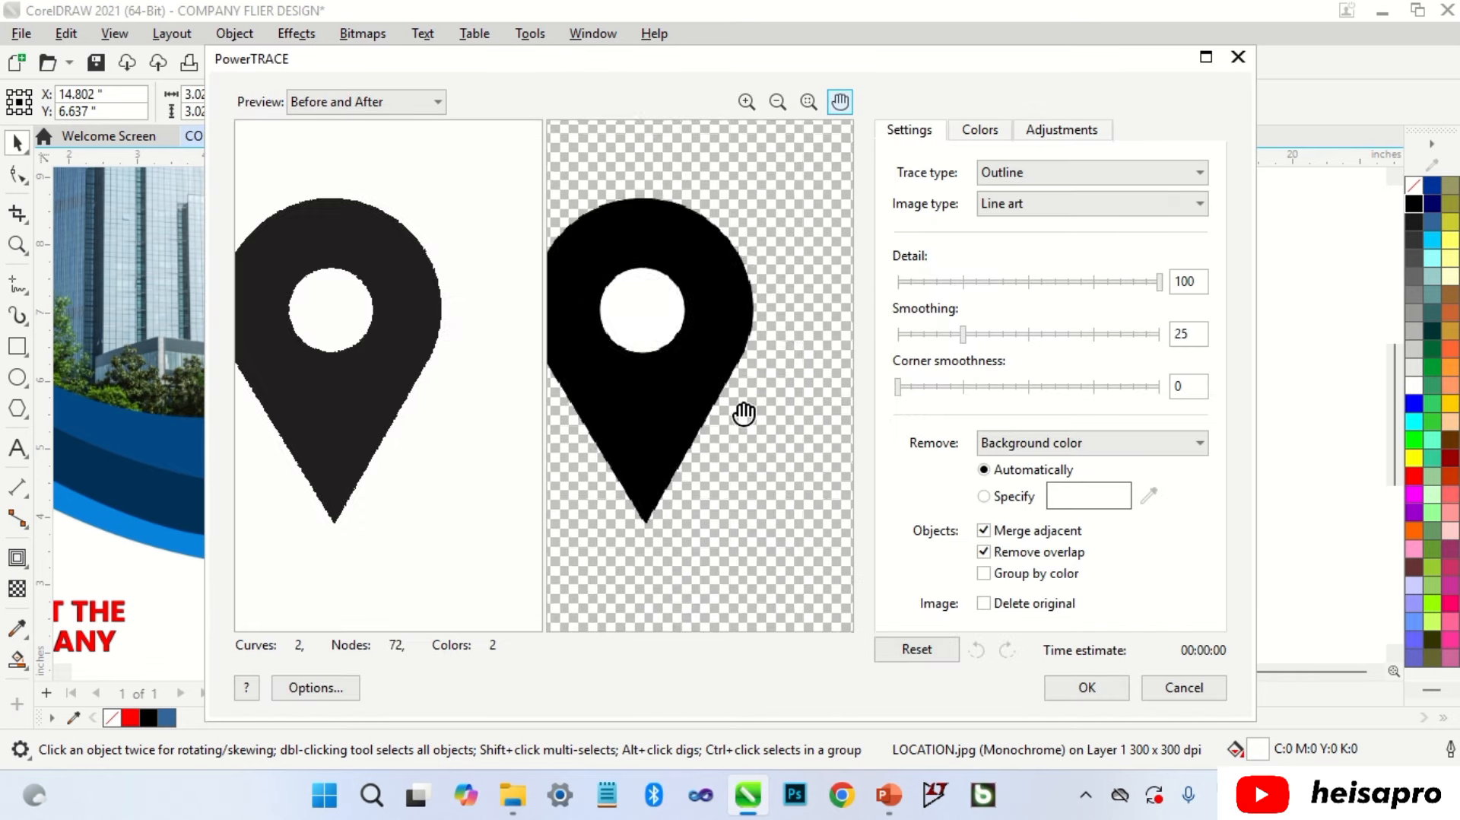
pyautogui.scroll(1, 745, 400)
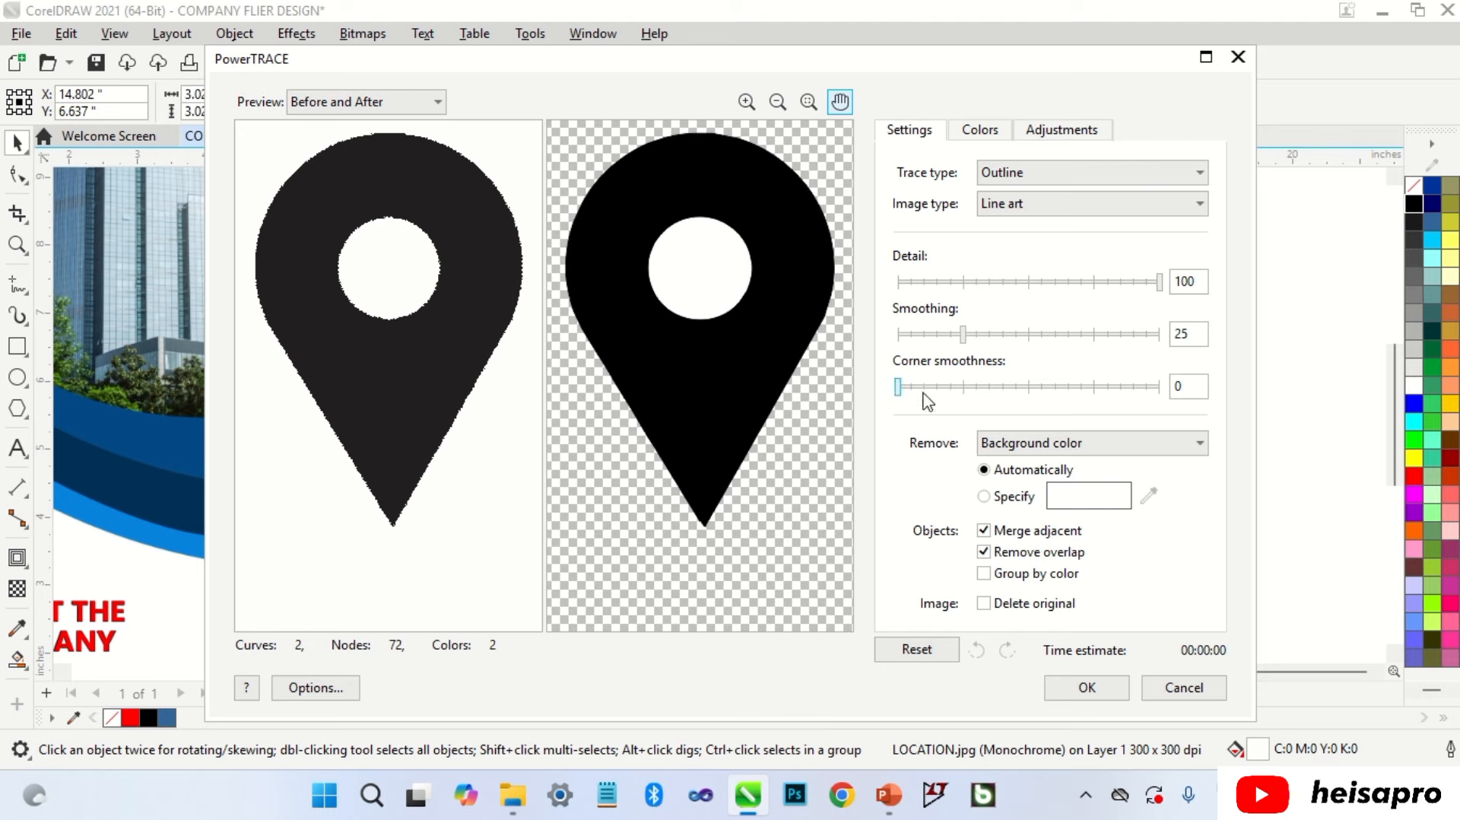
pyautogui.click(921, 387)
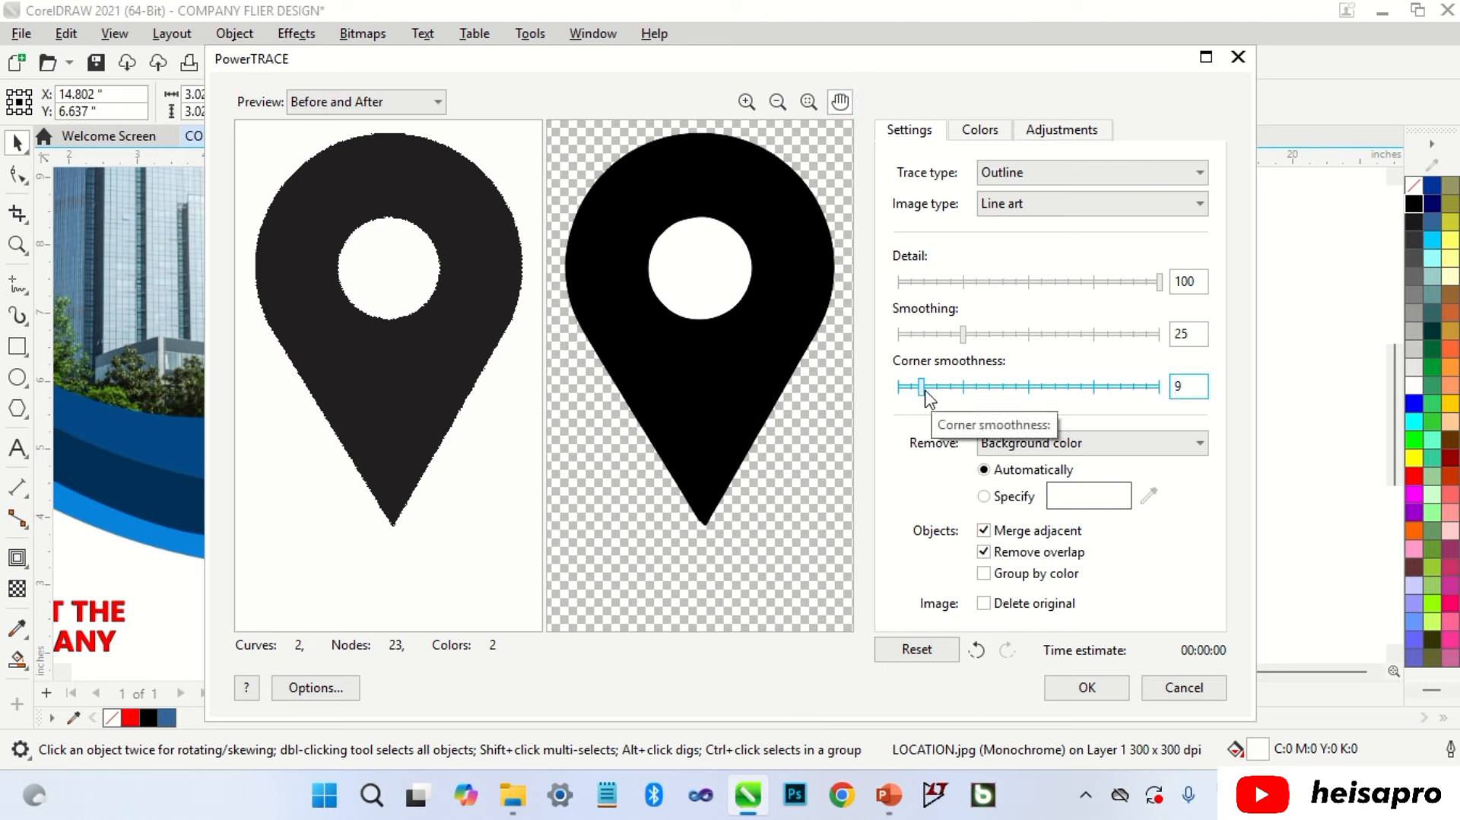
pyautogui.moveTo(923, 388); pyautogui.dragTo(901, 398)
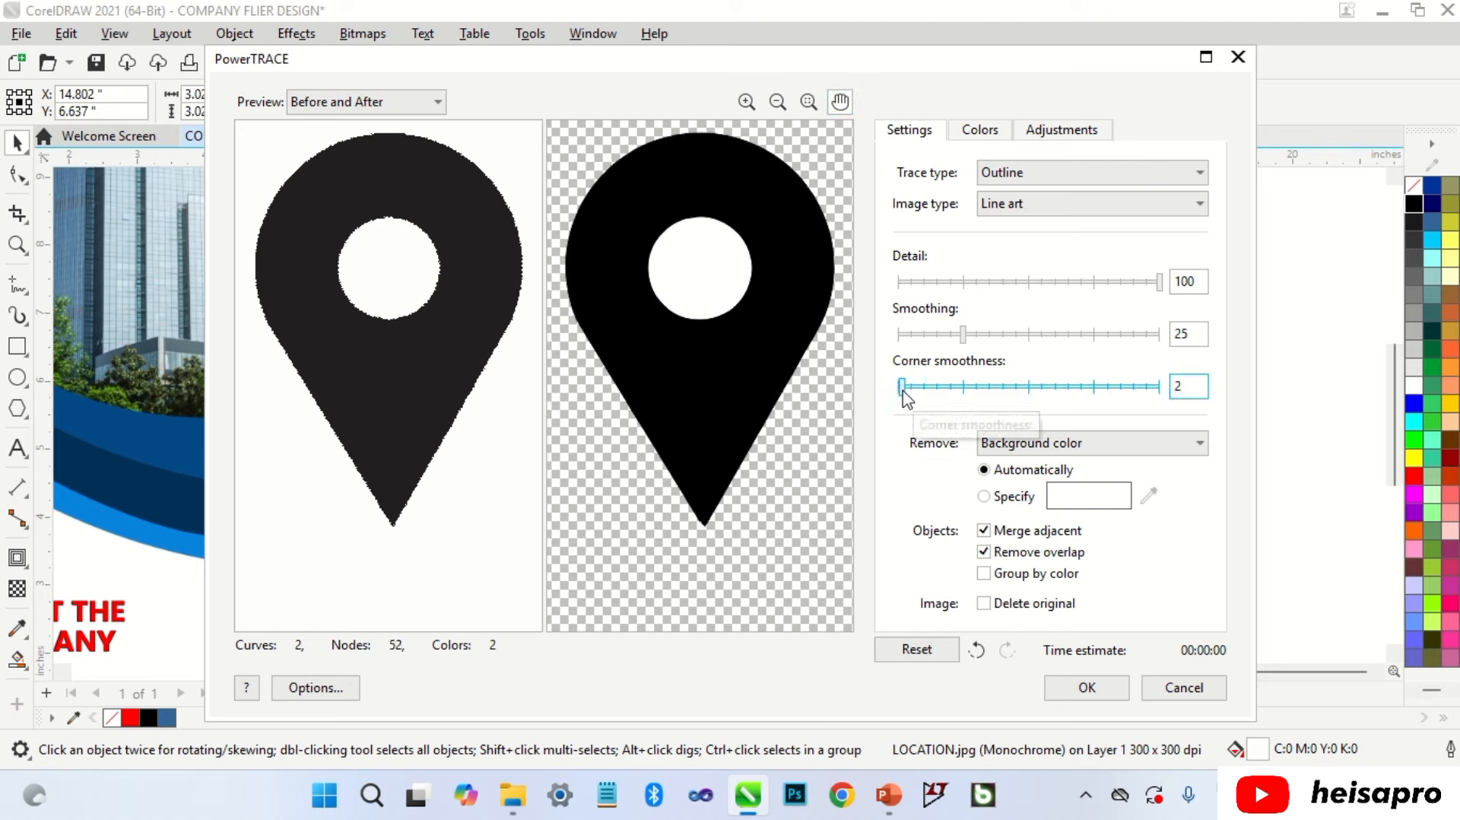
pyautogui.click(1086, 687)
pyautogui.click(857, 107)
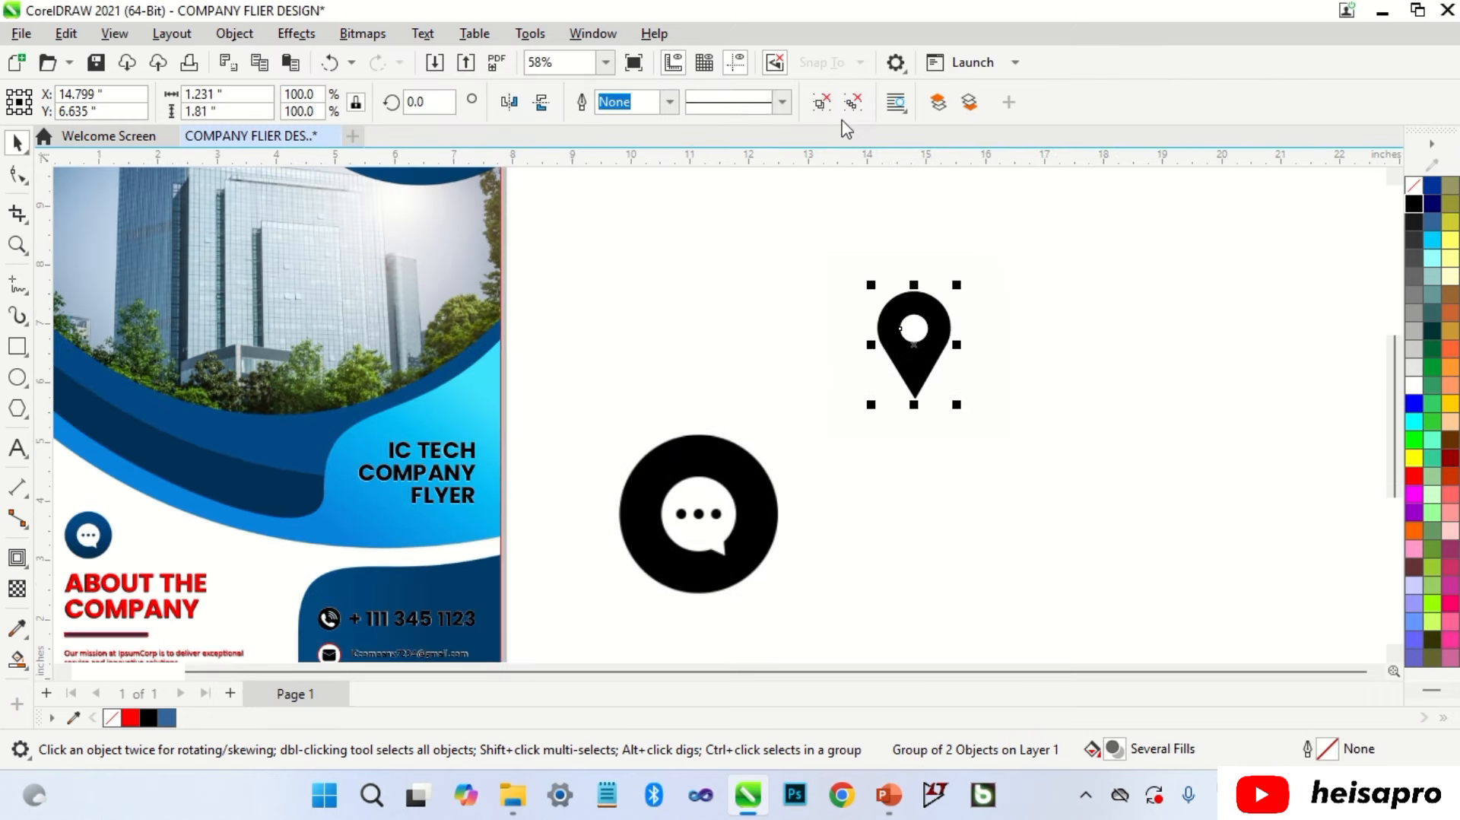
# Step: Delete the leftover LOCATION.jpg bitmap and a small stray object, keeping the traced pin
pyautogui.click(850, 238)
pyautogui.moveTo(900, 366)
pyautogui.mouseDown()
pyautogui.moveTo(917, 439)
pyautogui.moveTo(901, 531)
pyautogui.mouseUp()
pyautogui.click(936, 321)
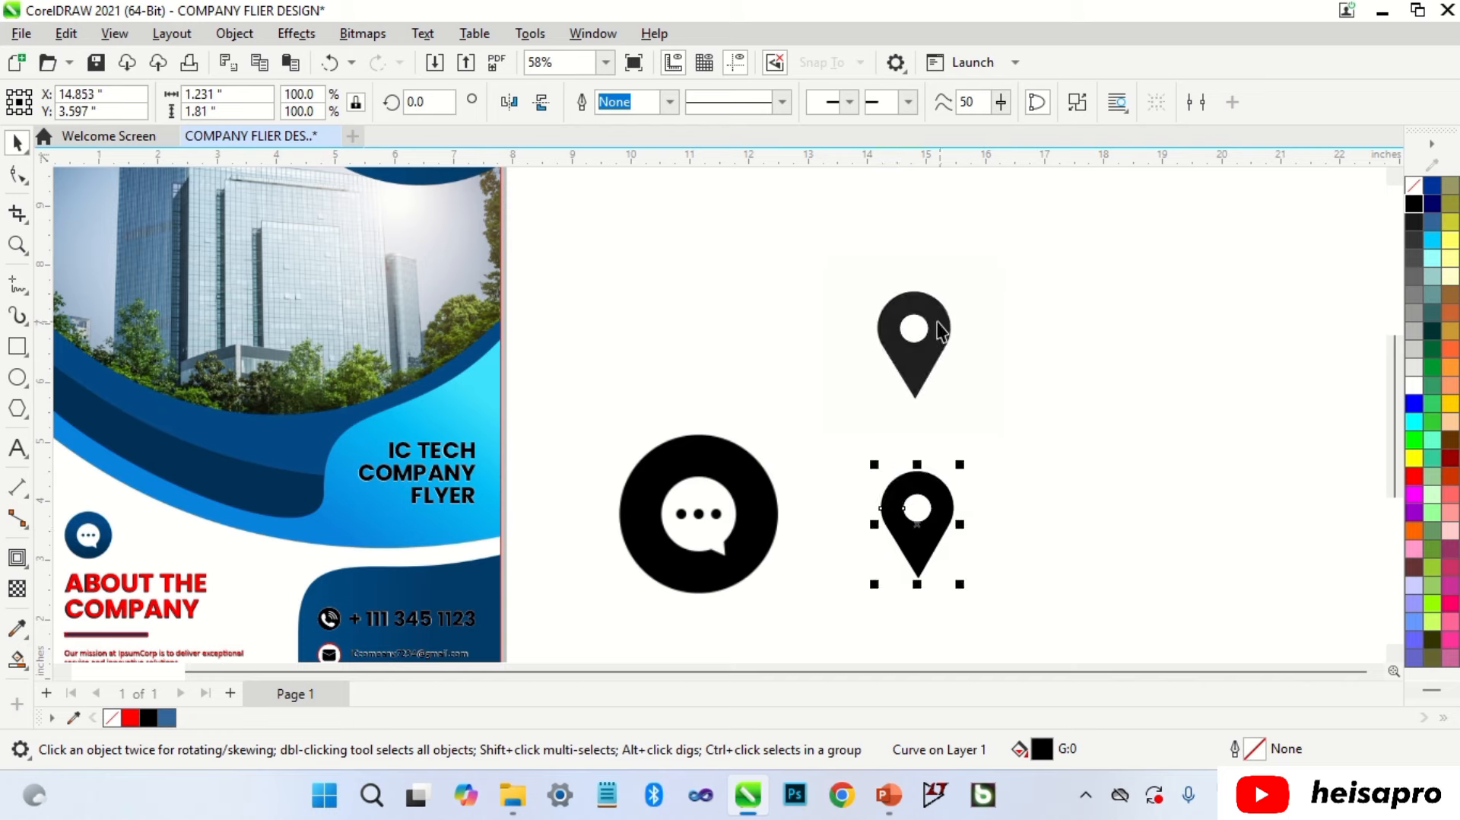
pyautogui.press('Delete')
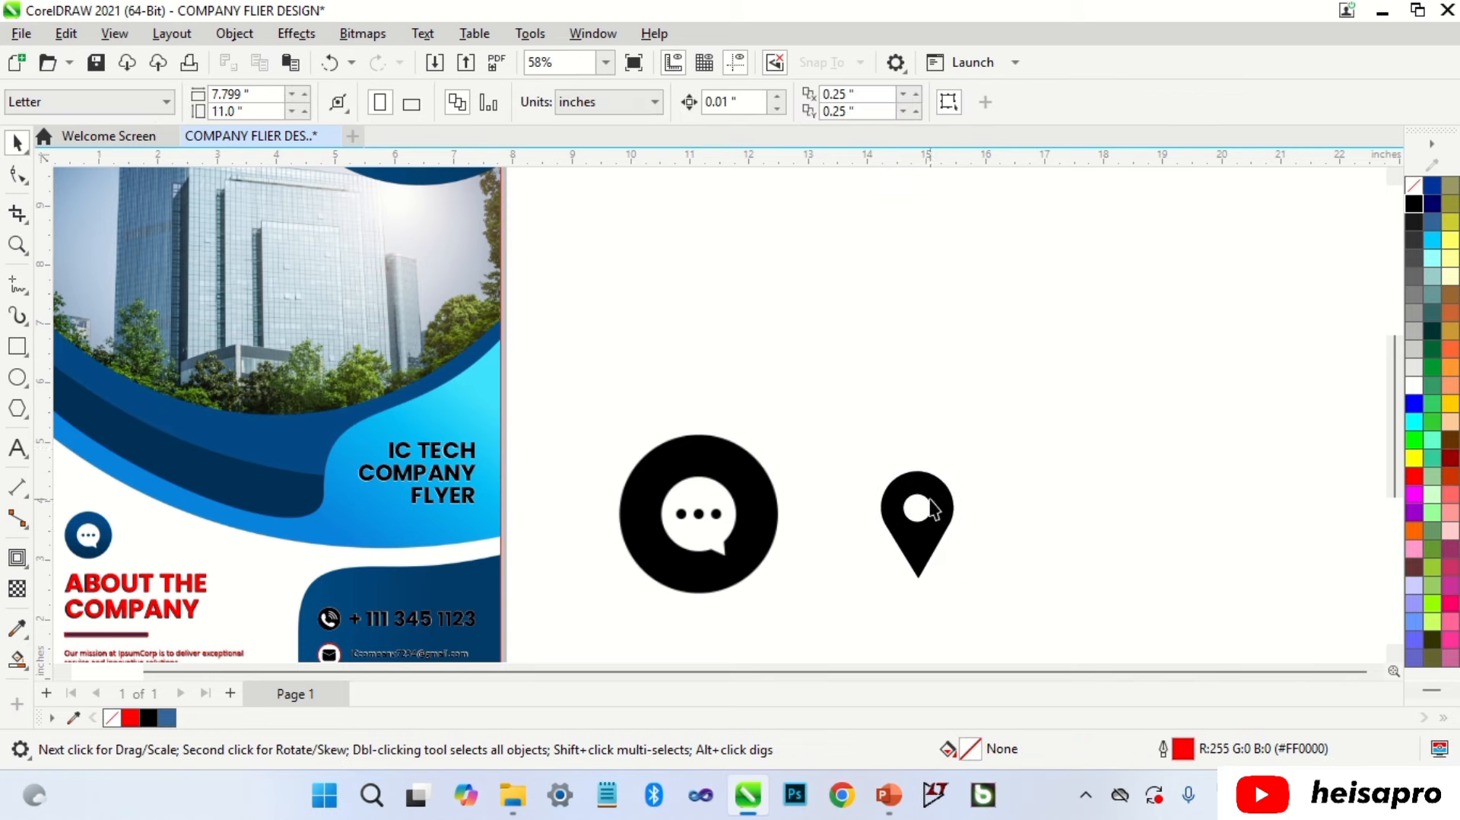
pyautogui.moveTo(1031, 260); pyautogui.dragTo(793, 440)
pyautogui.press('Delete')
# Step: Move the traced pin onto the flyer and scale it down into the white location circle
pyautogui.click(926, 504)
pyautogui.scroll(-2, 1015, 368)
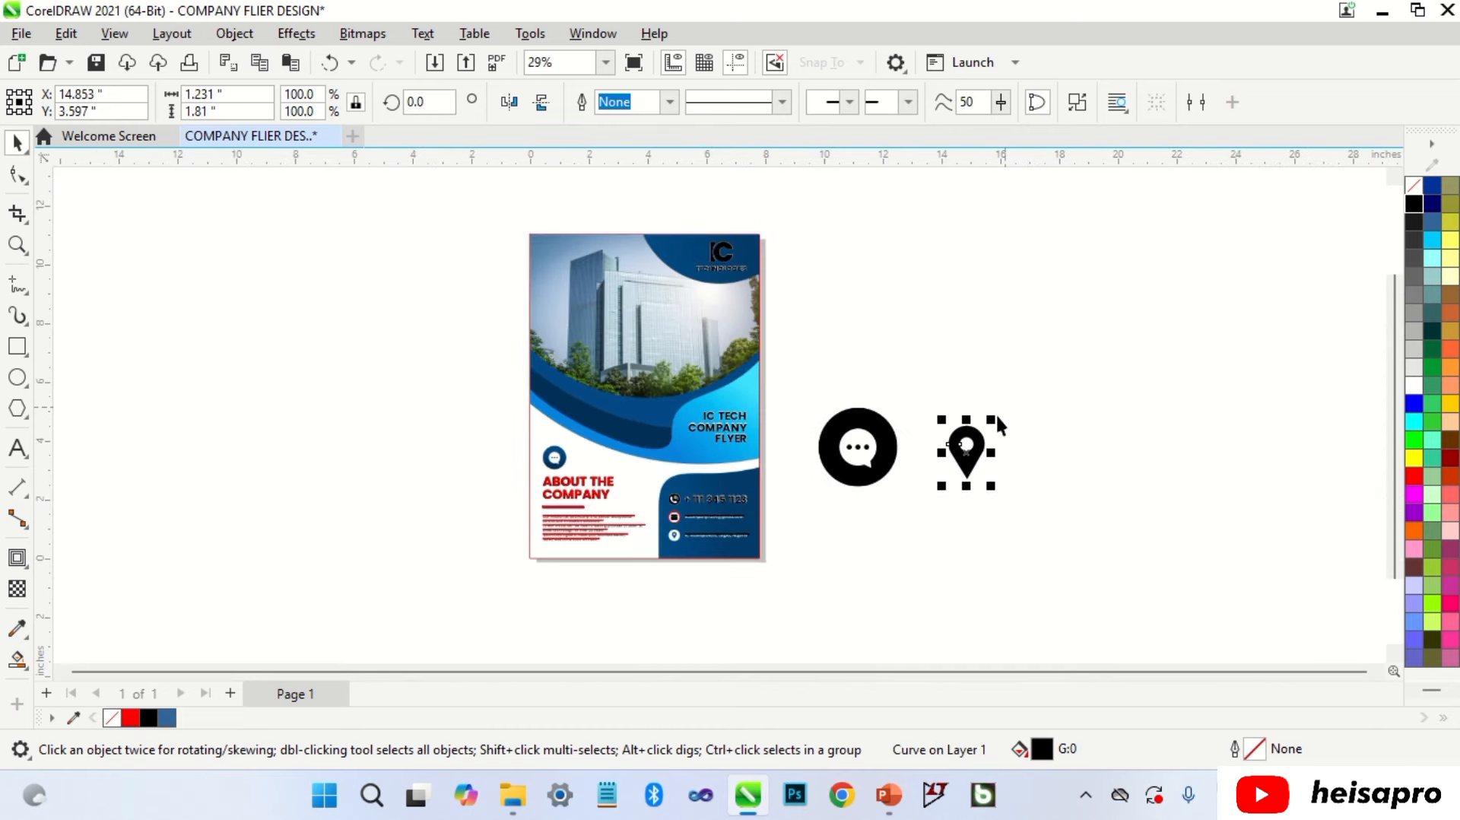
pyautogui.moveTo(972, 455); pyautogui.dragTo(689, 531)
pyautogui.scroll(4, 689, 531)
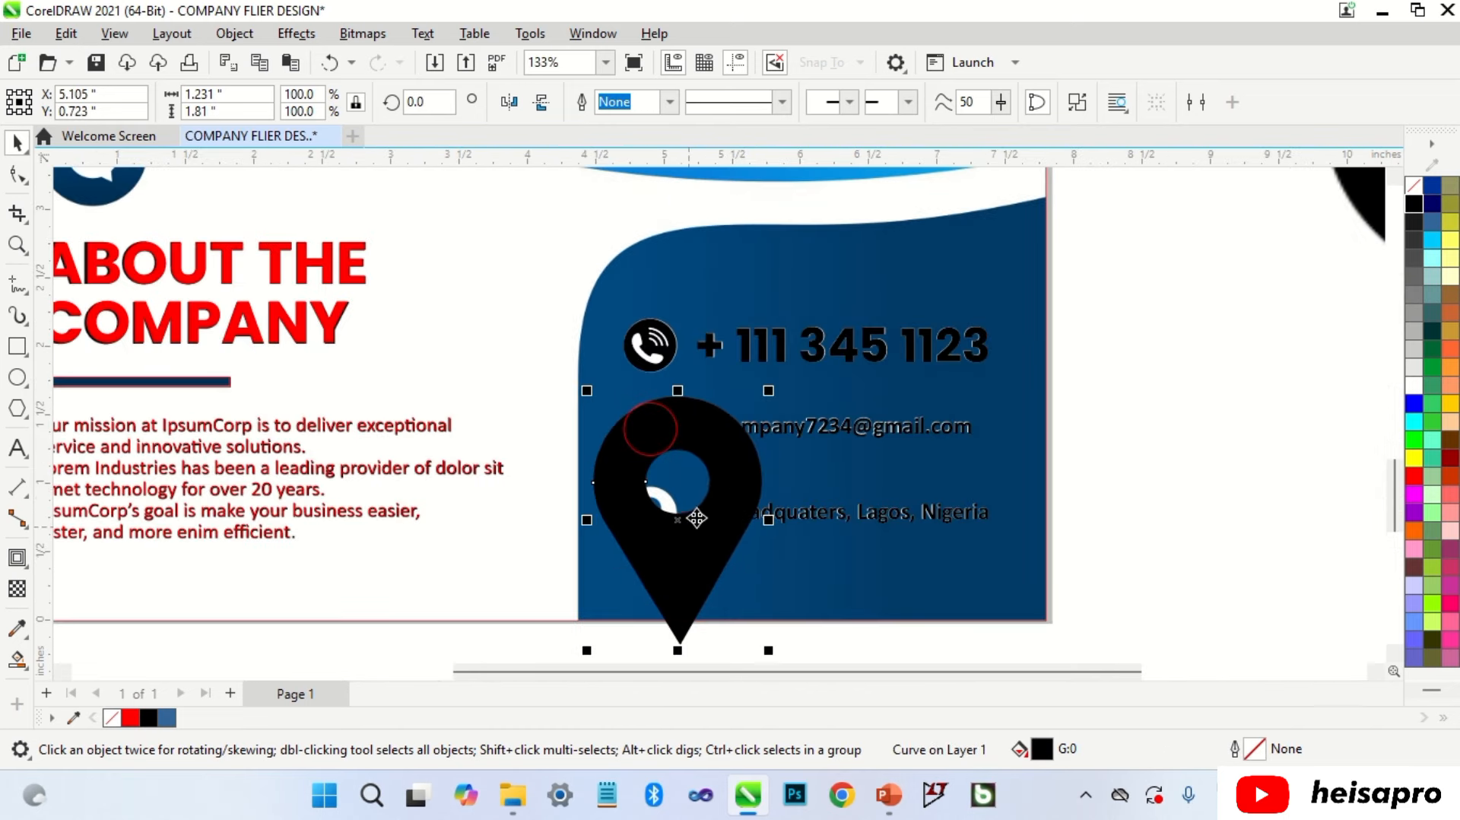
pyautogui.moveTo(767, 391); pyautogui.dragTo(664, 523)
pyautogui.scroll(3, 648, 538)
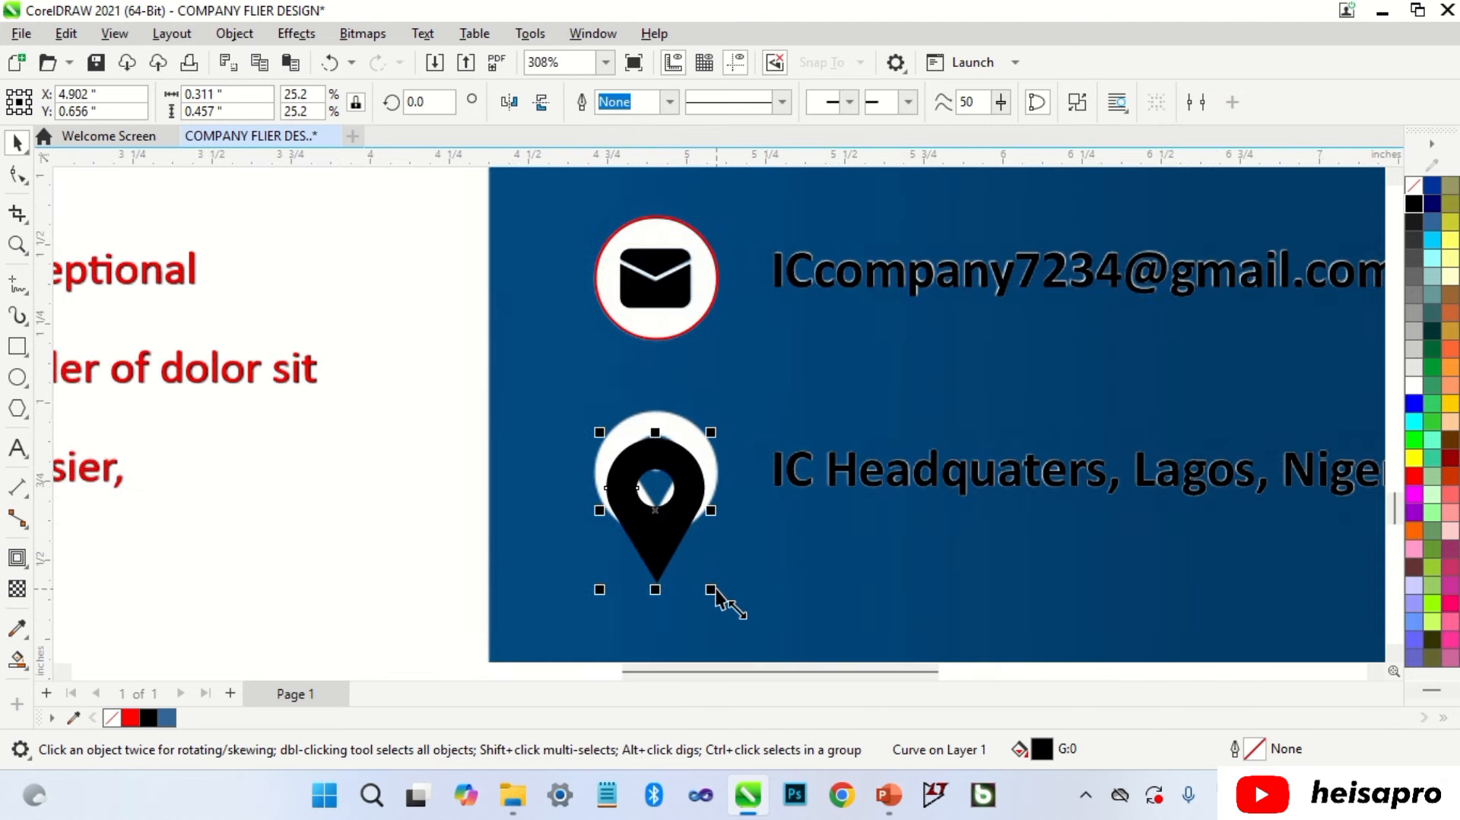
pyautogui.moveTo(719, 600); pyautogui.dragTo(660, 519)
pyautogui.scroll(2, 660, 519)
pyautogui.moveTo(626, 464); pyautogui.dragTo(668, 464)
# Step: Fine-tune the pin's size and centring, then bring a red-ringed circle onto the location icon
pyautogui.scroll(1, 677, 464)
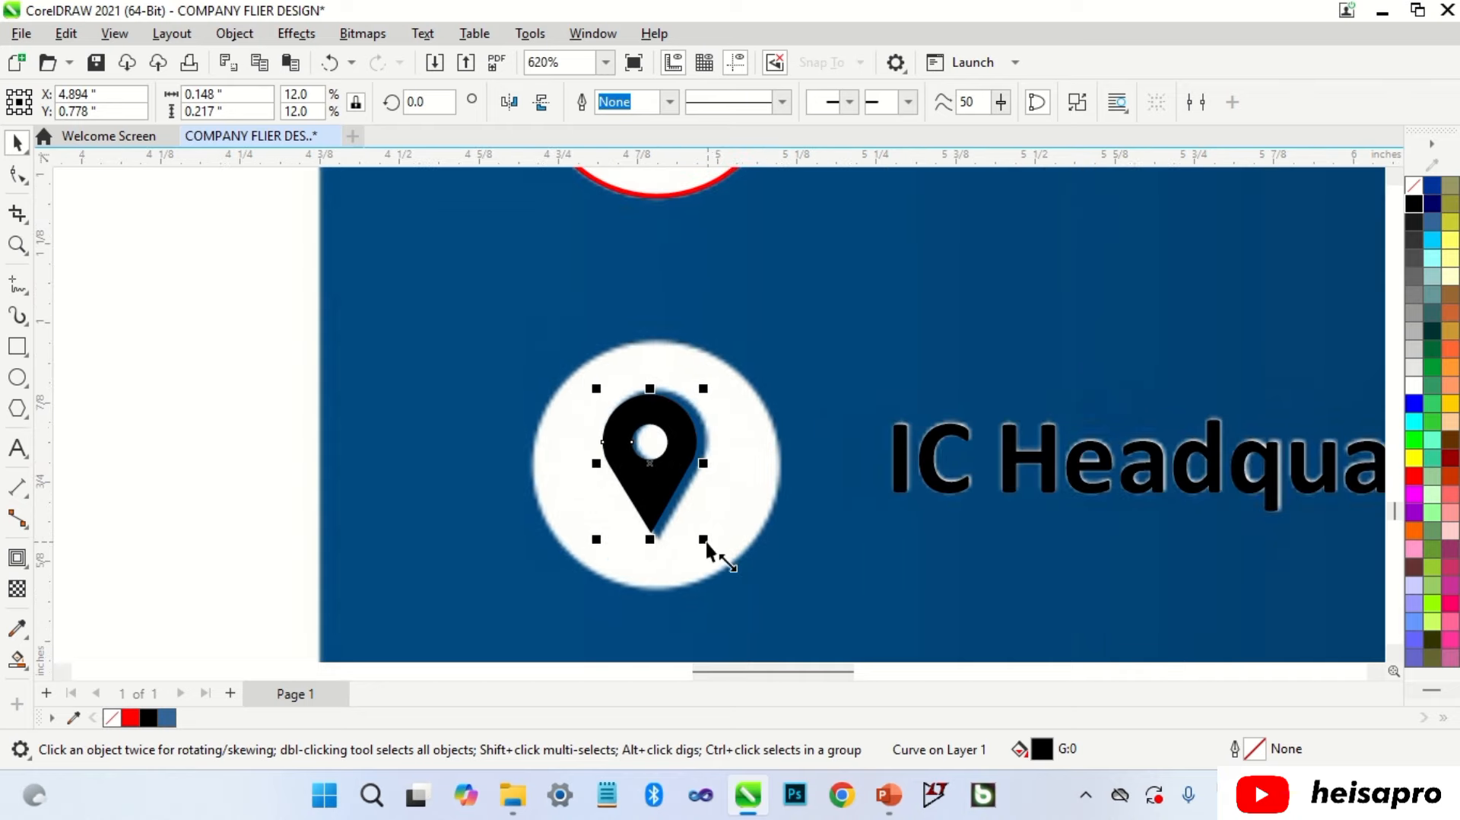
pyautogui.moveTo(710, 542)
pyautogui.mouseDown()
pyautogui.moveTo(733, 565)
pyautogui.moveTo(723, 559)
pyautogui.mouseUp()
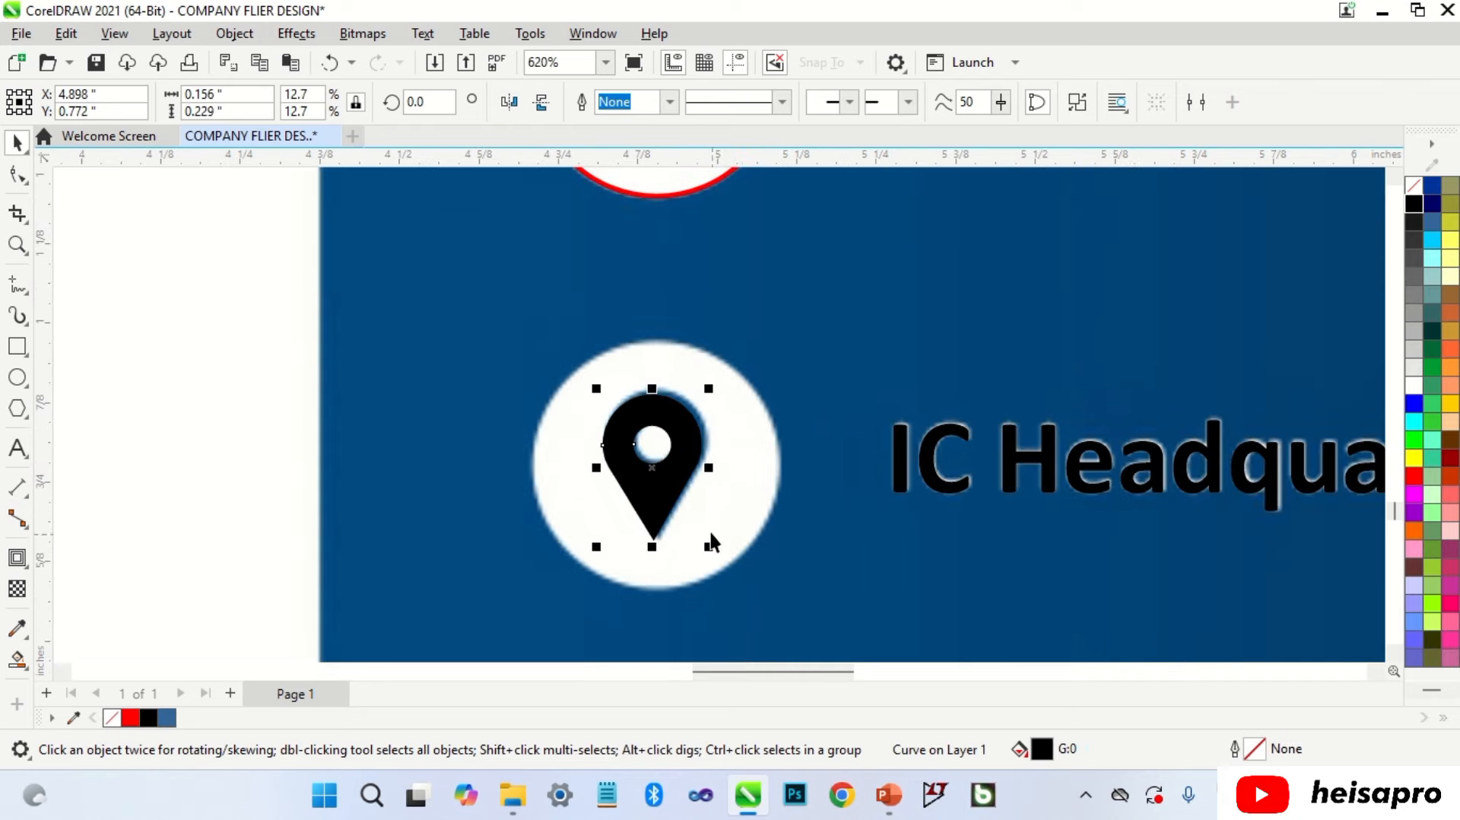
pyautogui.scroll(2, 688, 498)
pyautogui.moveTo(679, 471); pyautogui.dragTo(685, 467)
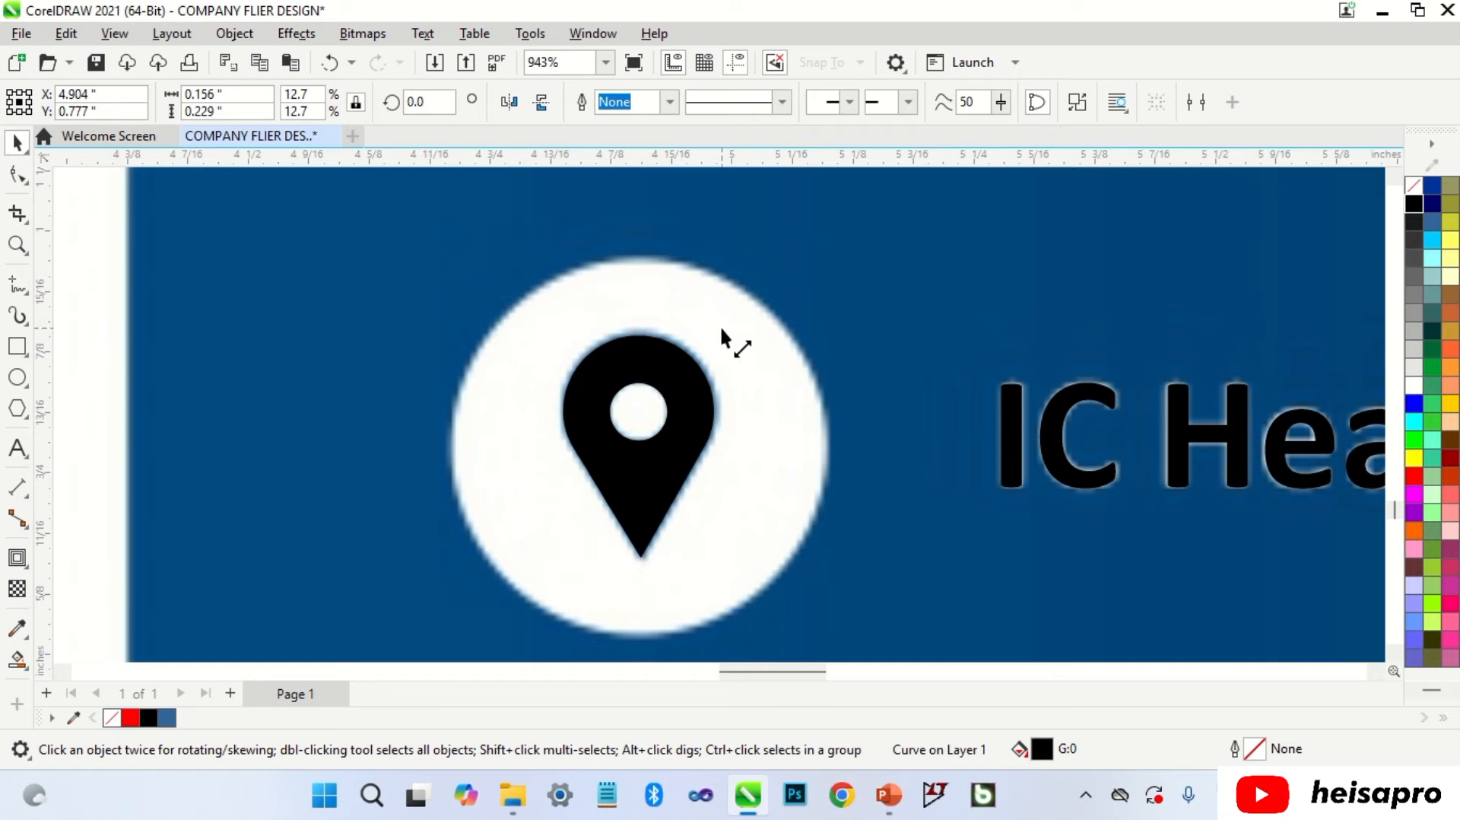
pyautogui.moveTo(721, 329); pyautogui.dragTo(725, 328)
pyautogui.scroll(-4, 722, 406)
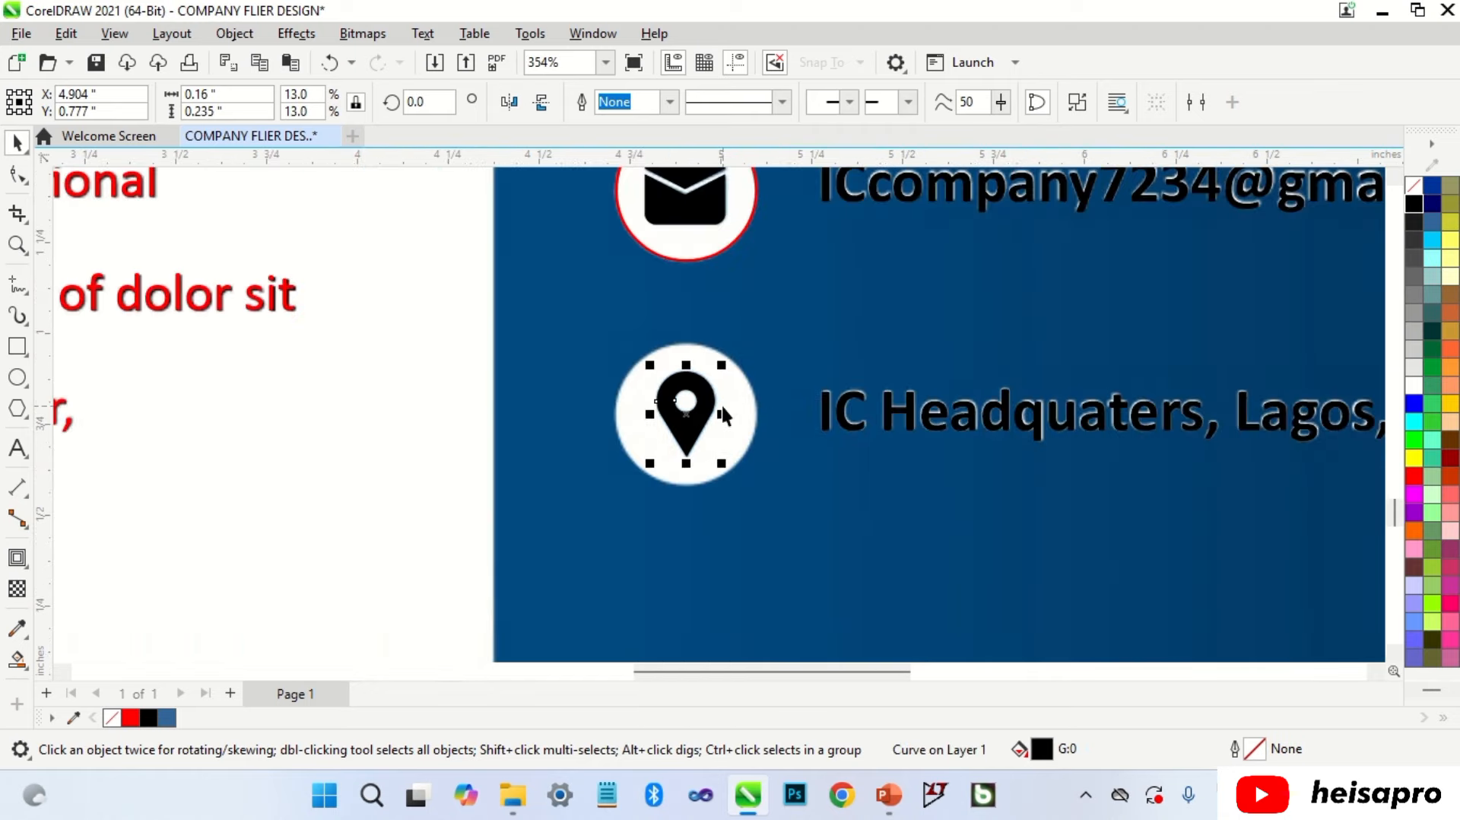
pyautogui.press('Escape')
pyautogui.moveTo(700, 239); pyautogui.dragTo(686, 473)
pyautogui.click(793, 402)
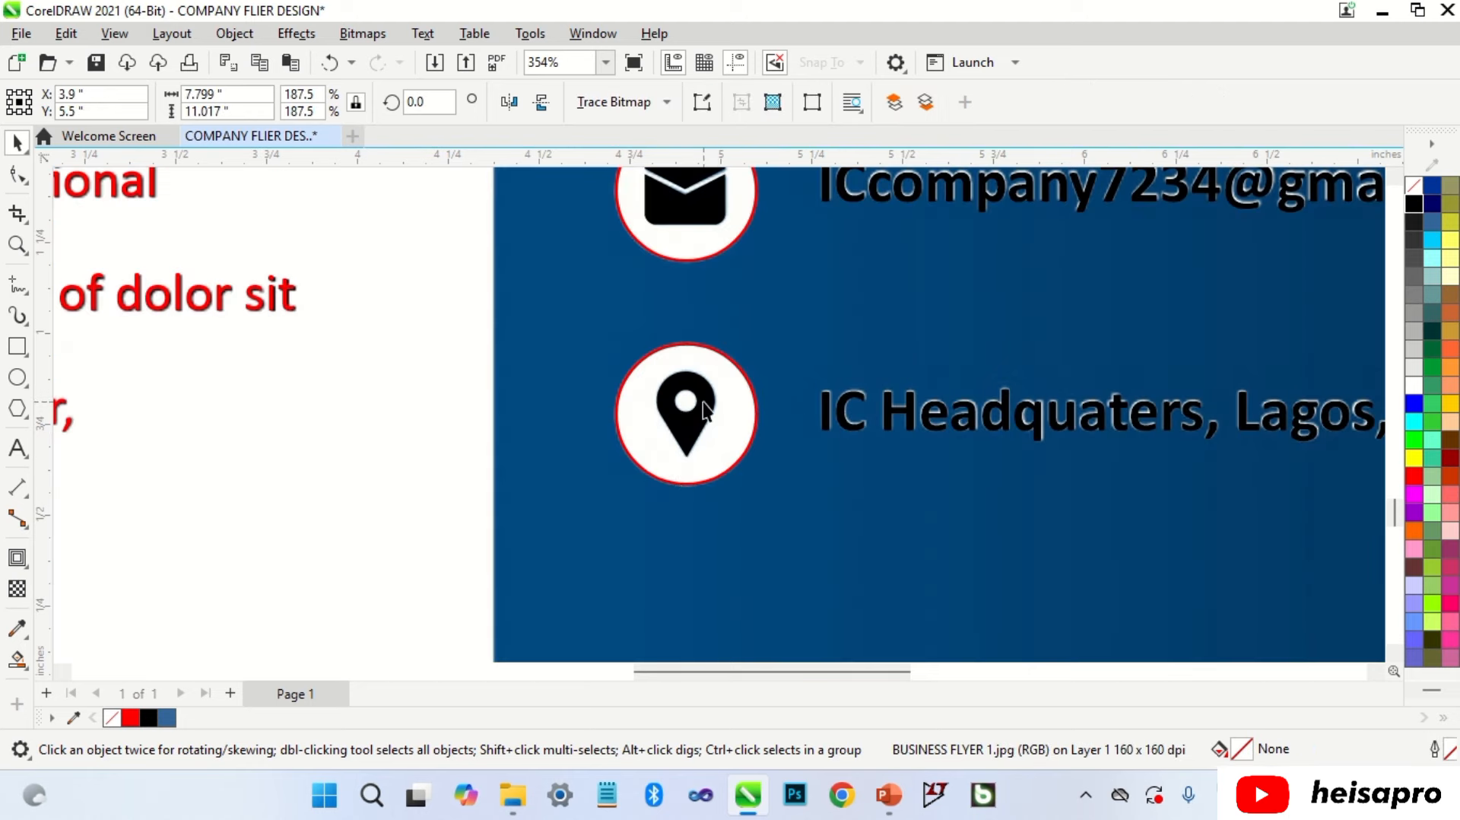
# Step: Convert the MESSAGE.jpg image beside the page to a bitmap
pyautogui.press('Escape')
pyautogui.scroll(-4, 781, 531)
pyautogui.scroll(-3, 1060, 423)
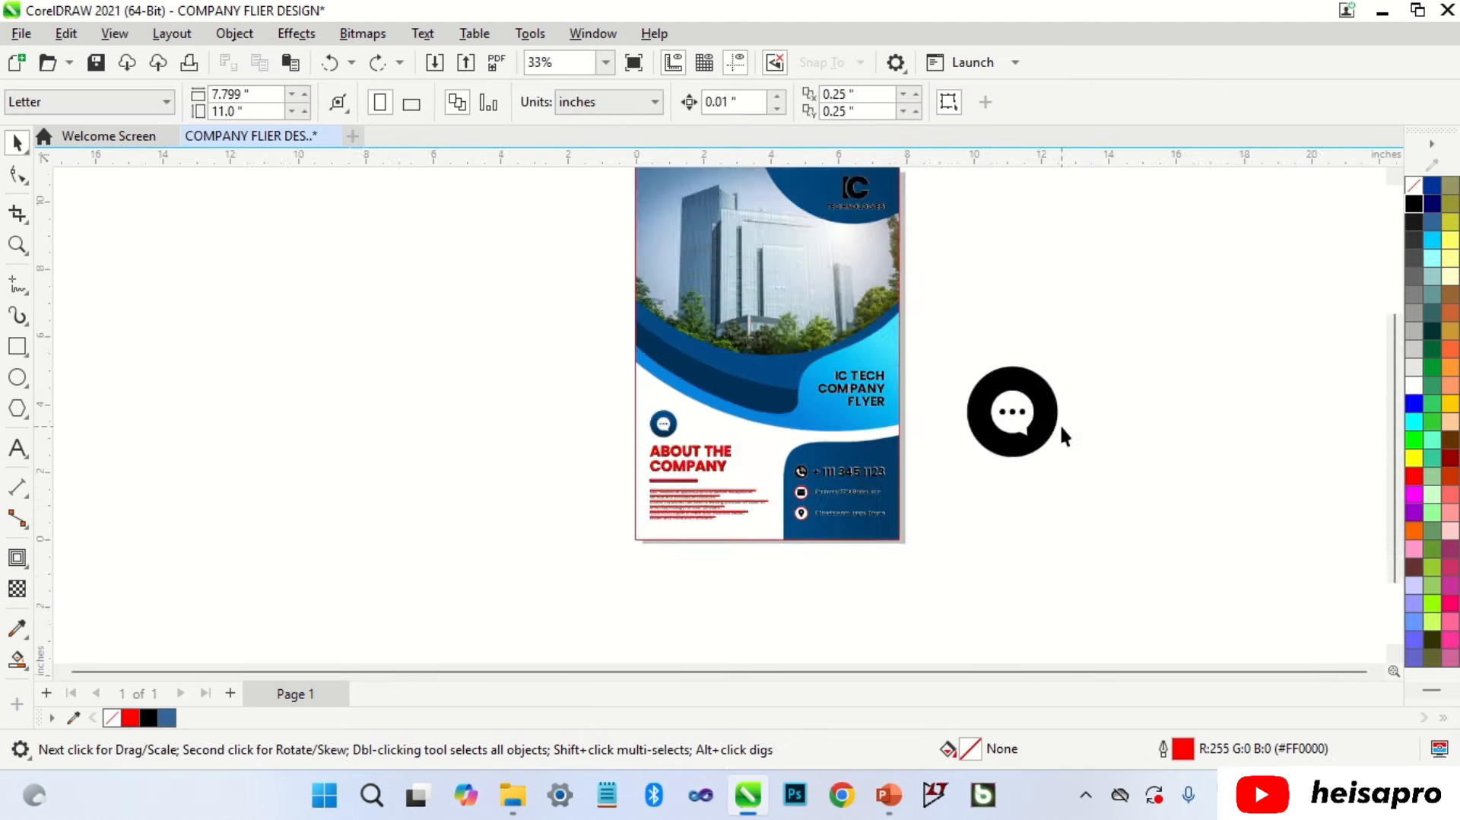
pyautogui.scroll(1, 1033, 420)
pyautogui.click(1033, 413)
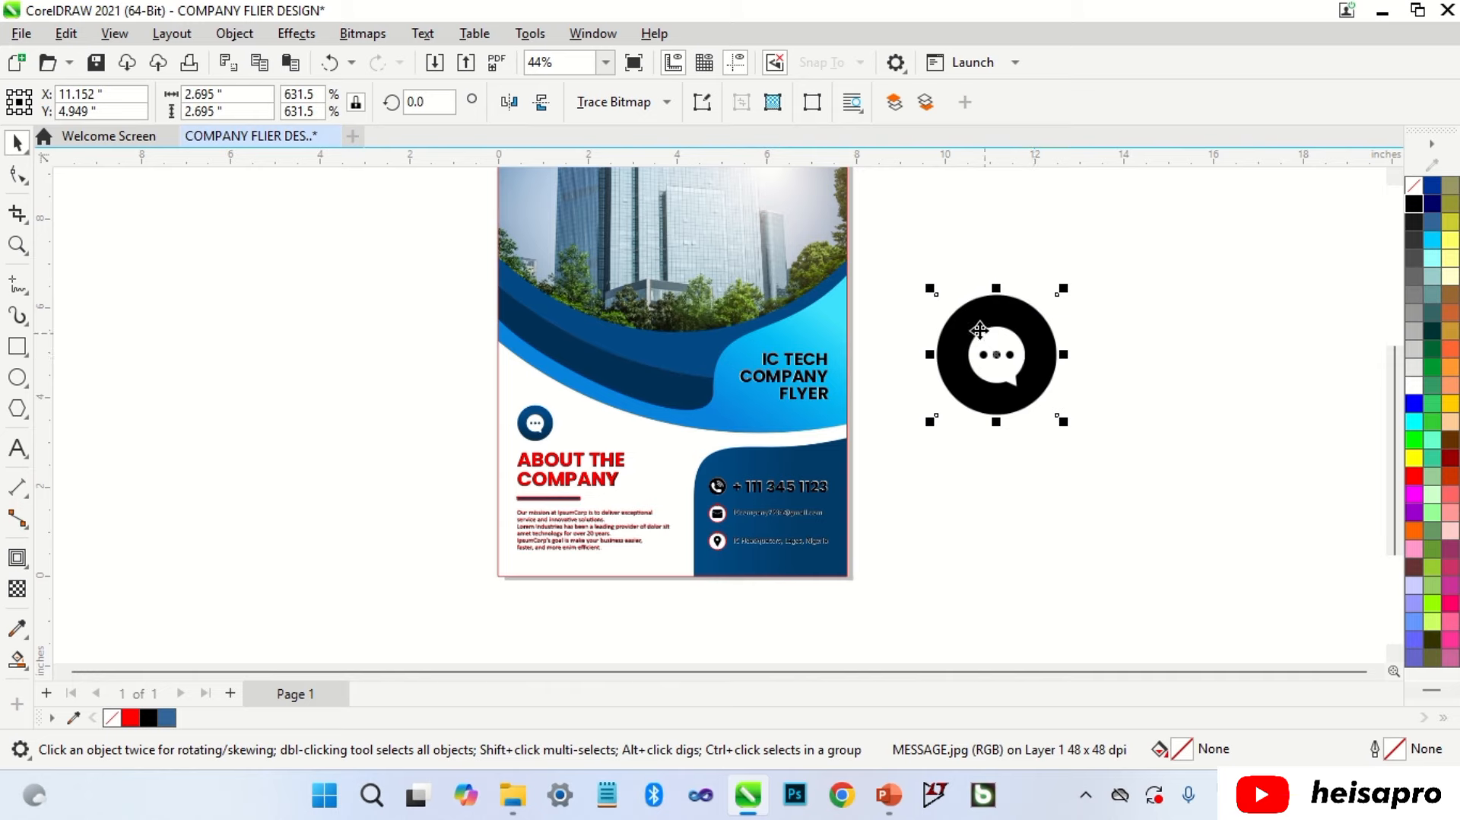
pyautogui.click(356, 36)
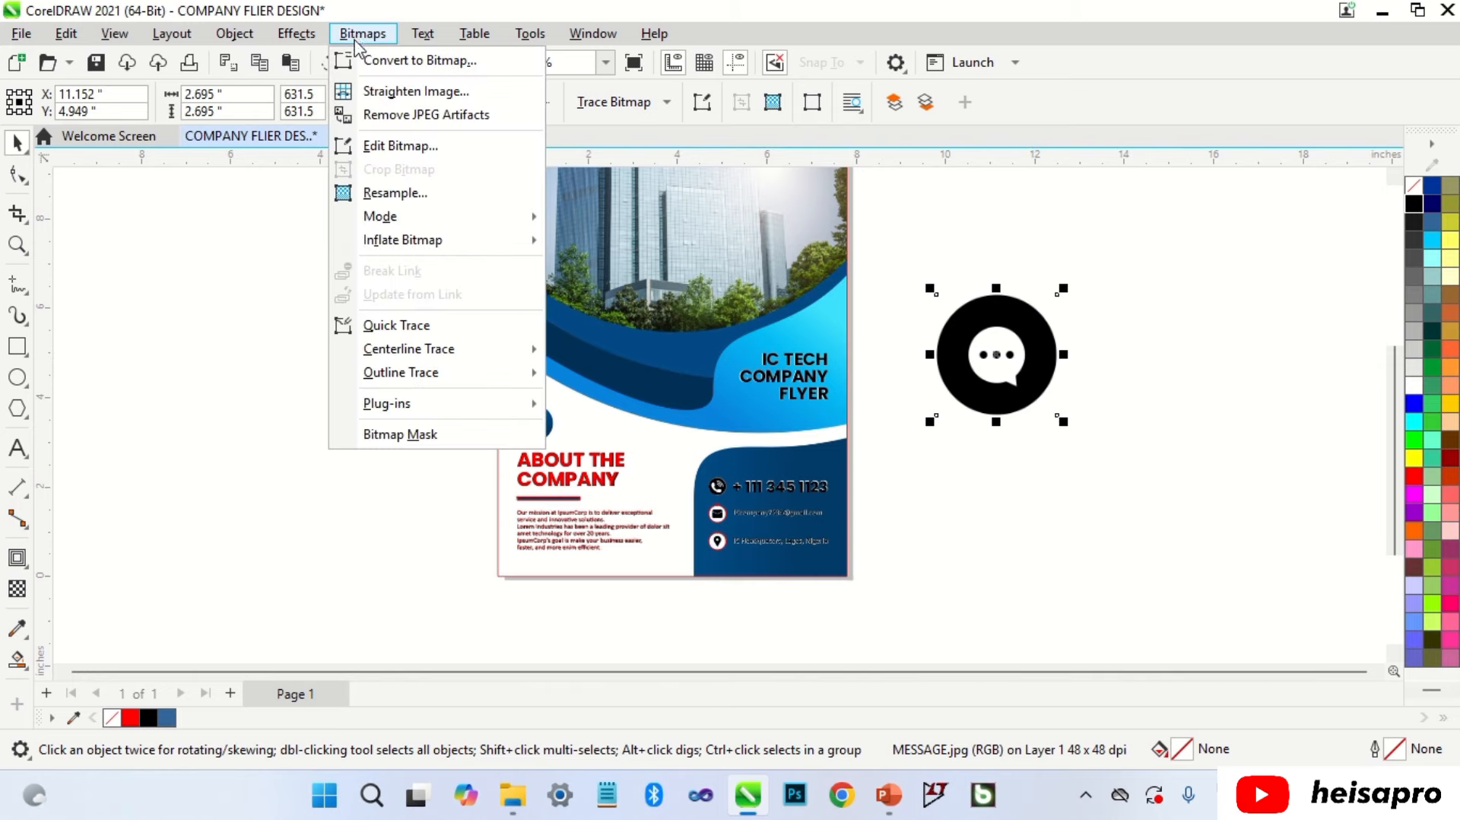
pyautogui.click(380, 60)
pyautogui.click(759, 508)
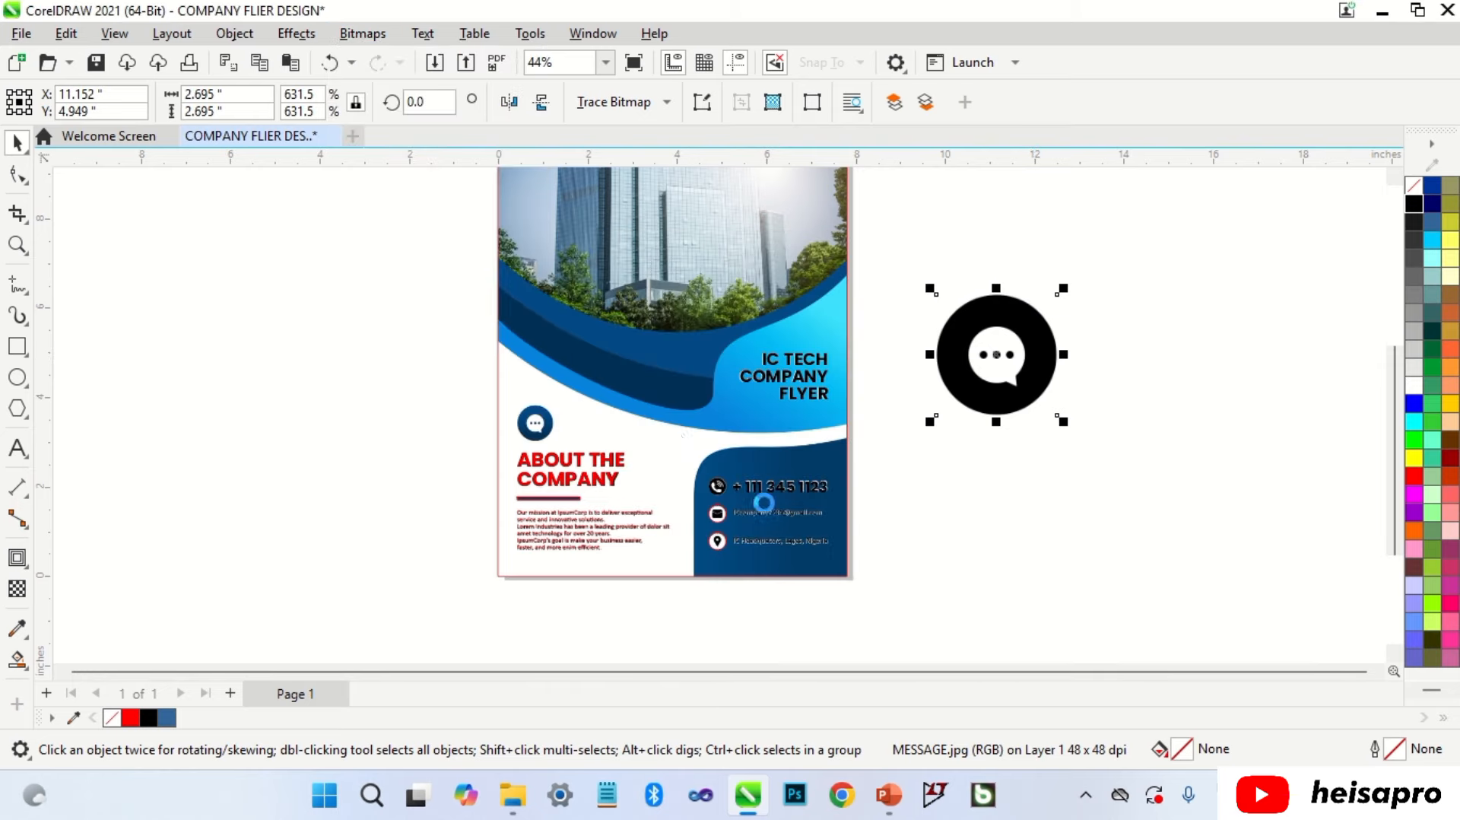
# Step: Switch the message bitmap to black and white and trace it into vector shapes
pyautogui.click(363, 35)
pyautogui.click(608, 216)
pyautogui.click(612, 102)
pyautogui.click(1004, 670)
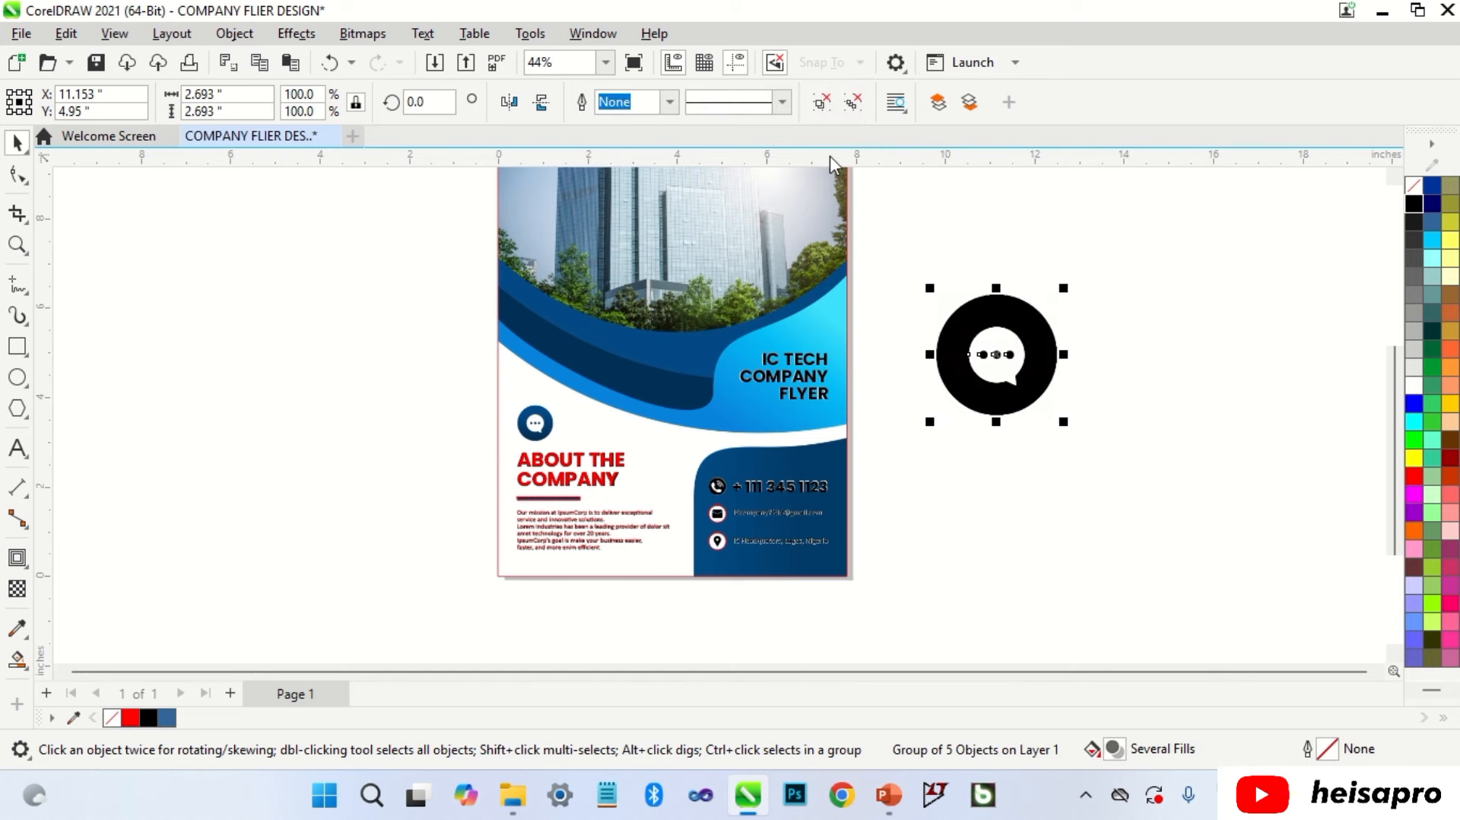
# Step: Ungroup the traced chat icon, colouring the three dots red and the bubble black
pyautogui.click(828, 104)
pyautogui.click(1094, 283)
pyautogui.scroll(1, 997, 366)
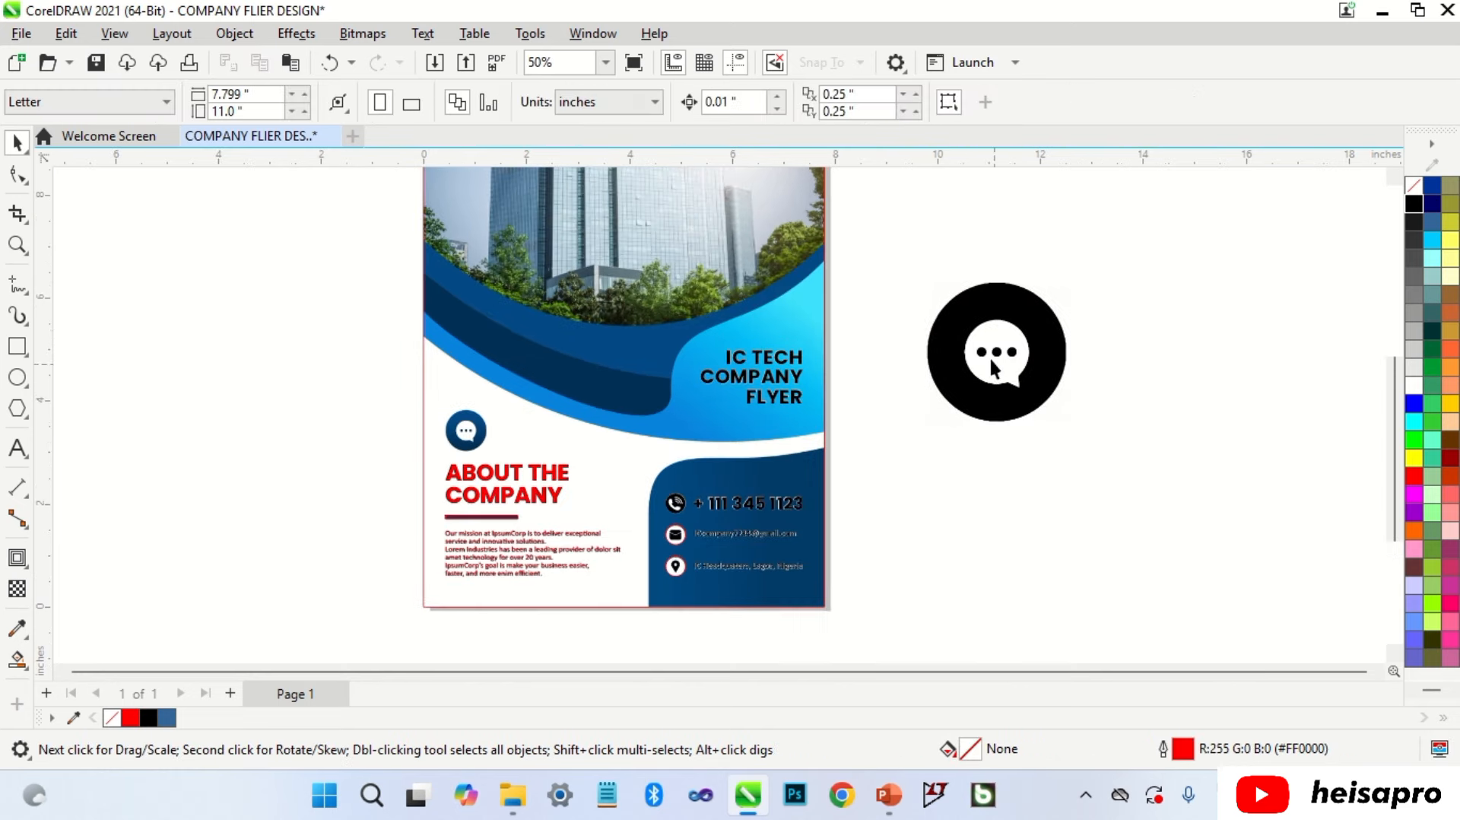
pyautogui.moveTo(911, 328); pyautogui.dragTo(1025, 370)
pyautogui.click(1415, 476)
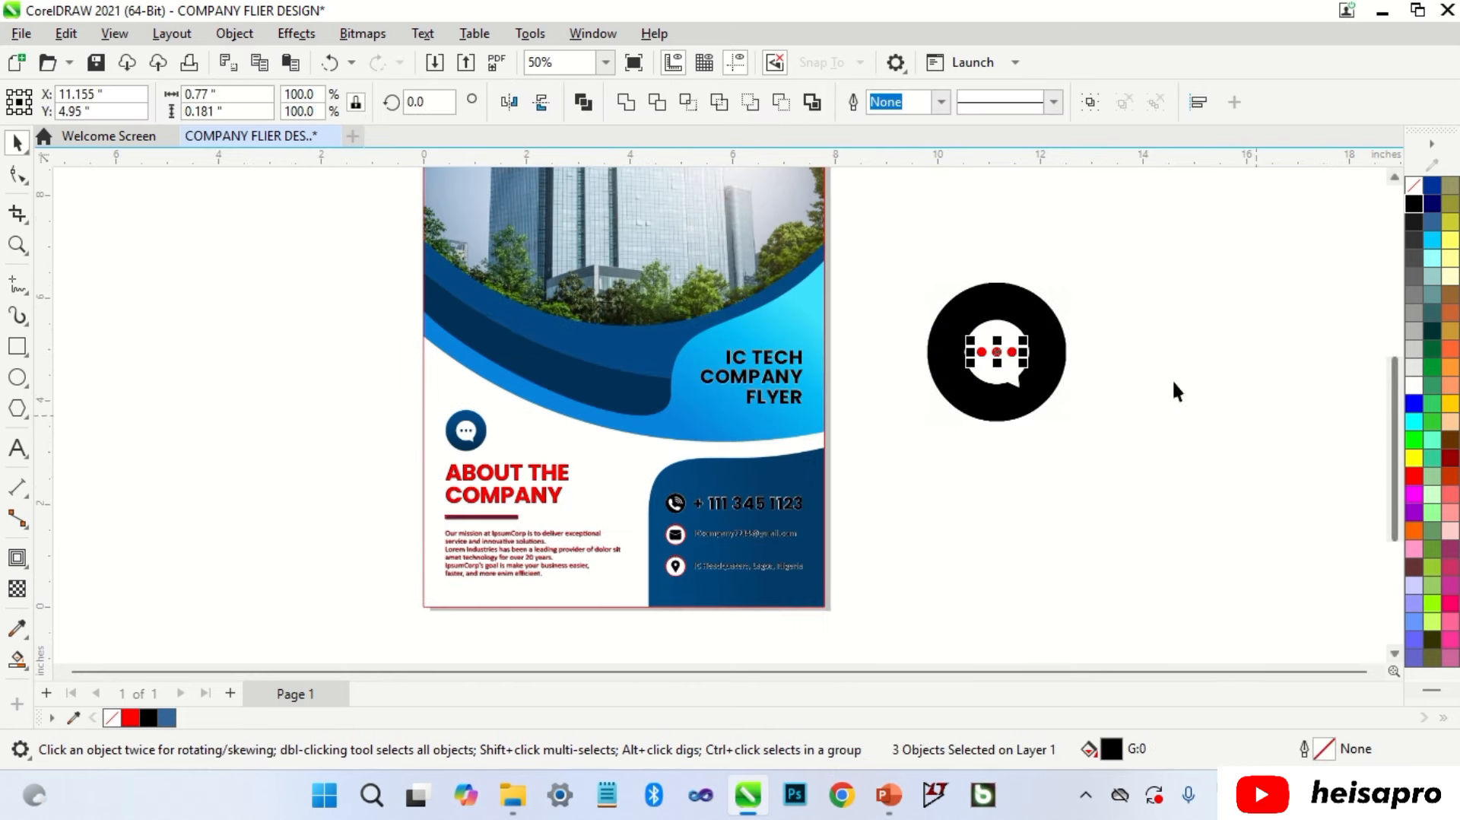
pyautogui.click(1007, 333)
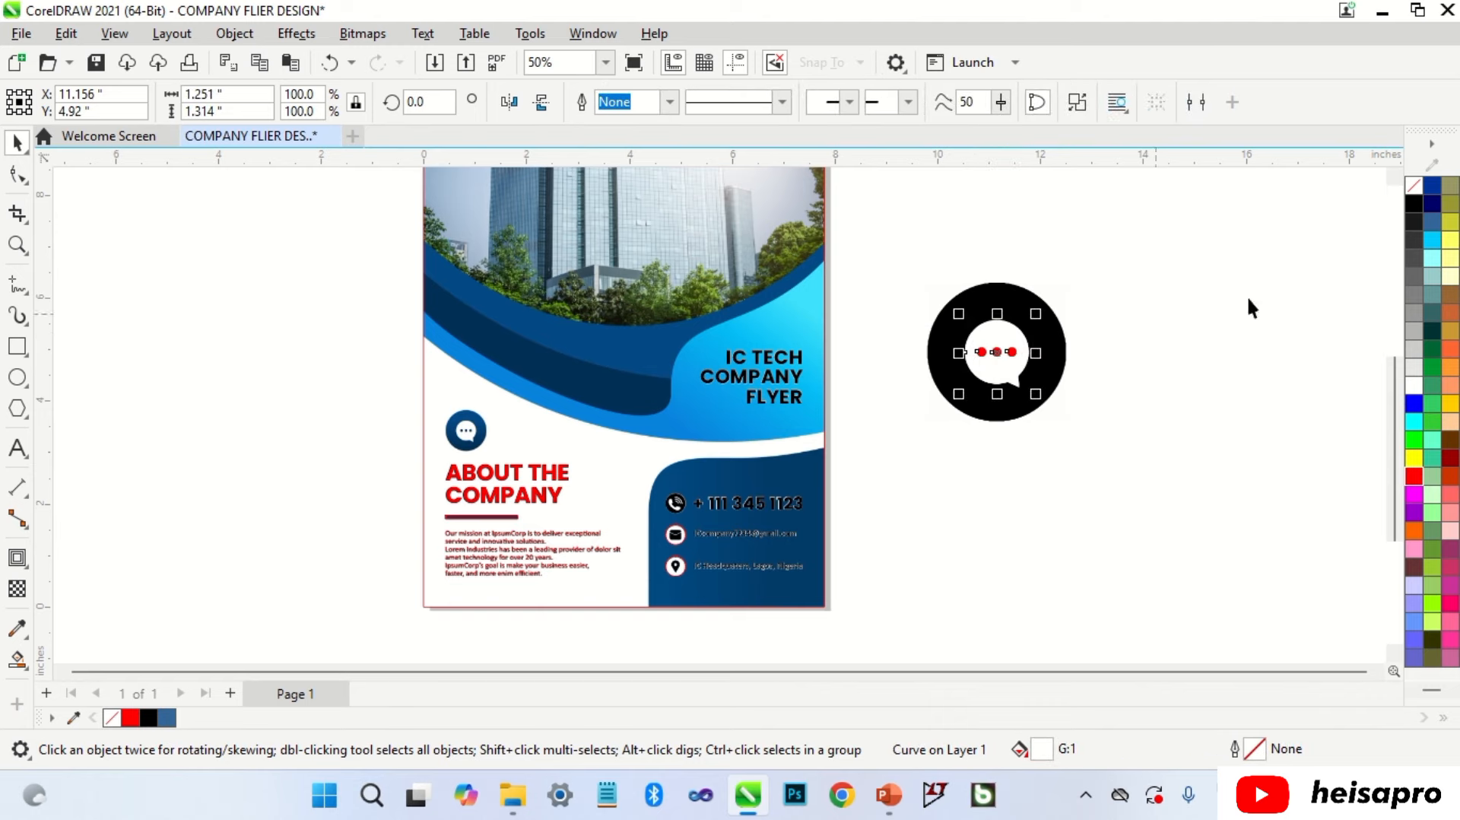
pyautogui.click(1413, 198)
pyautogui.click(996, 249)
# Step: Move the bubble and dots onto the flyer's blue circle and shrink them to fit
pyautogui.moveTo(930, 254); pyautogui.dragTo(1032, 404)
pyautogui.moveTo(1001, 351); pyautogui.dragTo(475, 423)
pyautogui.scroll(3, 474, 422)
pyautogui.moveTo(628, 299); pyautogui.dragTo(566, 364)
pyautogui.scroll(2, 555, 537)
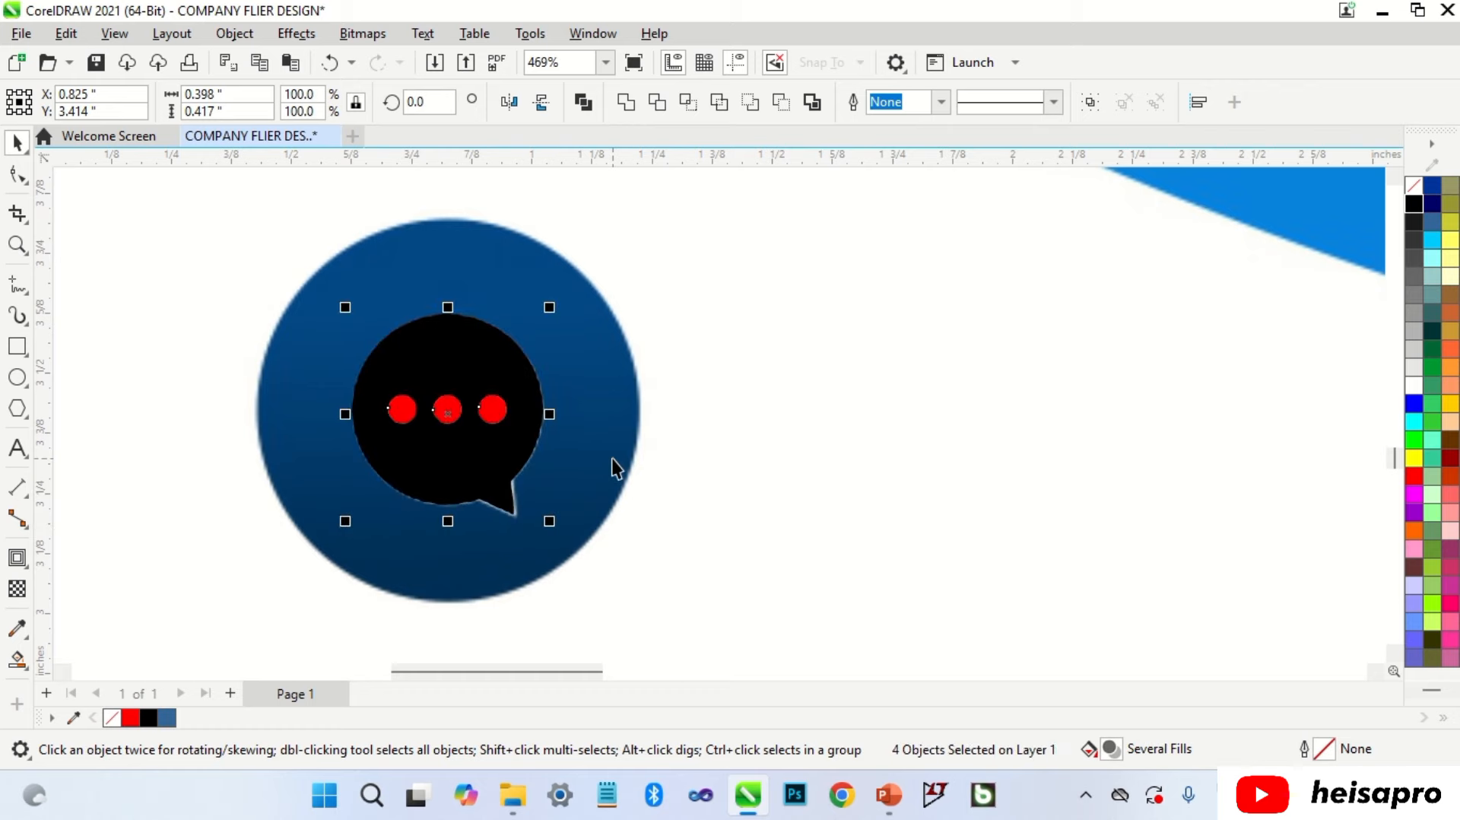
pyautogui.scroll(1, 554, 538)
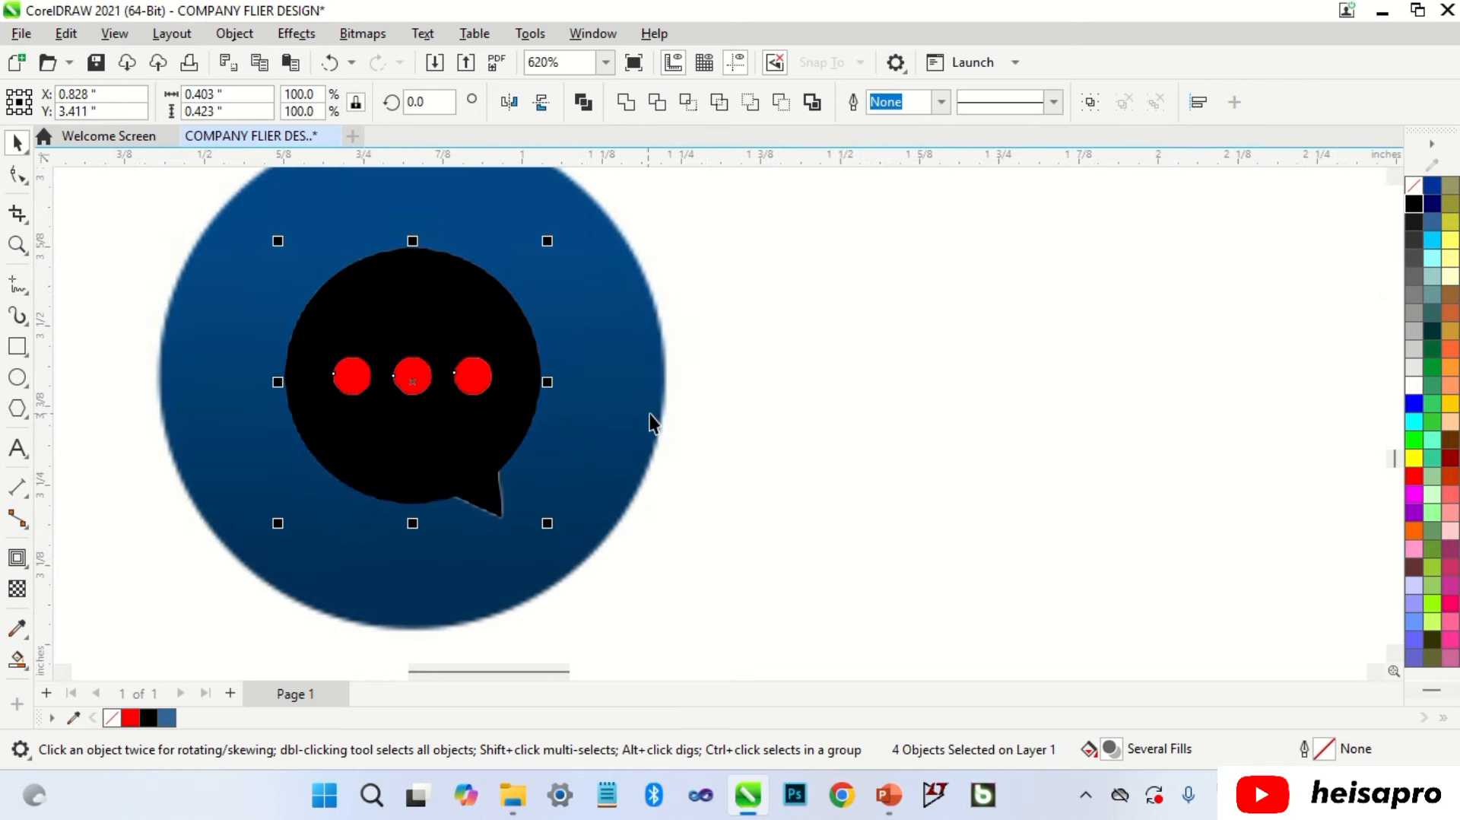
pyautogui.scroll(-3, 650, 414)
pyautogui.click(690, 400)
# Step: Draw a circle around the blue message icon with the Ellipse tool (F7)
pyautogui.press('F7')
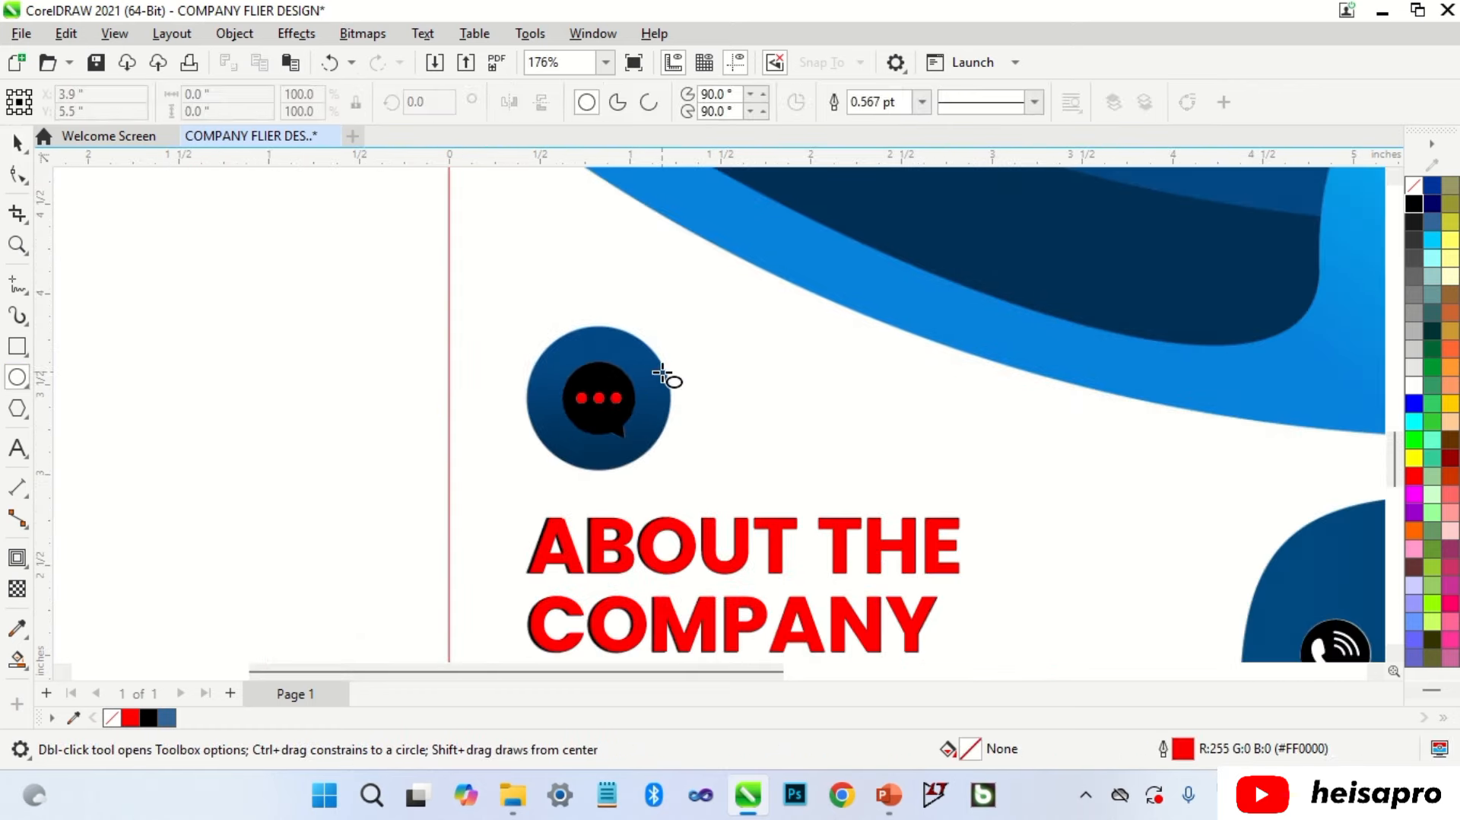
pyautogui.moveTo(531, 324); pyautogui.dragTo(671, 470)
pyautogui.press('space')
pyautogui.press('F4')
pyautogui.click(1006, 347)
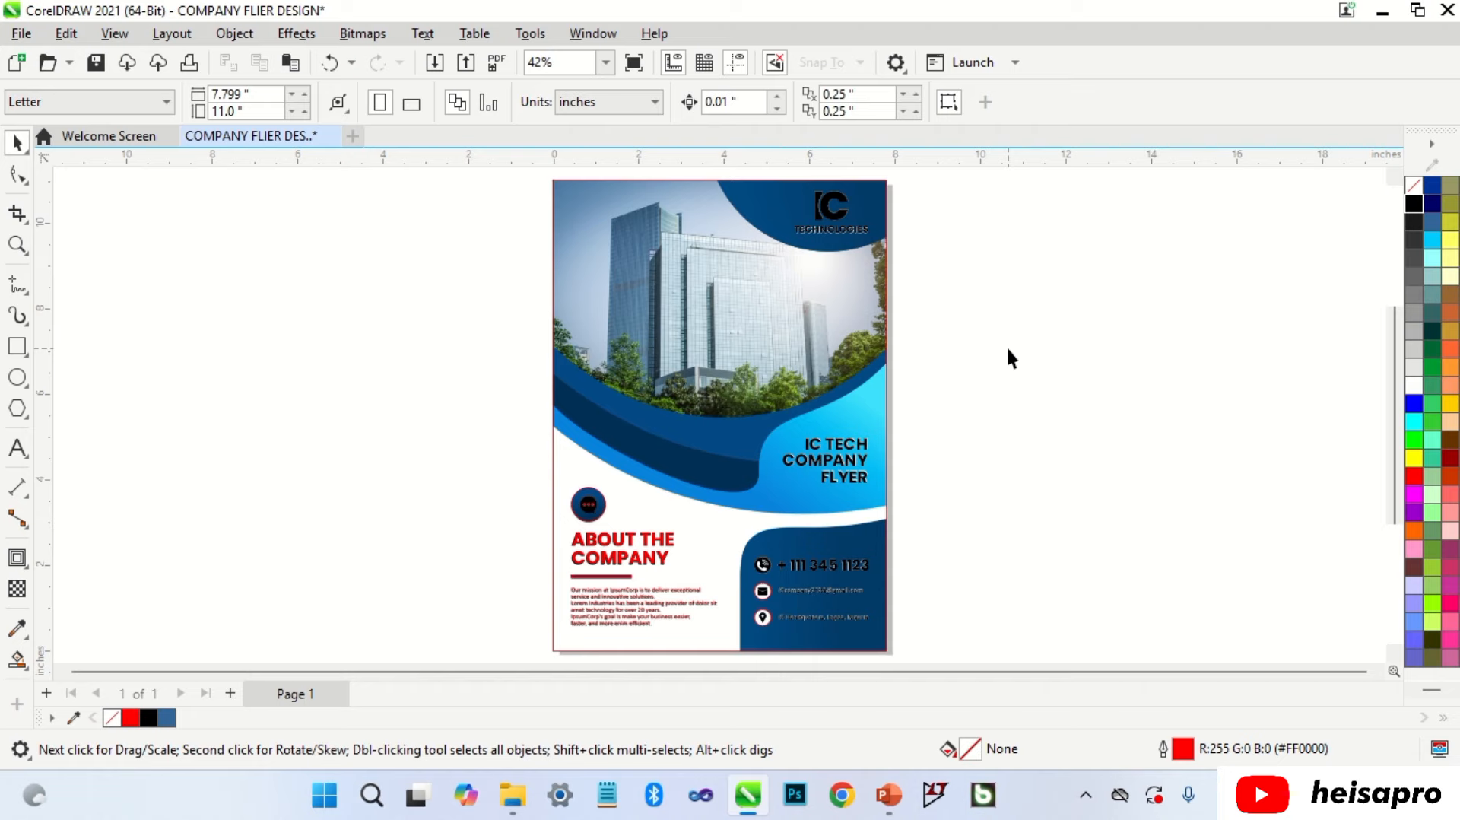
# Step: Copy the original flyer image and send it behind the other objects
pyautogui.click(737, 298)
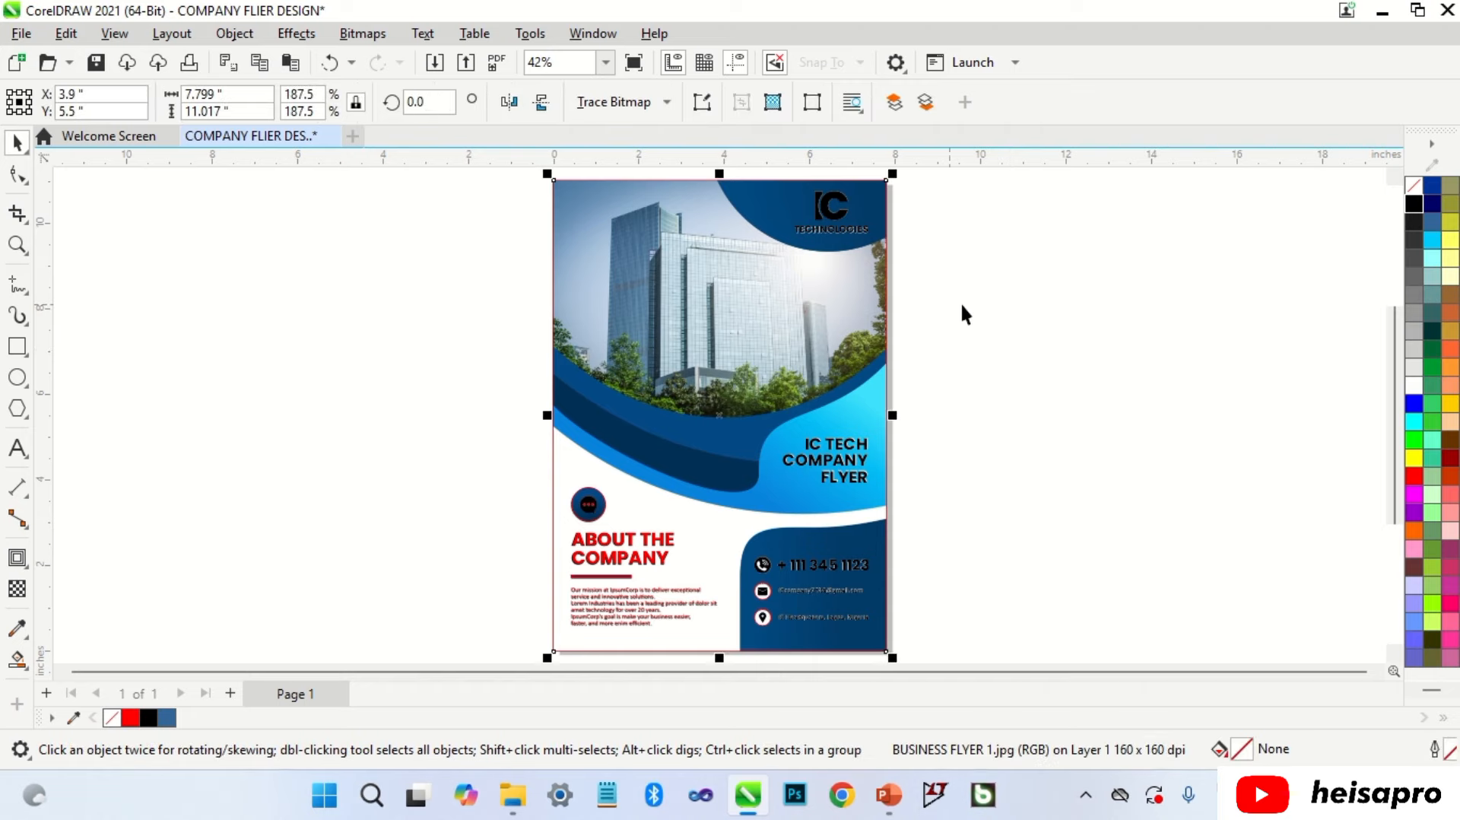
pyautogui.hotkey('ctrl', 'c')
pyautogui.hotkey('shift', 'pagedown')
pyautogui.click(1019, 409)
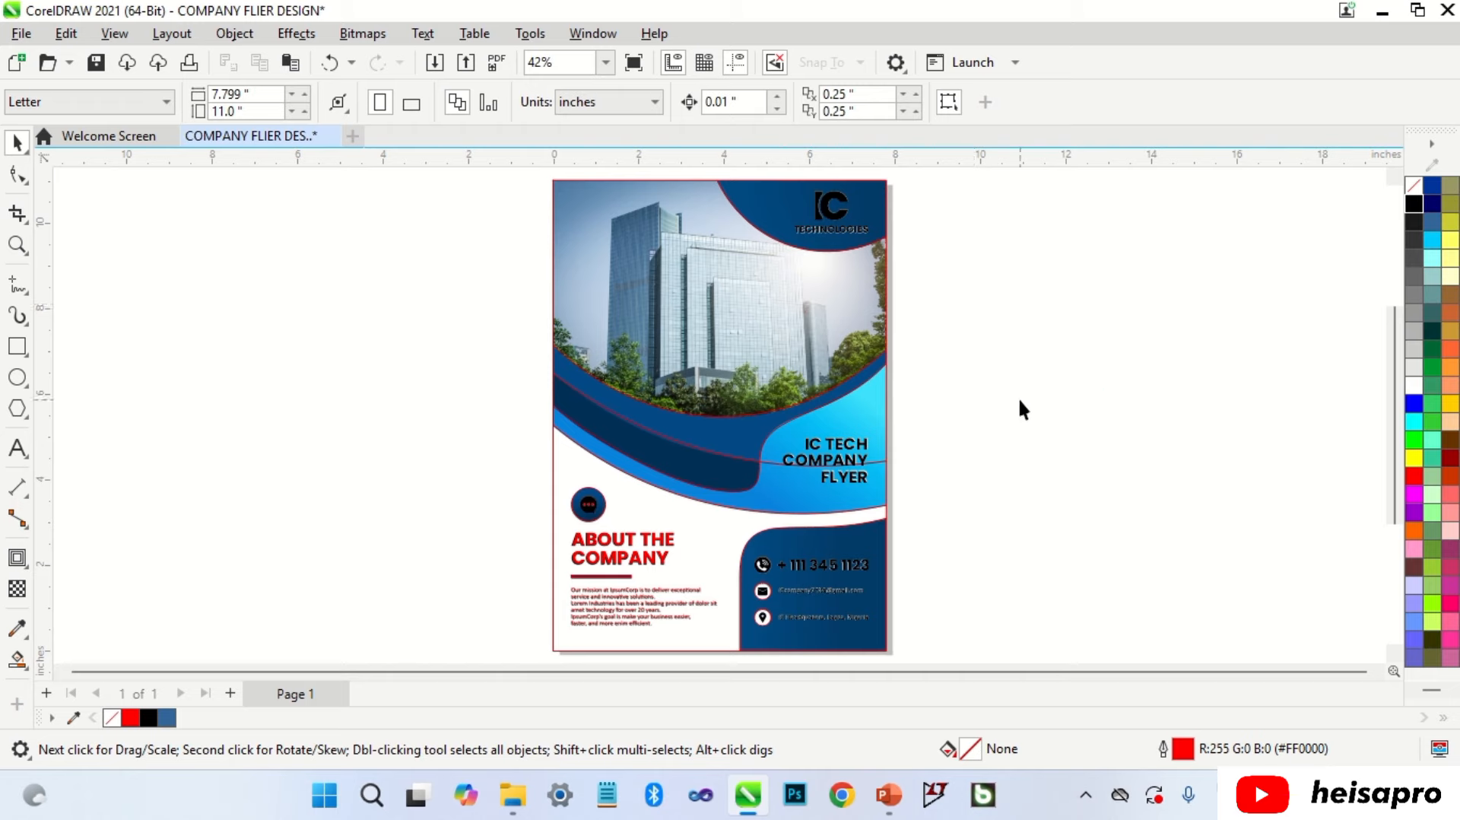
# Step: Edit the PowerClip frame's contents and drag the flyer image out beside the page
pyautogui.click(869, 396)
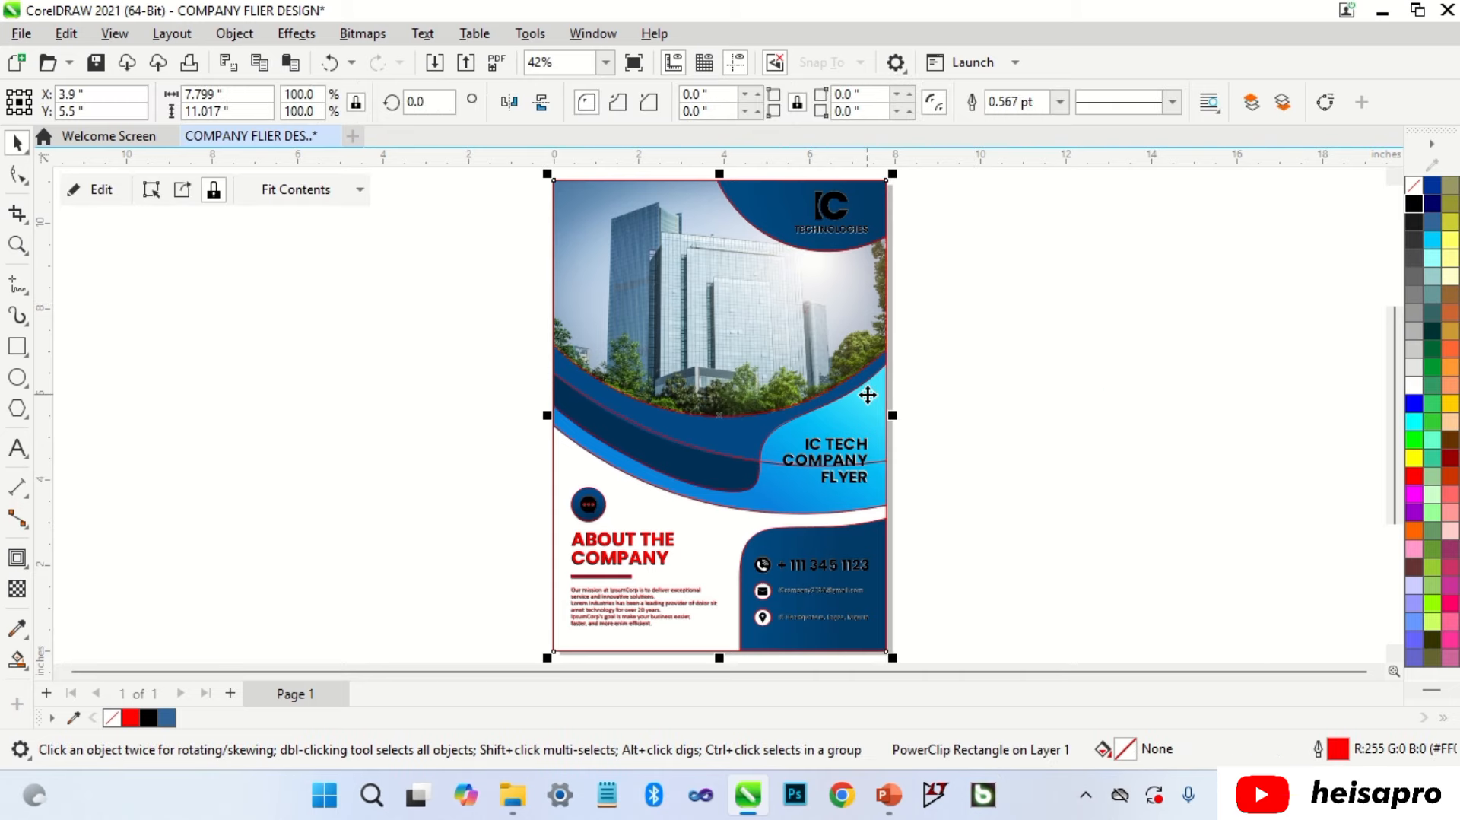
pyautogui.click(101, 189)
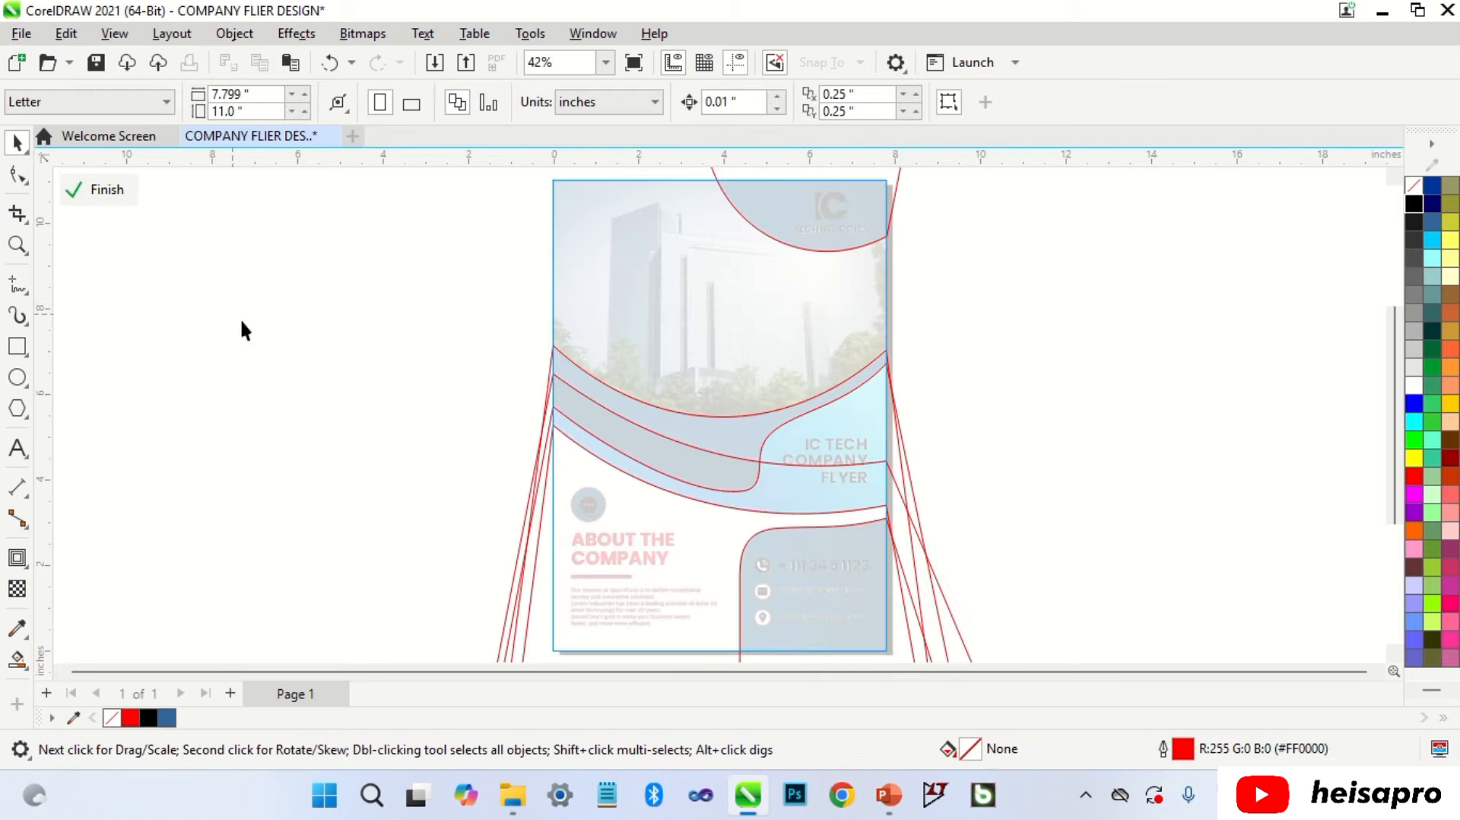
pyautogui.moveTo(749, 451); pyautogui.dragTo(1183, 451)
pyautogui.click(935, 313)
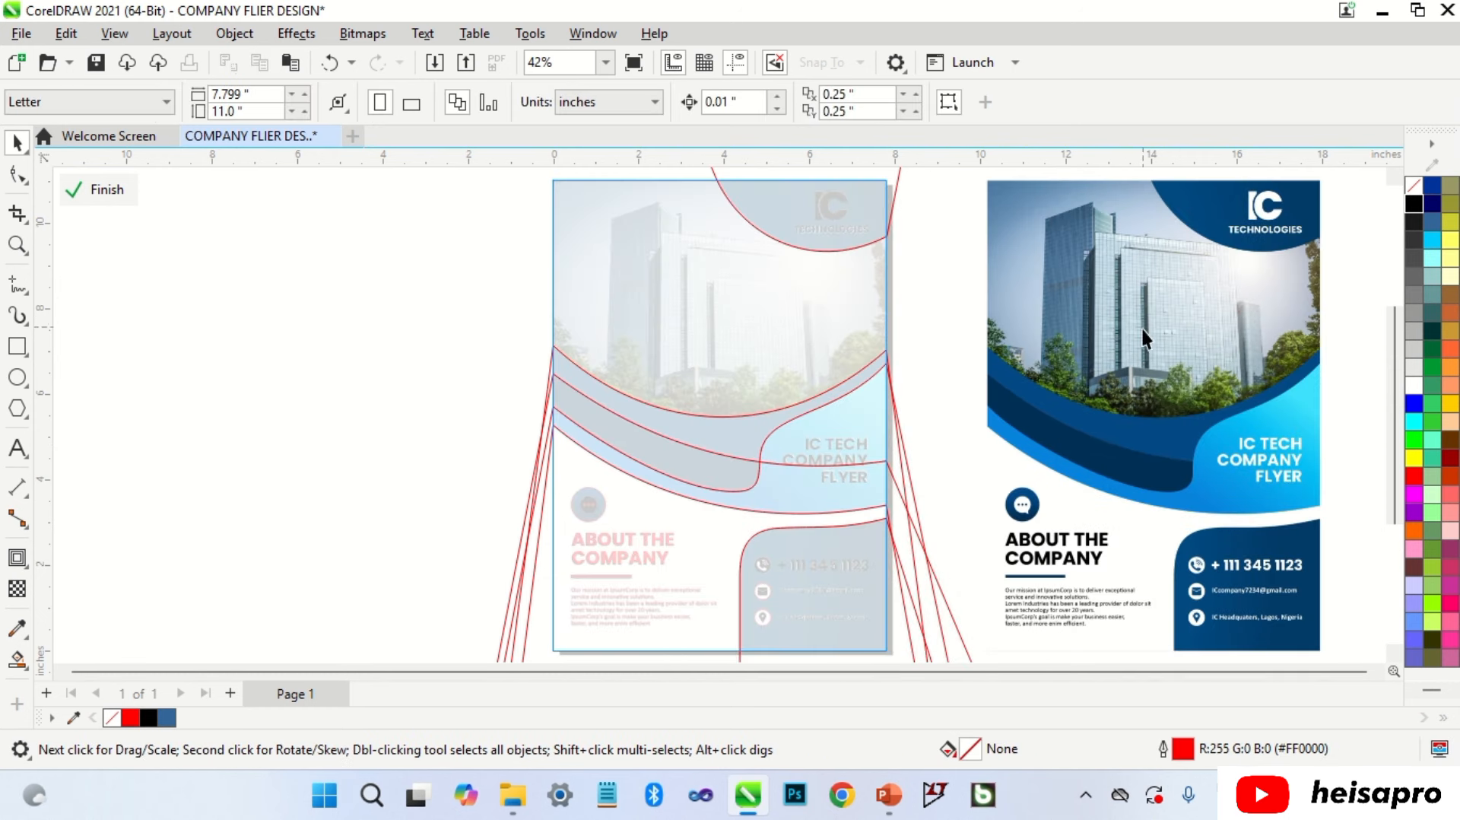